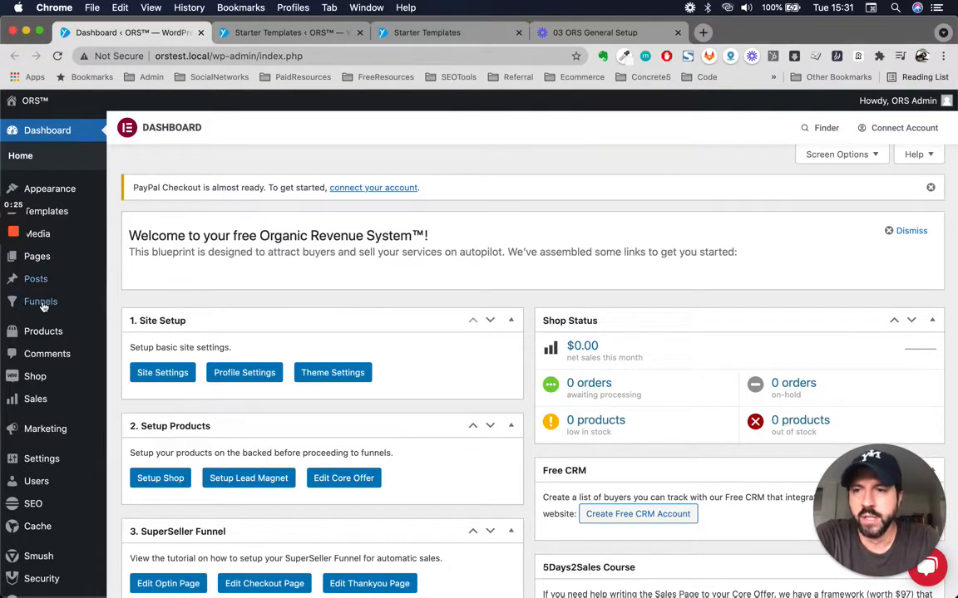
# Go to the Starter Templates library of the WordPress site
pyautogui.scroll(-2, 33, 299)
pyautogui.moveTo(63, 210)
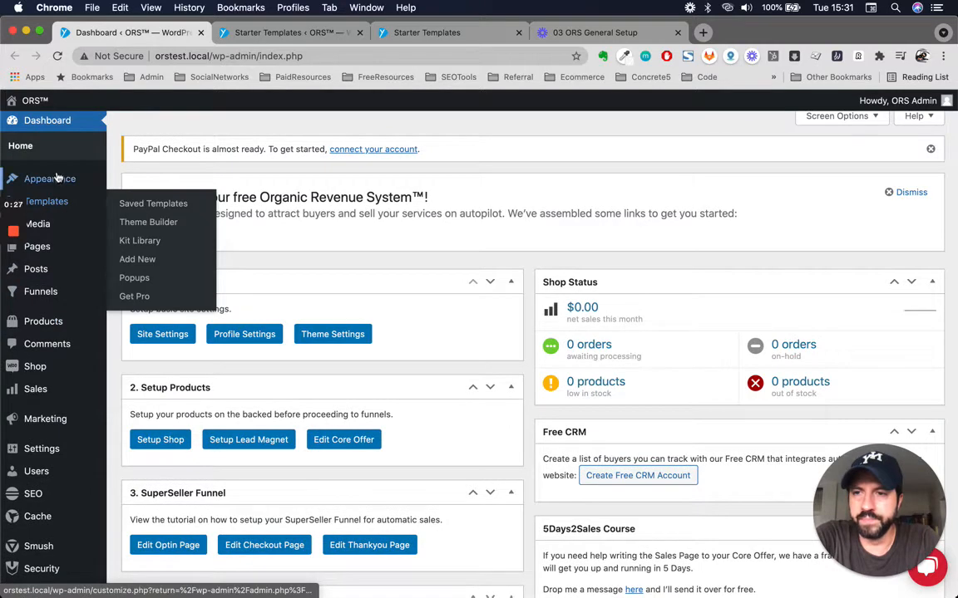
pyautogui.moveTo(63, 179)
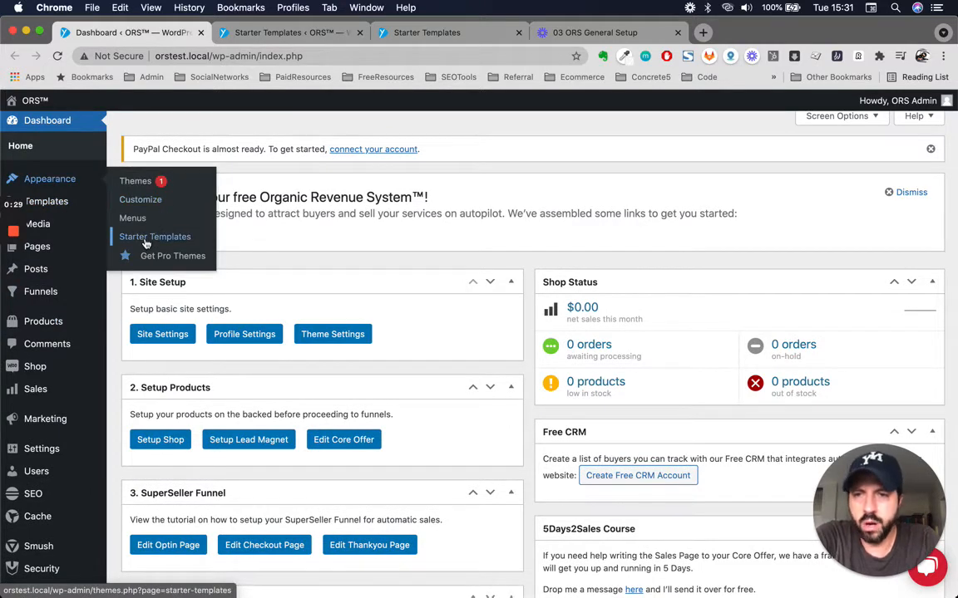
pyautogui.click(288, 32)
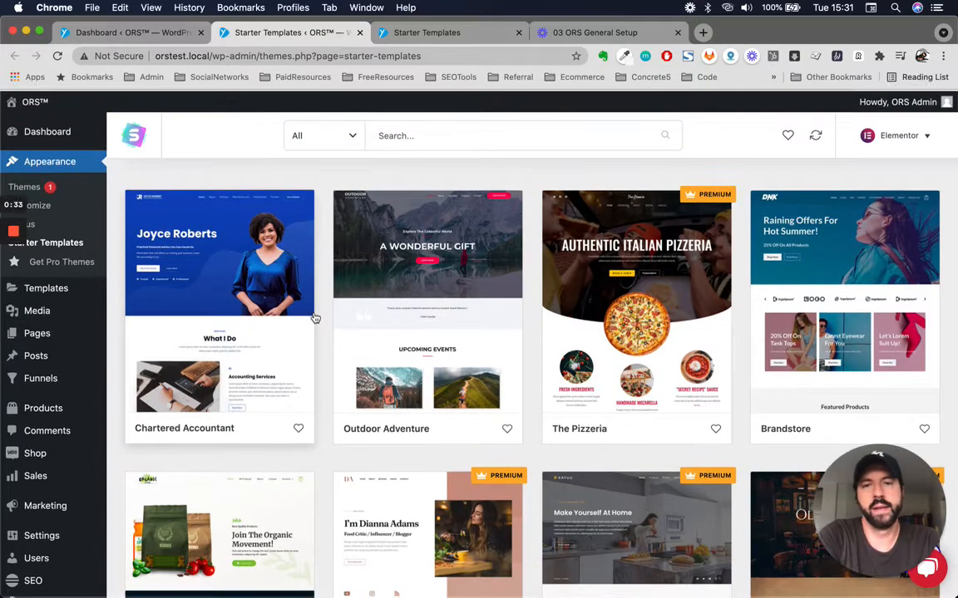
# Browse through the Starter Templates library, comparing the free and premium website designs for different business types
pyautogui.scroll(-10, 315, 318)
pyautogui.scroll(4, 315, 318)
pyautogui.scroll(-15, 315, 318)
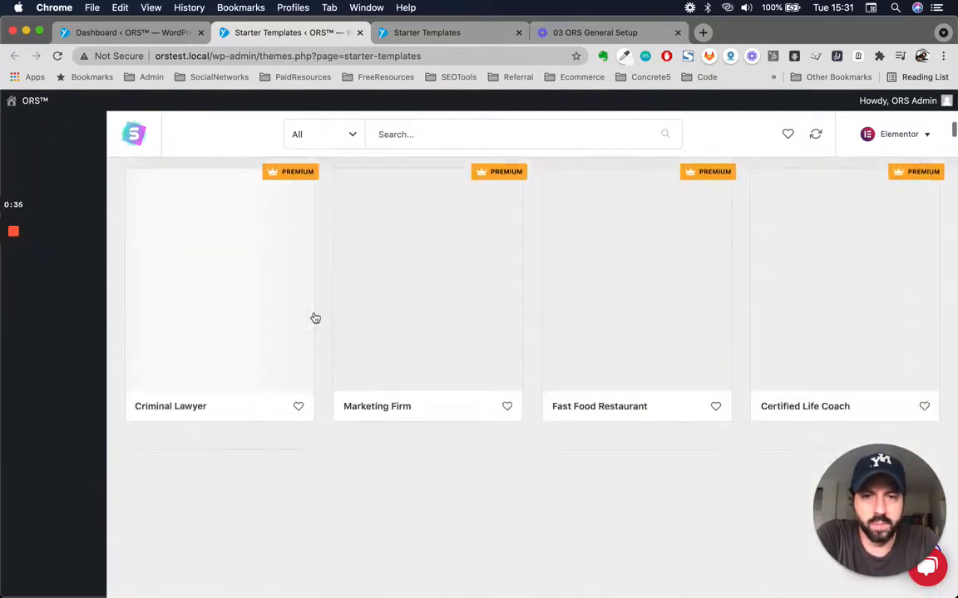
pyautogui.scroll(-15, 315, 318)
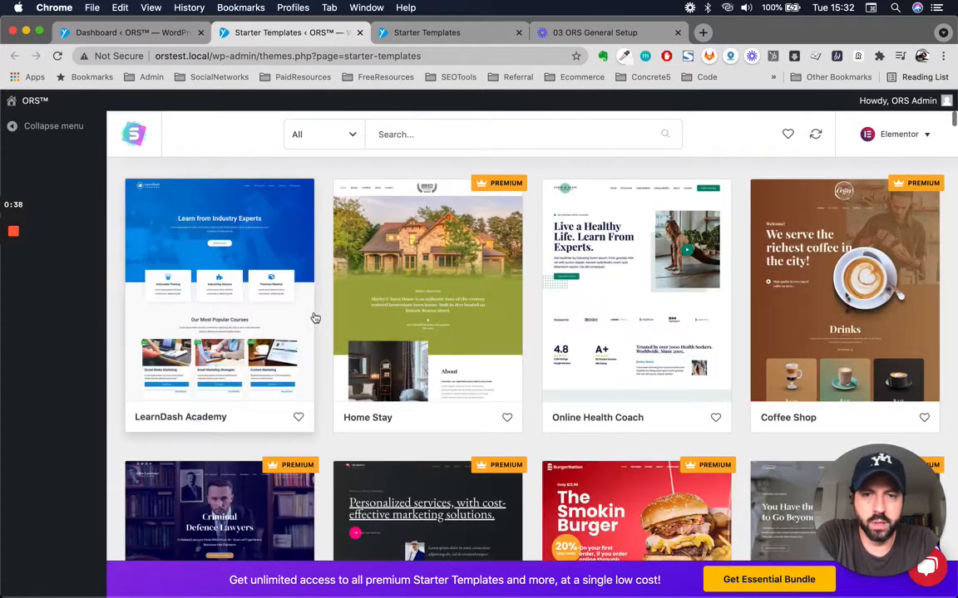
pyautogui.scroll(-1, 315, 318)
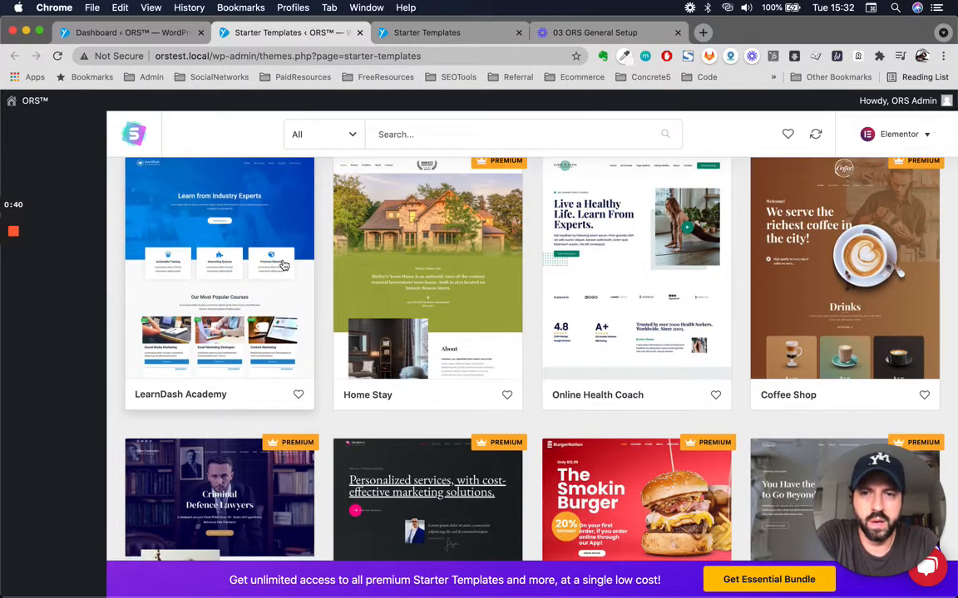
pyautogui.scroll(1, 192, 349)
pyautogui.scroll(-1, 680, 402)
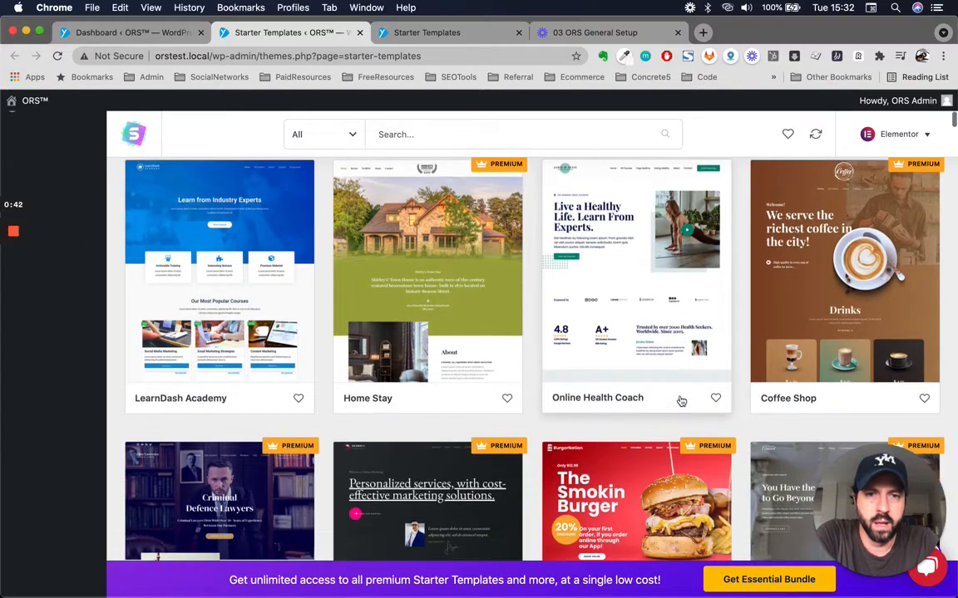
pyautogui.scroll(-8, 672, 278)
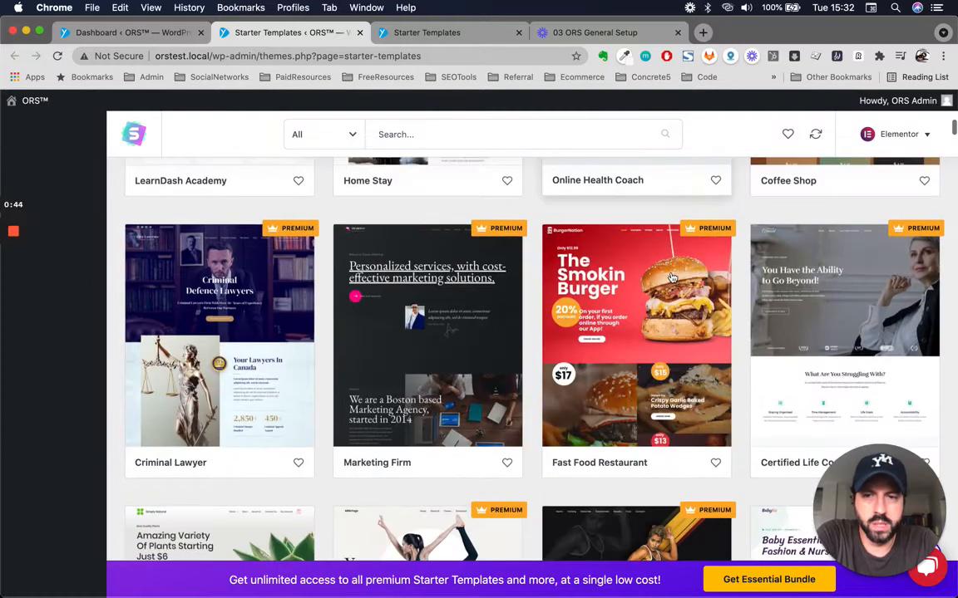
pyautogui.scroll(-8, 794, 391)
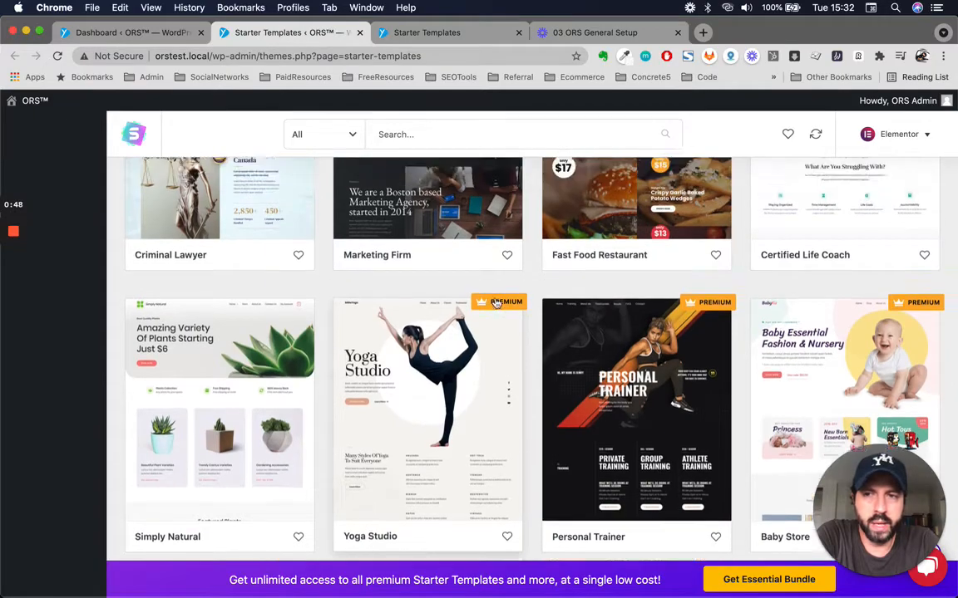
pyautogui.scroll(15, 499, 291)
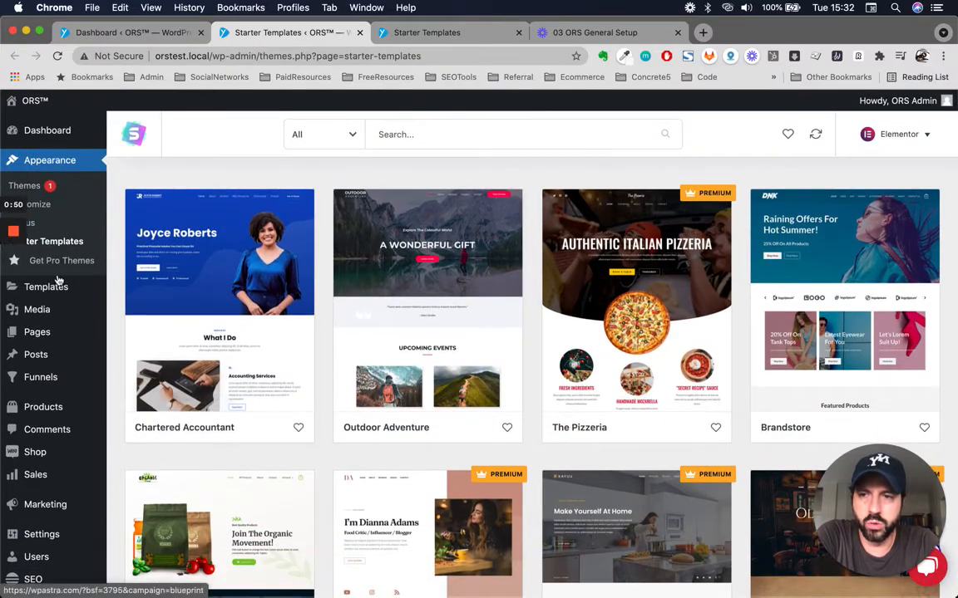
pyautogui.scroll(-10, 382, 374)
pyautogui.scroll(-10, 383, 374)
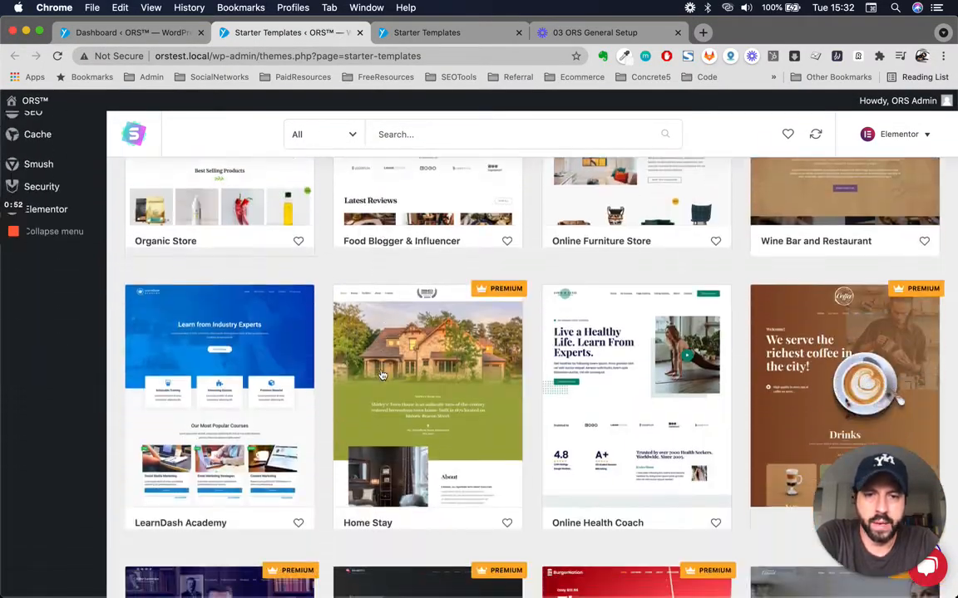
pyautogui.scroll(-20, 490, 377)
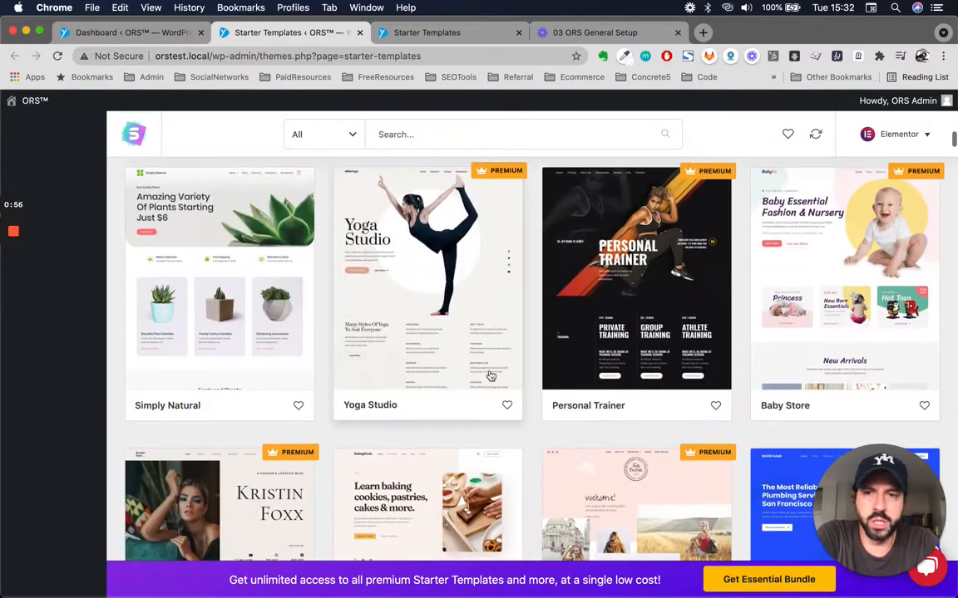
pyautogui.scroll(-5, 365, 404)
pyautogui.scroll(-5, 458, 428)
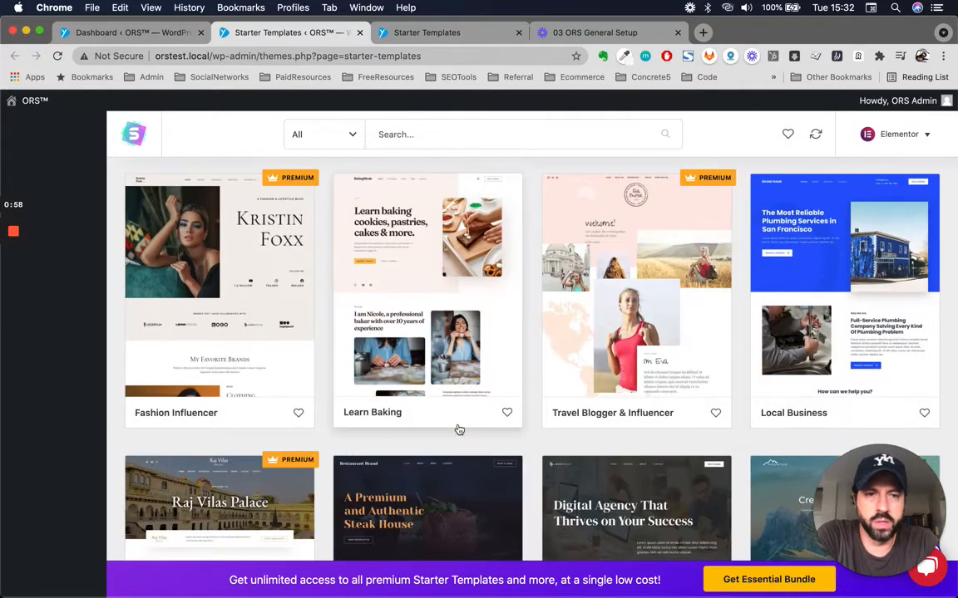
pyautogui.scroll(-15, 600, 406)
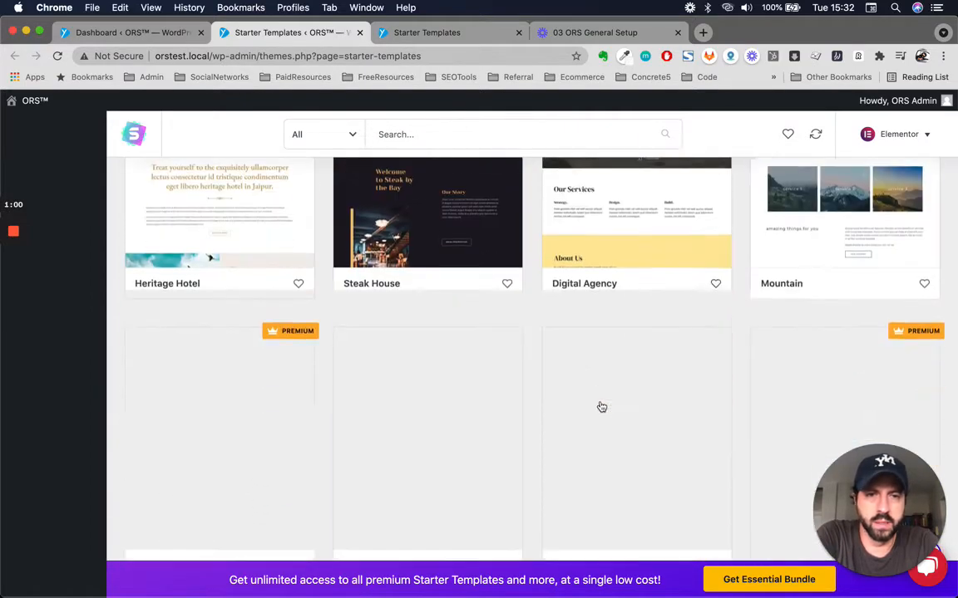
pyautogui.scroll(-3, 600, 408)
pyautogui.scroll(-8, 601, 408)
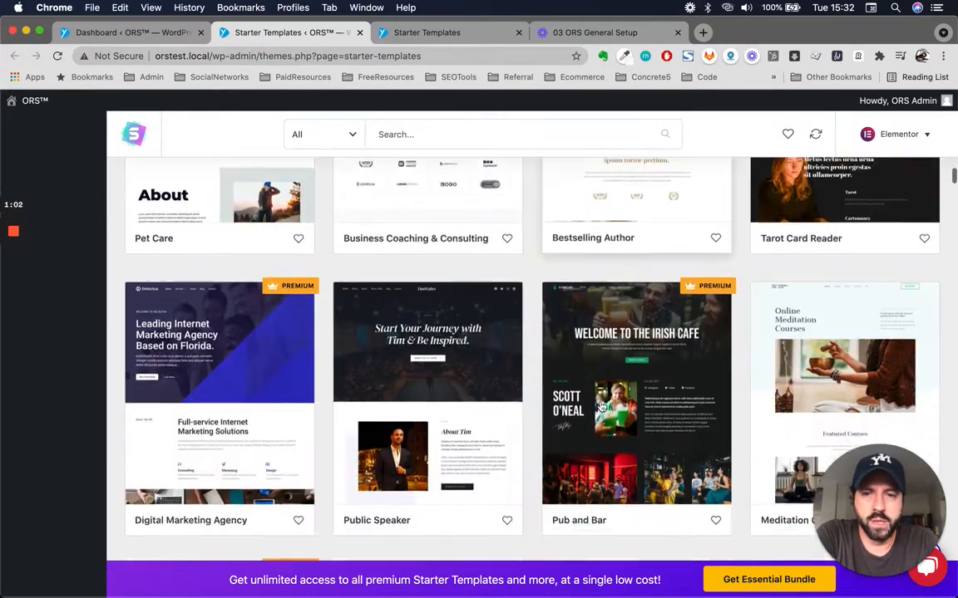
pyautogui.scroll(-15, 601, 406)
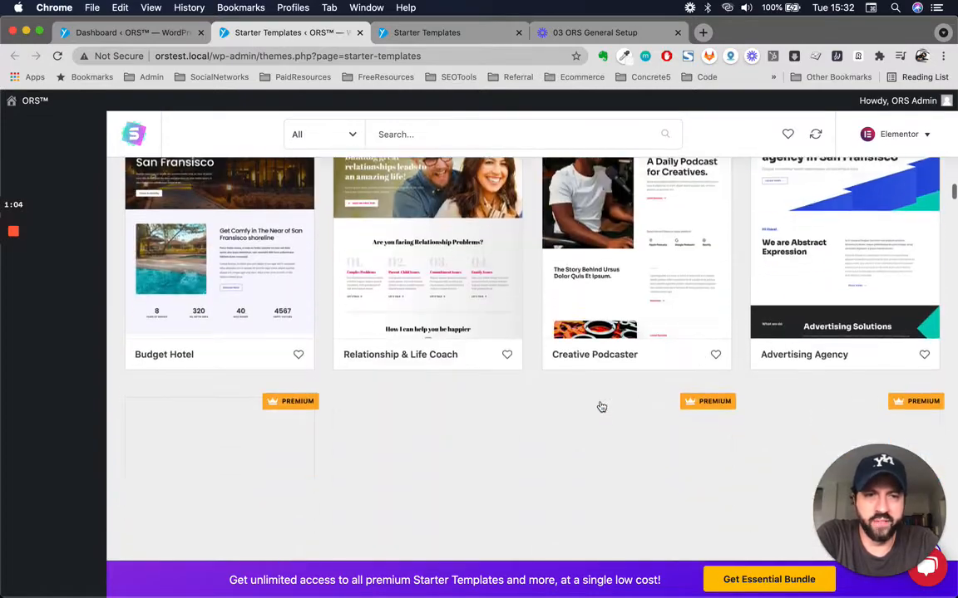
pyautogui.scroll(-3, 601, 406)
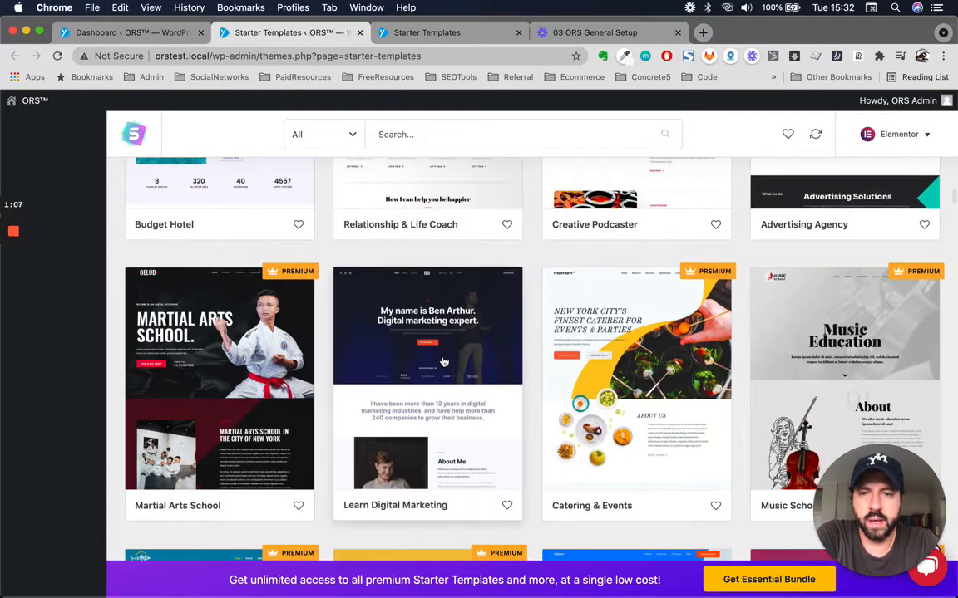
pyautogui.scroll(20, 443, 363)
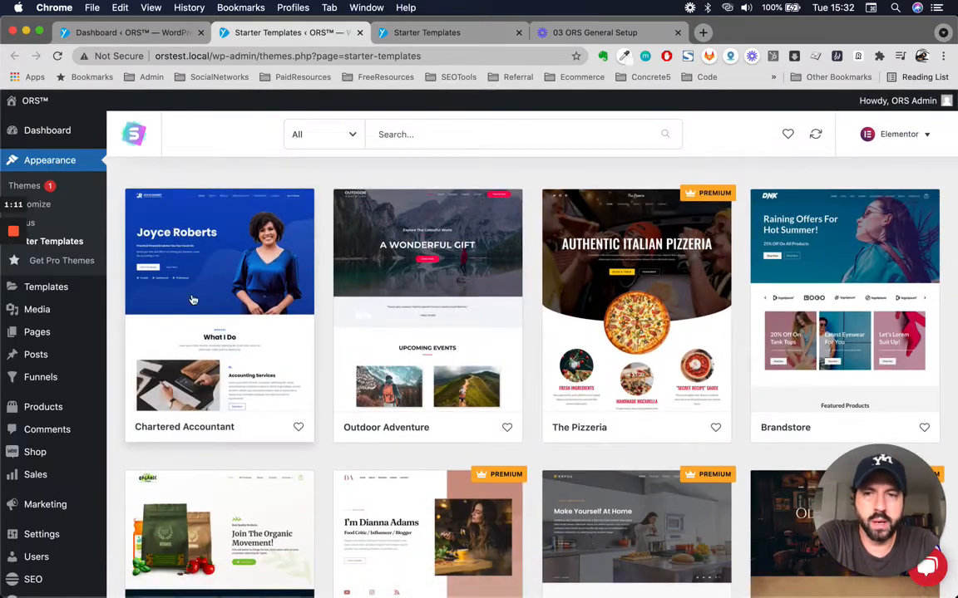
# Examine the first rows of the template library, including Organic Store, Online Furniture Store and LearnDash Academy
pyautogui.scroll(-1, 179, 318)
pyautogui.scroll(1, 179, 319)
pyautogui.scroll(-4, 253, 320)
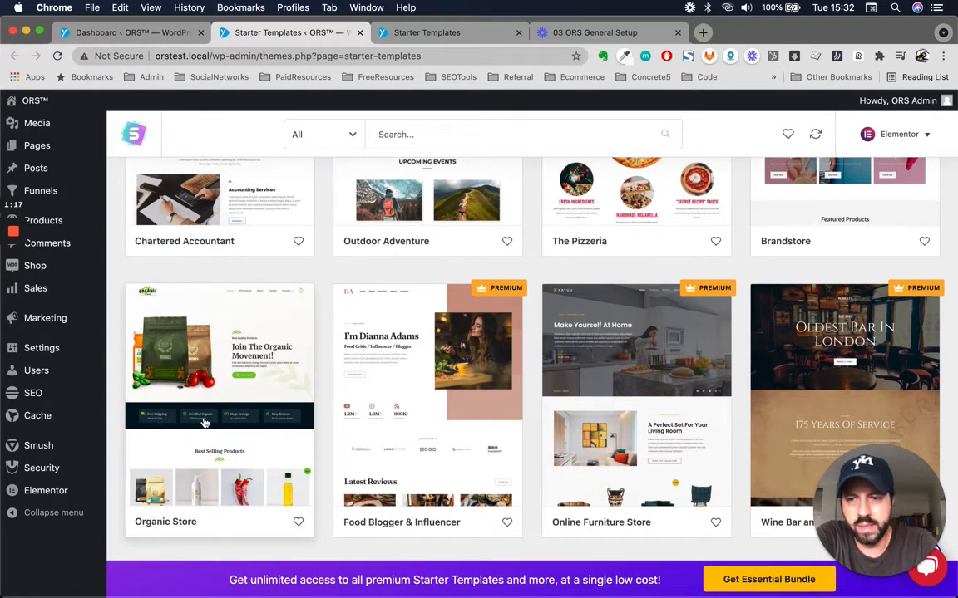
pyautogui.scroll(-1, 202, 423)
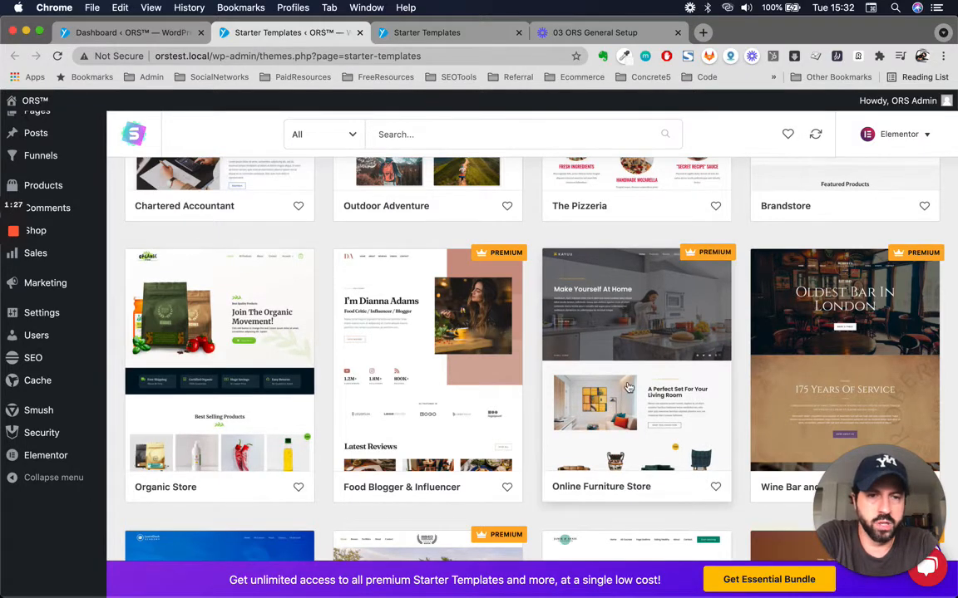
pyautogui.scroll(-5, 566, 349)
pyautogui.scroll(-2, 630, 387)
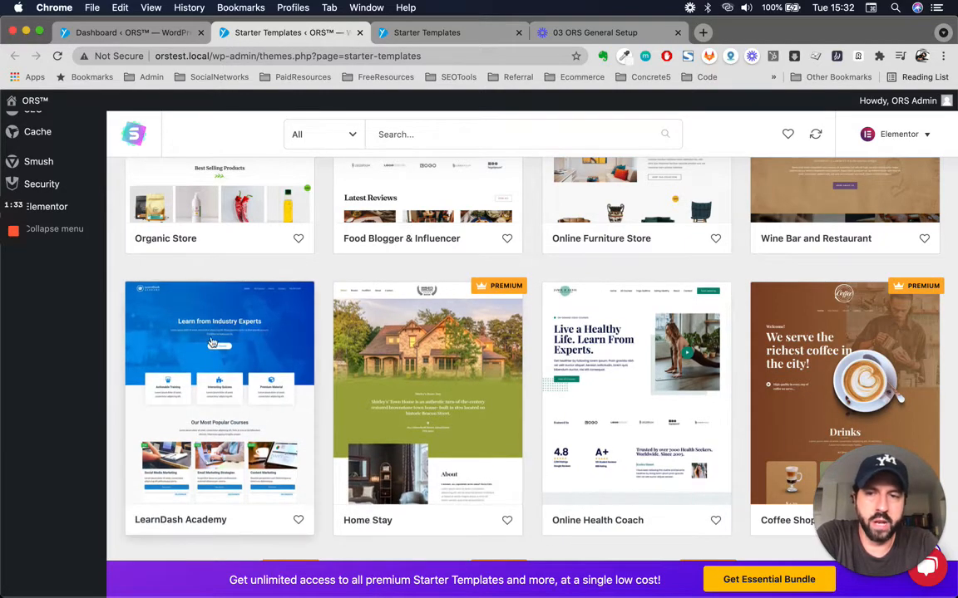
pyautogui.scroll(2, 232, 433)
pyautogui.scroll(10, 233, 433)
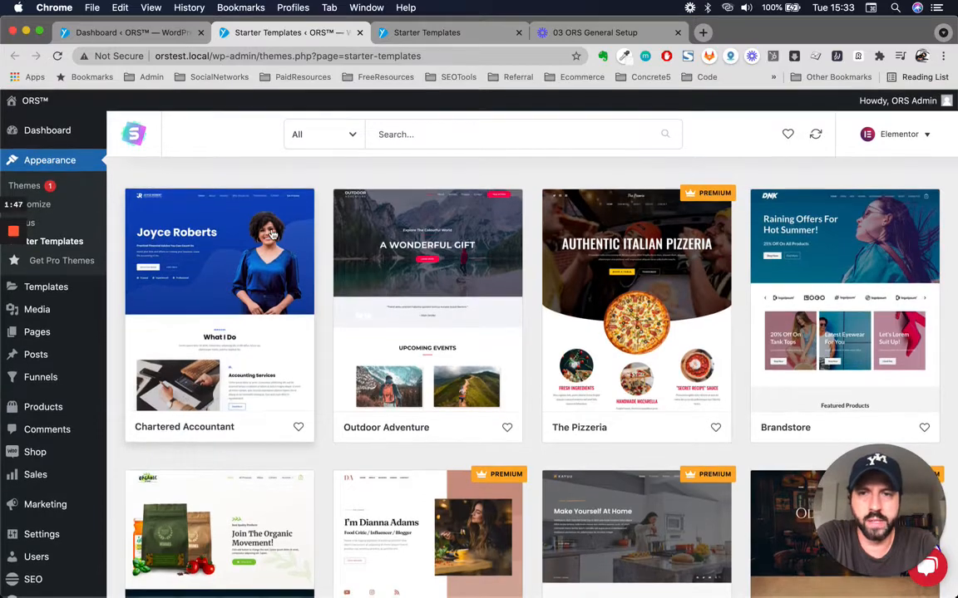
# Open the Chartered Accountant template and look through its Home page preview
pyautogui.click(235, 244)
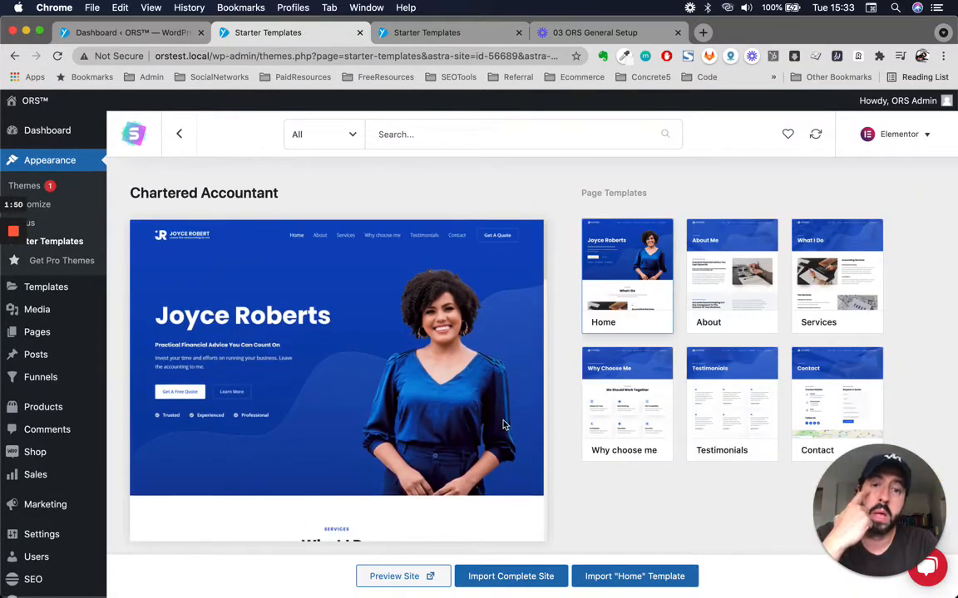
pyautogui.click(436, 38)
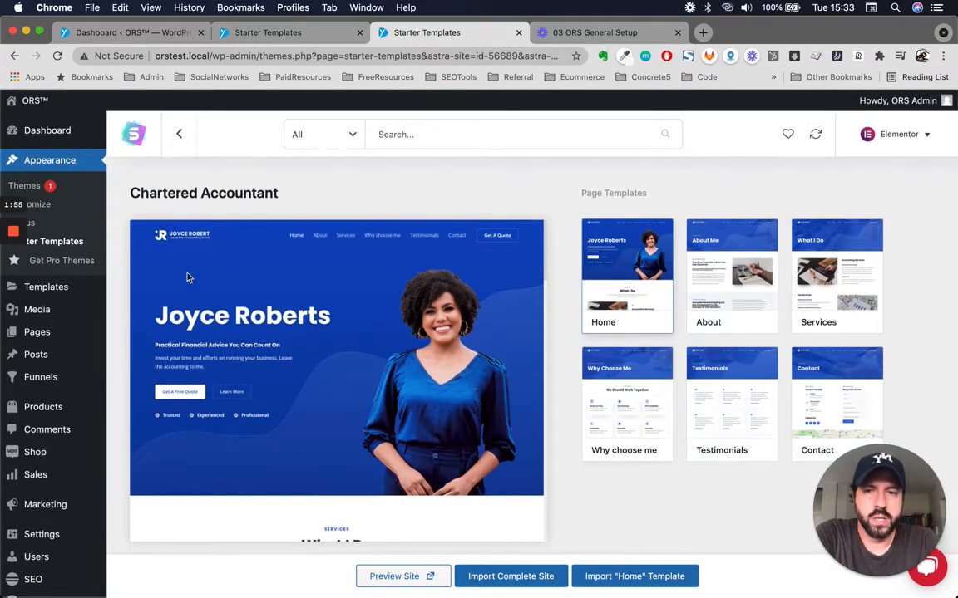
pyautogui.scroll(-6, 327, 401)
pyautogui.scroll(-10, 328, 401)
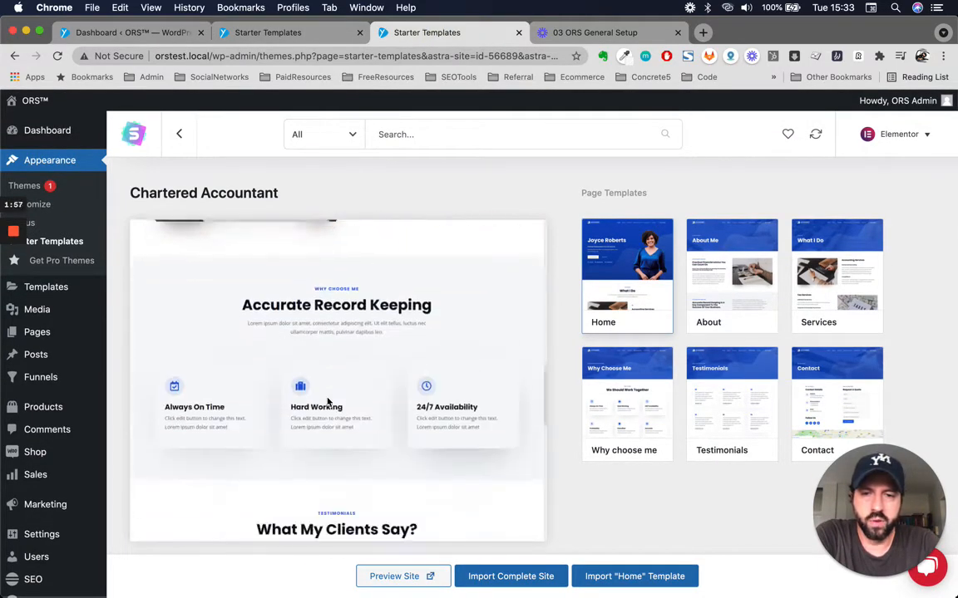
pyautogui.scroll(15, 328, 401)
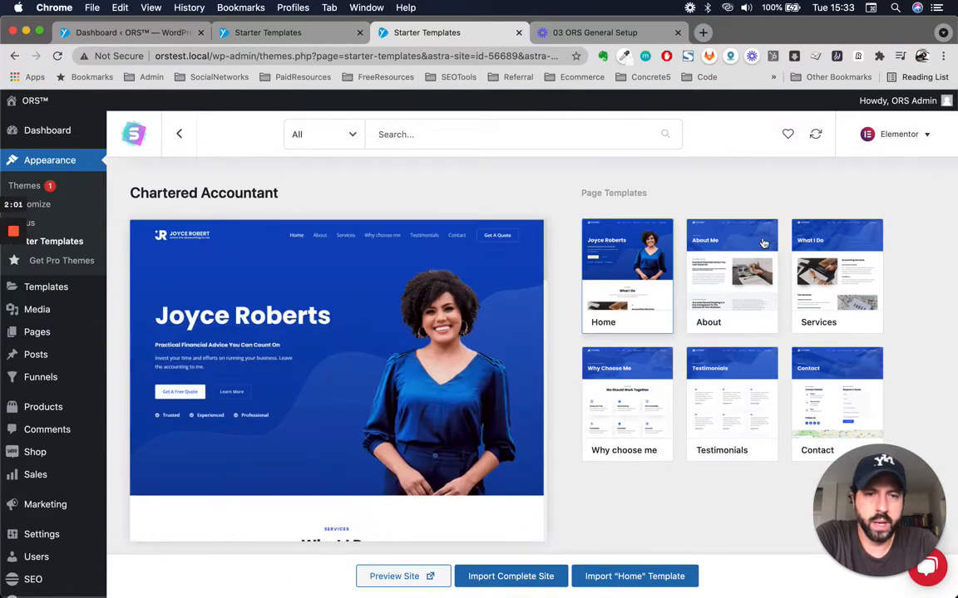
# Examine the About and Services page previews of the Chartered Accountant template
pyautogui.click(733, 261)
pyautogui.scroll(-5, 364, 411)
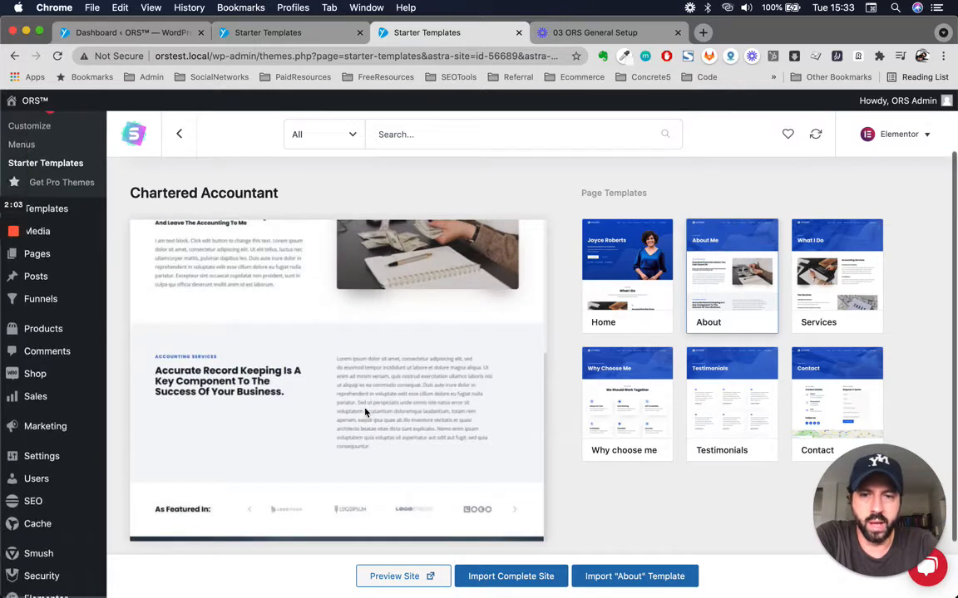
pyautogui.scroll(5, 365, 412)
pyautogui.click(807, 307)
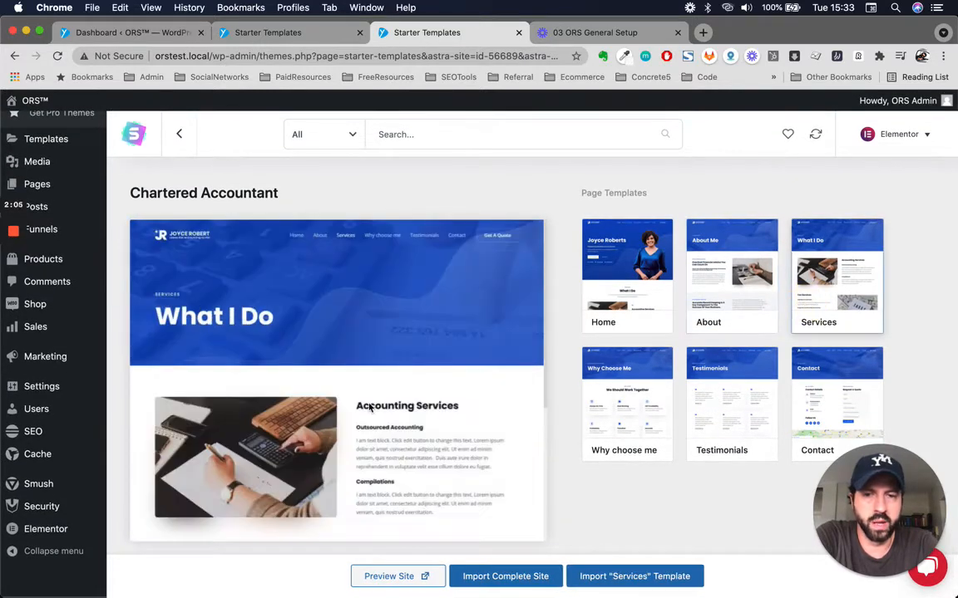
pyautogui.scroll(-5, 370, 407)
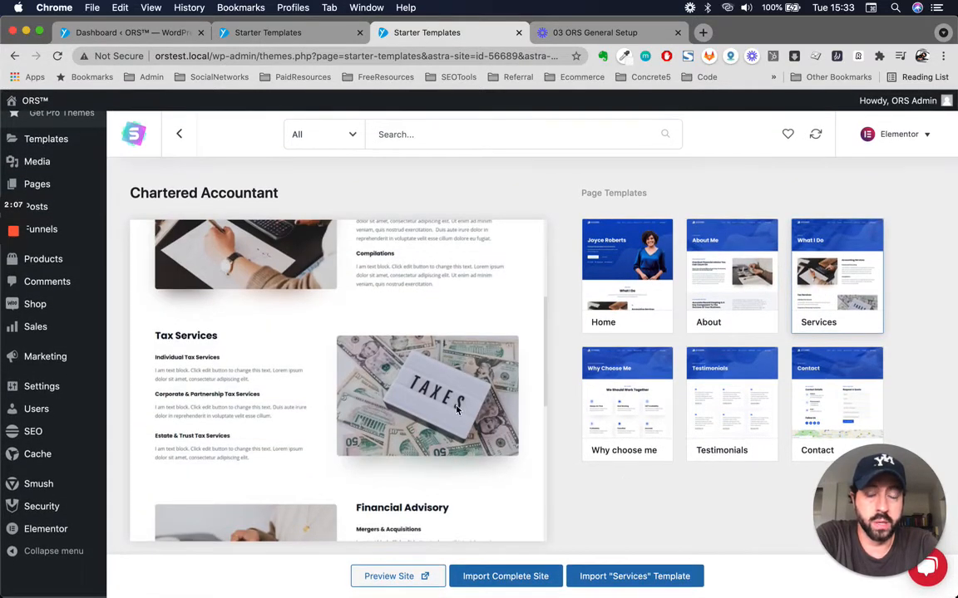
pyautogui.scroll(-5, 455, 411)
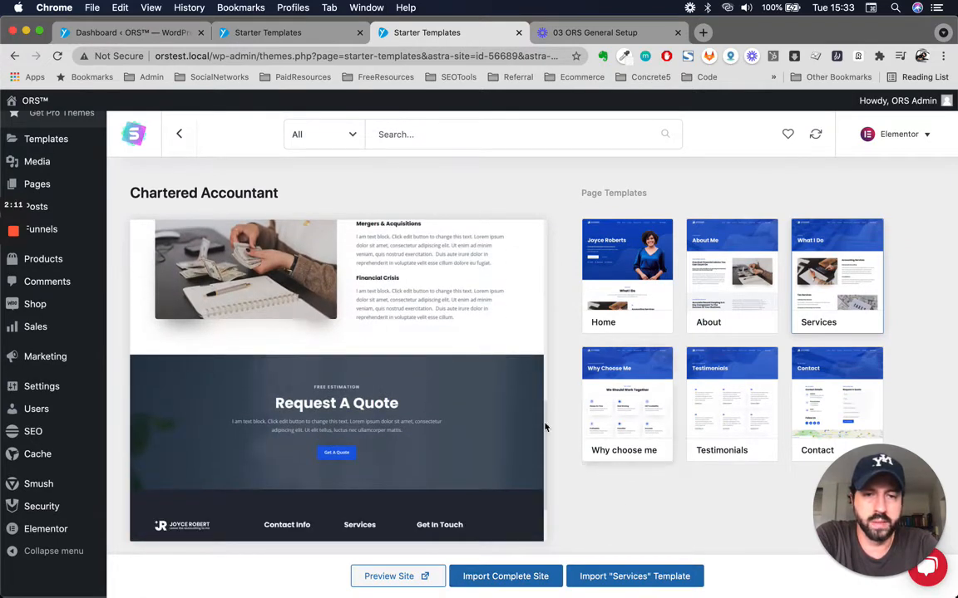
# Start importing the complete Chartered Accountant site, setting the WordPress level to Beginner and the website purpose to Myself/My company
pyautogui.click(630, 294)
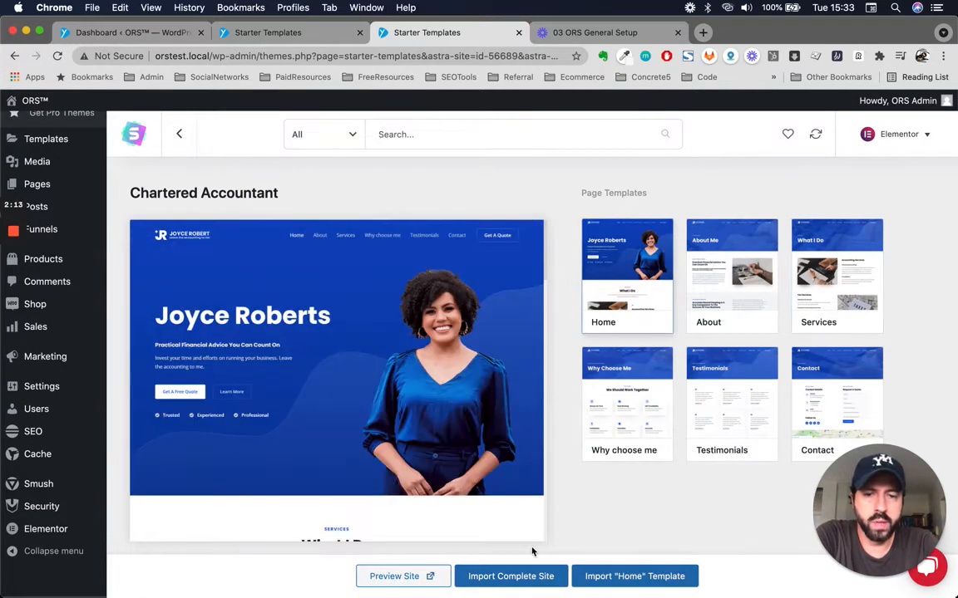
pyautogui.click(512, 577)
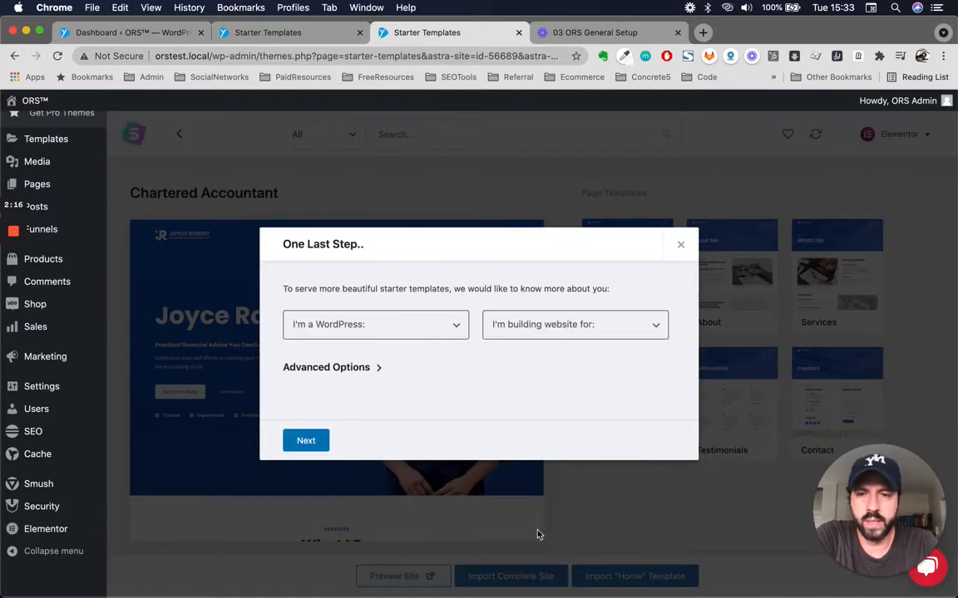
pyautogui.click(460, 322)
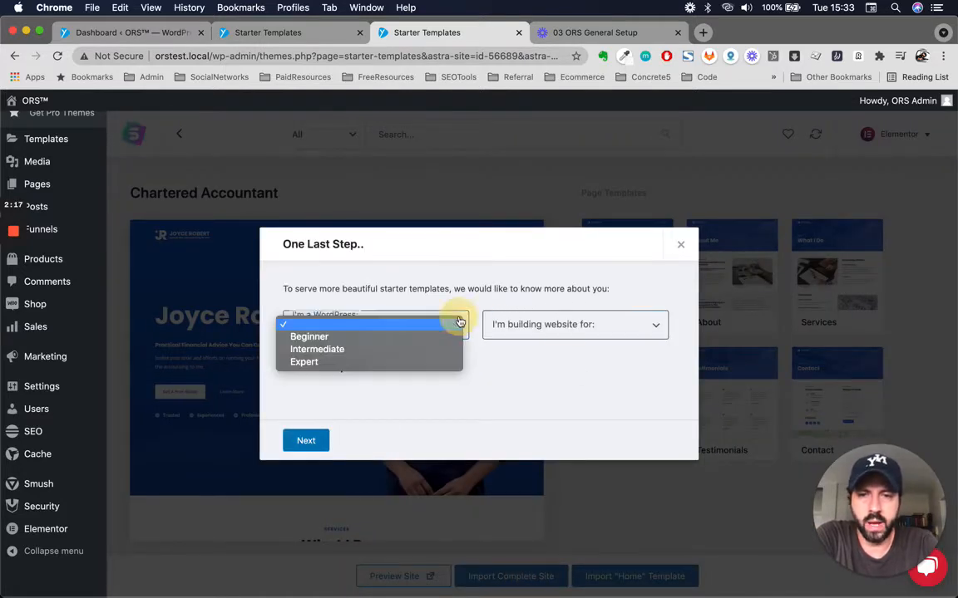
pyautogui.click(393, 334)
pyautogui.click(597, 331)
pyautogui.click(571, 337)
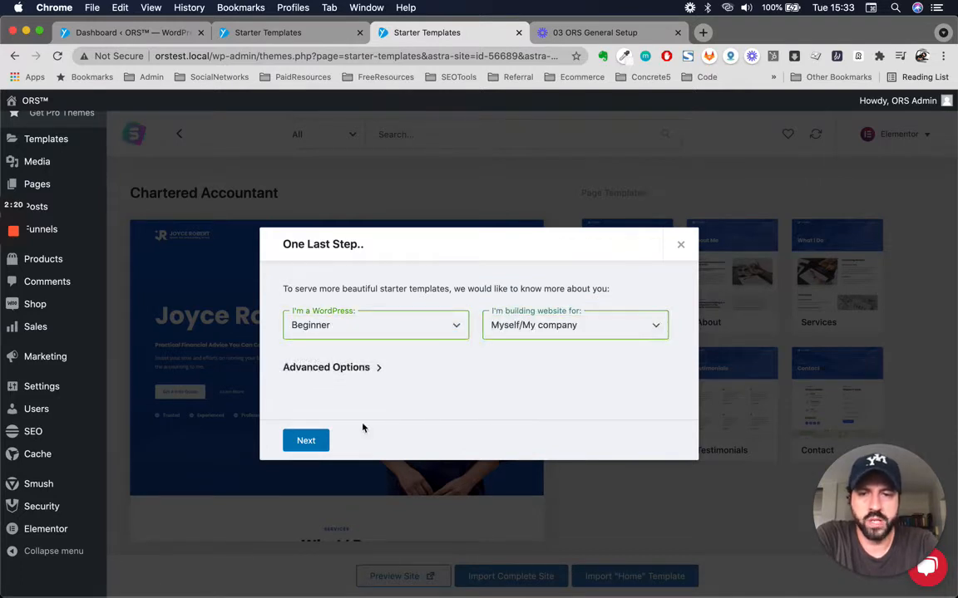
# Review the advanced import options and start the import, skipping the first name and work email details
pyautogui.click(378, 369)
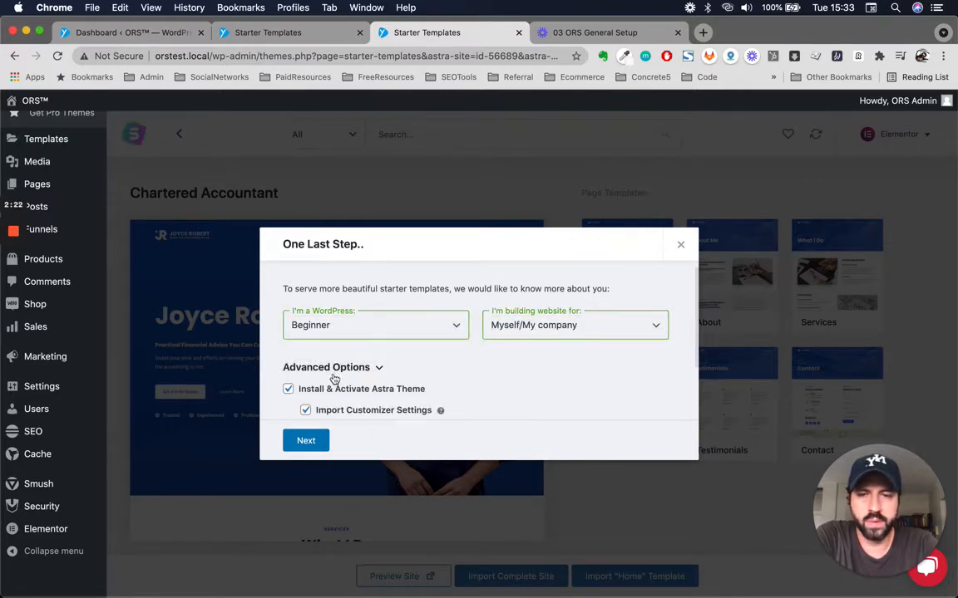
pyautogui.scroll(-2, 462, 404)
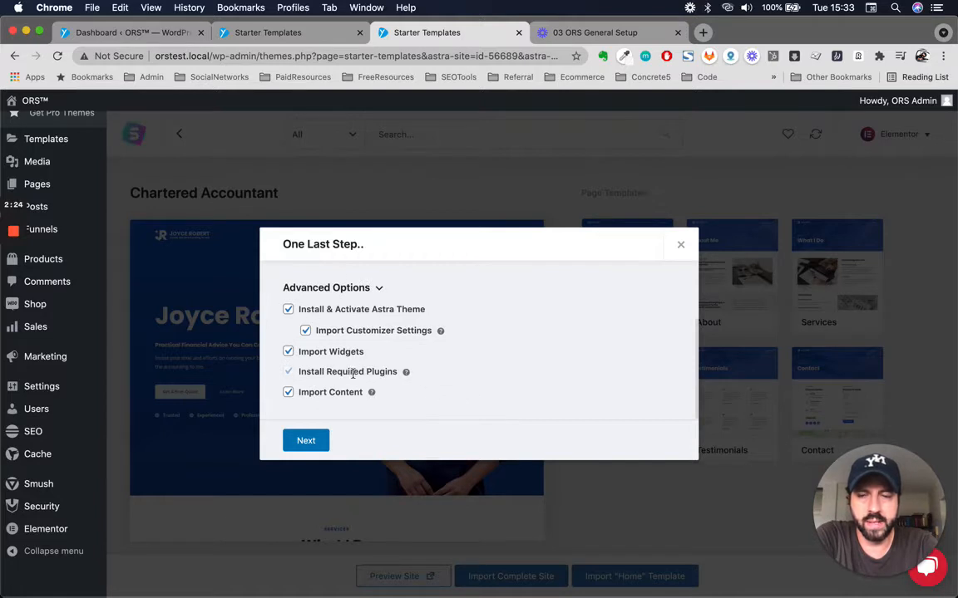
pyautogui.scroll(1, 384, 366)
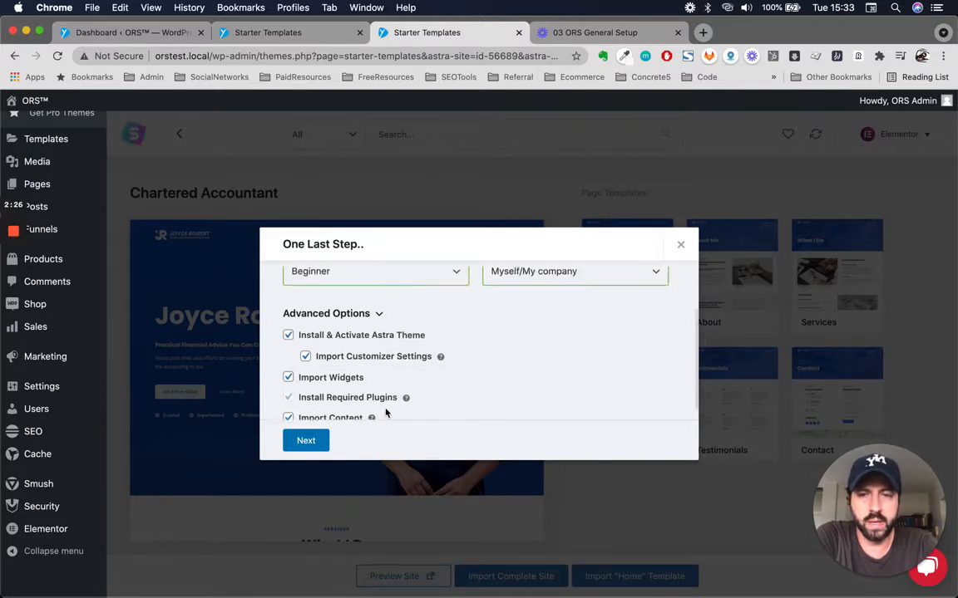
pyautogui.click(377, 318)
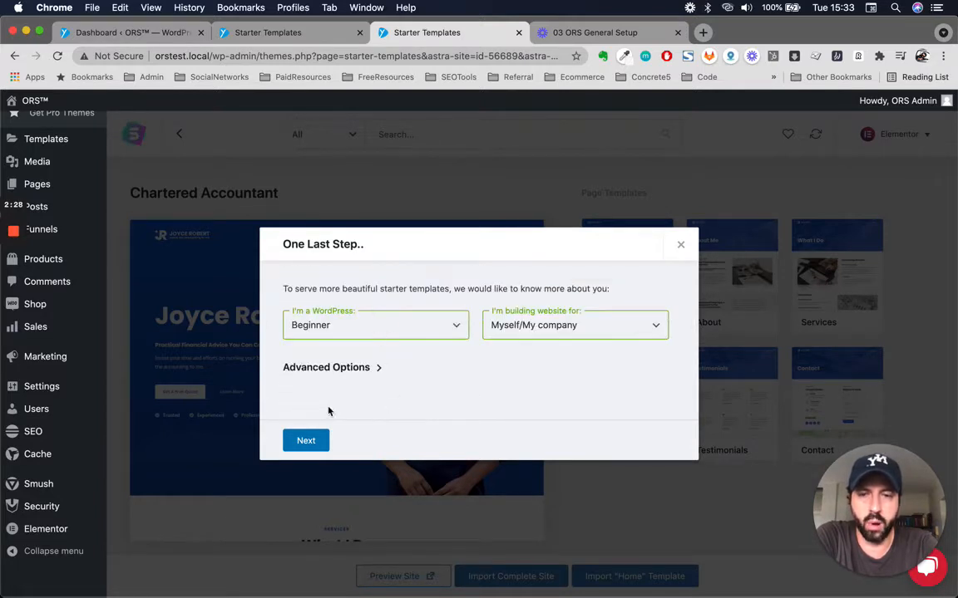
pyautogui.click(315, 447)
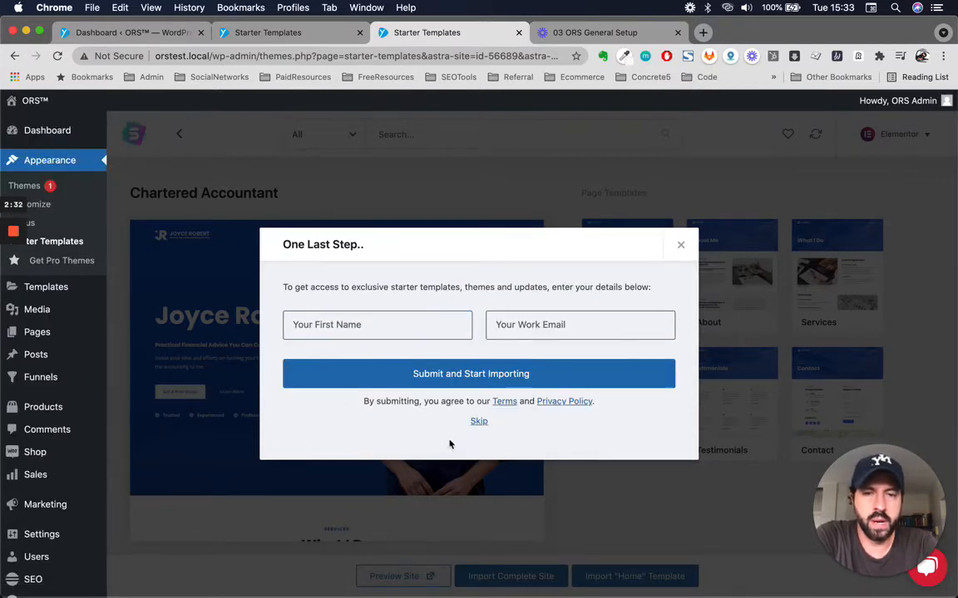
pyautogui.click(479, 423)
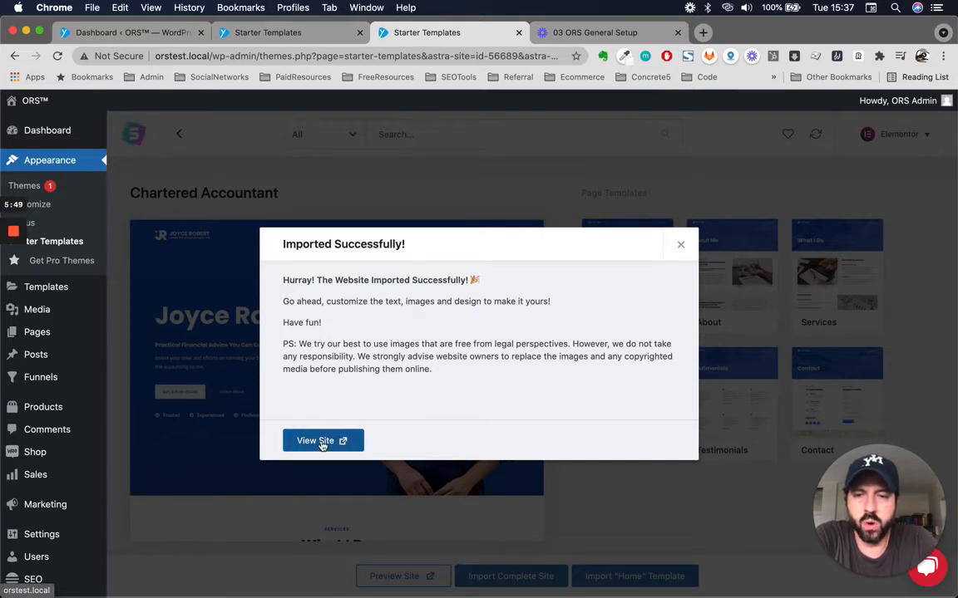
# Open the imported site and look through its Home page from the hero section down to the footer
pyautogui.click(322, 443)
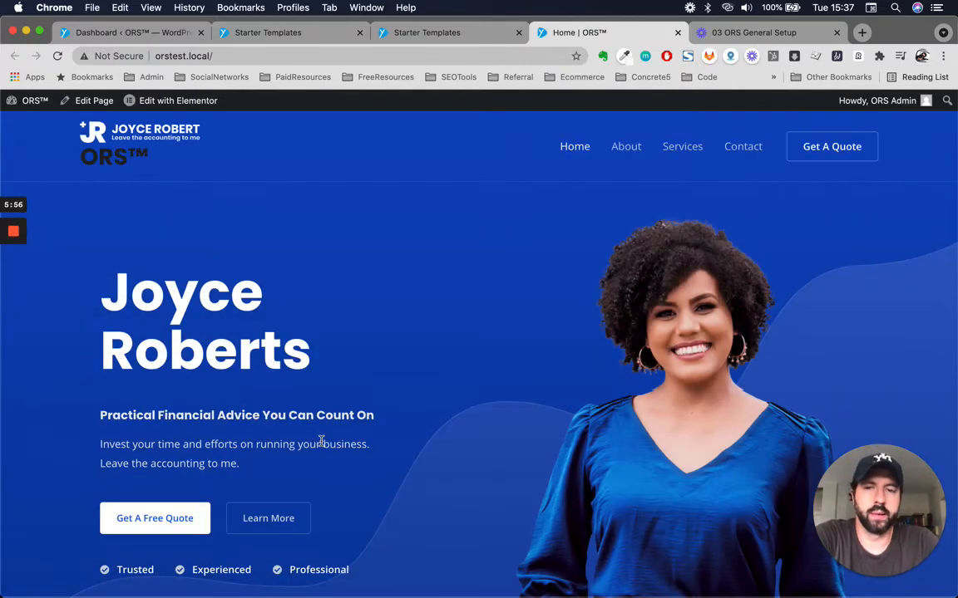
pyautogui.scroll(-10, 321, 442)
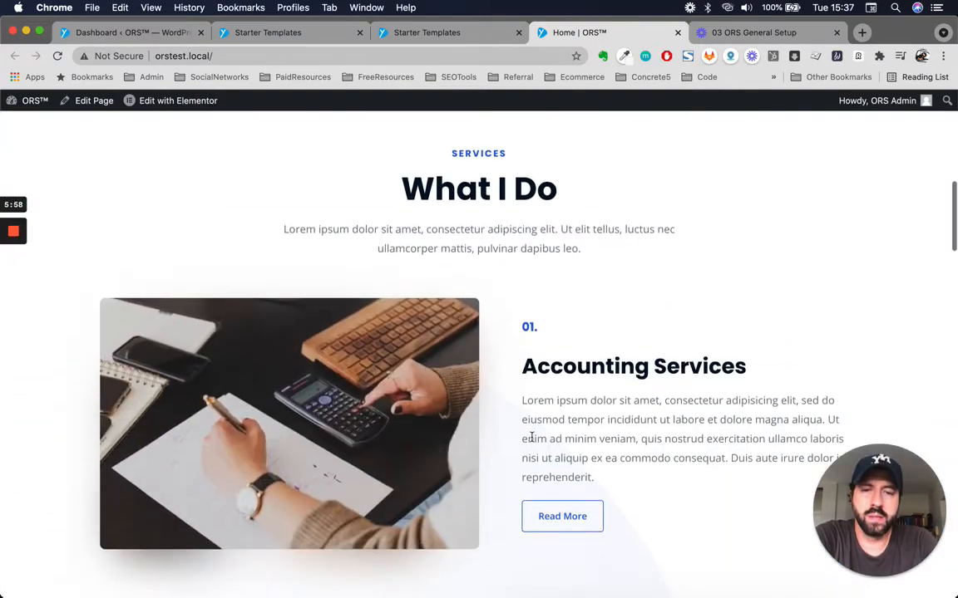
pyautogui.scroll(-15, 531, 438)
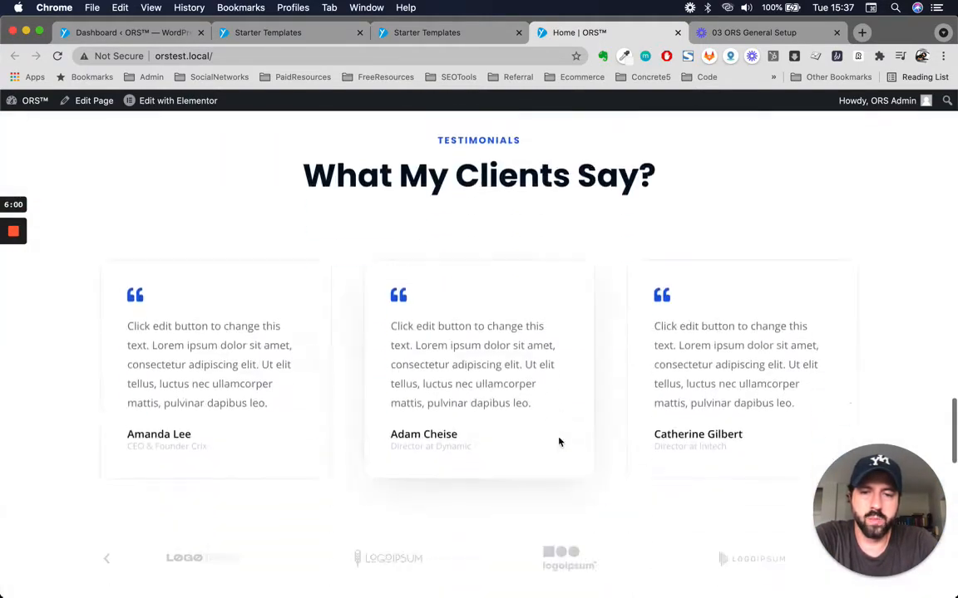
pyautogui.scroll(-5, 559, 442)
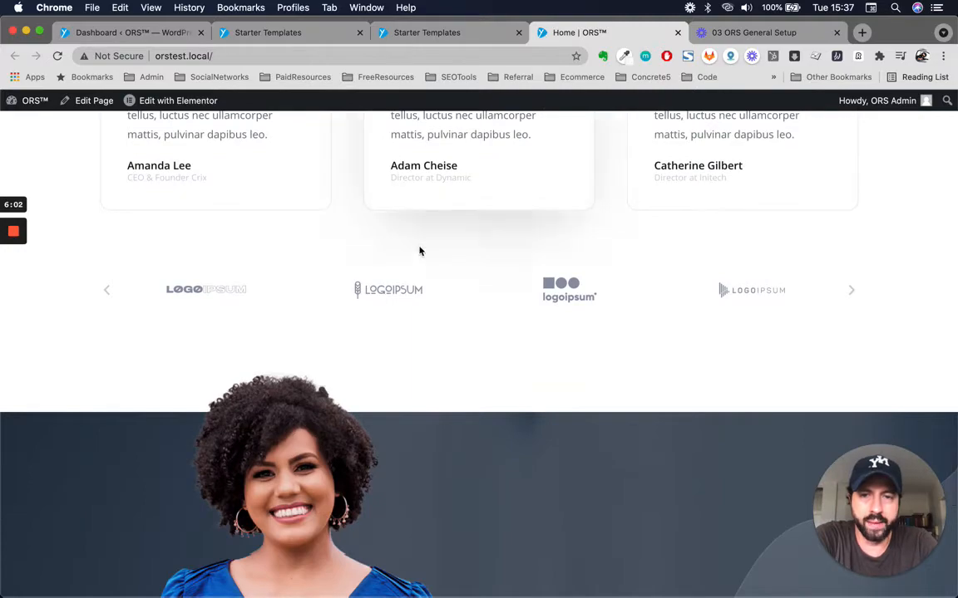
pyautogui.scroll(-10, 394, 332)
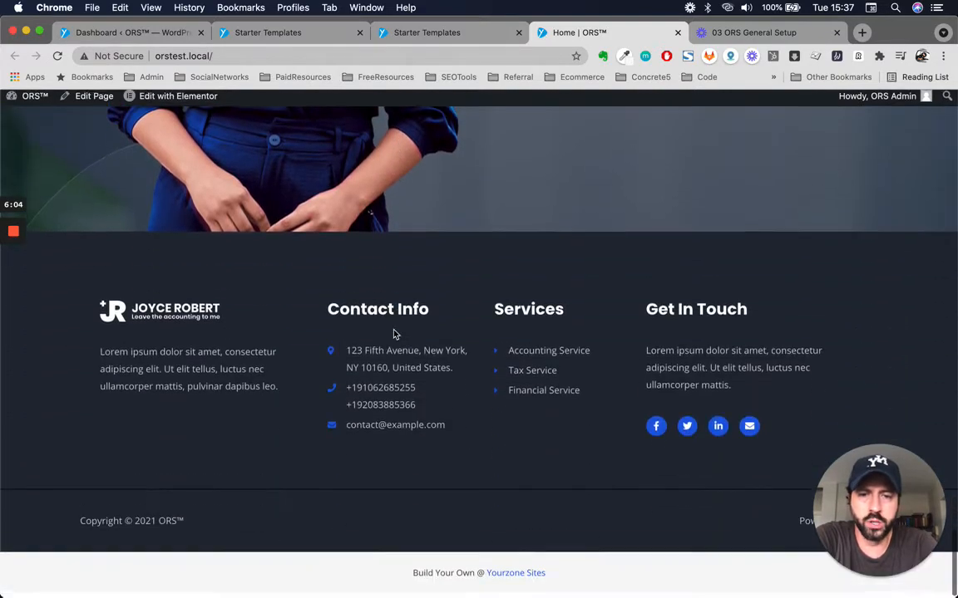
pyautogui.scroll(20, 394, 333)
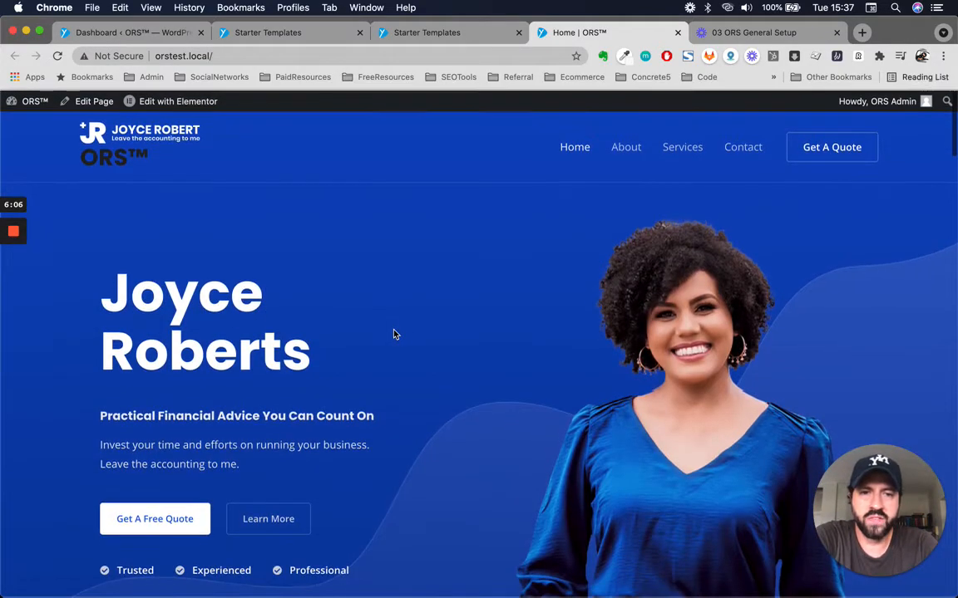
# Open the Home page for editing with Elementor
pyautogui.moveTo(182, 99)
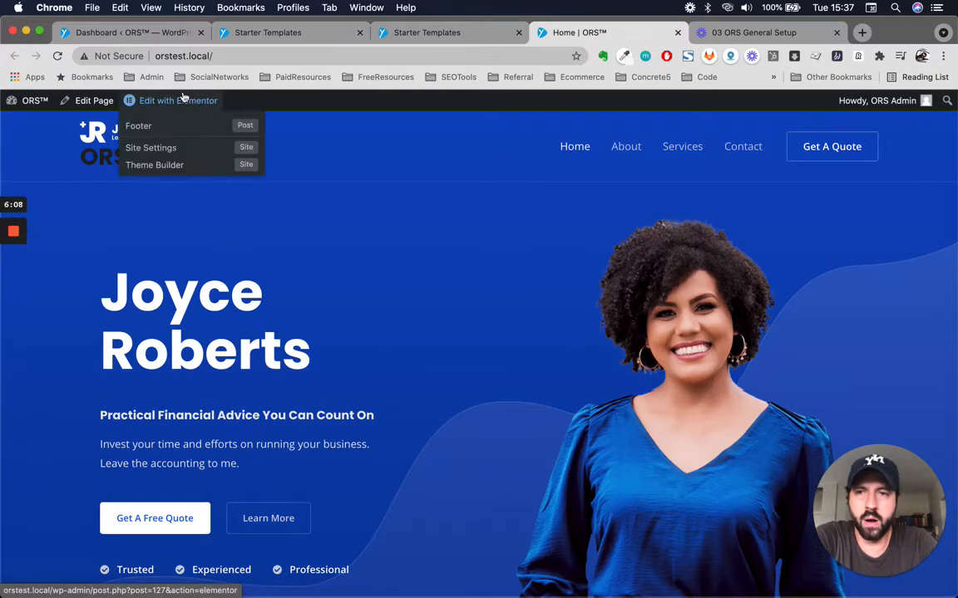
pyautogui.scroll(-5, 483, 353)
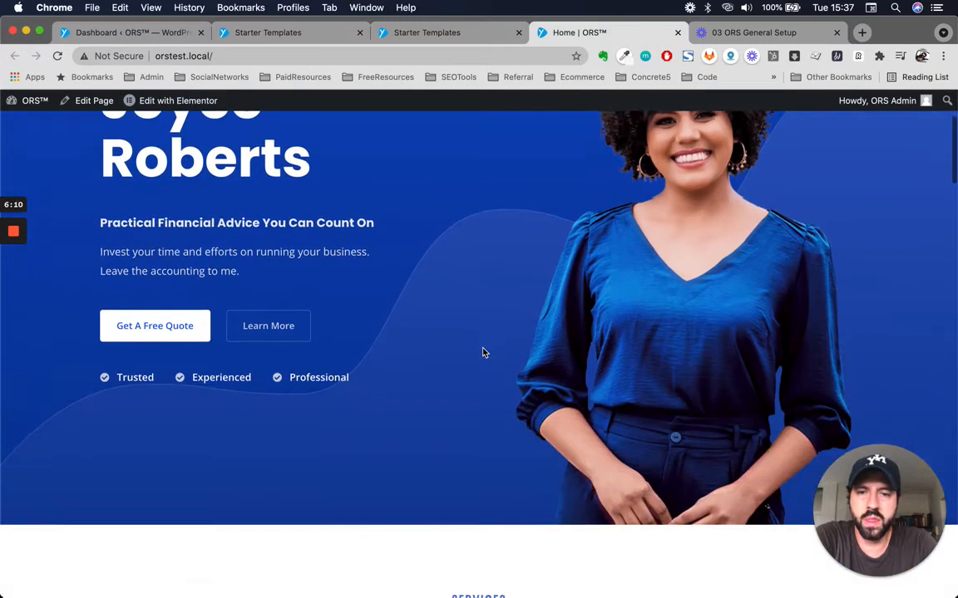
pyautogui.scroll(5, 483, 352)
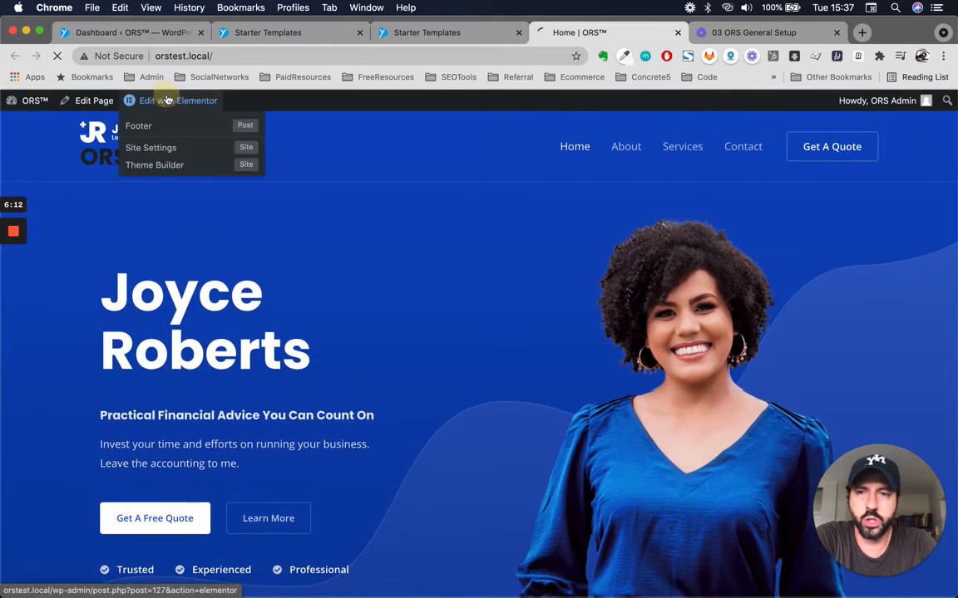
pyautogui.click(166, 99)
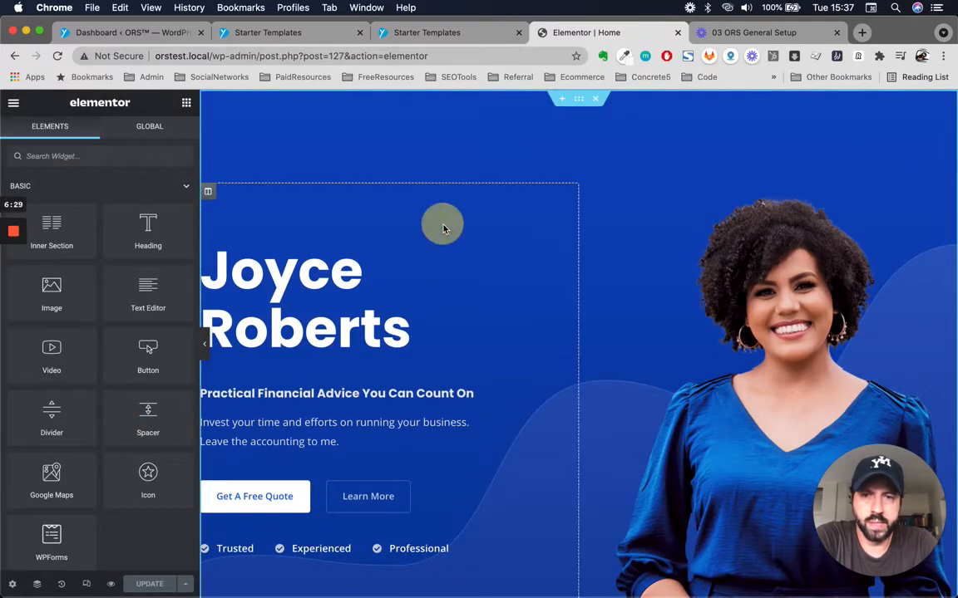
# Try adding "ff" to the end of the main hero heading and remove it again
pyautogui.click(309, 288)
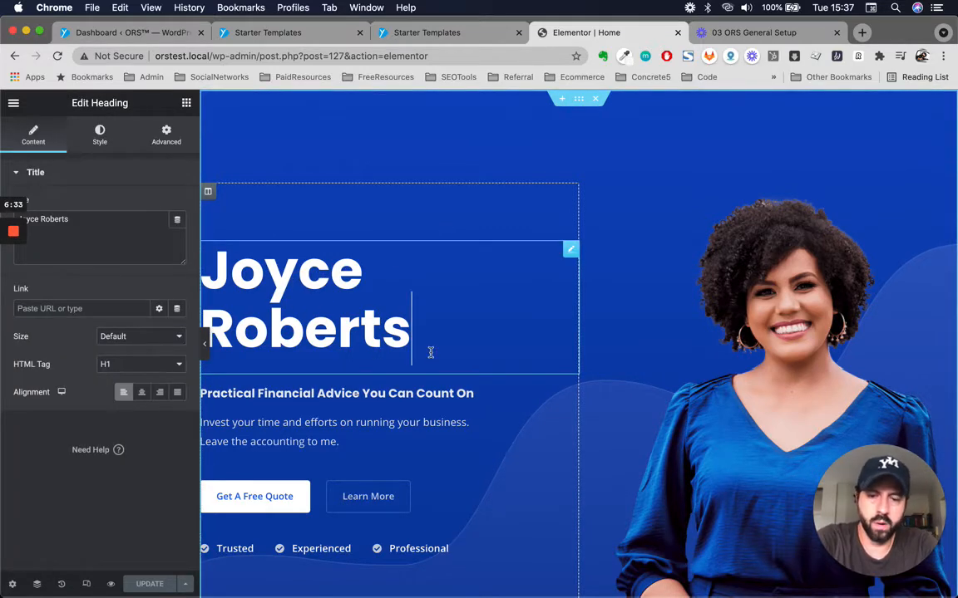
pyautogui.write('ff')
pyautogui.press('BackSpace')
pyautogui.press('BackSpace')
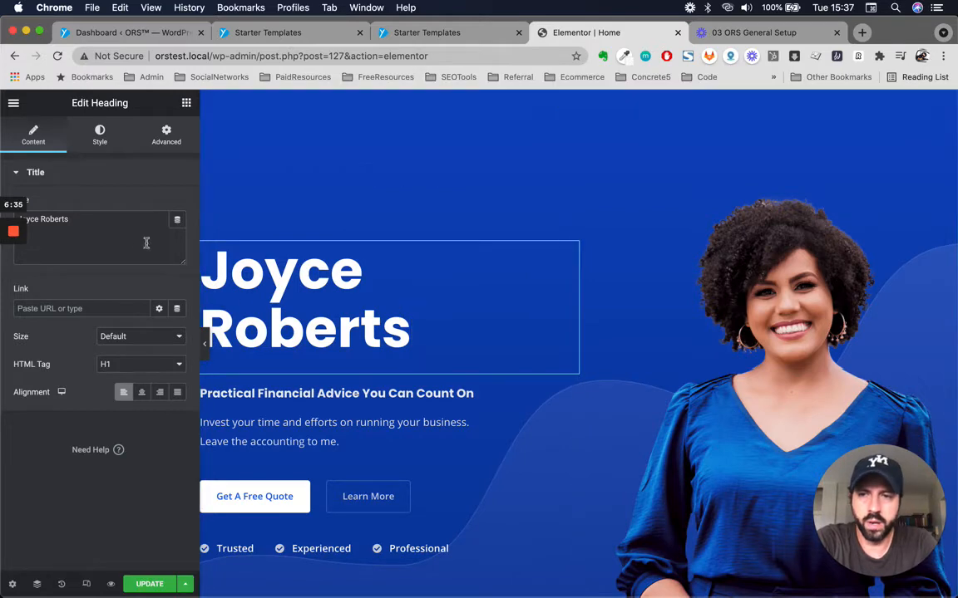
# Check the title text and the HTML tag choices of the main hero heading, keeping H1
pyautogui.click(108, 233)
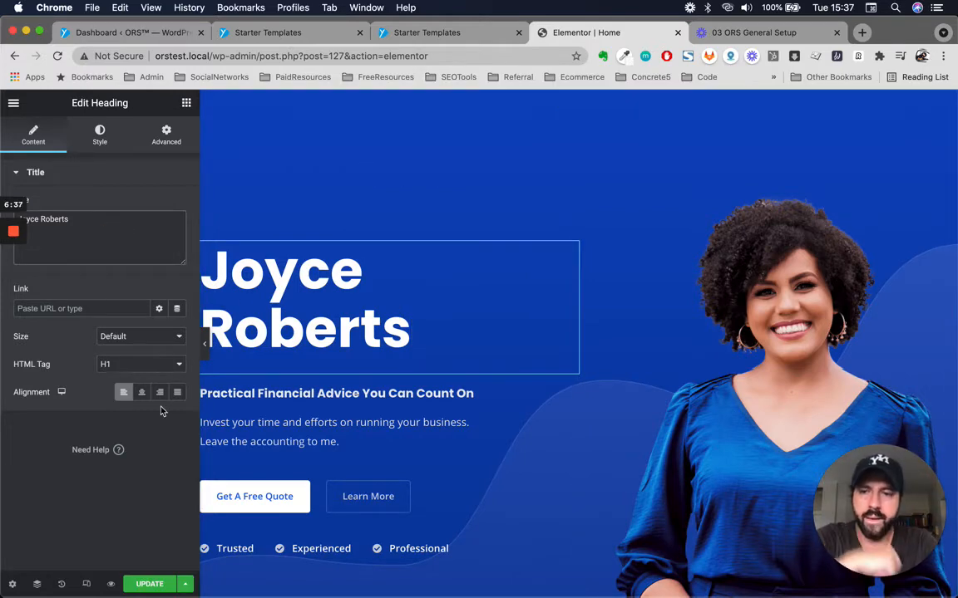
pyautogui.click(145, 364)
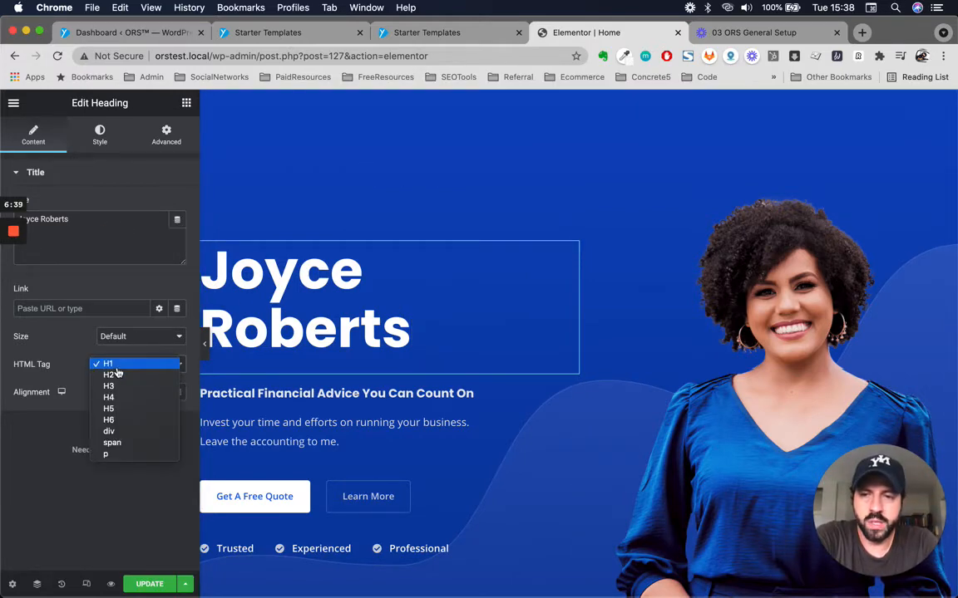
pyautogui.click(462, 338)
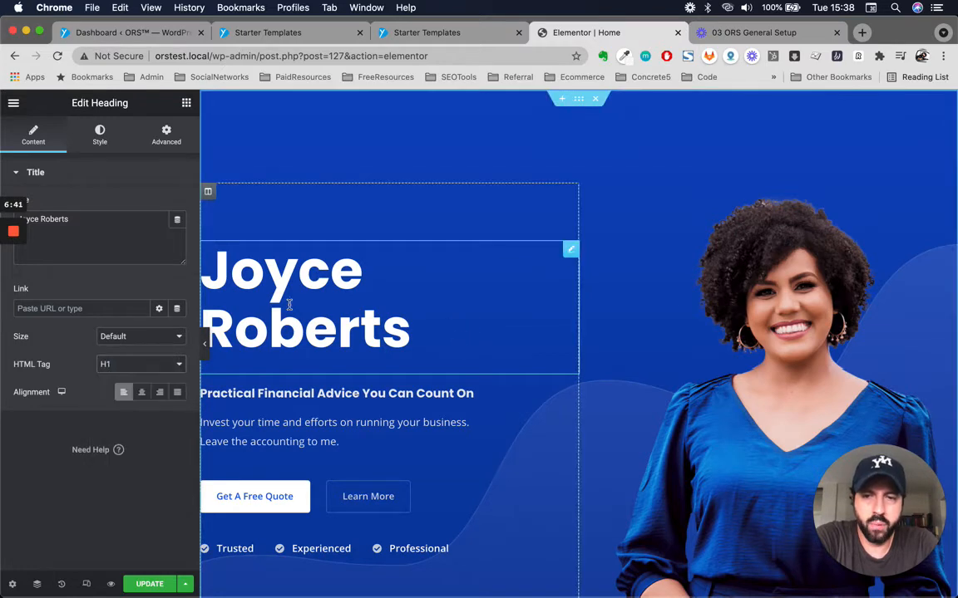
# Check the HTML tag choices of the "What I Do" heading in the Services section, keeping H2
pyautogui.scroll(-1, 382, 332)
pyautogui.scroll(-5, 391, 311)
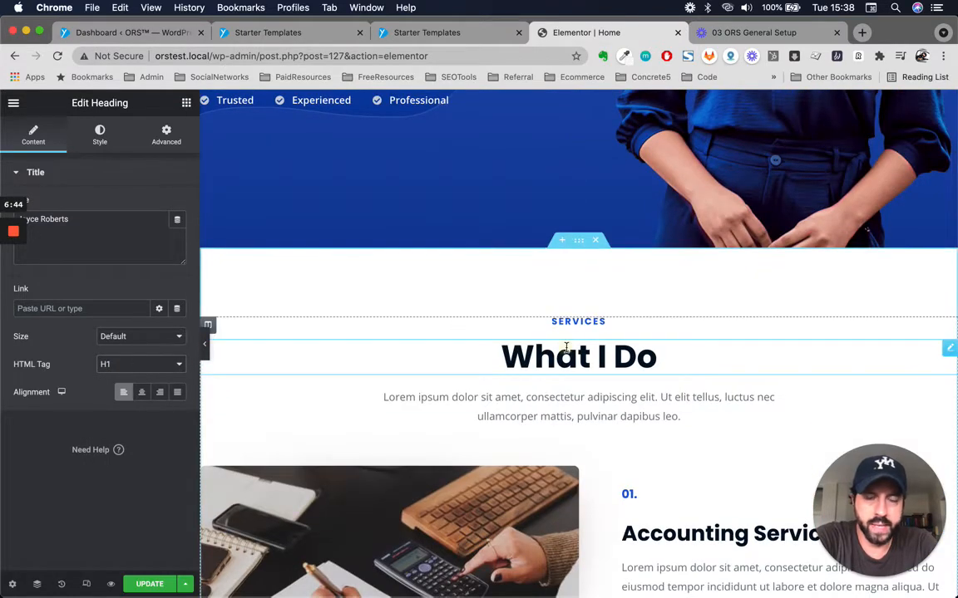
pyautogui.click(566, 349)
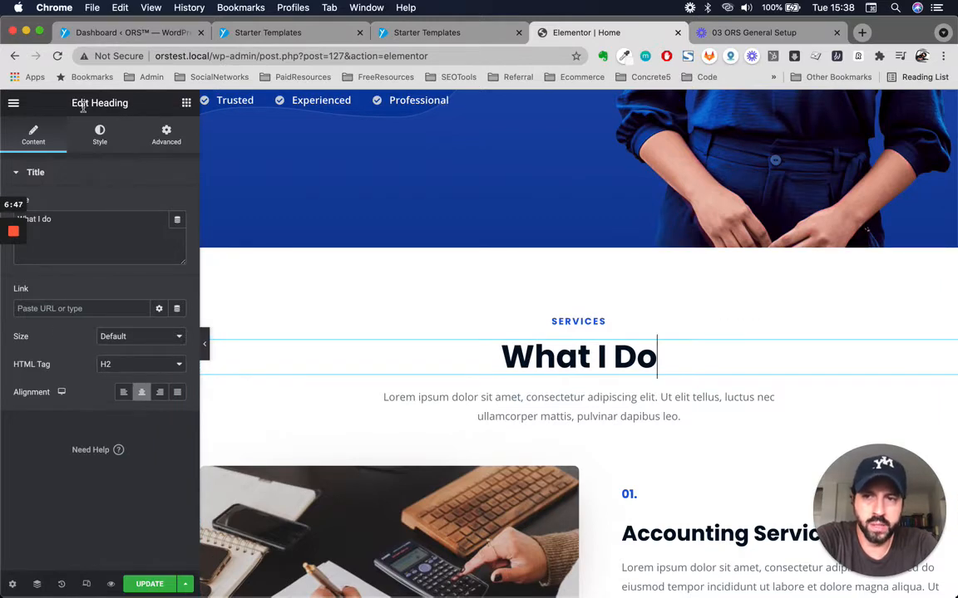
pyautogui.click(657, 356)
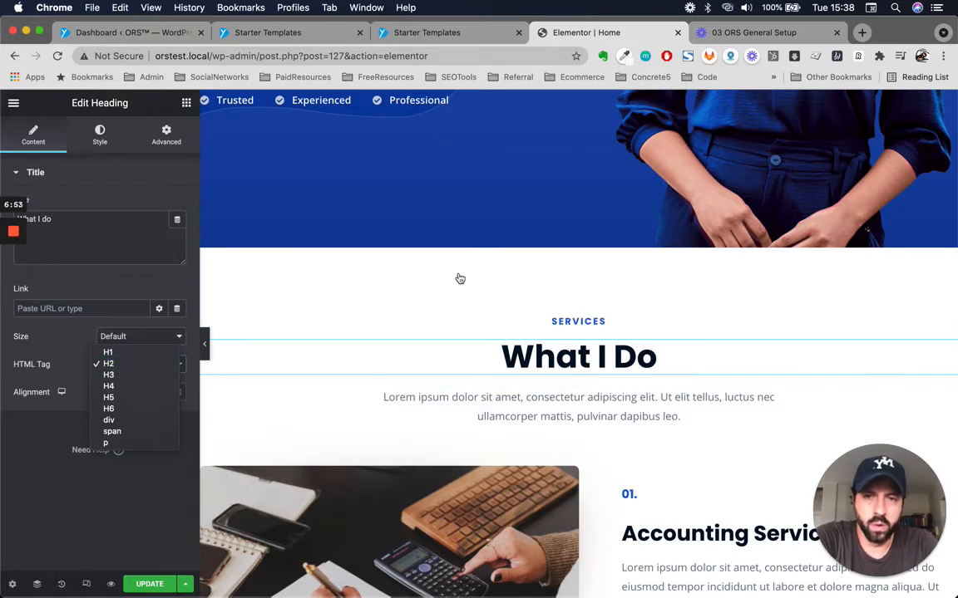
pyautogui.click(479, 236)
# Examine the settings of the hero's tagline, intro text, and the Get A Free Quote and Learn More buttons
pyautogui.scroll(10, 478, 235)
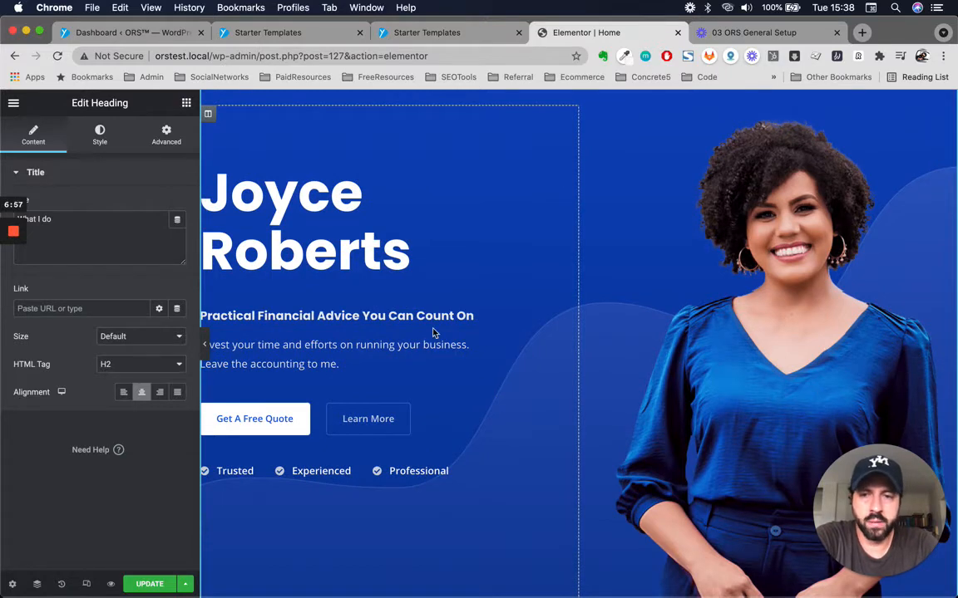
pyautogui.click(374, 312)
pyautogui.click(344, 349)
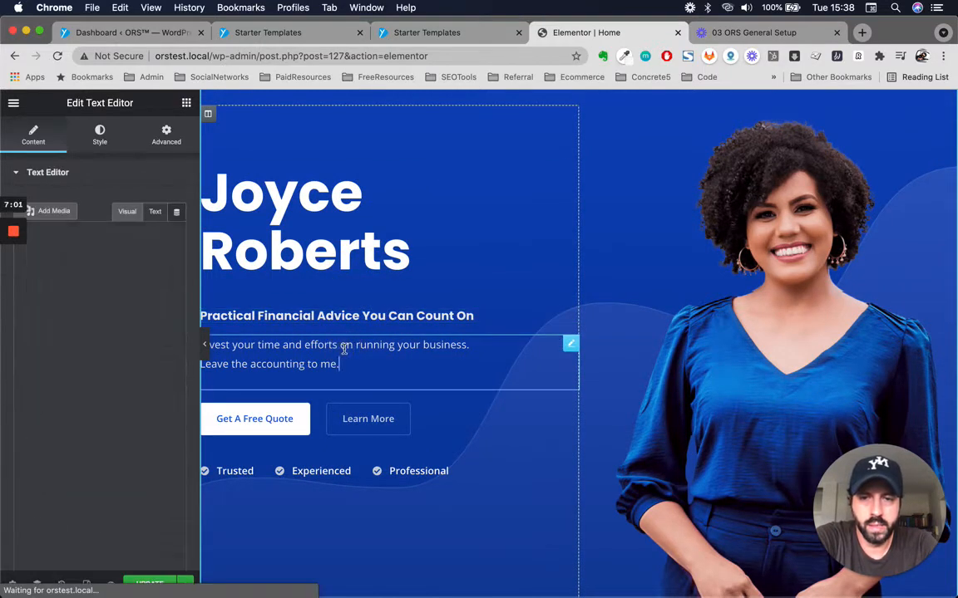
pyautogui.click(293, 416)
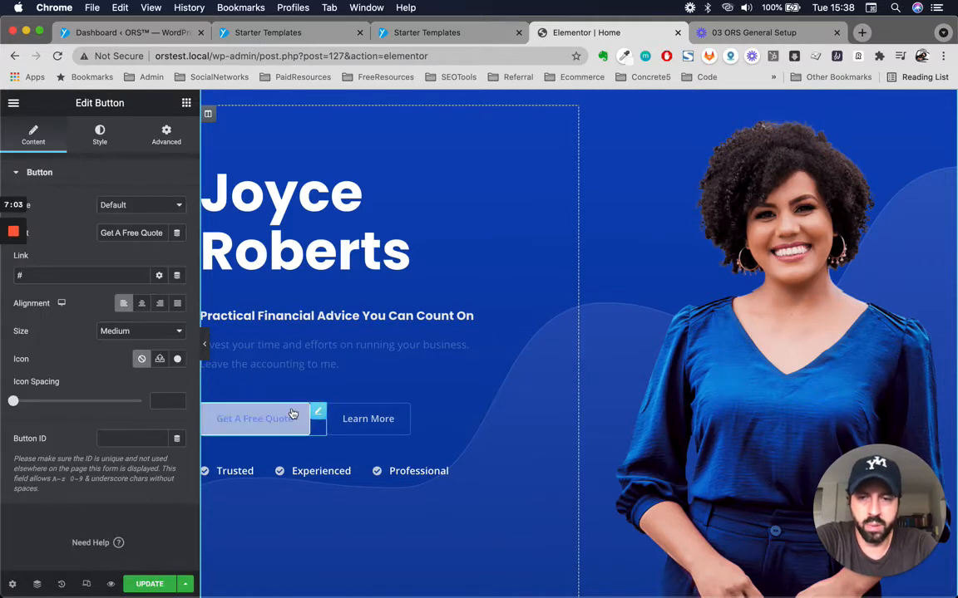
pyautogui.click(392, 414)
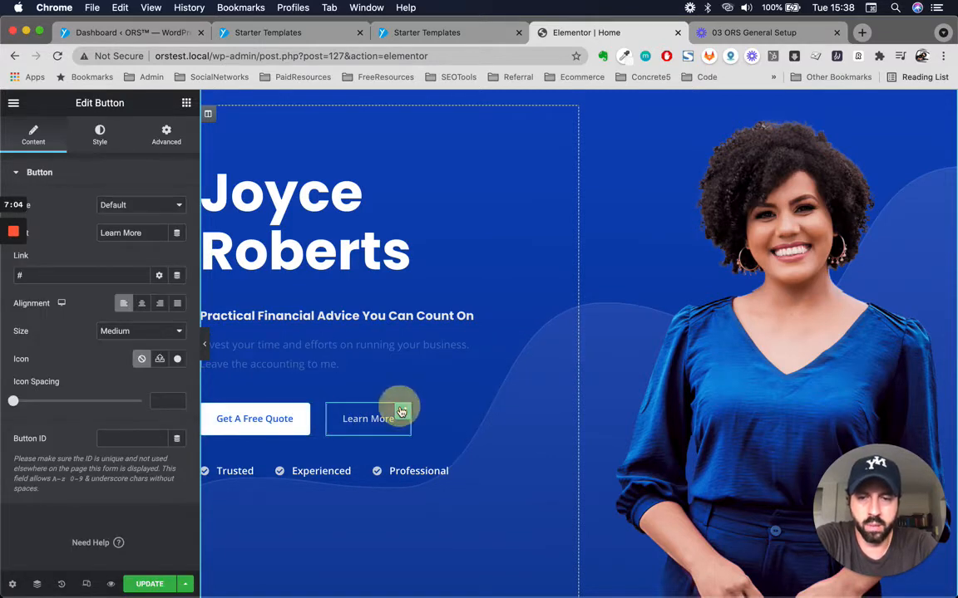
# Try the Default layout on the hero's icon list and switch it back to Inline
pyautogui.click(479, 471)
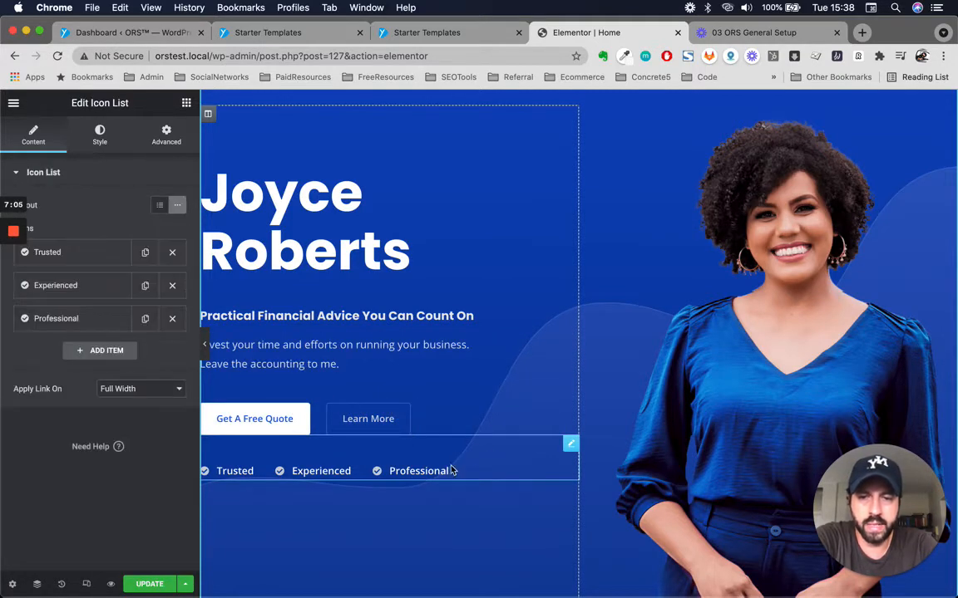
pyautogui.click(158, 206)
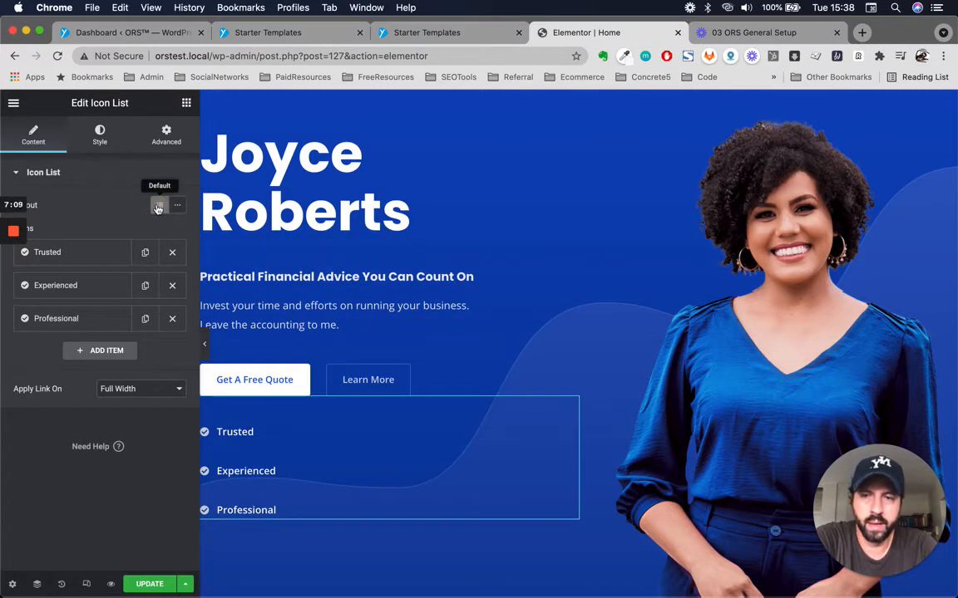
pyautogui.click(176, 204)
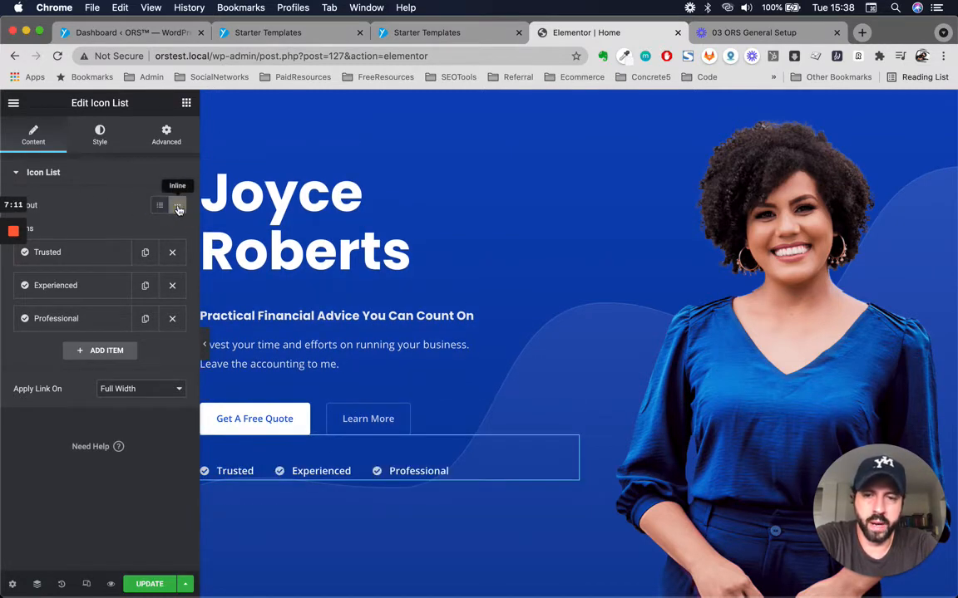
# Examine the hero image's settings and the hero section's layout and background style settings
pyautogui.click(841, 293)
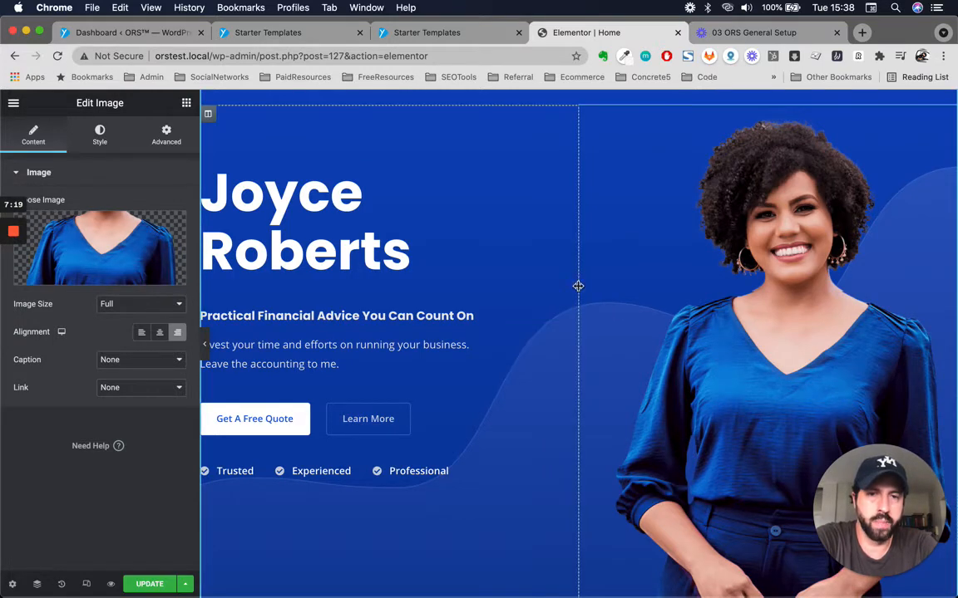
pyautogui.scroll(2, 570, 263)
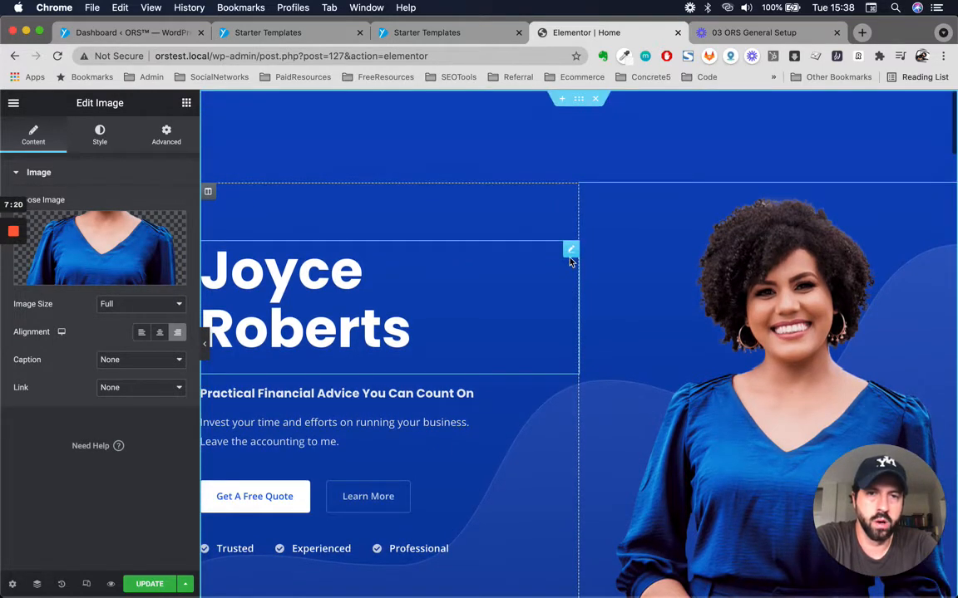
pyautogui.click(580, 103)
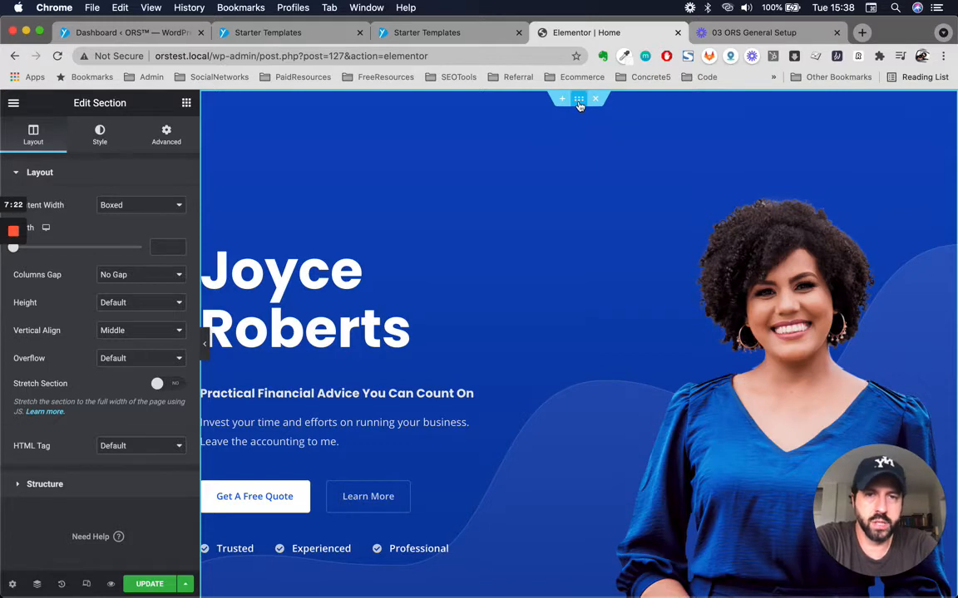
pyautogui.click(101, 133)
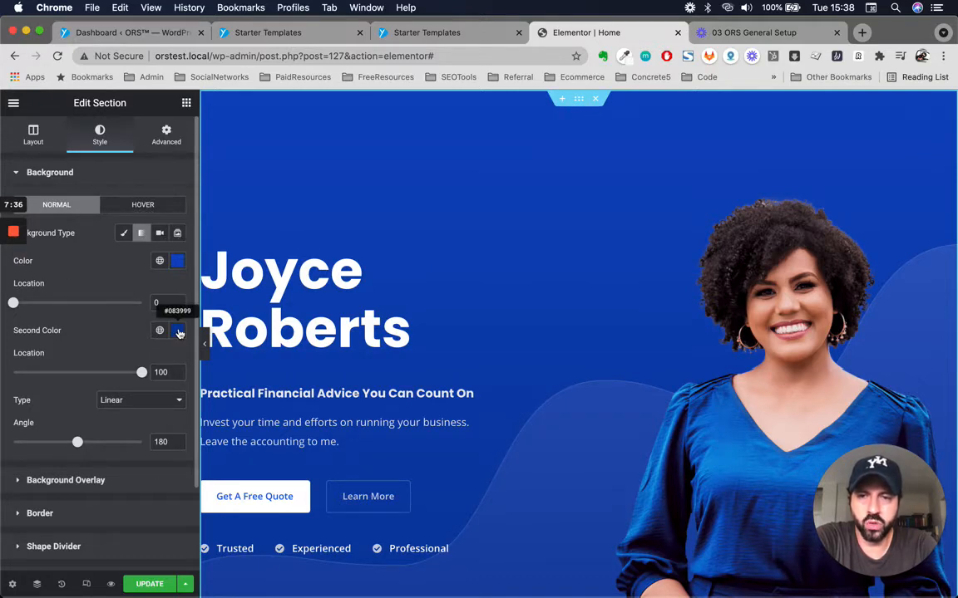
# Examine the hero section's Background Overlay settings, including its wave image, position, size and opacity
pyautogui.scroll(-3, 178, 332)
pyautogui.scroll(-2, 449, 465)
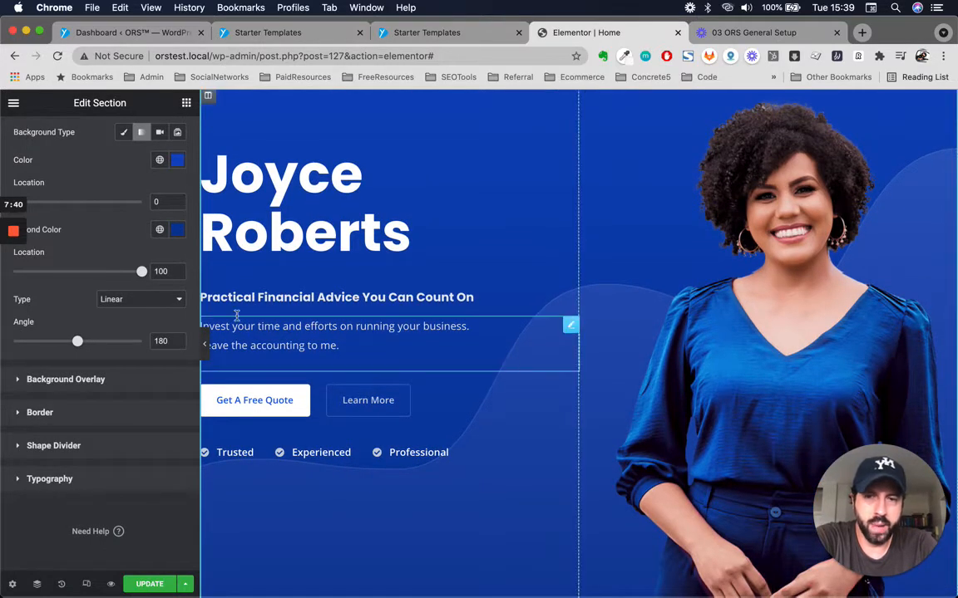
pyautogui.click(68, 380)
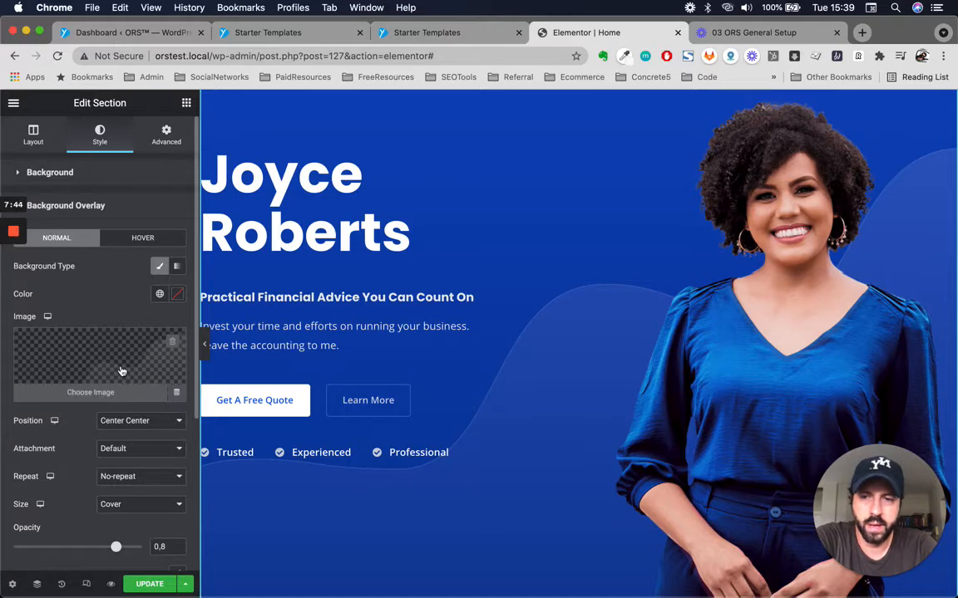
pyautogui.scroll(3, 555, 453)
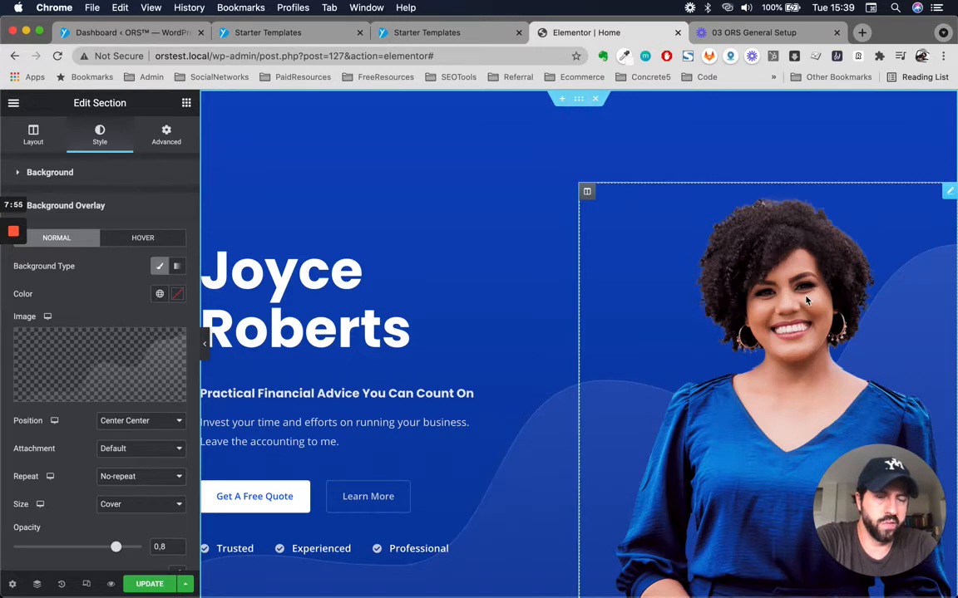
pyautogui.scroll(-1, 743, 356)
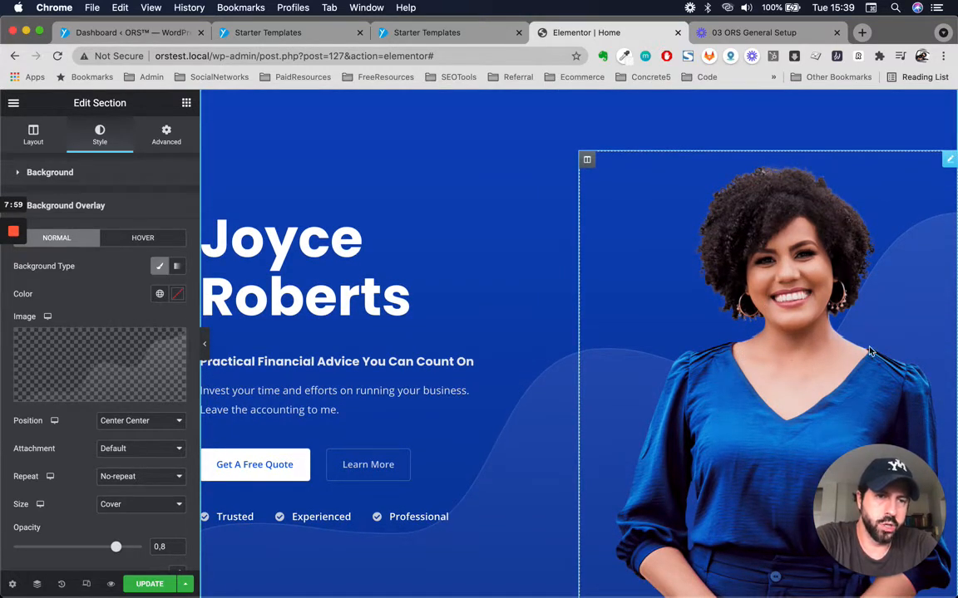
pyautogui.scroll(1, 798, 323)
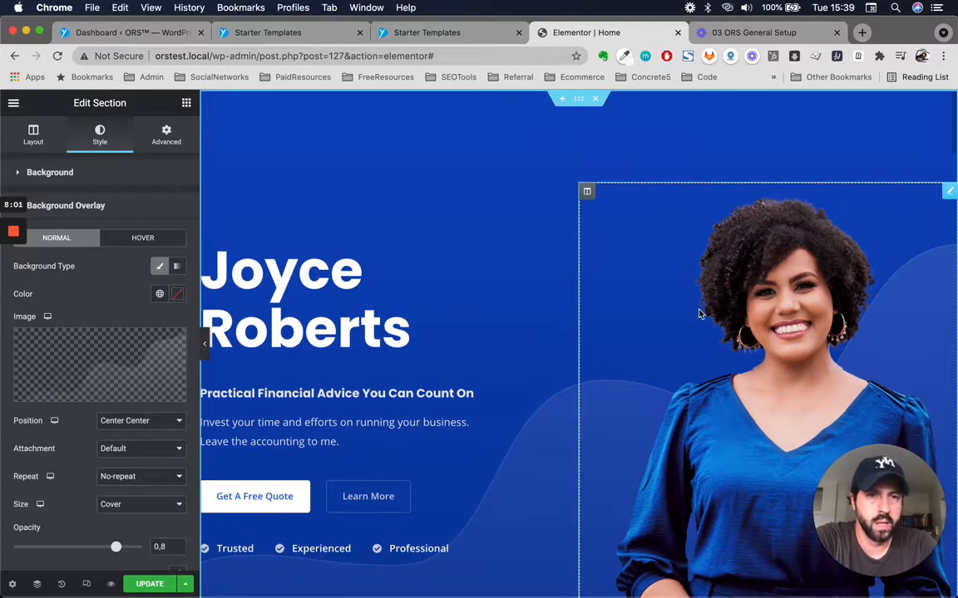
# Browse the image sources for the hero picture, covering file upload, the Media Library and free Pixabay images, and leave without choosing one
pyautogui.click(588, 268)
pyautogui.click(106, 231)
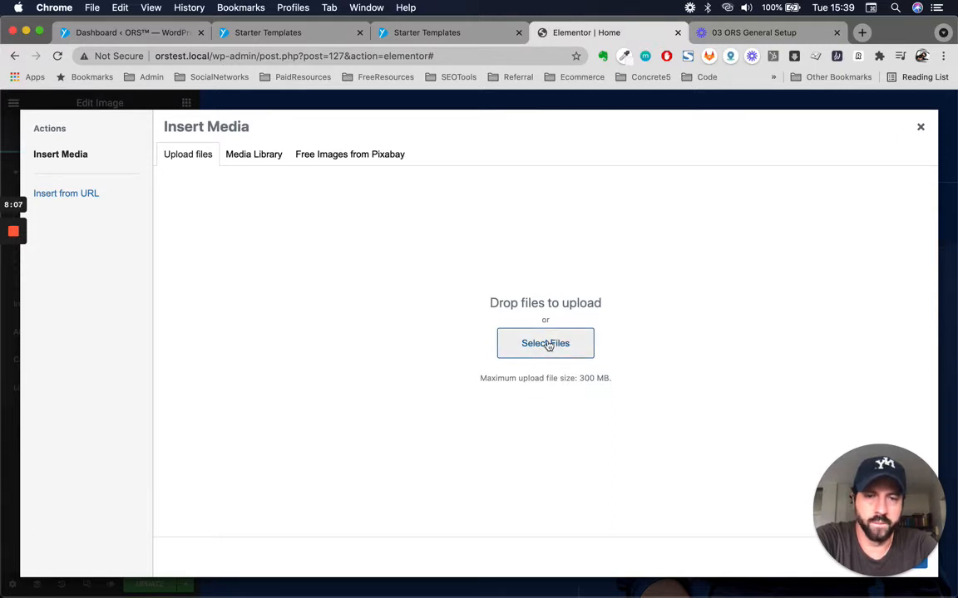
pyautogui.click(242, 152)
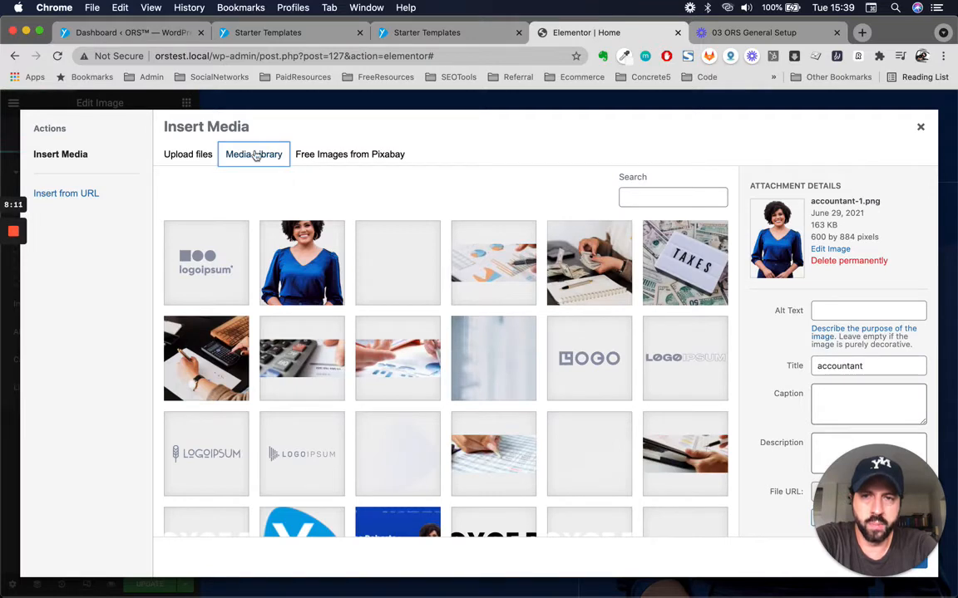
pyautogui.click(369, 163)
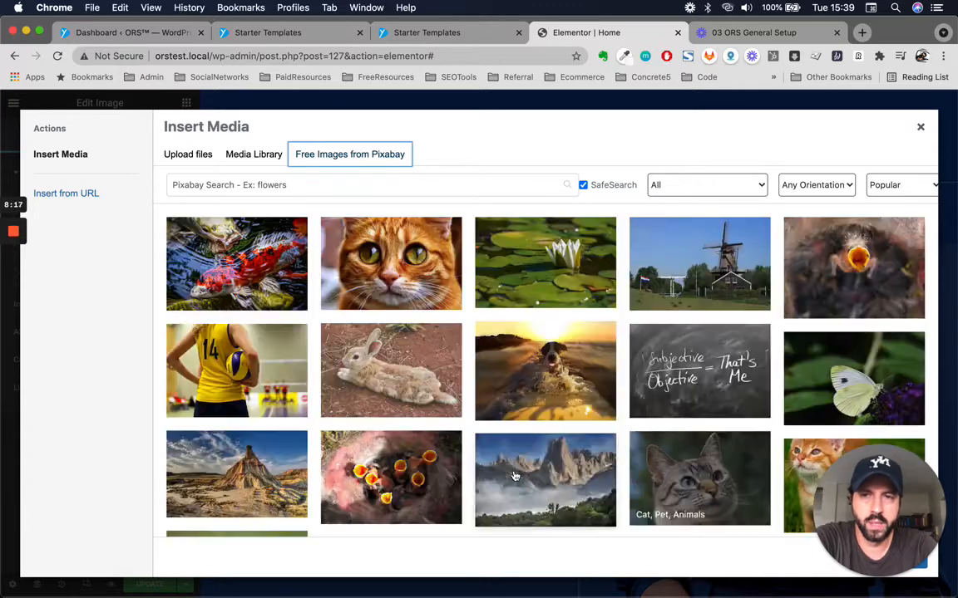
pyautogui.scroll(-3, 513, 474)
pyautogui.scroll(3, 332, 383)
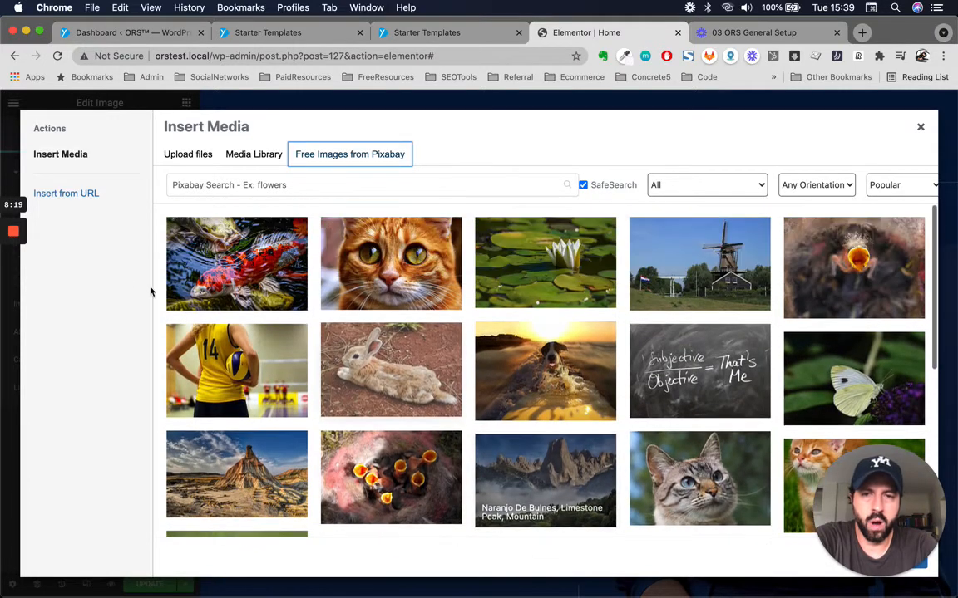
pyautogui.scroll(-3, 502, 342)
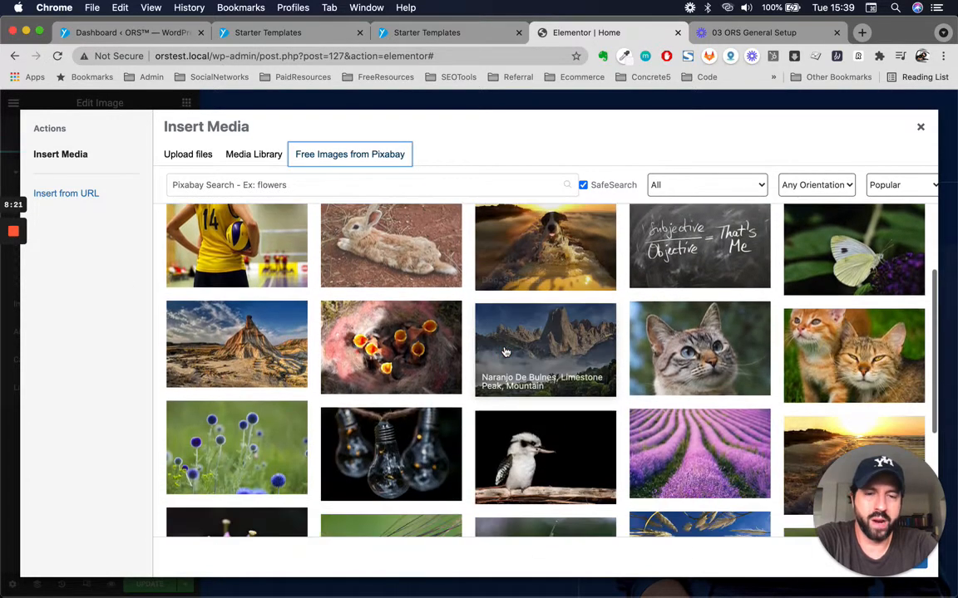
pyautogui.scroll(-3, 504, 352)
pyautogui.scroll(8, 504, 352)
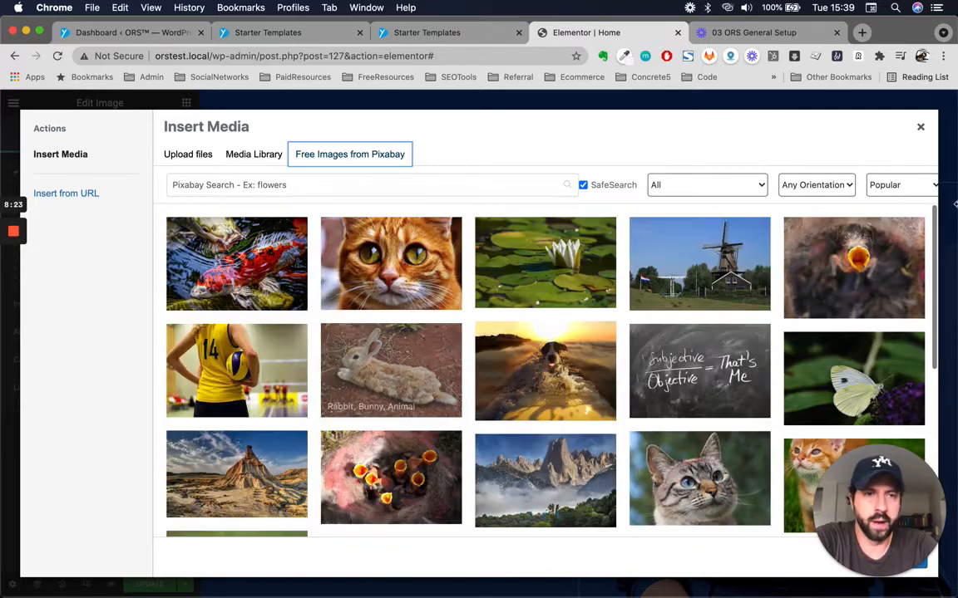
pyautogui.click(919, 128)
# Look over the hero section and review the categories of its section style settings with Background collapsed
pyautogui.scroll(-2, 677, 339)
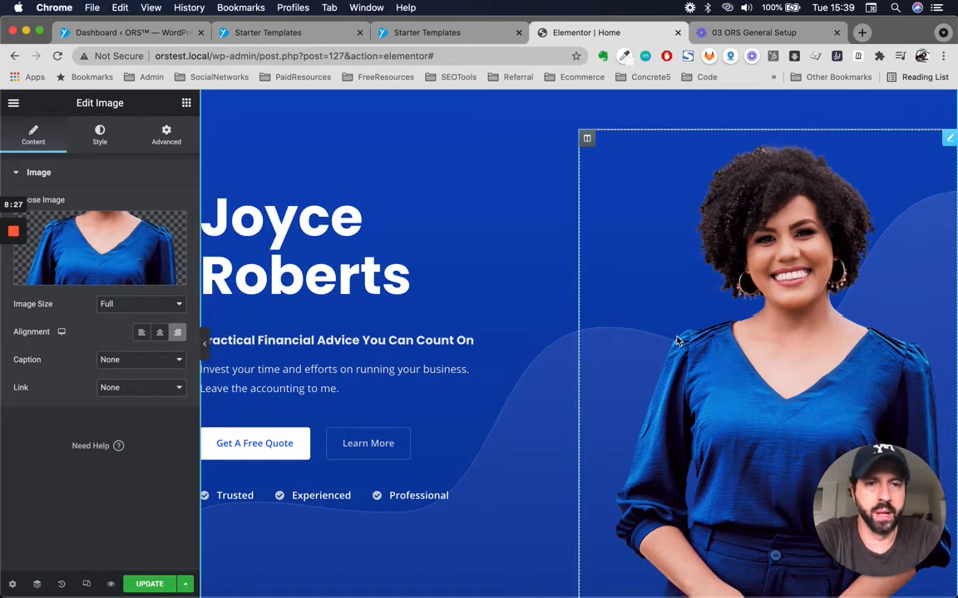
pyautogui.scroll(-2, 521, 386)
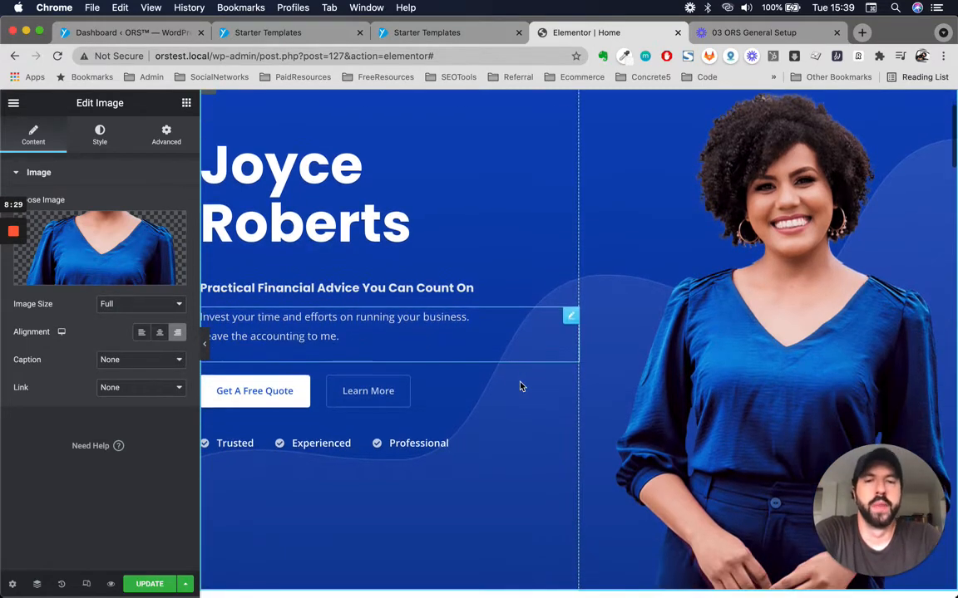
pyautogui.scroll(4, 521, 387)
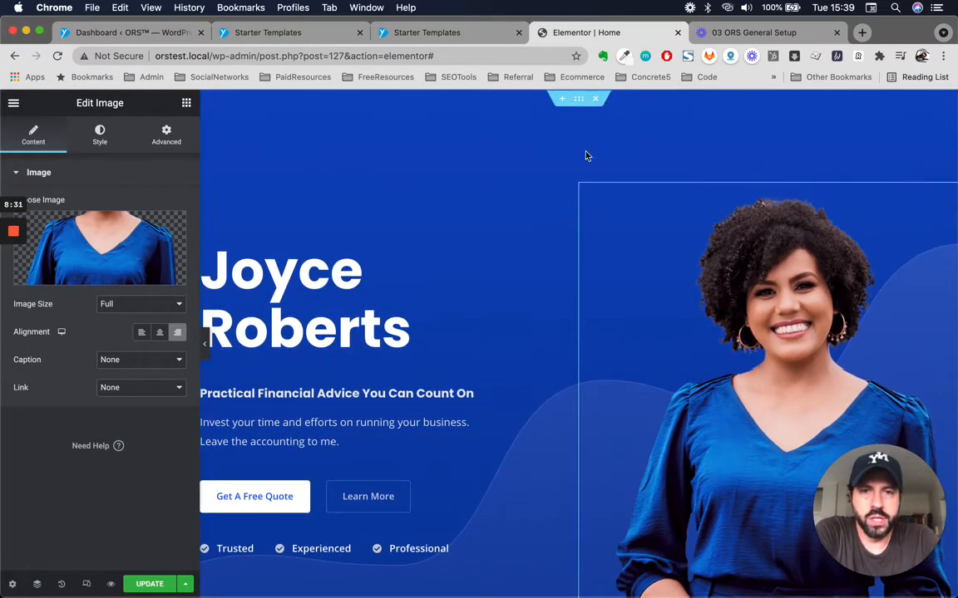
pyautogui.click(579, 101)
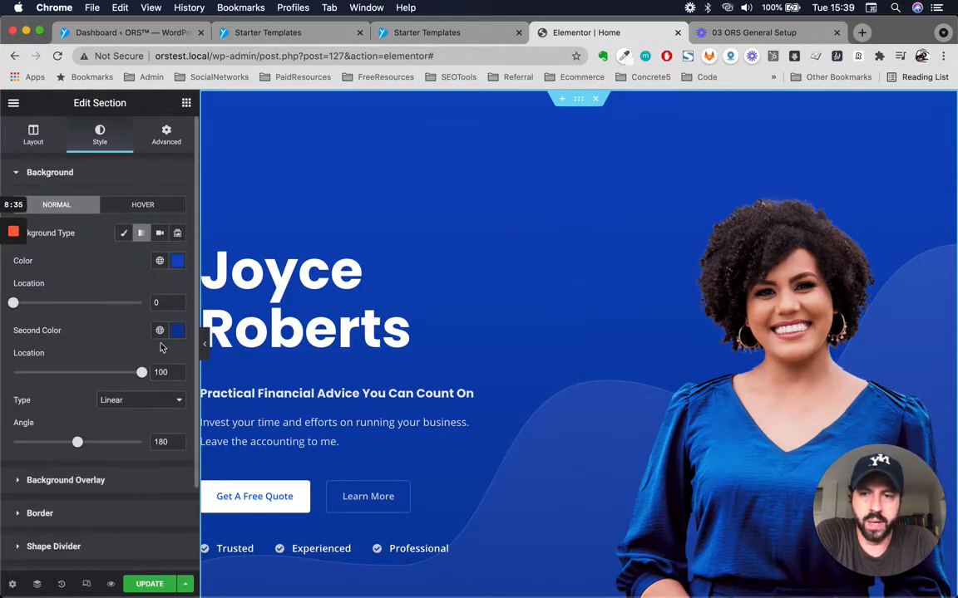
pyautogui.click(15, 180)
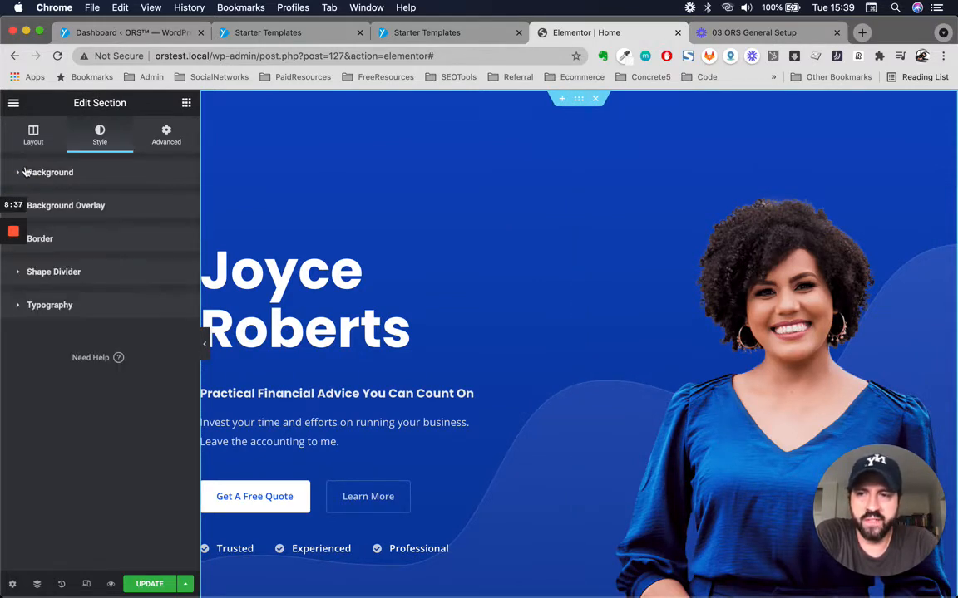
# Look through the hero and the Services section with its Accounting Services block, and return to the page's beginning
pyautogui.scroll(-3, 451, 355)
pyautogui.scroll(-3, 540, 365)
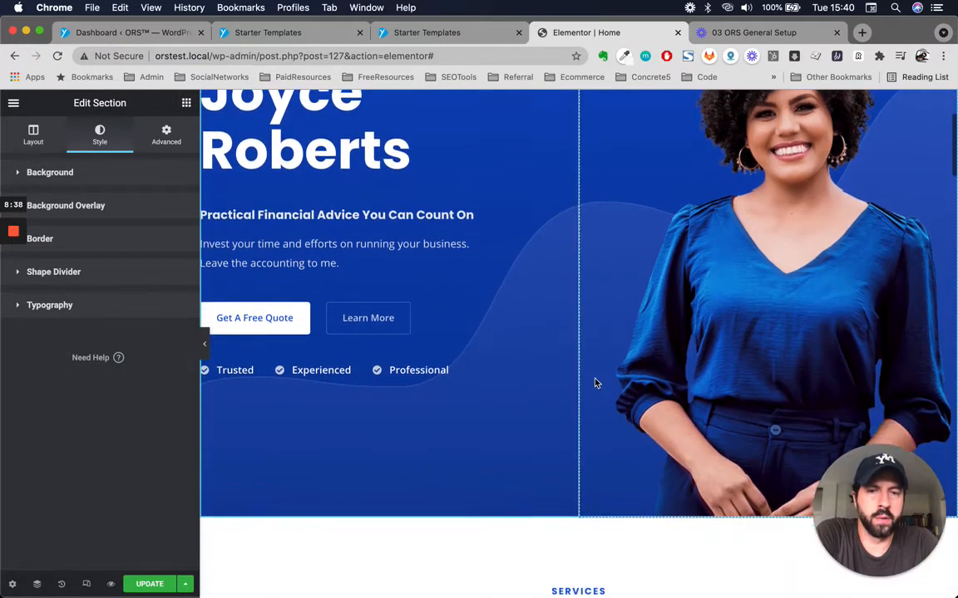
pyautogui.scroll(5, 458, 344)
pyautogui.scroll(-10, 460, 346)
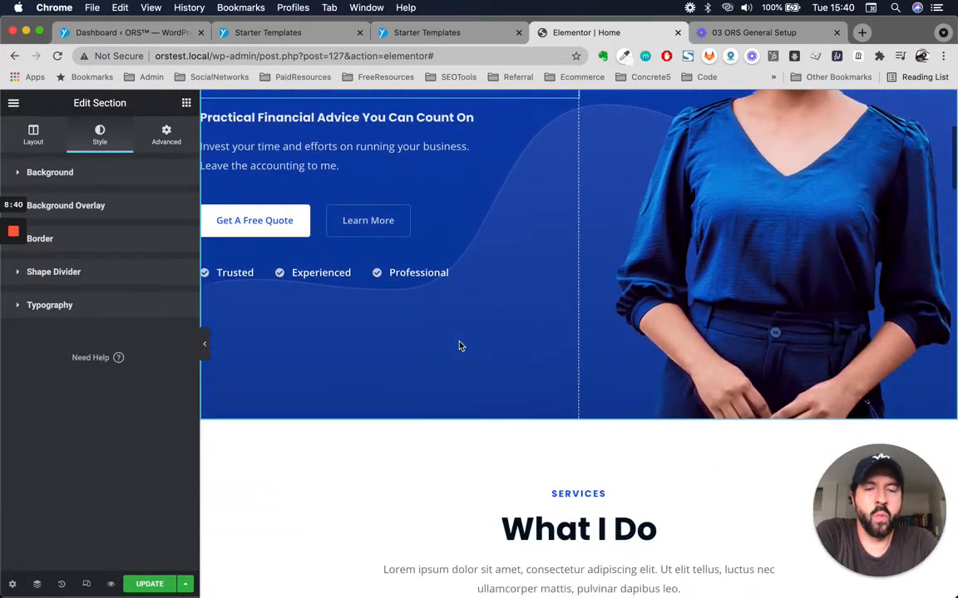
pyautogui.scroll(-3, 641, 470)
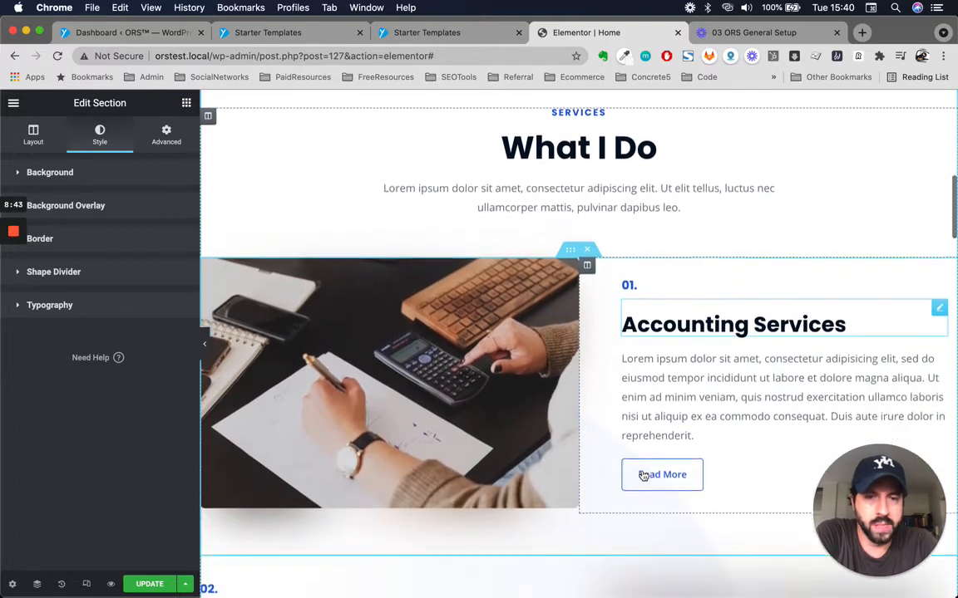
pyautogui.scroll(10, 642, 474)
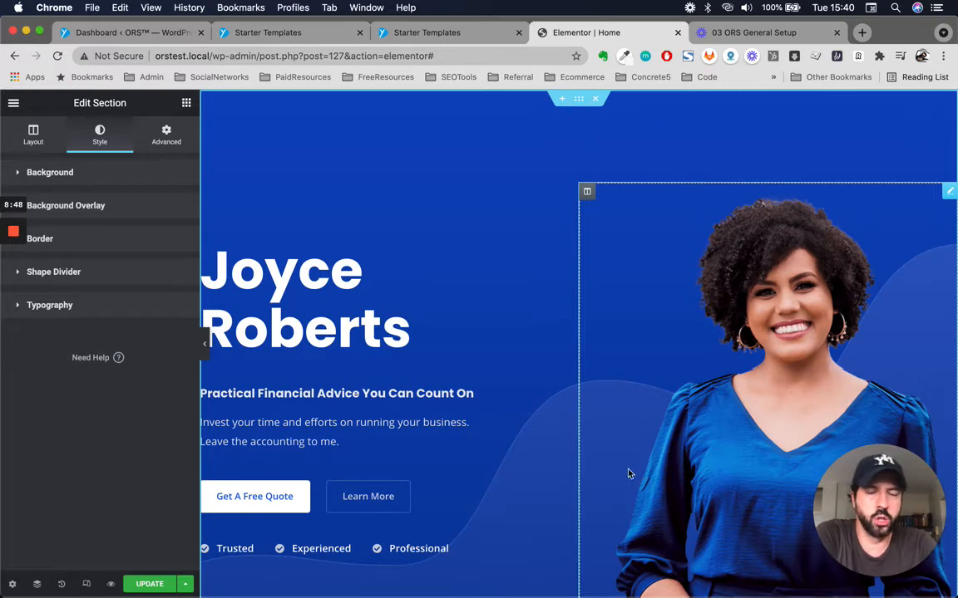
# Check the hero's intro text, try linking the Get A Free Quote button to the About page, and clear that link
pyautogui.click(324, 425)
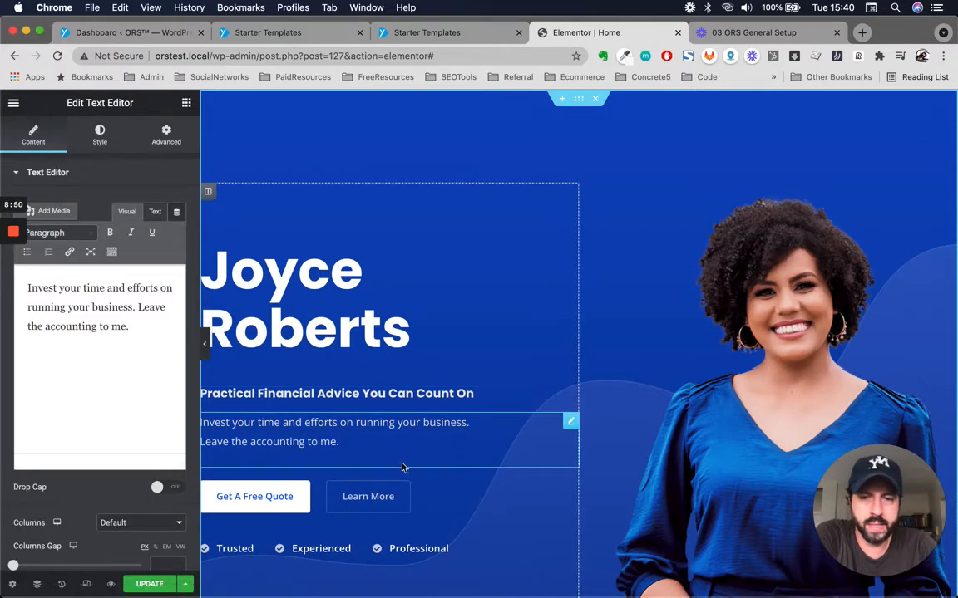
pyautogui.scroll(-3, 333, 415)
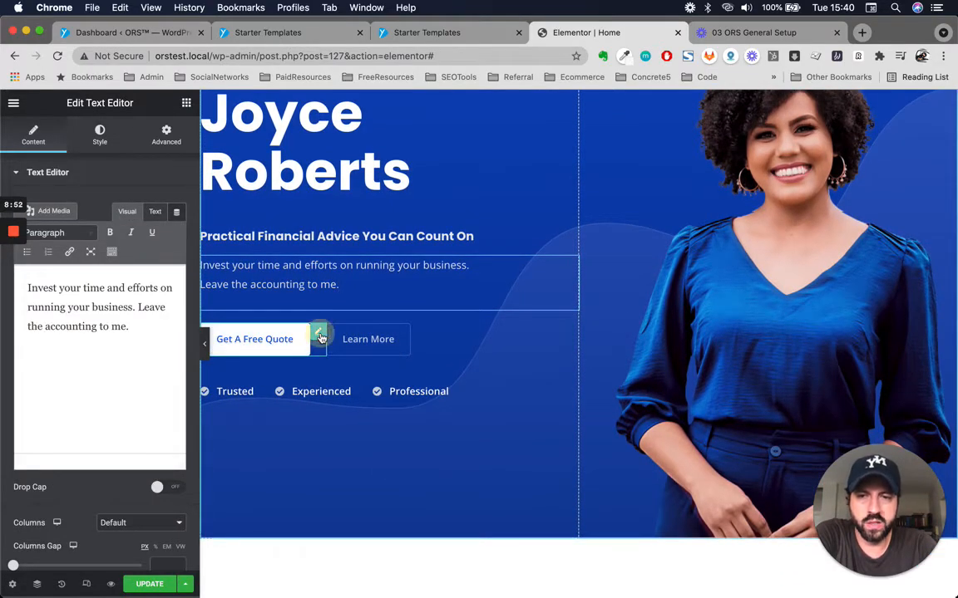
pyautogui.click(286, 338)
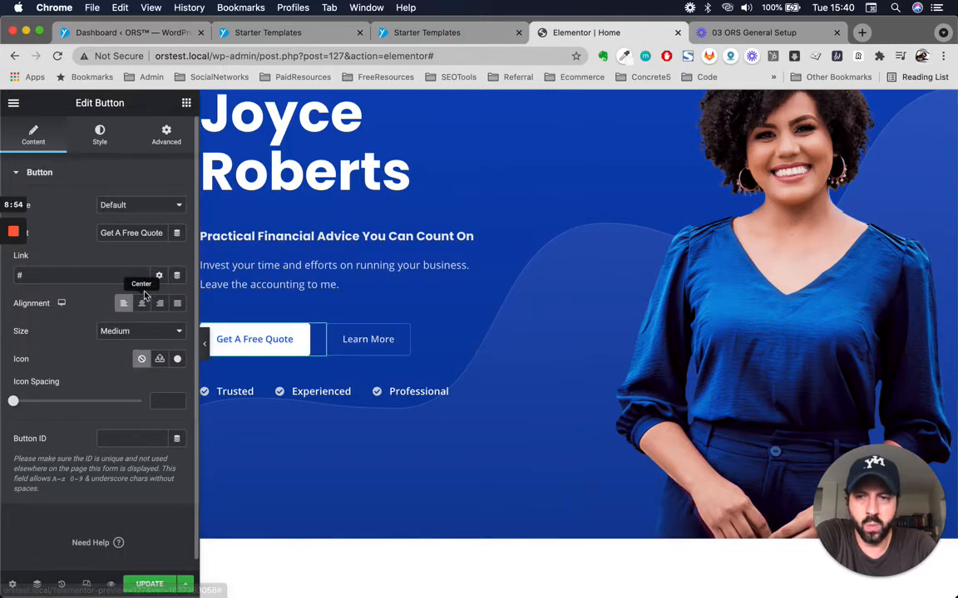
pyautogui.doubleClick(119, 270)
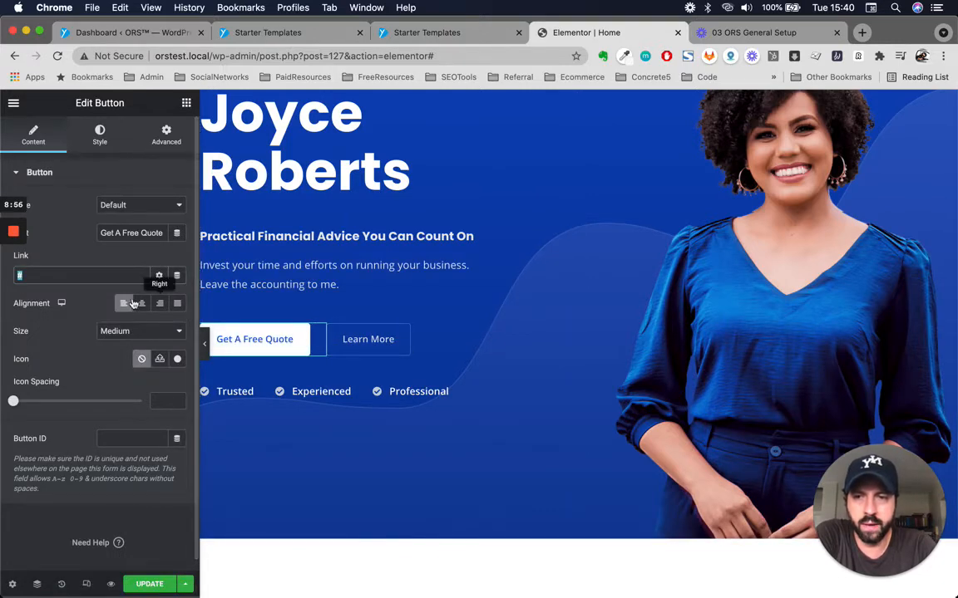
pyautogui.press('BackSpace')
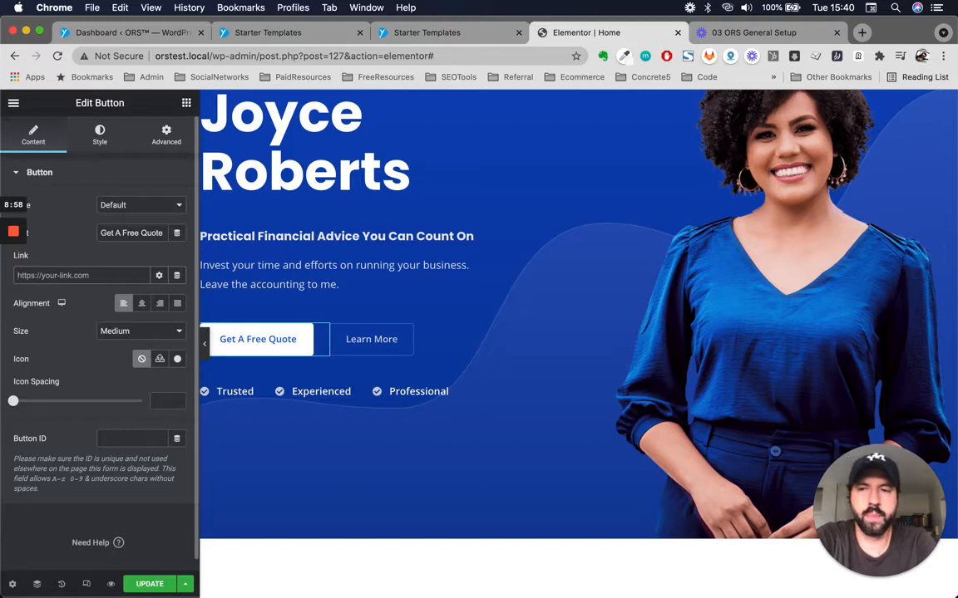
pyautogui.write('qu')
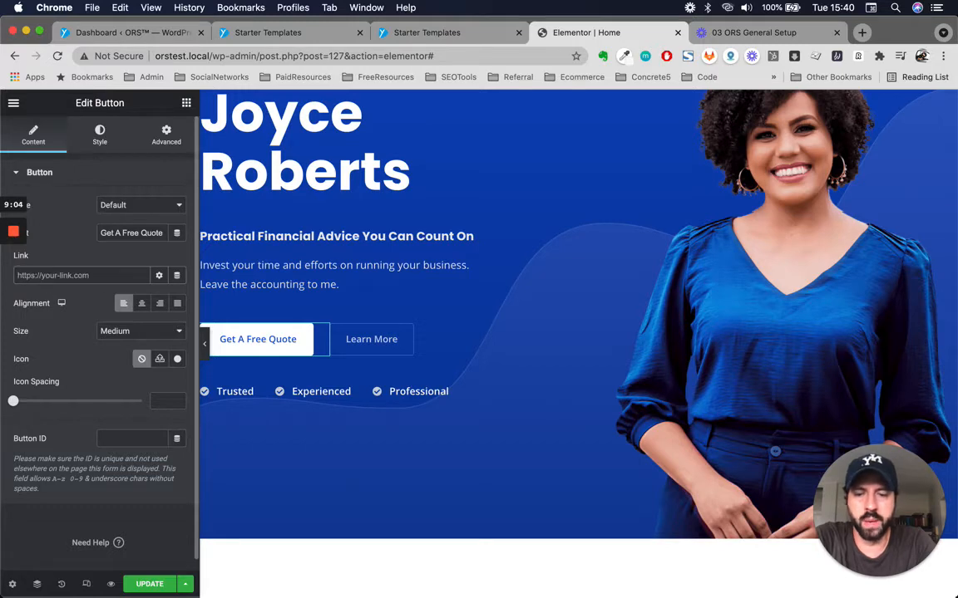
pyautogui.write('abou')
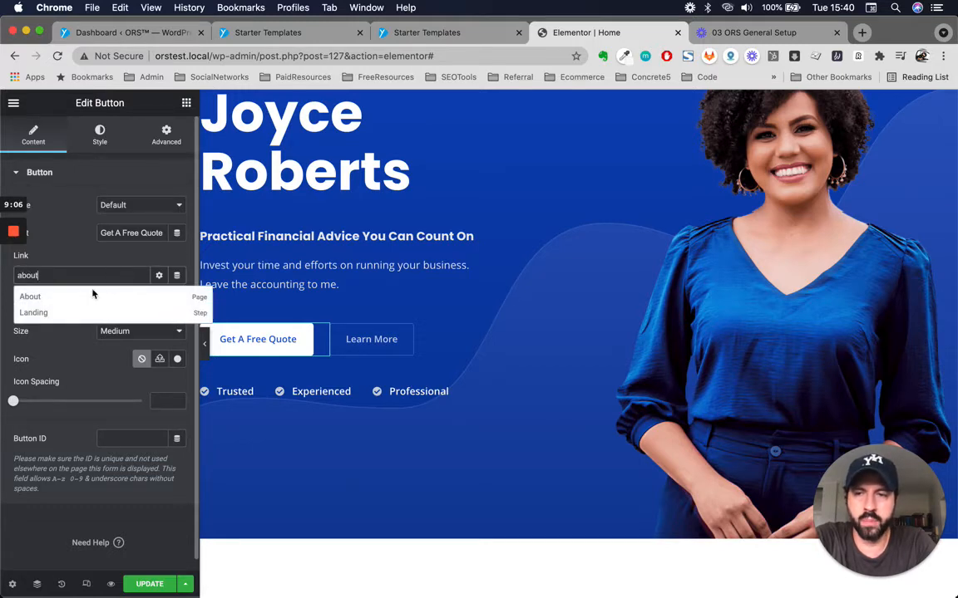
pyautogui.write('t')
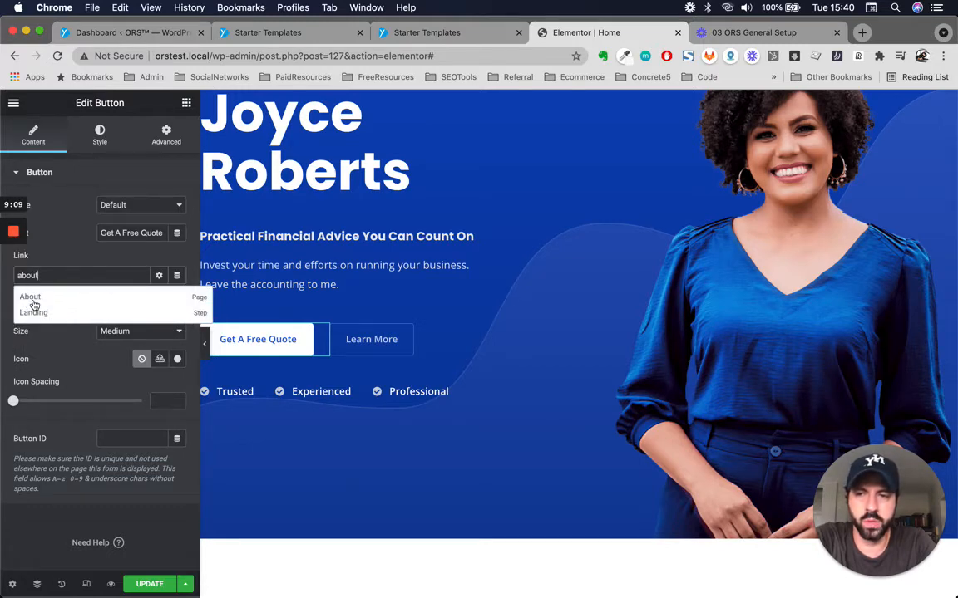
pyautogui.click(32, 297)
pyautogui.tripleClick(115, 274)
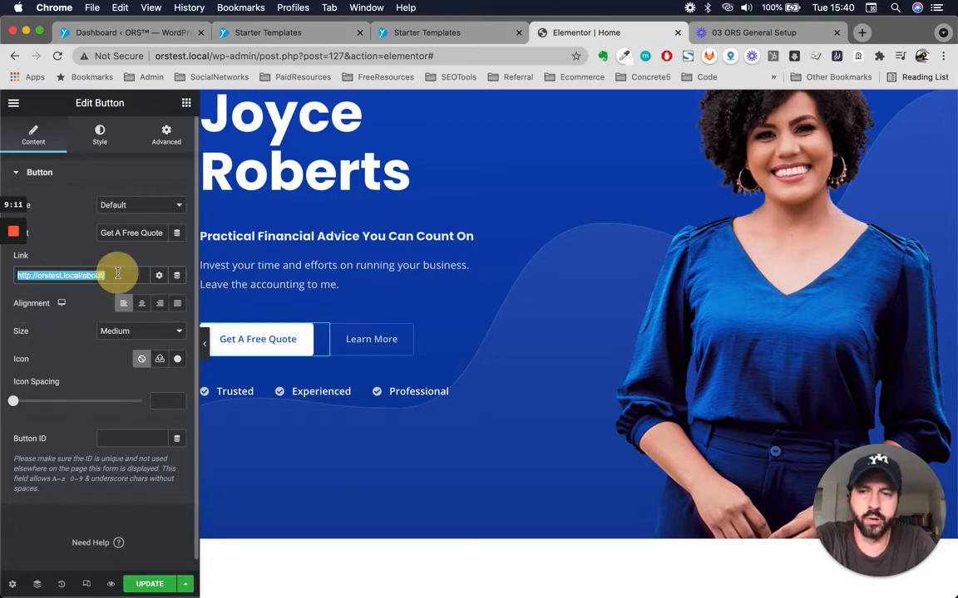
pyautogui.press('BackSpace')
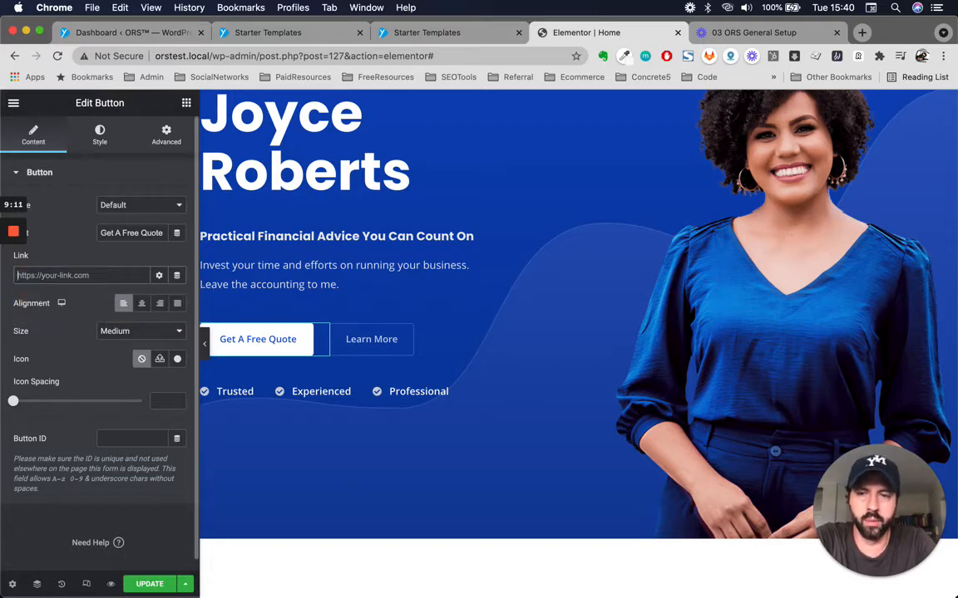
# Check the Learn More button's settings and its available element actions, such as Duplicate and Delete, without applying any
pyautogui.click(403, 334)
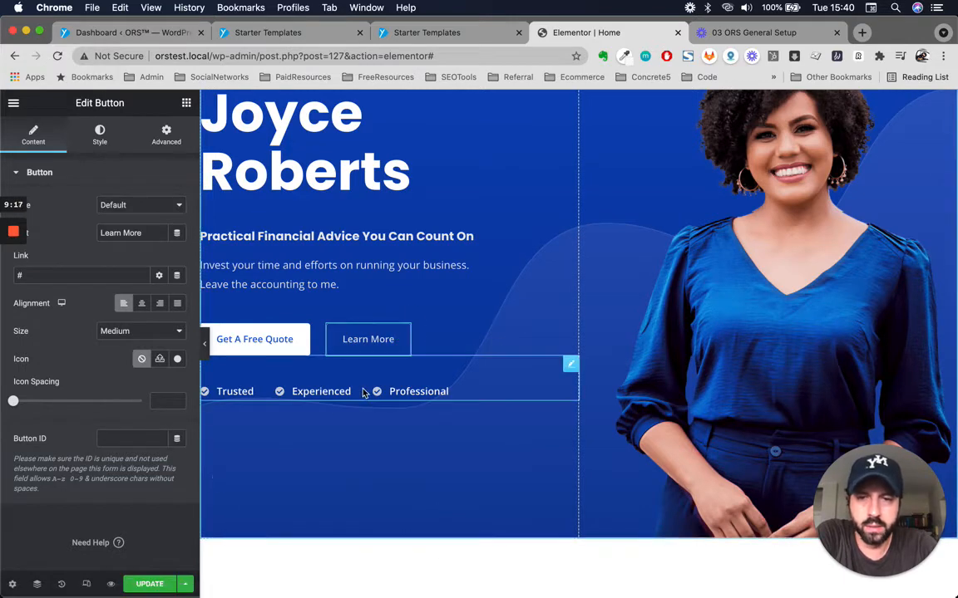
pyautogui.rightClick(402, 337)
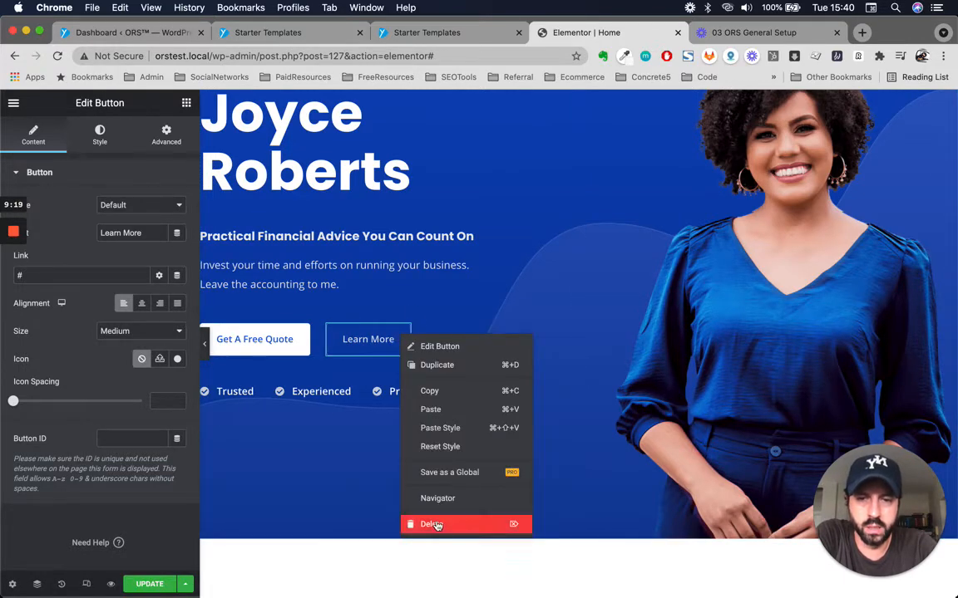
pyautogui.click(294, 463)
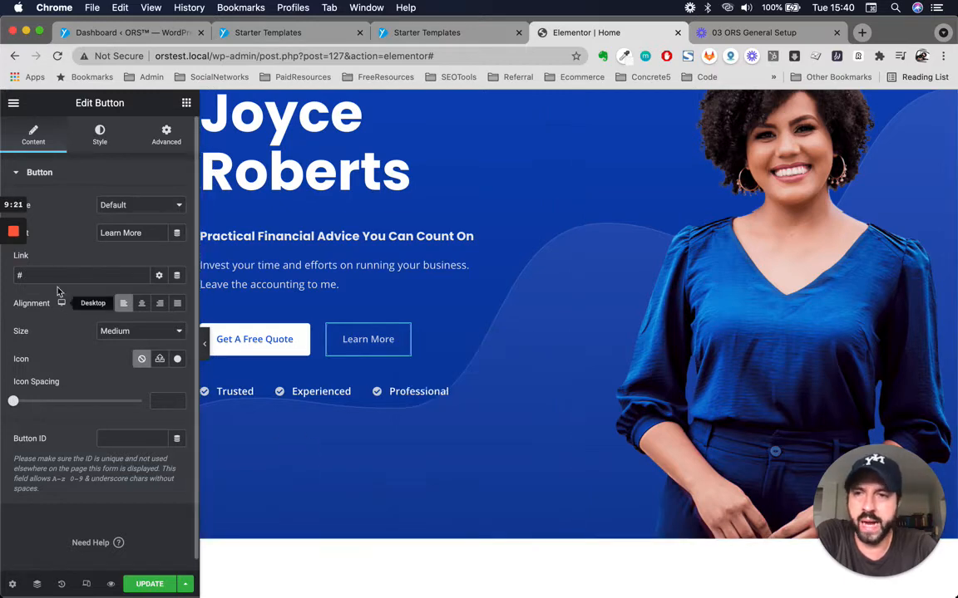
# Review the page's General Settings, the main editor menu and the available User Preferences
pyautogui.click(12, 580)
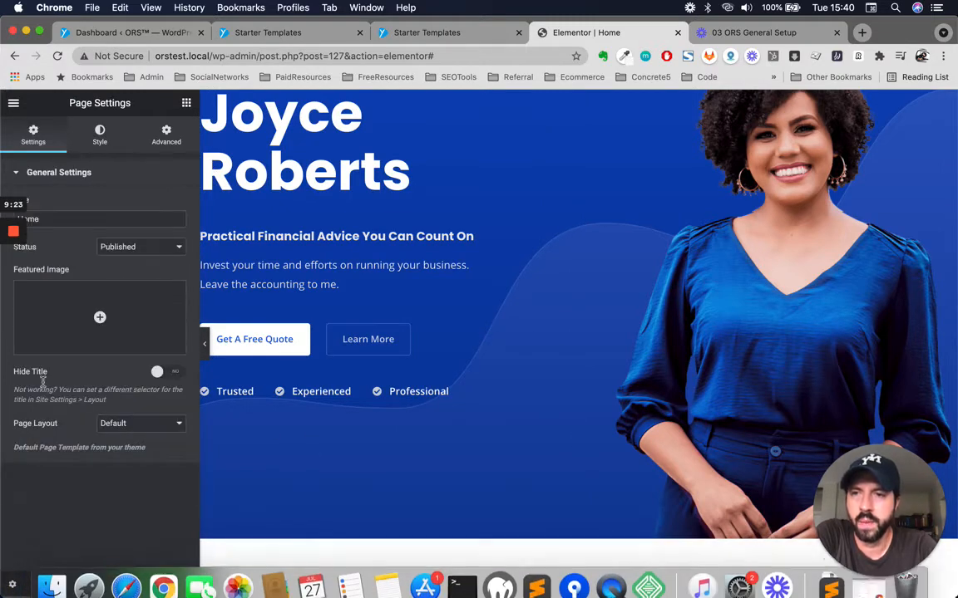
pyautogui.click(20, 173)
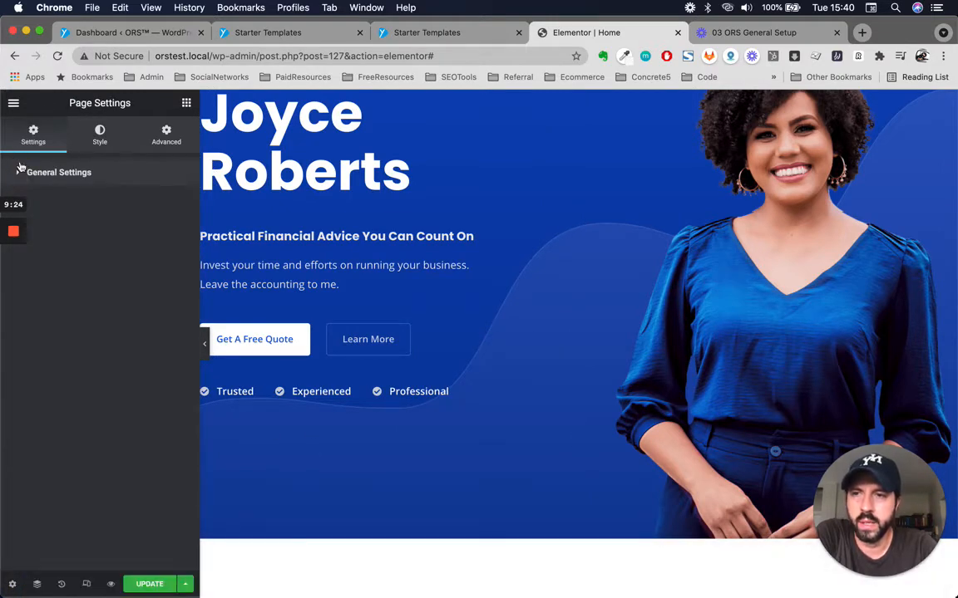
pyautogui.click(13, 104)
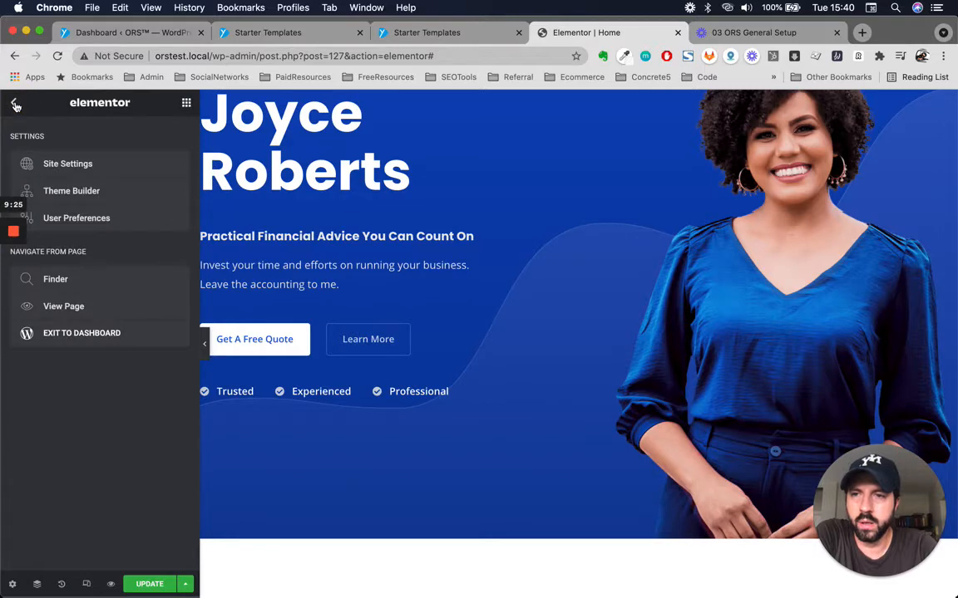
pyautogui.click(66, 219)
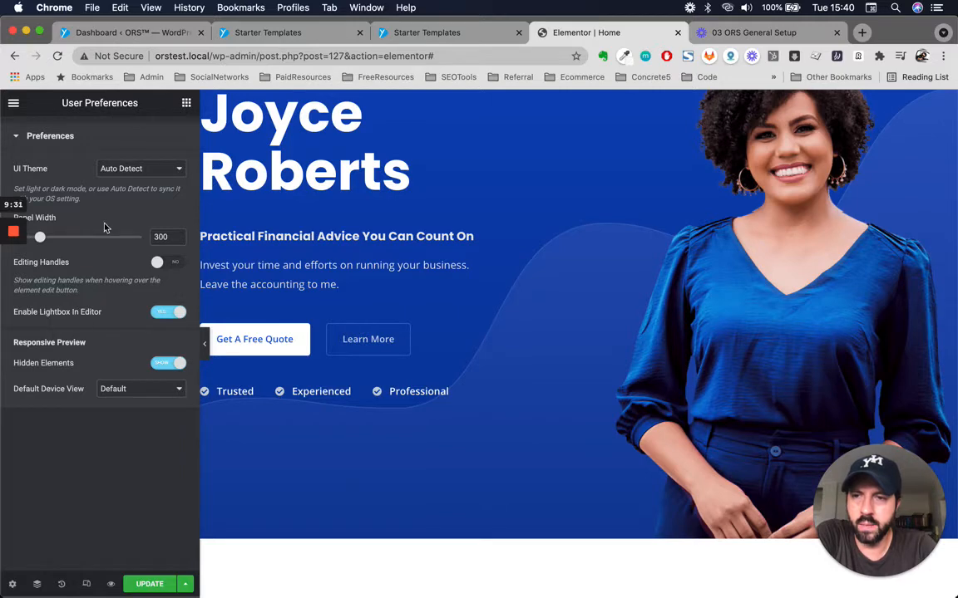
pyautogui.click(19, 134)
pyautogui.click(13, 103)
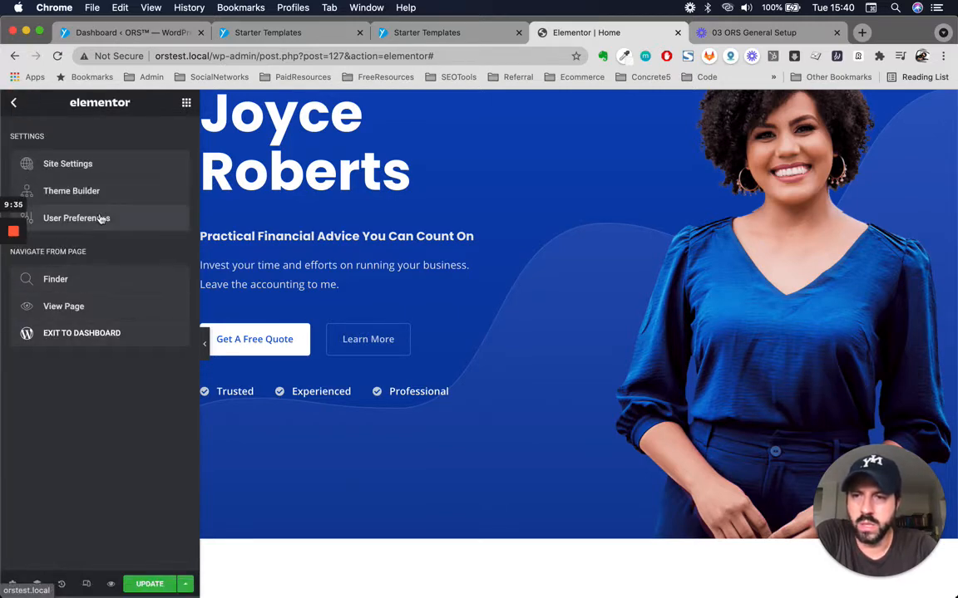
pyautogui.click(12, 584)
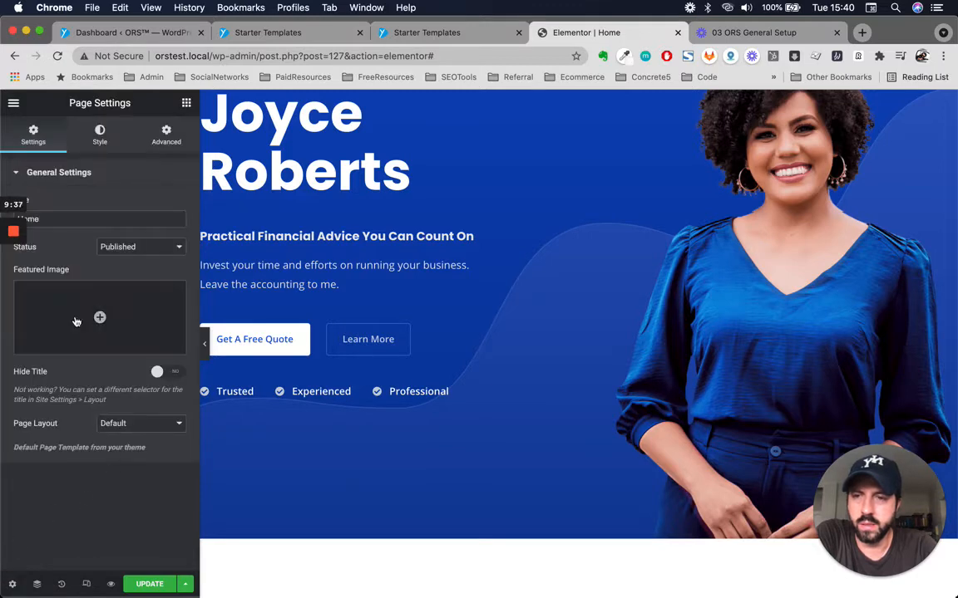
# Turn on Editing Handles in the User Preferences and check the handles offered on the hero's name heading
pyautogui.click(13, 105)
pyautogui.click(50, 218)
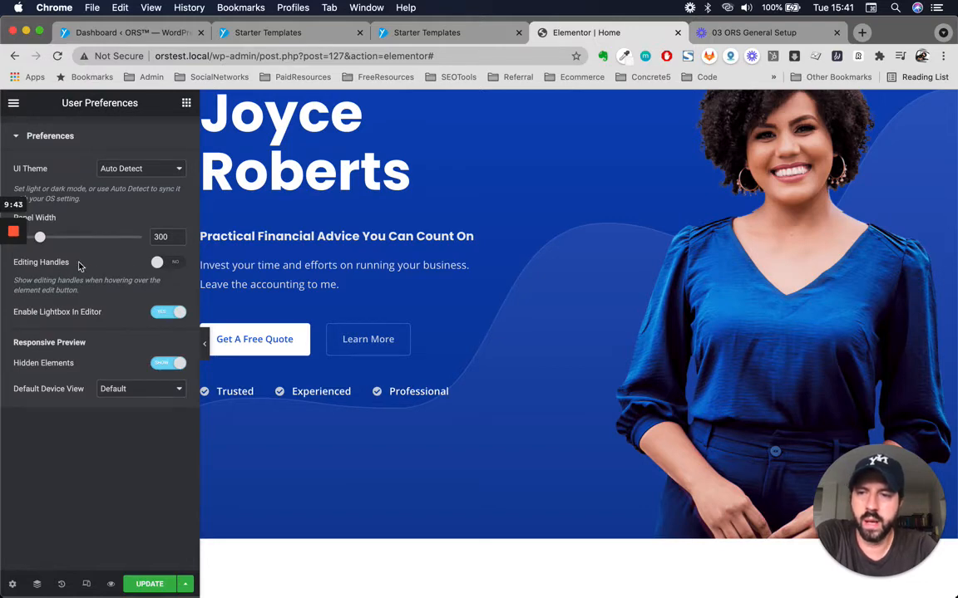
pyautogui.click(156, 262)
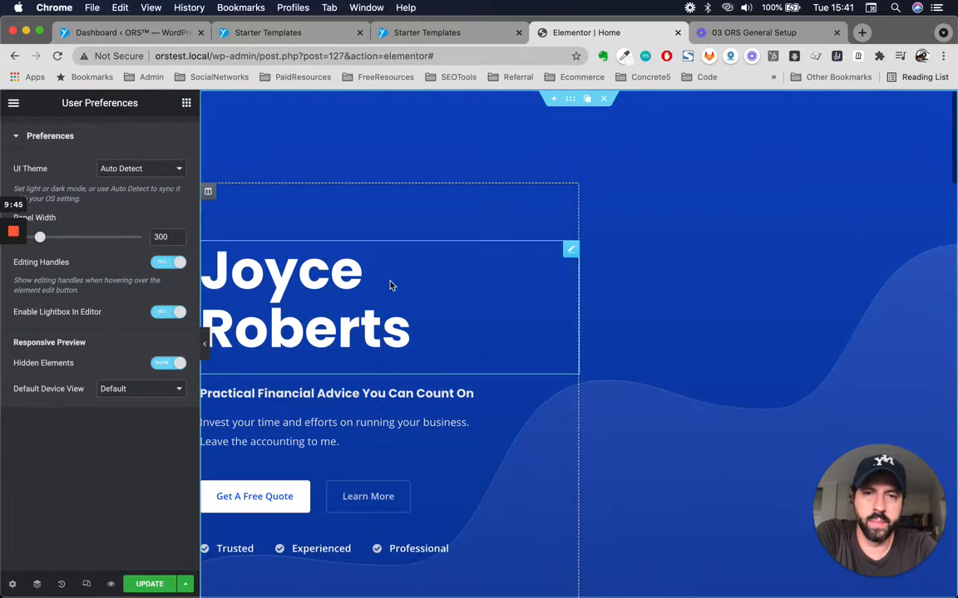
pyautogui.moveTo(573, 253)
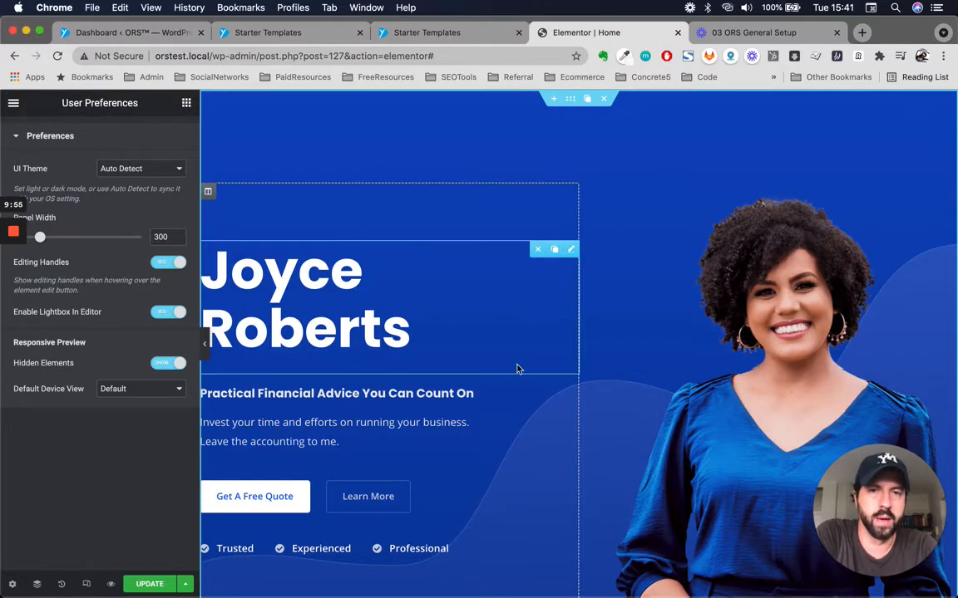
# Look through the Services section from Accounting Services to Financial Advisory, checking the Accounting Services heading's settings on the way
pyautogui.scroll(-10, 517, 368)
pyautogui.scroll(10, 515, 370)
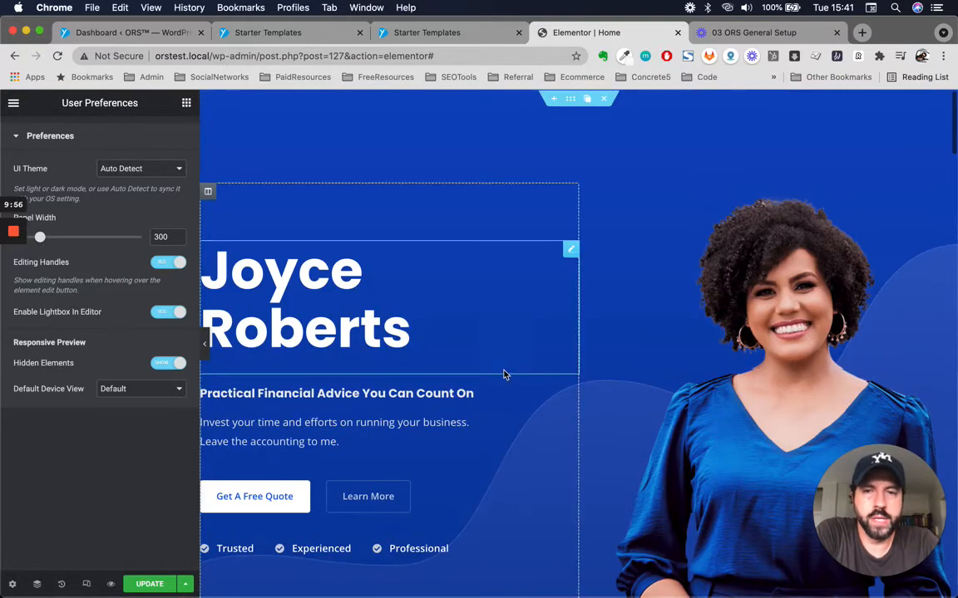
pyautogui.scroll(-8, 503, 374)
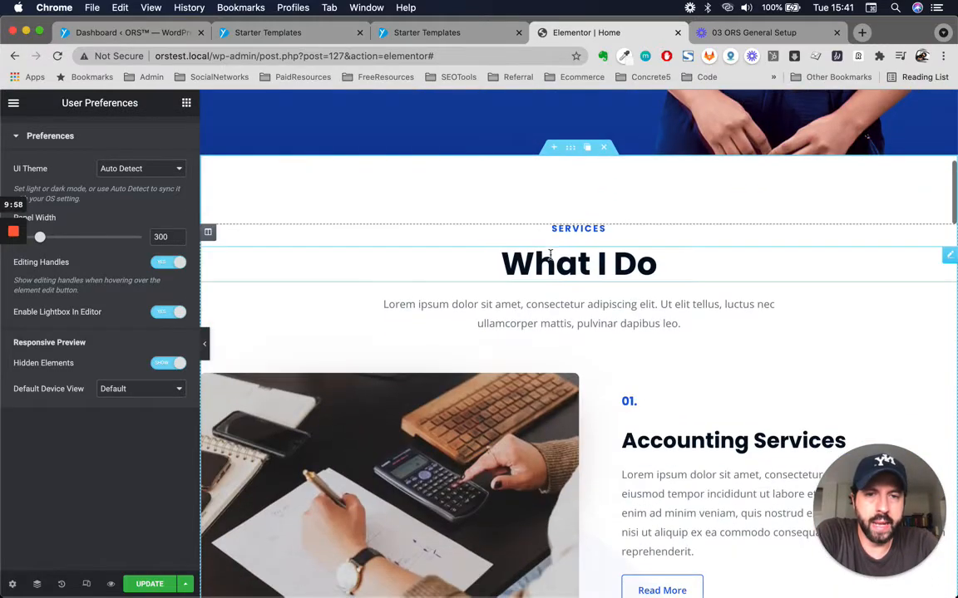
pyautogui.scroll(-5, 566, 321)
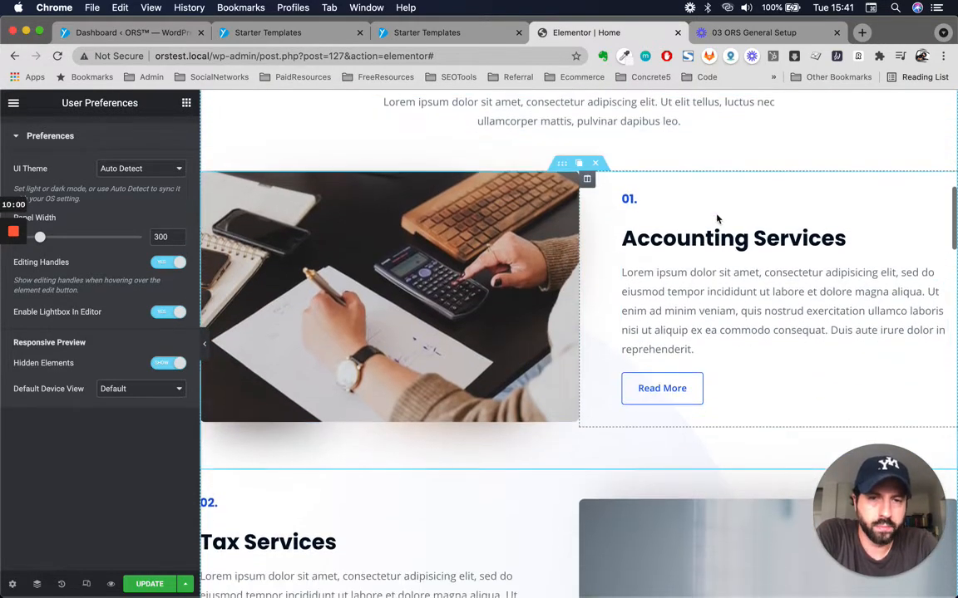
pyautogui.click(655, 213)
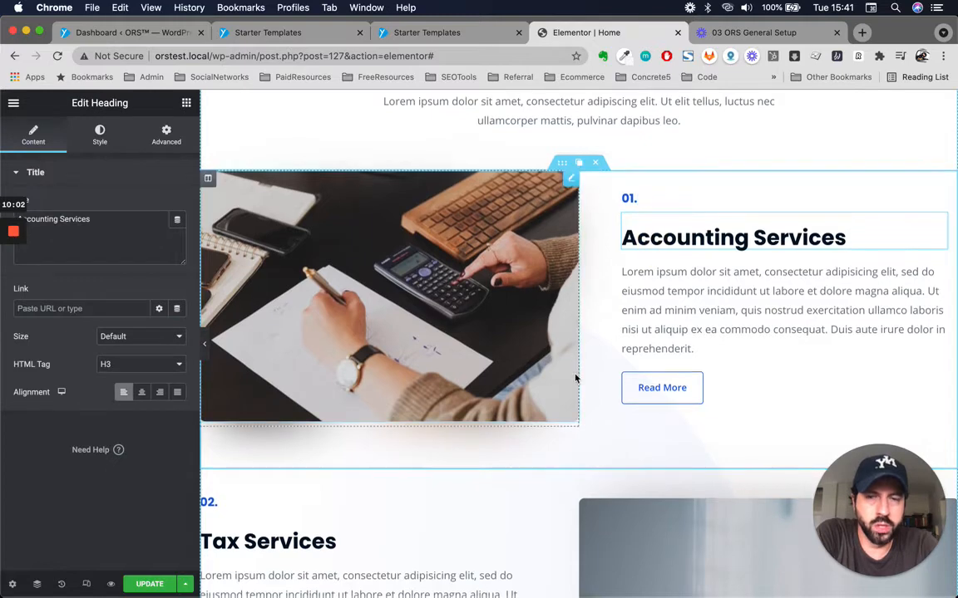
pyautogui.scroll(-3, 575, 379)
pyautogui.scroll(-3, 427, 415)
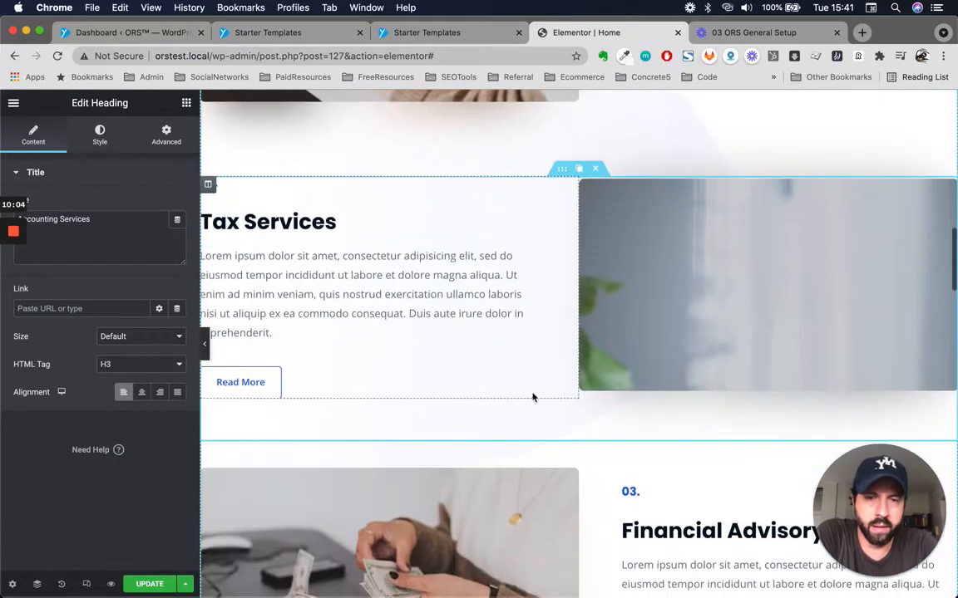
pyautogui.scroll(-3, 533, 398)
pyautogui.scroll(-3, 581, 389)
pyautogui.scroll(3, 658, 383)
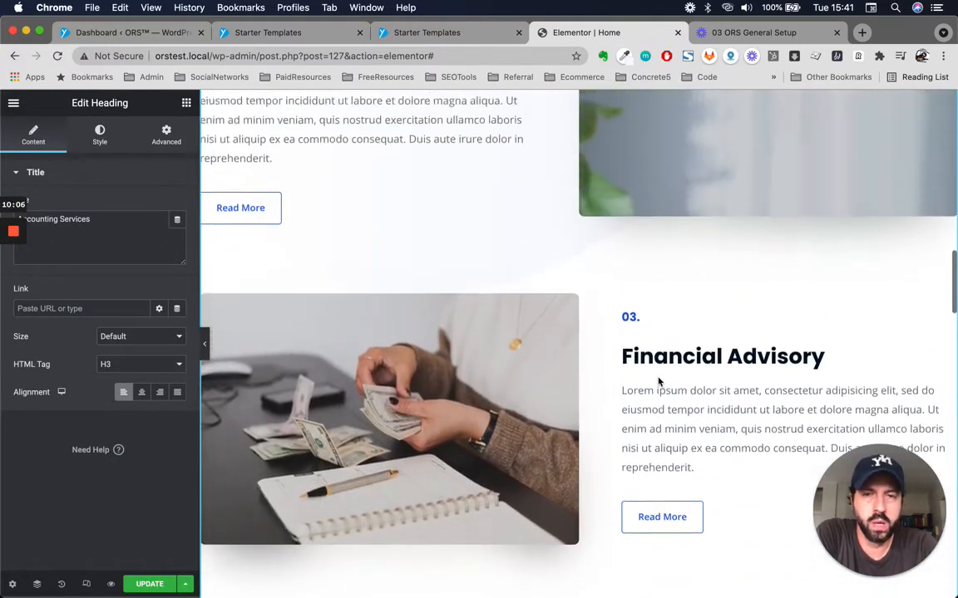
pyautogui.scroll(3, 658, 382)
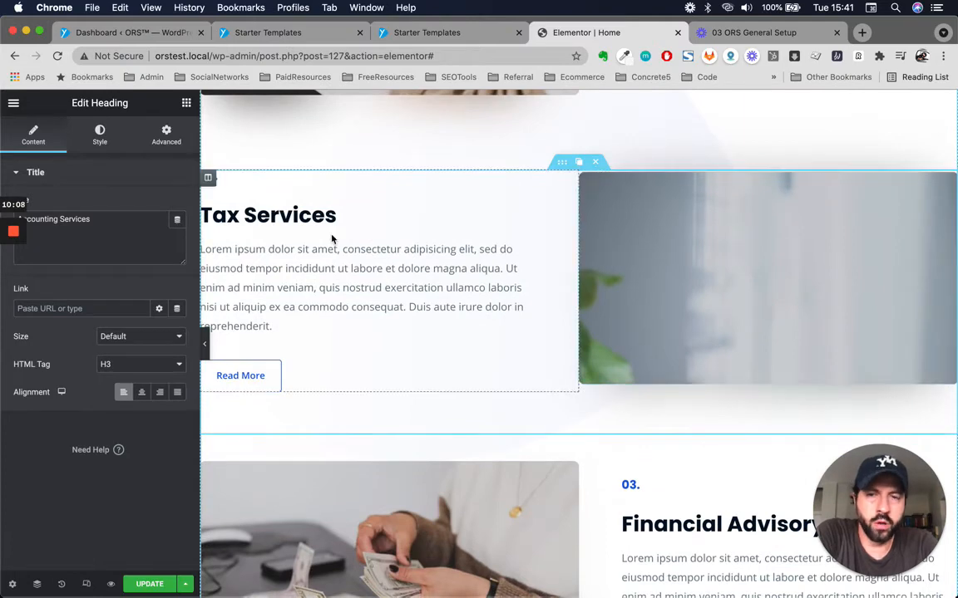
# Check the heading and text editor settings of the Tax Services block
pyautogui.click(360, 214)
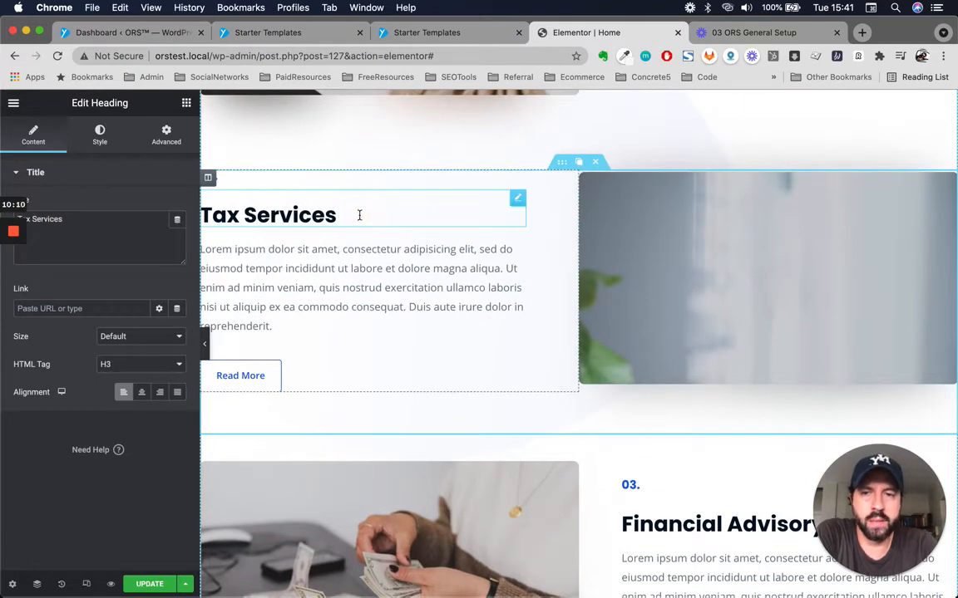
pyautogui.click(379, 266)
pyautogui.scroll(1, 385, 369)
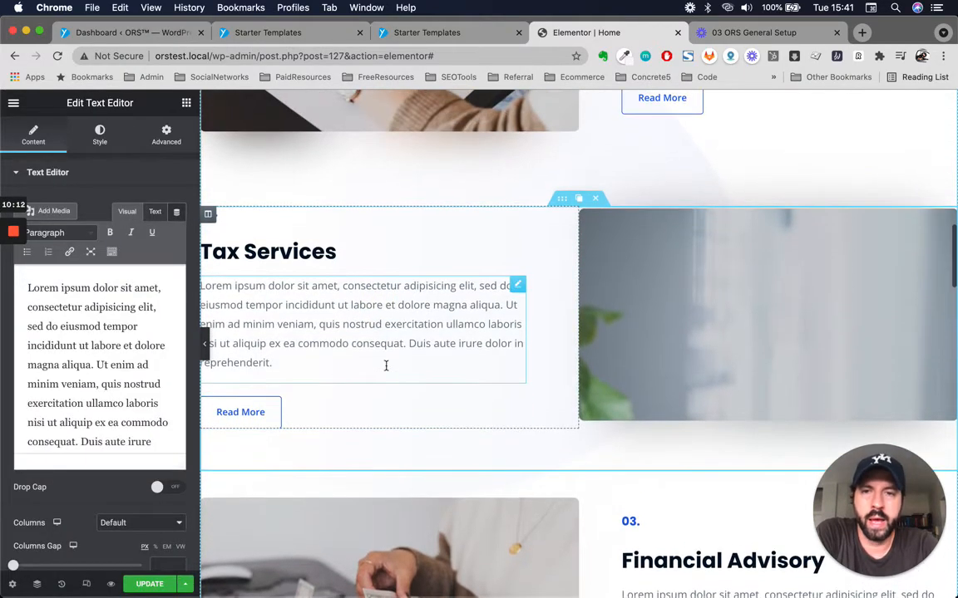
pyautogui.click(406, 227)
pyautogui.click(416, 316)
pyautogui.scroll(-2, 598, 420)
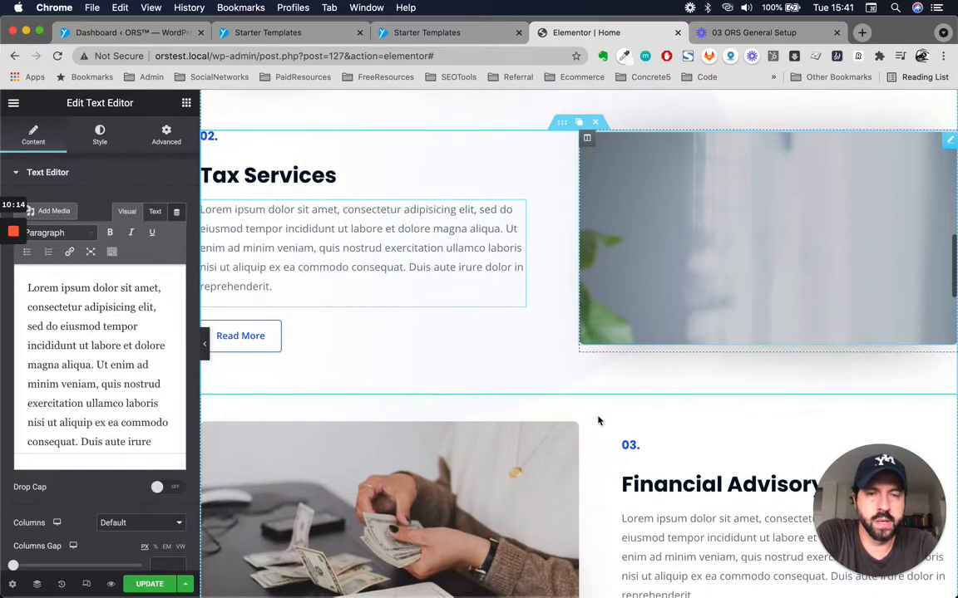
pyautogui.click(350, 175)
pyautogui.scroll(-1, 446, 262)
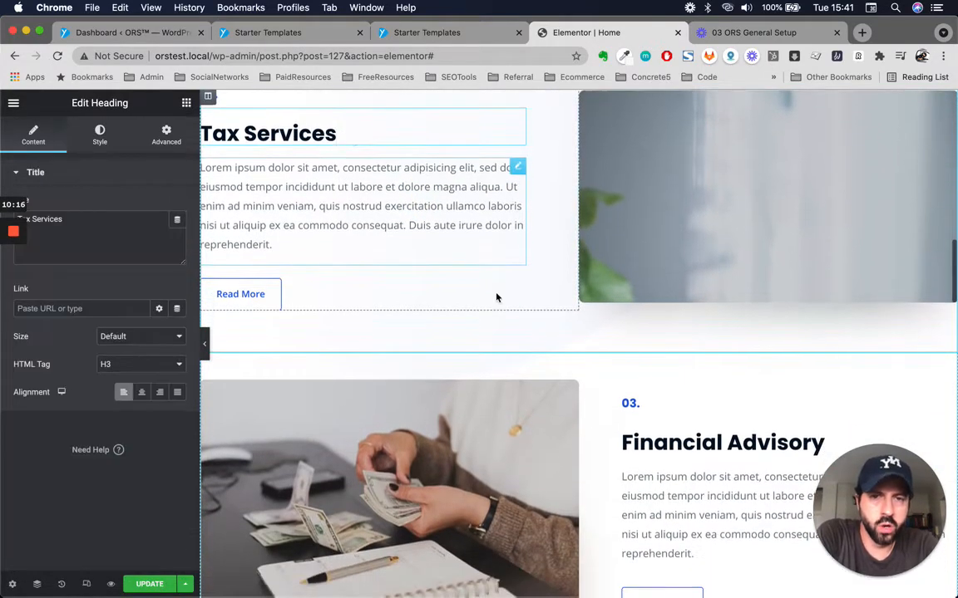
pyautogui.click(389, 173)
pyautogui.scroll(-1, 448, 293)
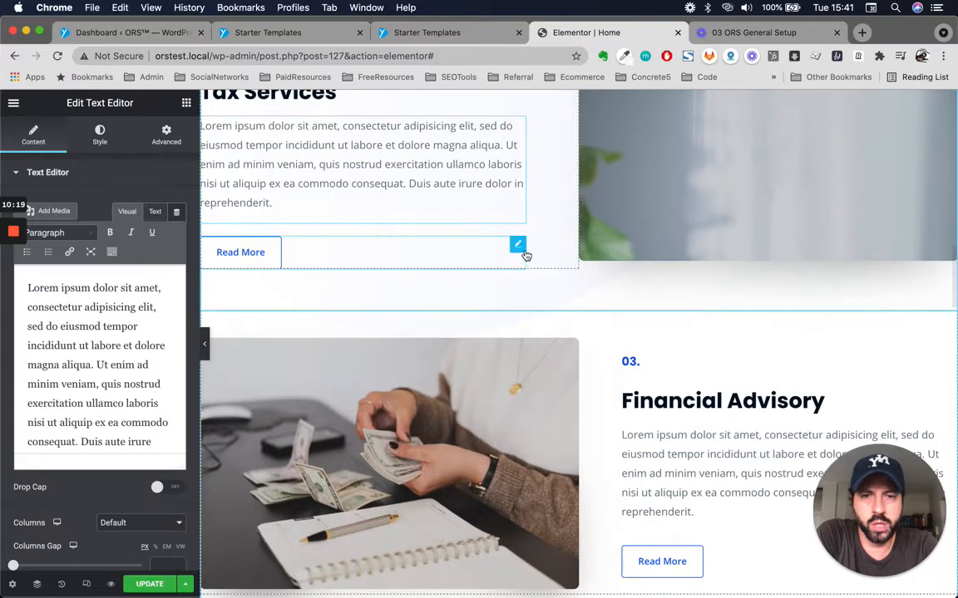
# Check the editing handles of the Tax Services Read More button and the settings of the Financial Advisory image
pyautogui.moveTo(516, 249)
pyautogui.scroll(4, 516, 249)
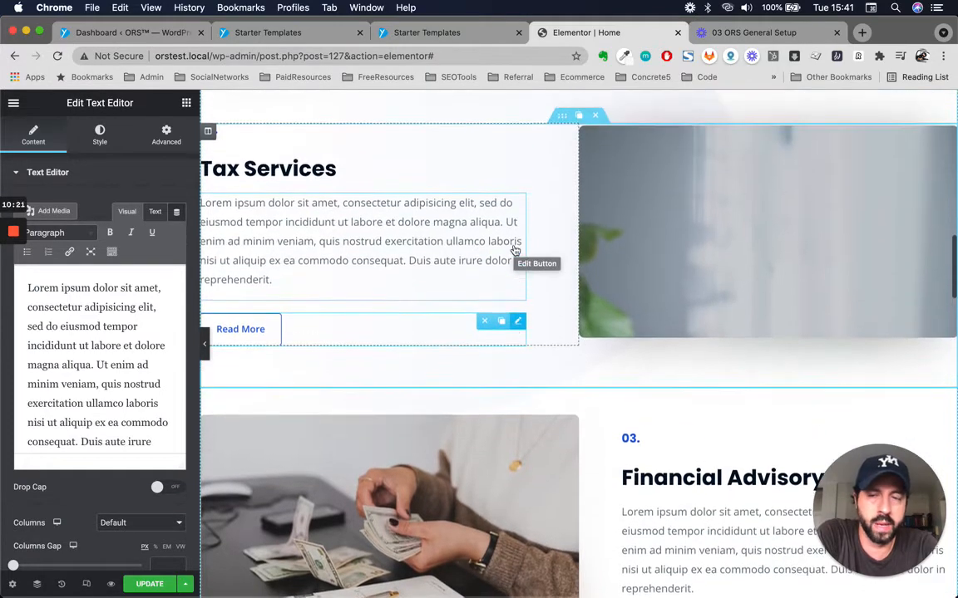
pyautogui.scroll(-2, 569, 334)
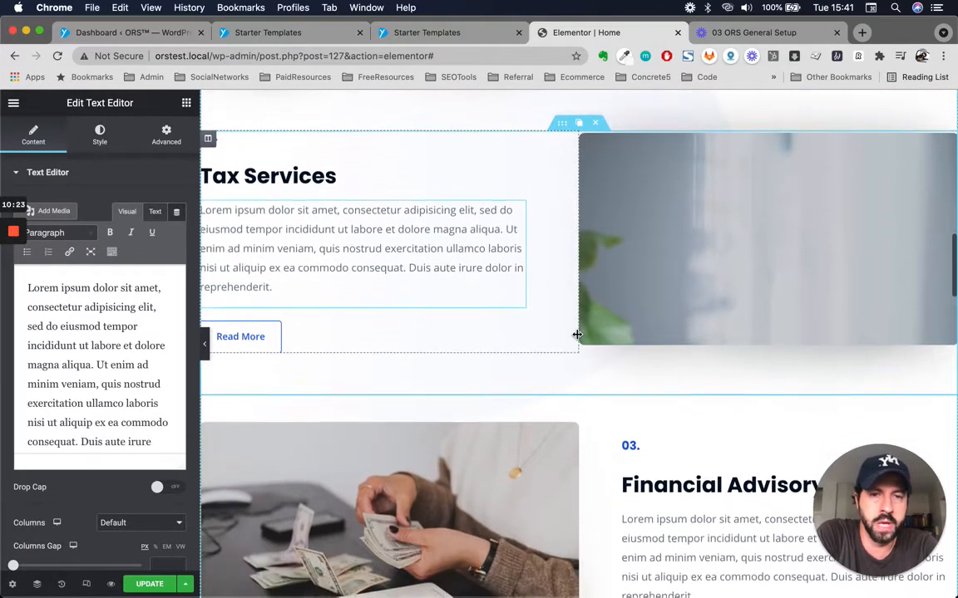
pyautogui.scroll(3, 575, 336)
pyautogui.scroll(-2, 707, 345)
pyautogui.scroll(-5, 707, 346)
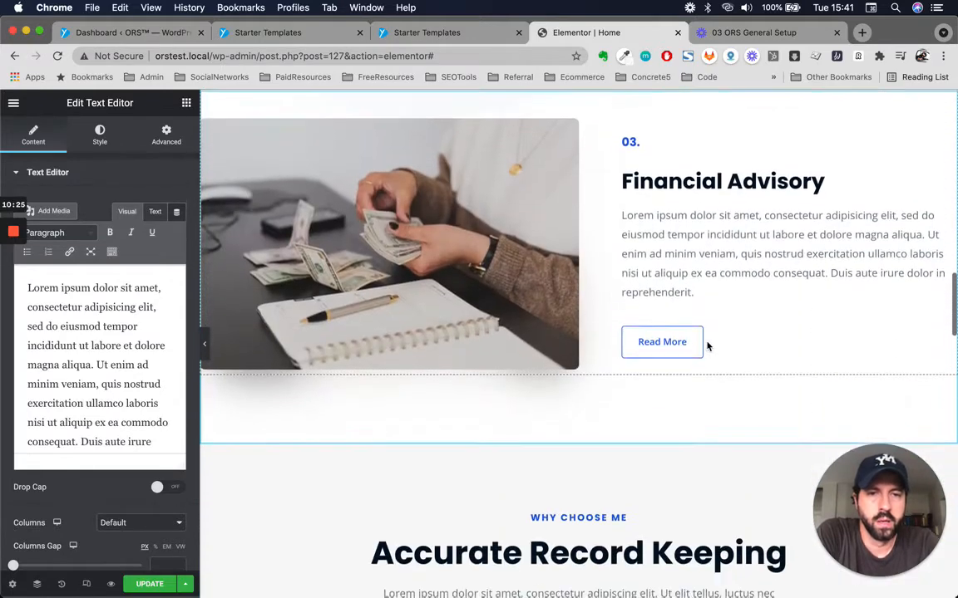
pyautogui.scroll(2, 464, 201)
pyautogui.scroll(2, 465, 200)
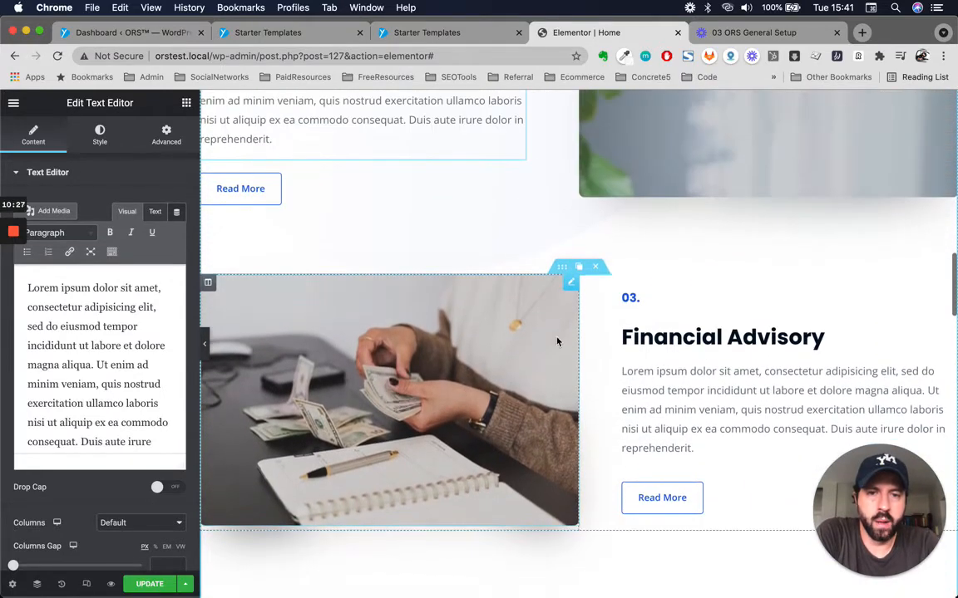
pyautogui.click(572, 285)
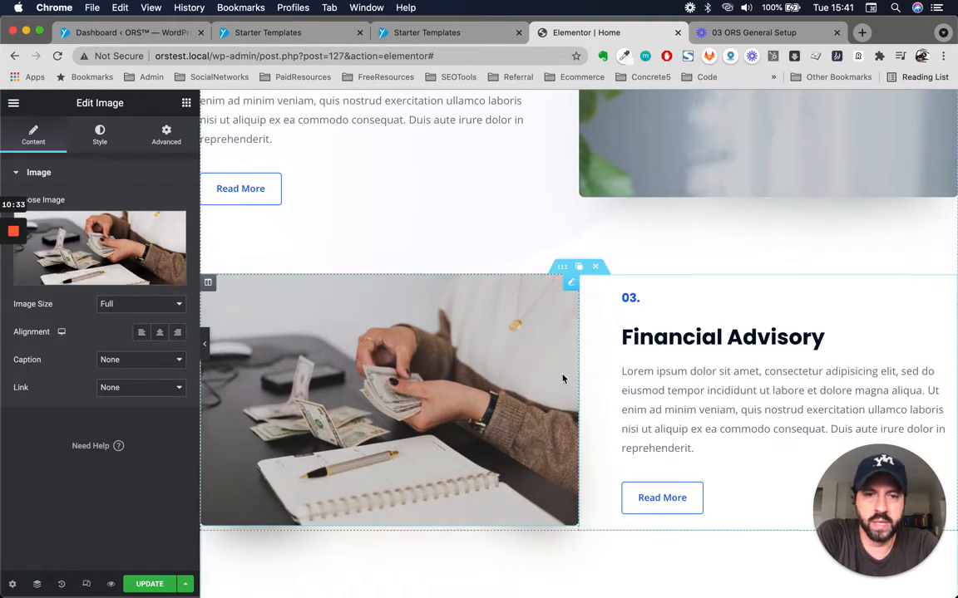
# Try adding the text "adfas" directly on the page after the 03. label above Financial Advisory
pyautogui.scroll(-2, 505, 337)
pyautogui.click(640, 236)
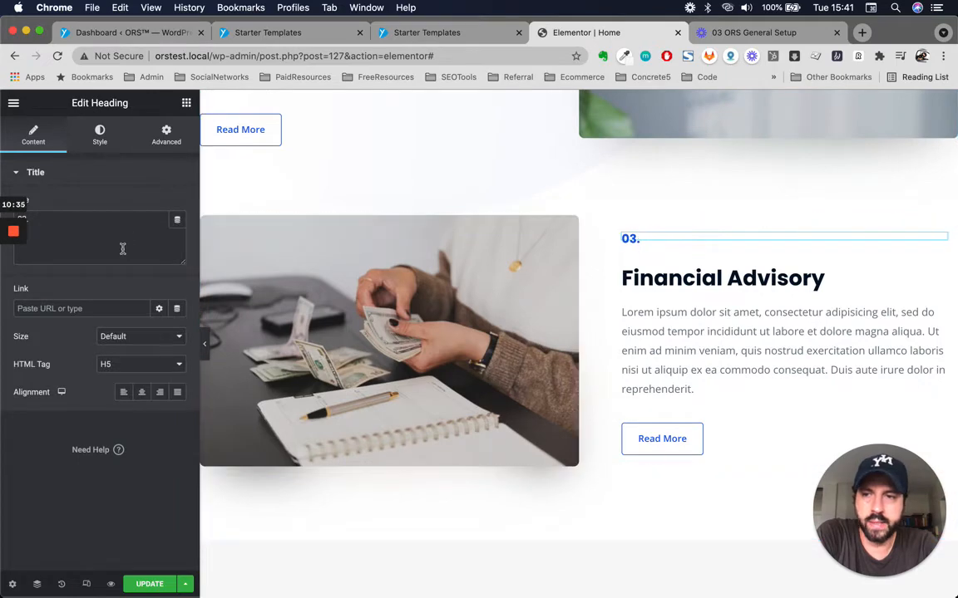
pyautogui.doubleClick(632, 237)
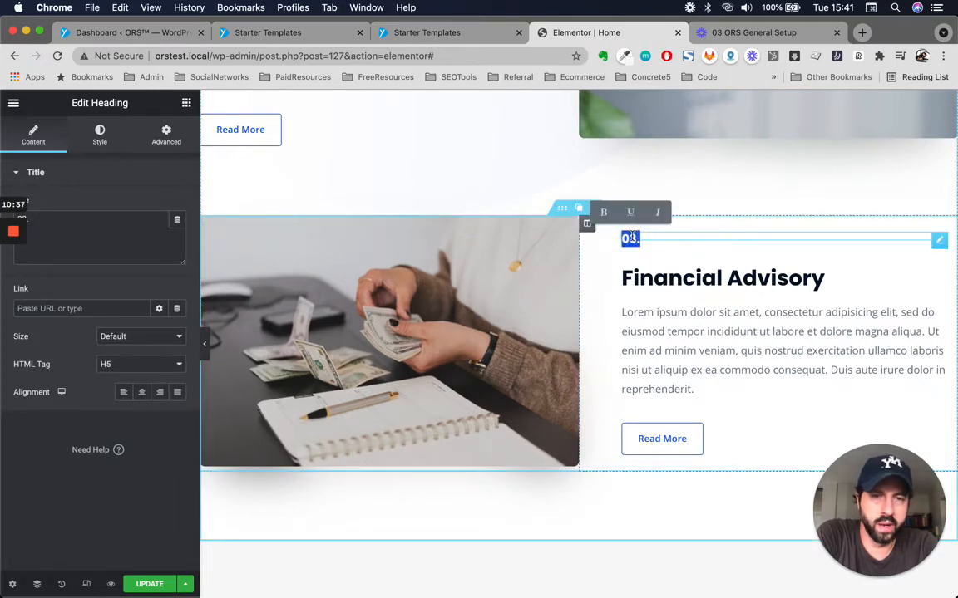
pyautogui.click(651, 236)
pyautogui.write('adfas')
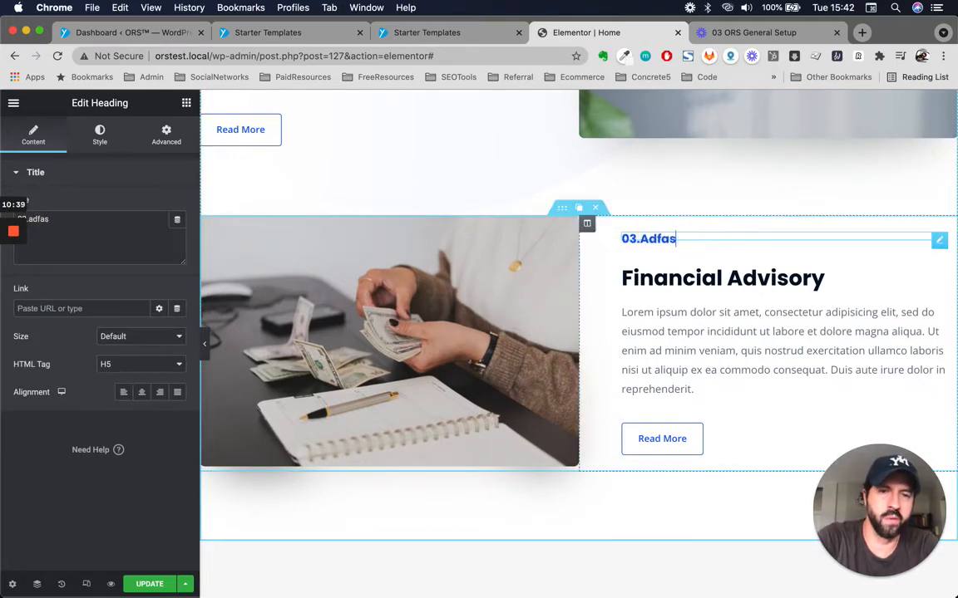
pyautogui.click(752, 275)
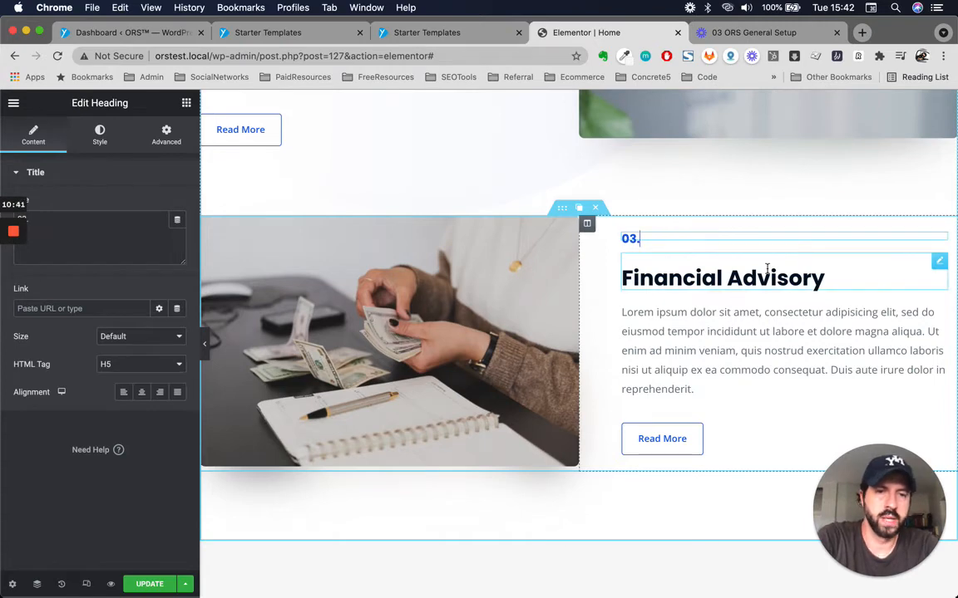
# Make the words "tempor incididunt" bold and underlined in the Financial Advisory paragraph
pyautogui.click(670, 337)
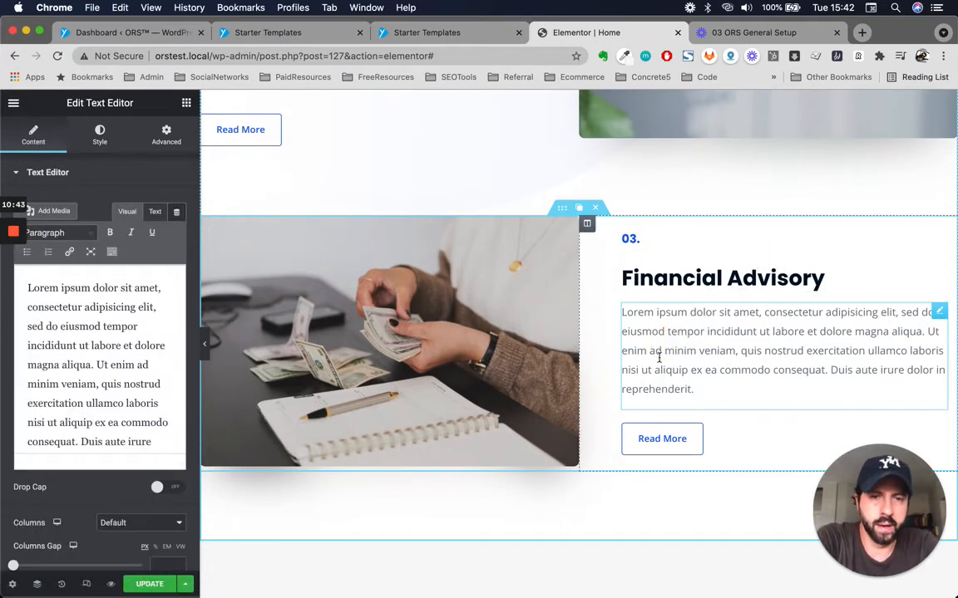
pyautogui.tripleClick(651, 358)
pyautogui.click(721, 373)
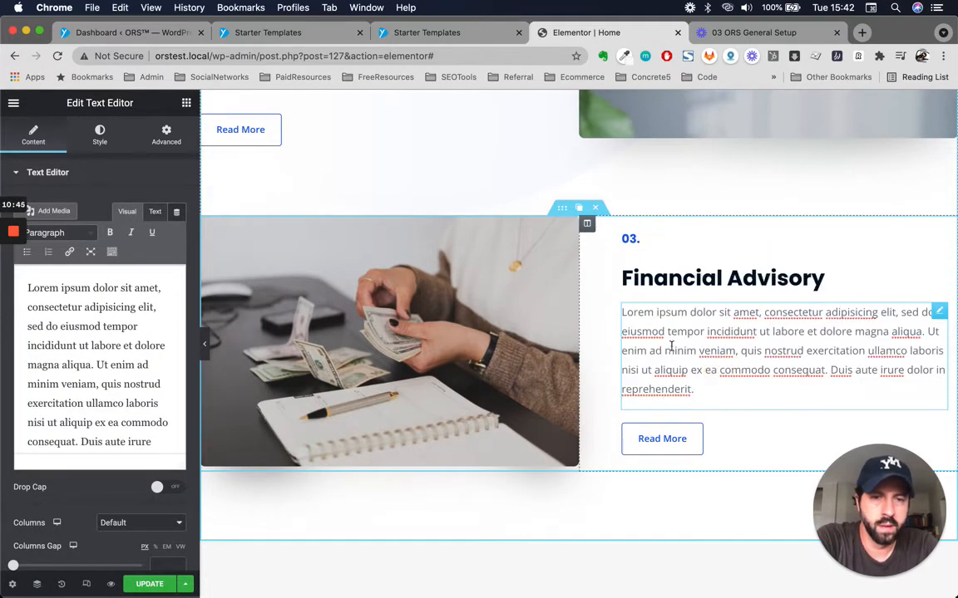
pyautogui.moveTo(667, 332); pyautogui.dragTo(760, 335)
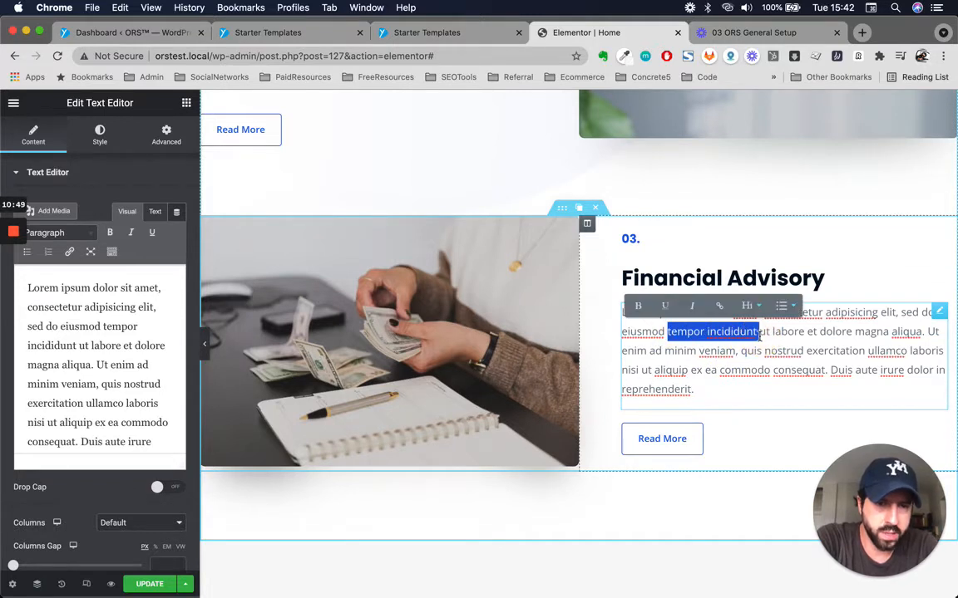
pyautogui.click(638, 306)
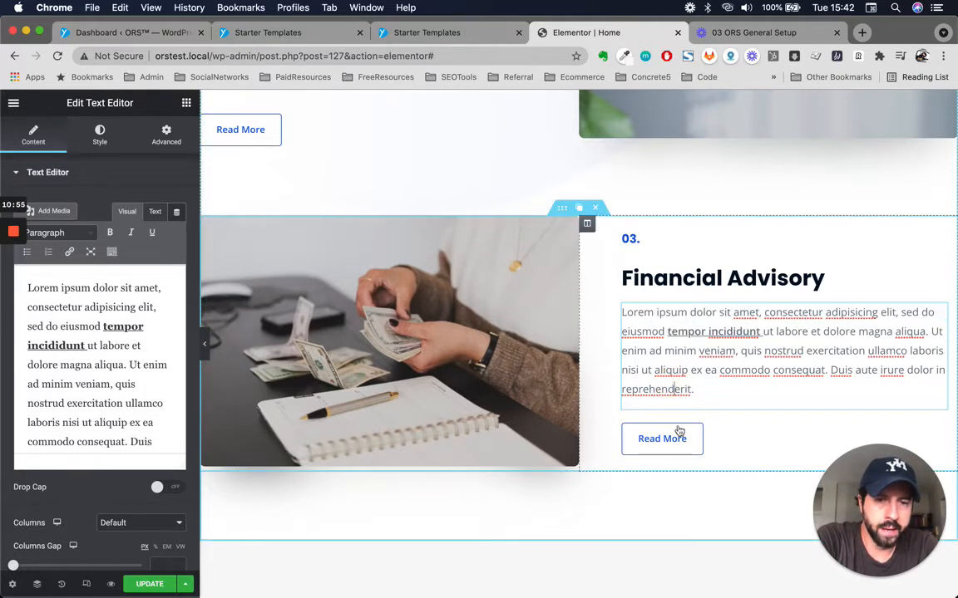
# Check the text and link settings of the Financial Advisory Read More button
pyautogui.click(733, 438)
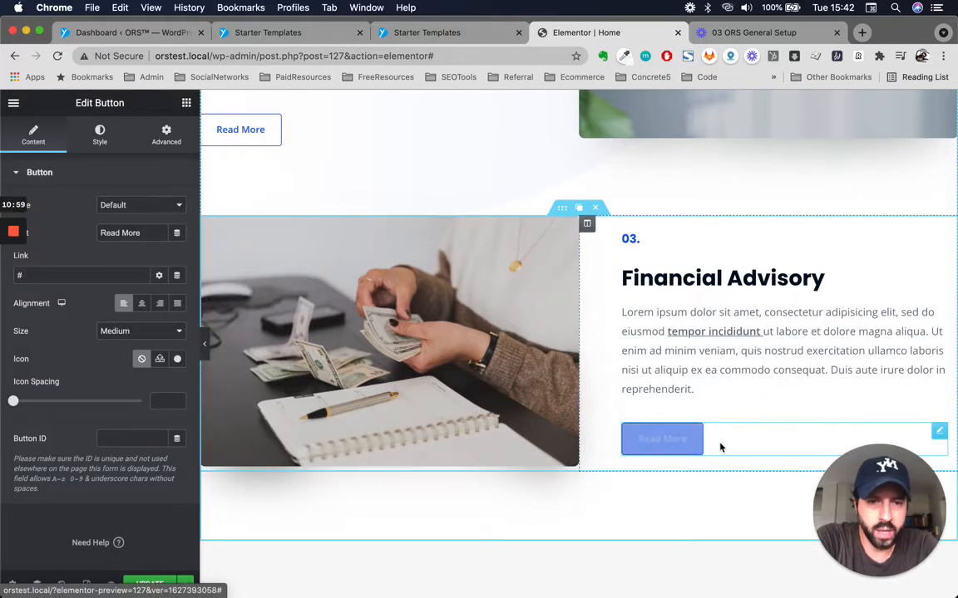
pyautogui.tripleClick(127, 232)
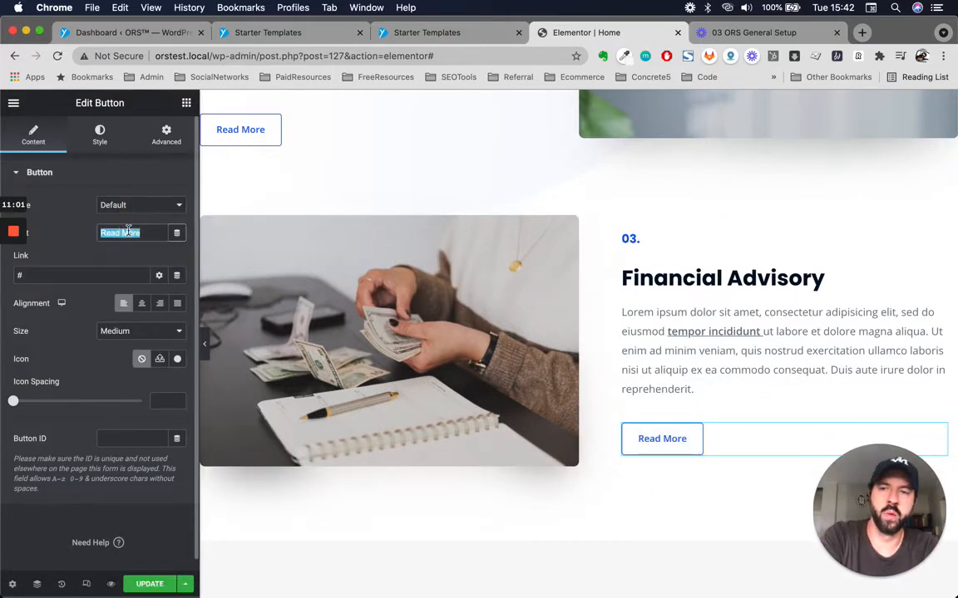
pyautogui.tripleClick(90, 272)
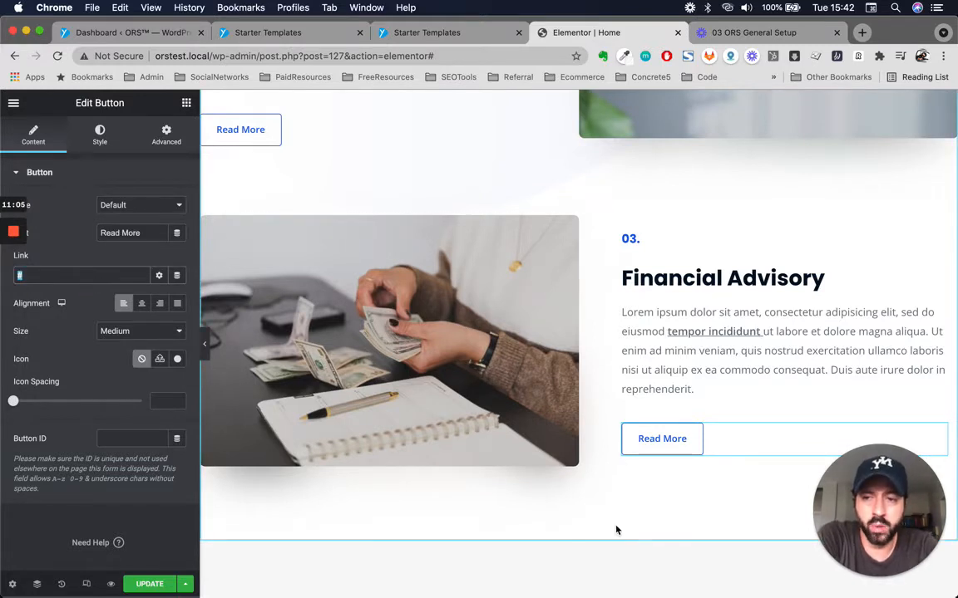
# Look through the remaining Home page sections down to the Request A Quote block, and return to the hero section
pyautogui.scroll(-1, 615, 528)
pyautogui.scroll(2, 619, 516)
pyautogui.scroll(-6, 729, 403)
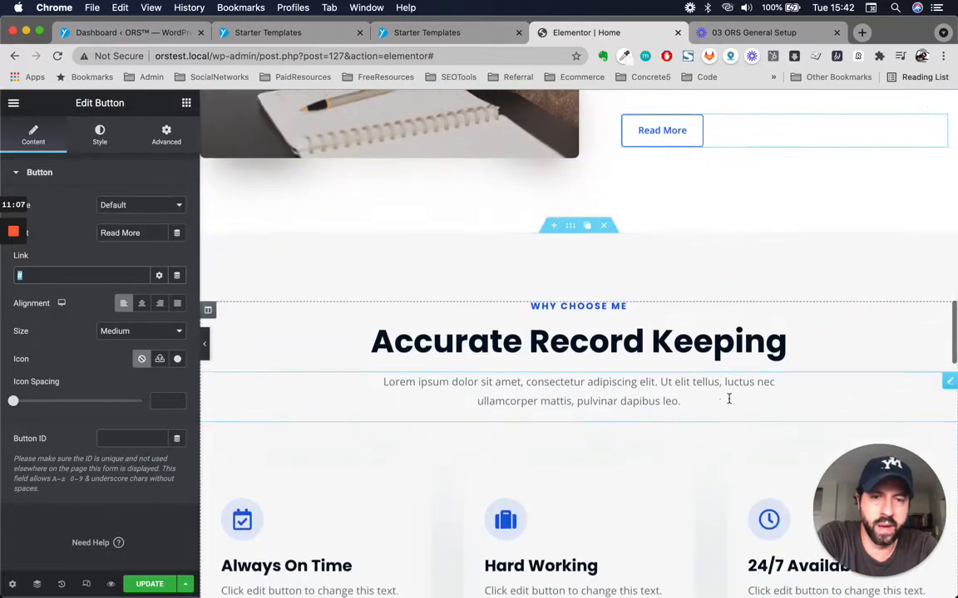
pyautogui.scroll(-15, 729, 403)
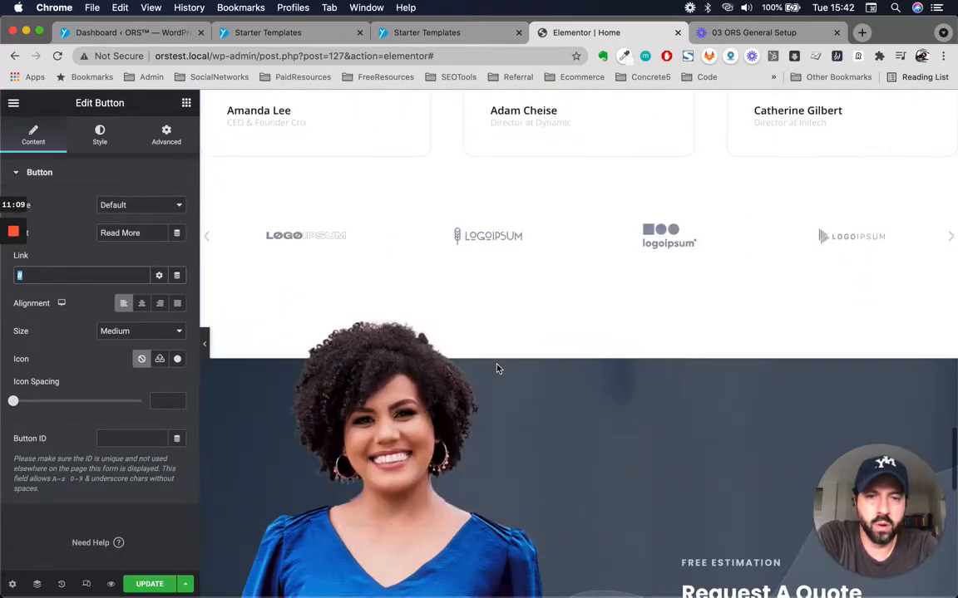
pyautogui.scroll(20, 503, 257)
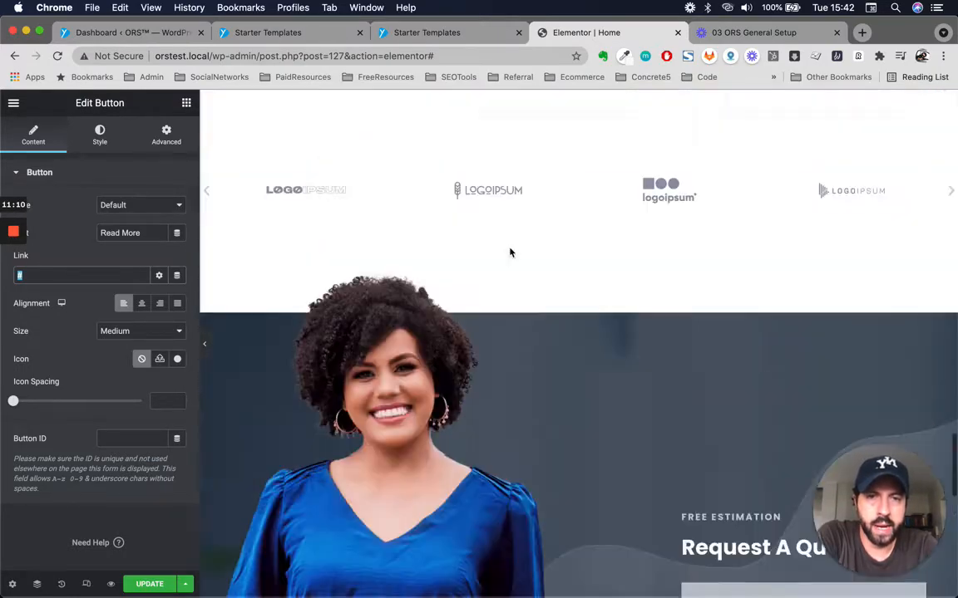
pyautogui.scroll(-10, 502, 267)
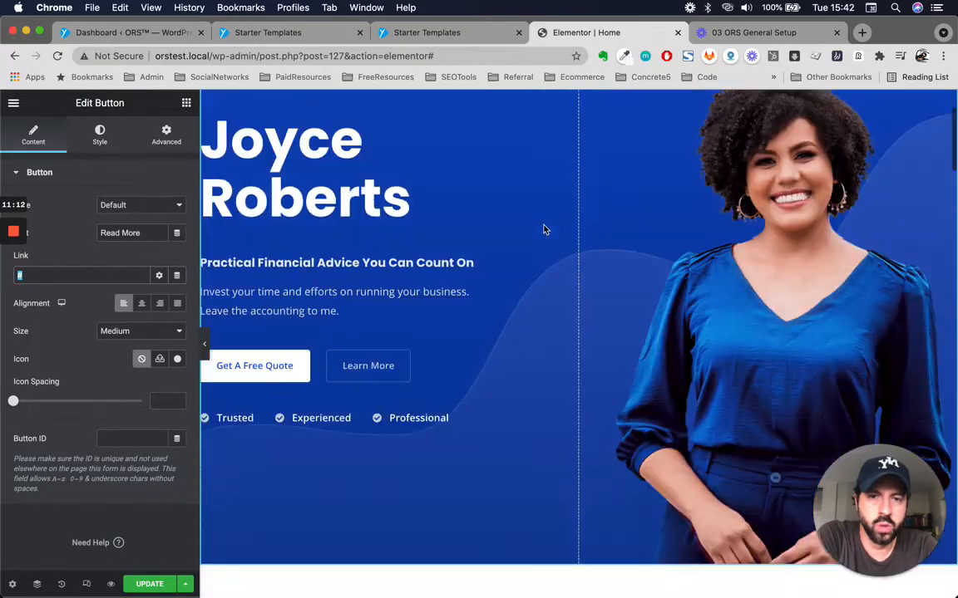
pyautogui.scroll(-4, 545, 230)
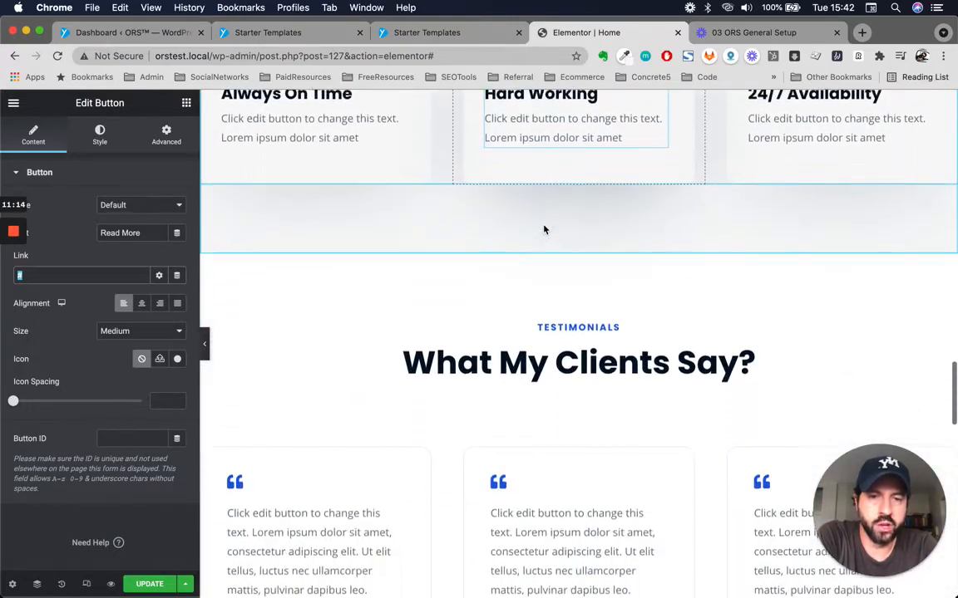
pyautogui.scroll(6, 545, 230)
pyautogui.scroll(8, 544, 230)
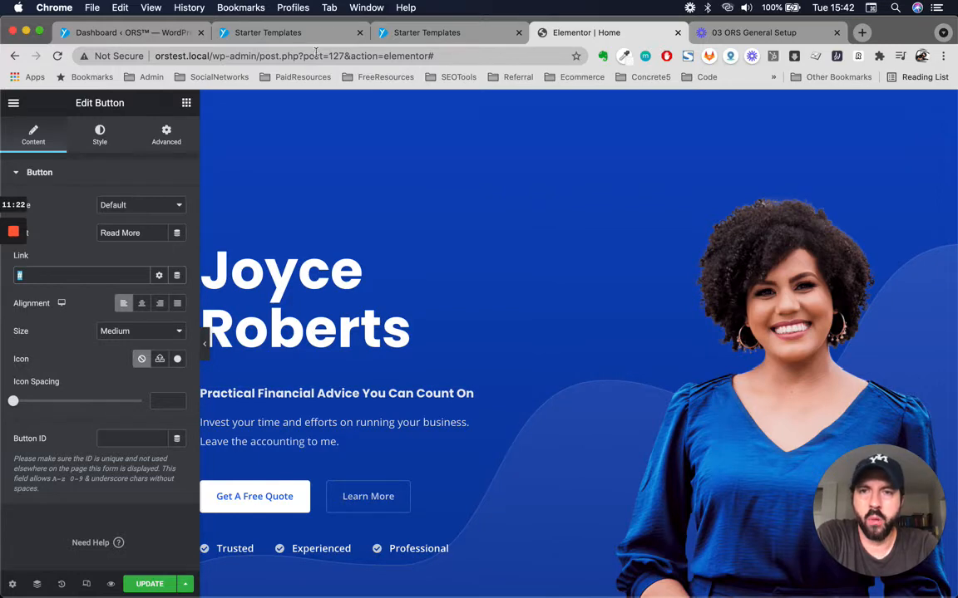
# Go back to the WordPress dashboard and open the Themes page in a new browser tab
pyautogui.click(14, 102)
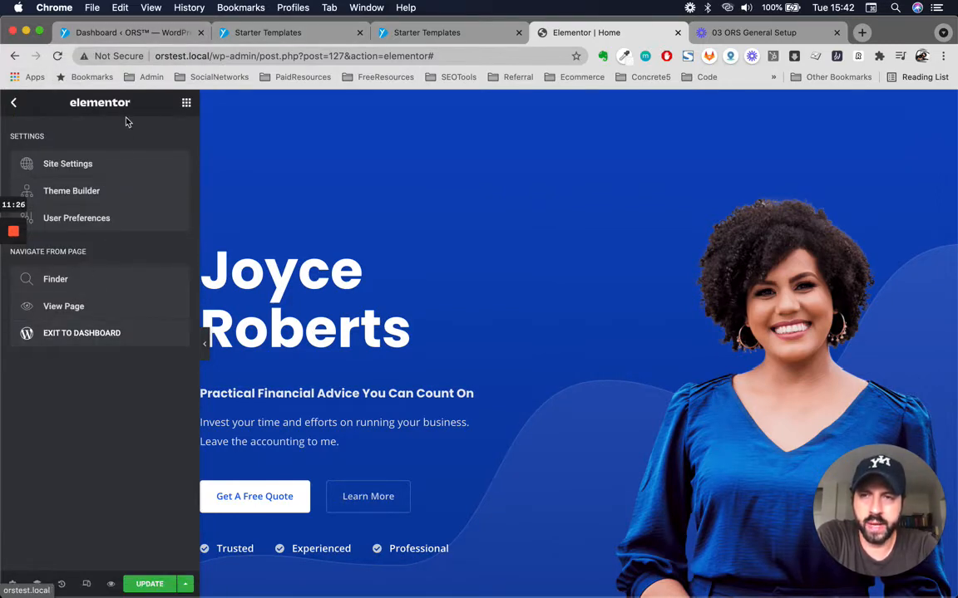
pyautogui.moveTo(149, 587)
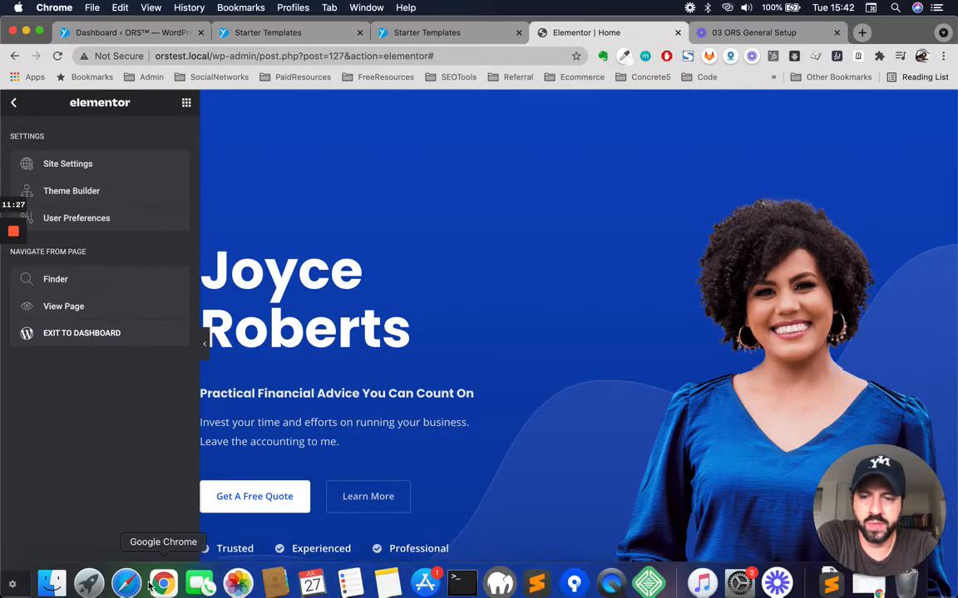
pyautogui.click(133, 32)
pyautogui.moveTo(60, 184)
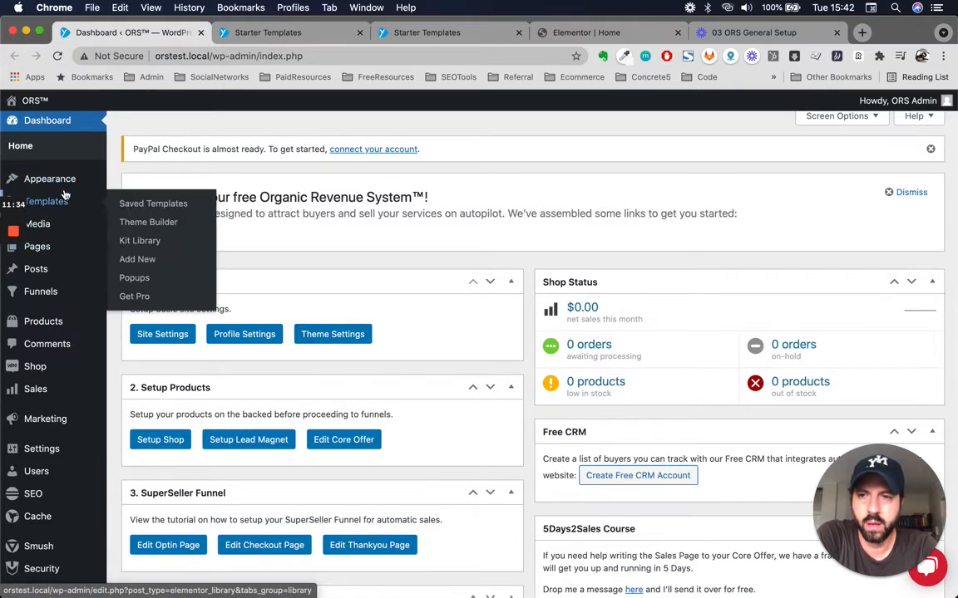
pyautogui.rightClick(127, 182)
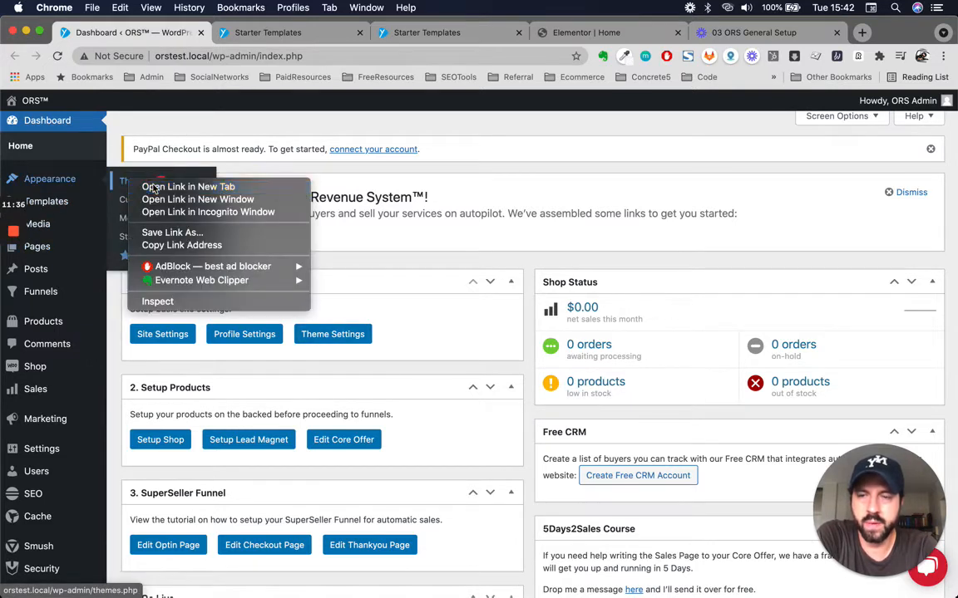
pyautogui.click(166, 188)
pyautogui.click(247, 33)
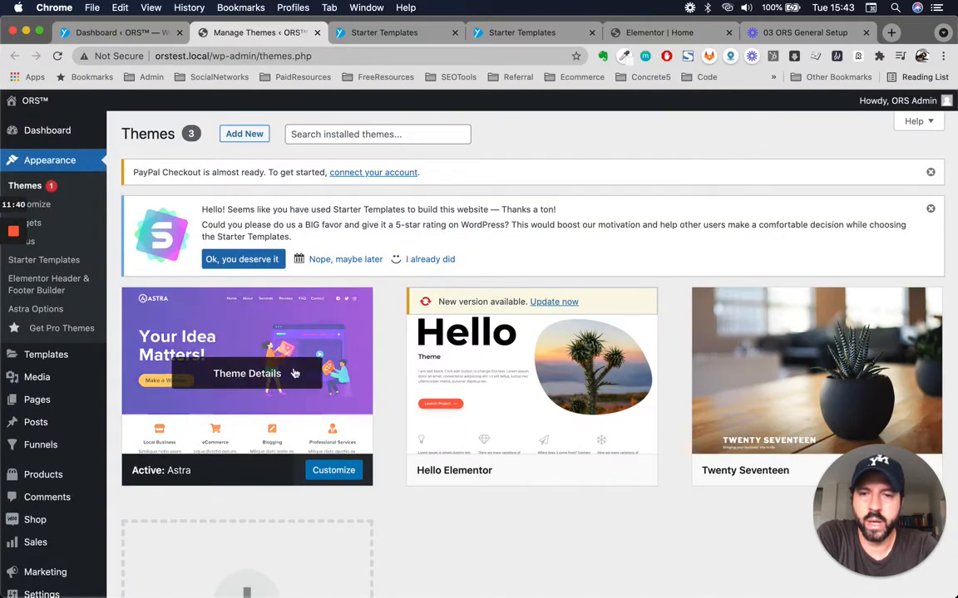
# Look over the installed themes and open the Customizer for the active Astra theme
pyautogui.moveTo(537, 480)
pyautogui.scroll(-1, 490, 548)
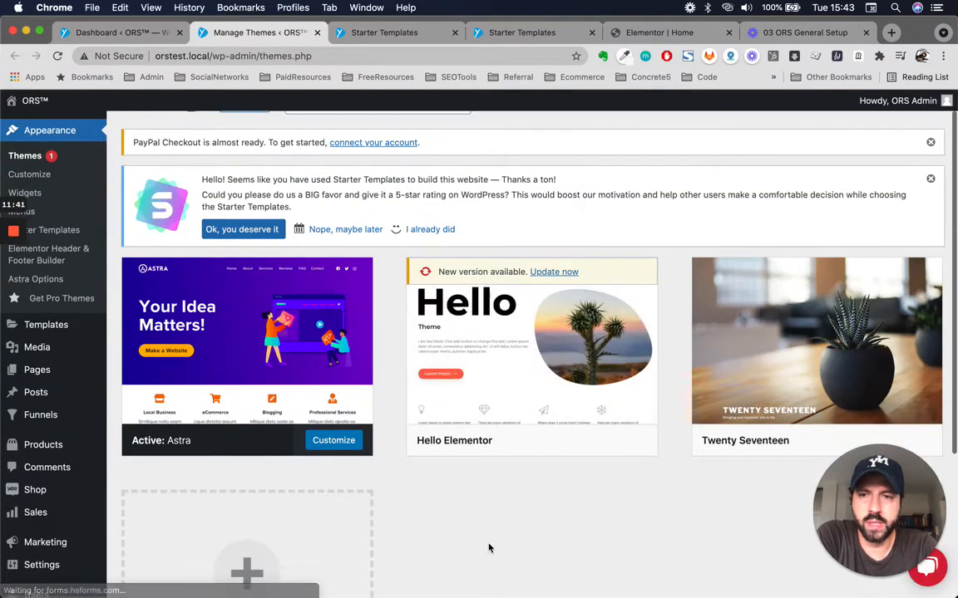
pyautogui.scroll(1, 489, 549)
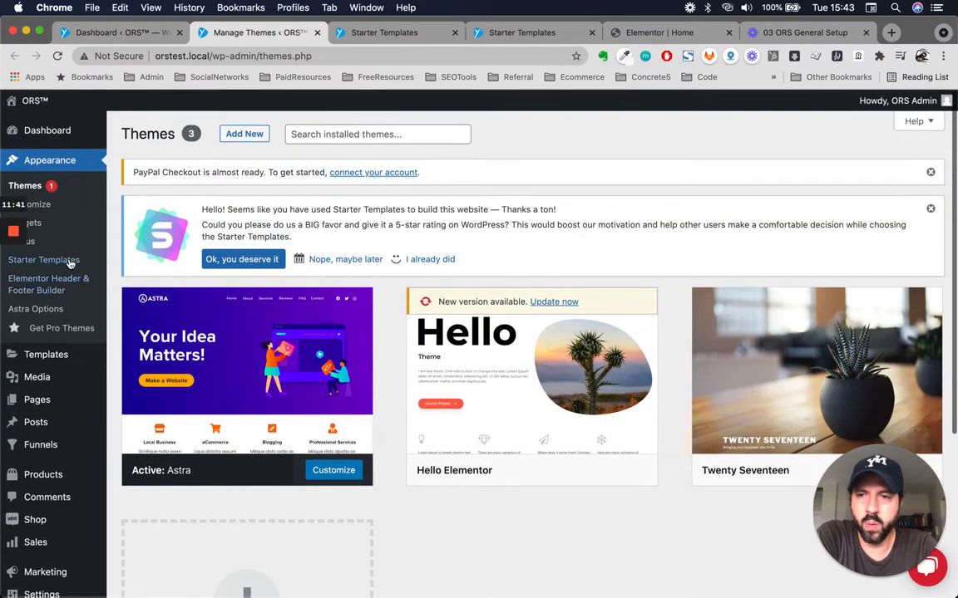
pyautogui.click(47, 206)
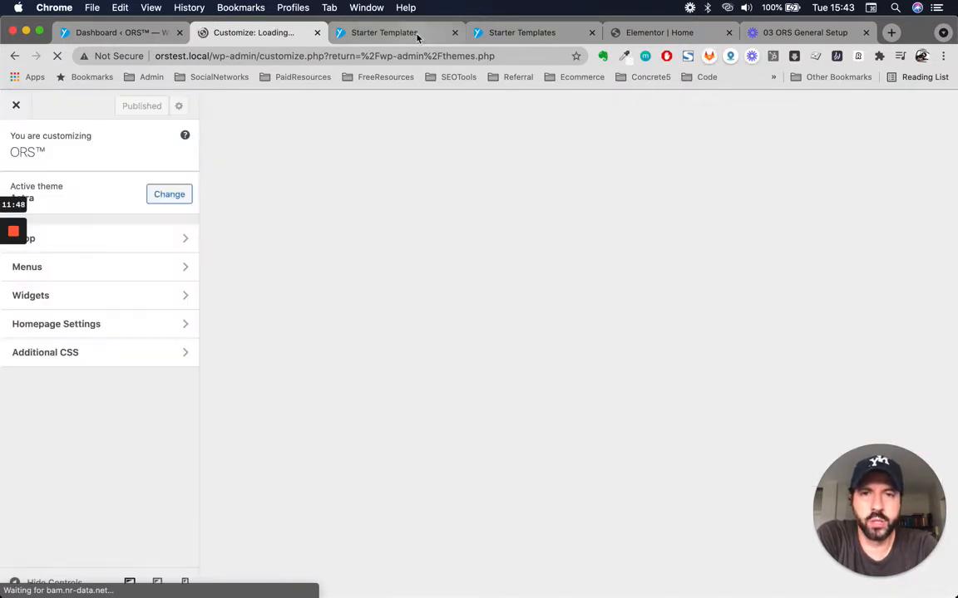
# Close both Starter Templates browser tabs and return to the Customizer
pyautogui.click(384, 32)
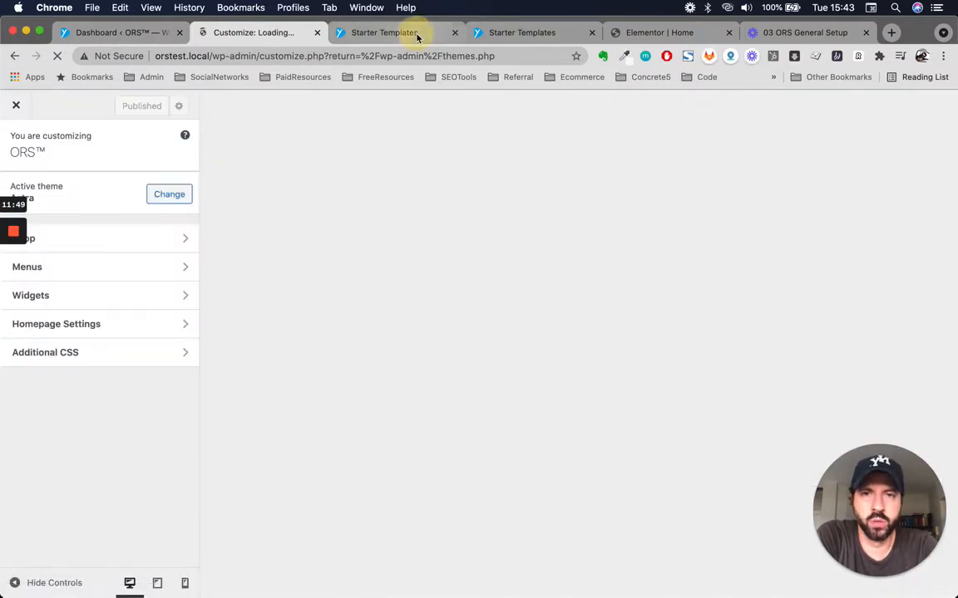
pyautogui.click(454, 33)
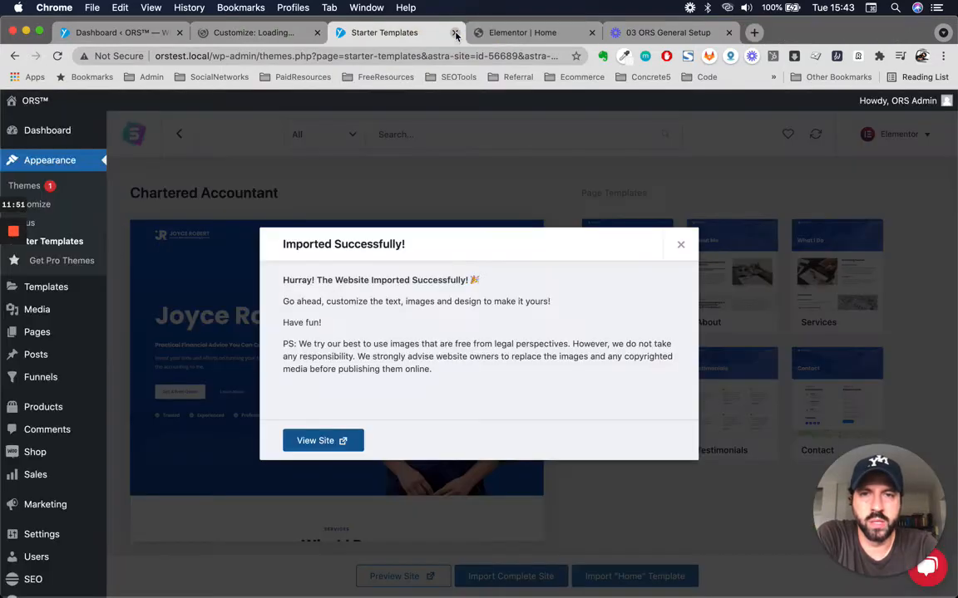
pyautogui.click(454, 33)
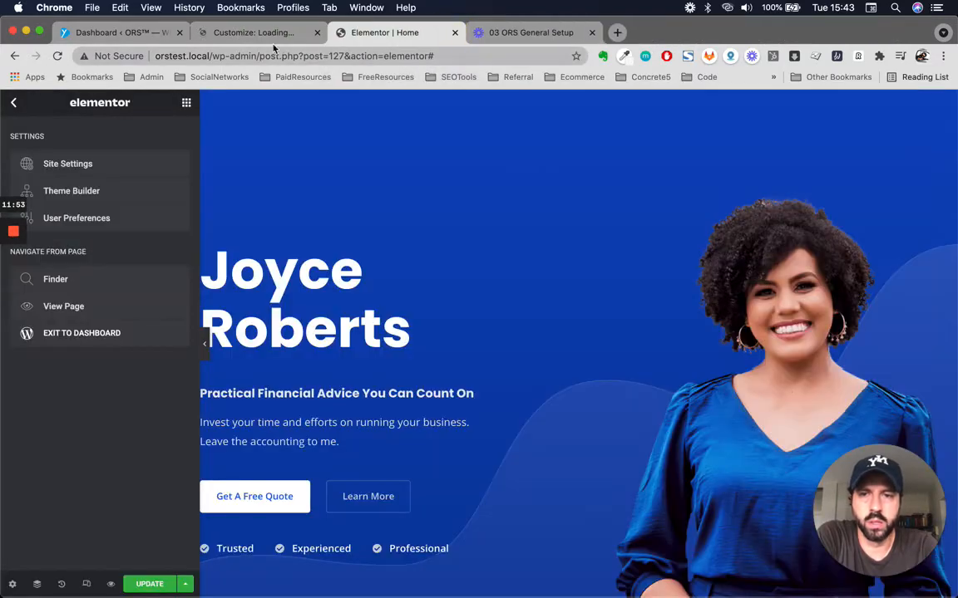
pyautogui.click(249, 33)
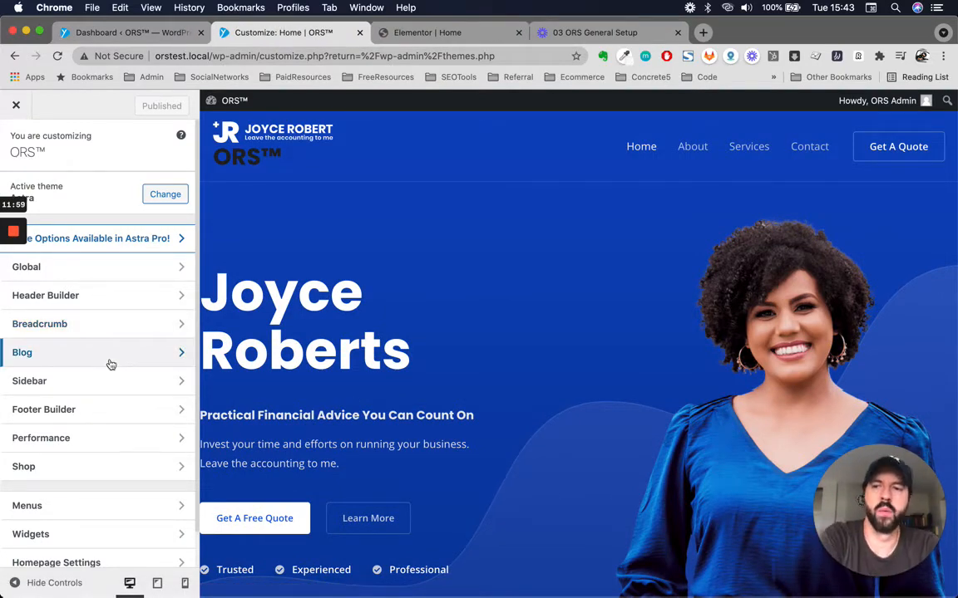
# Open the global Base Typography settings and review the body font options against the page's hero text
pyautogui.click(141, 270)
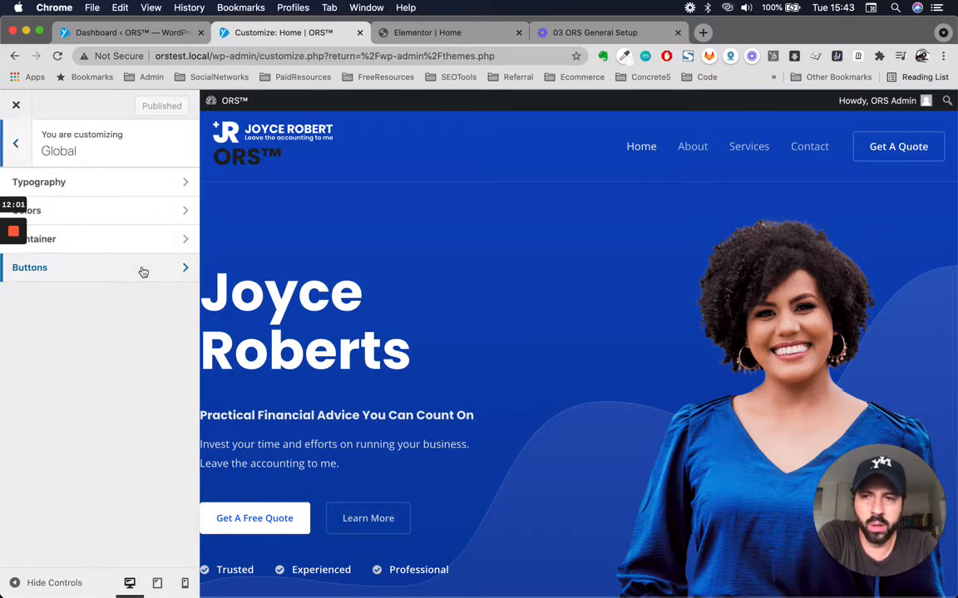
pyautogui.click(150, 182)
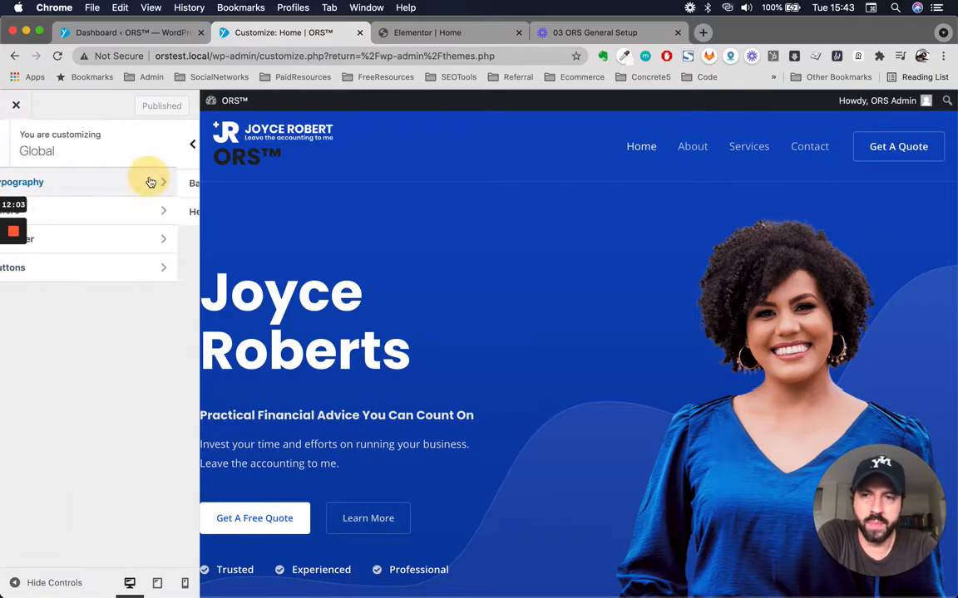
pyautogui.click(135, 183)
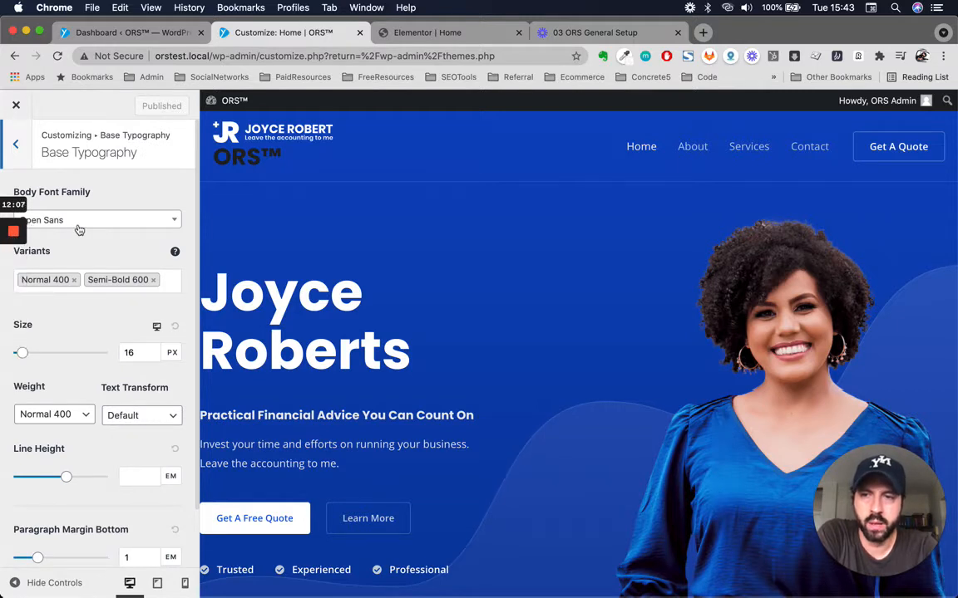
pyautogui.scroll(-1, 93, 256)
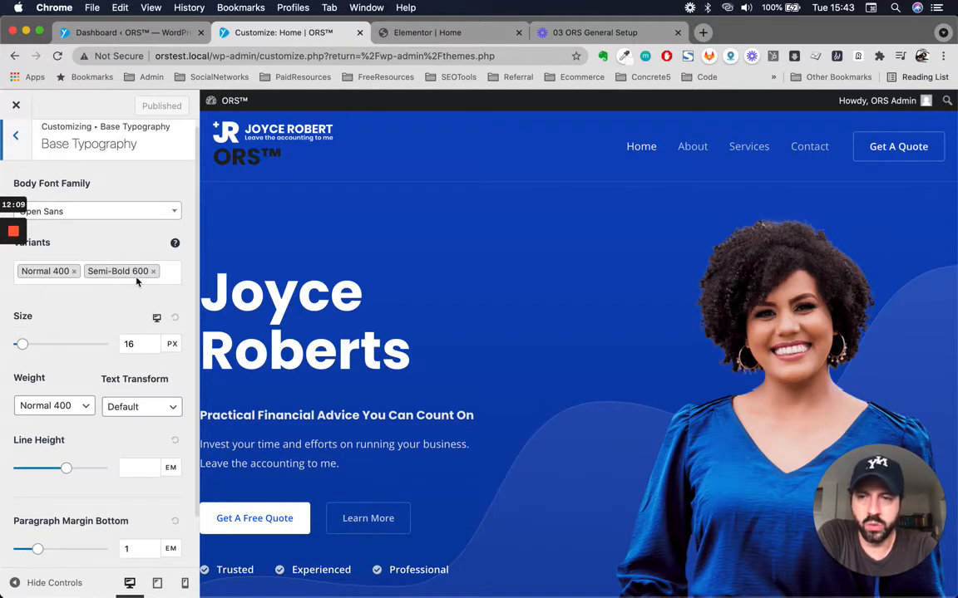
pyautogui.scroll(-2, 54, 332)
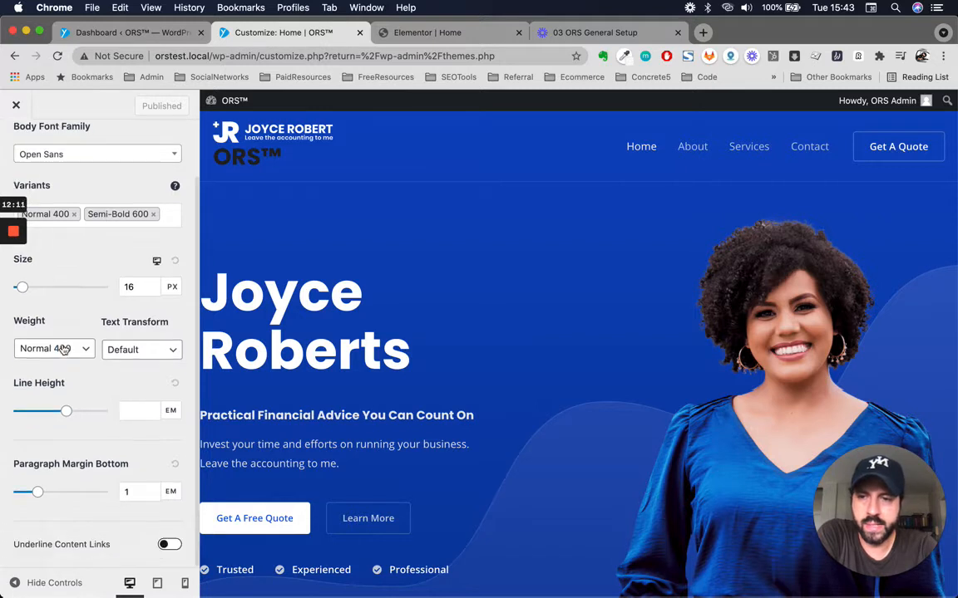
pyautogui.scroll(-3, 400, 473)
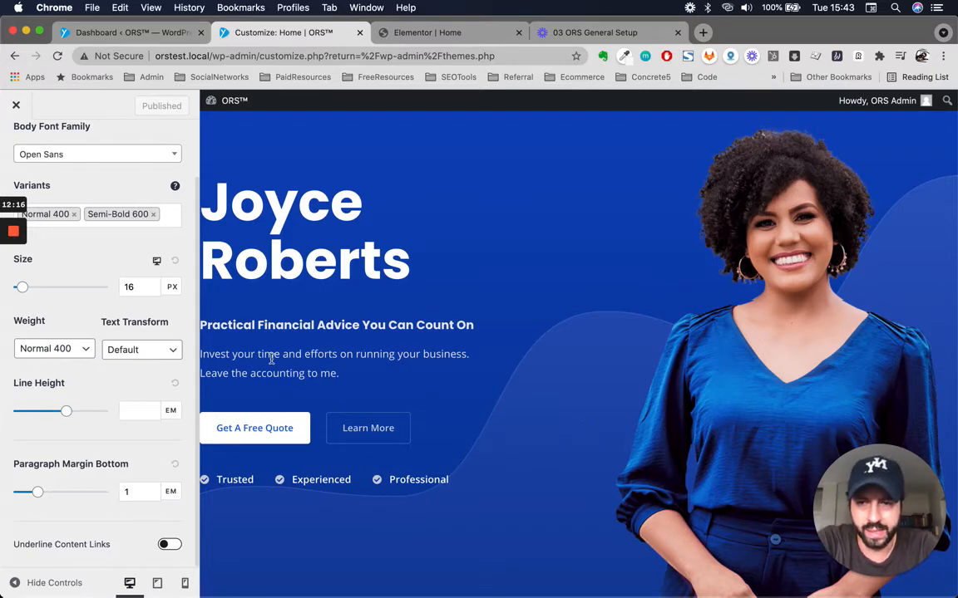
pyautogui.scroll(-1, 364, 353)
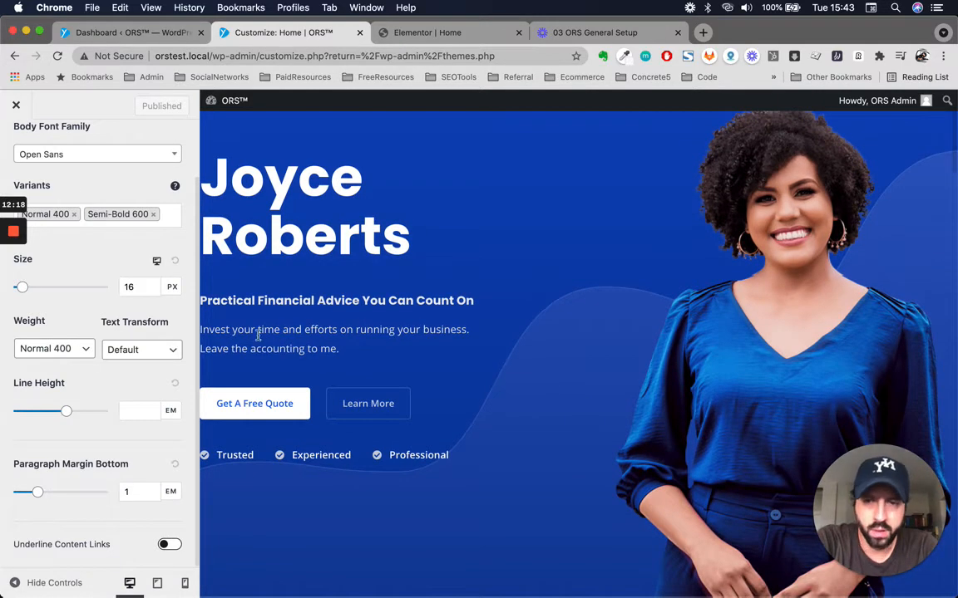
# Try a base typography size of 20 px, and set it back to 16 px
pyautogui.click(126, 286)
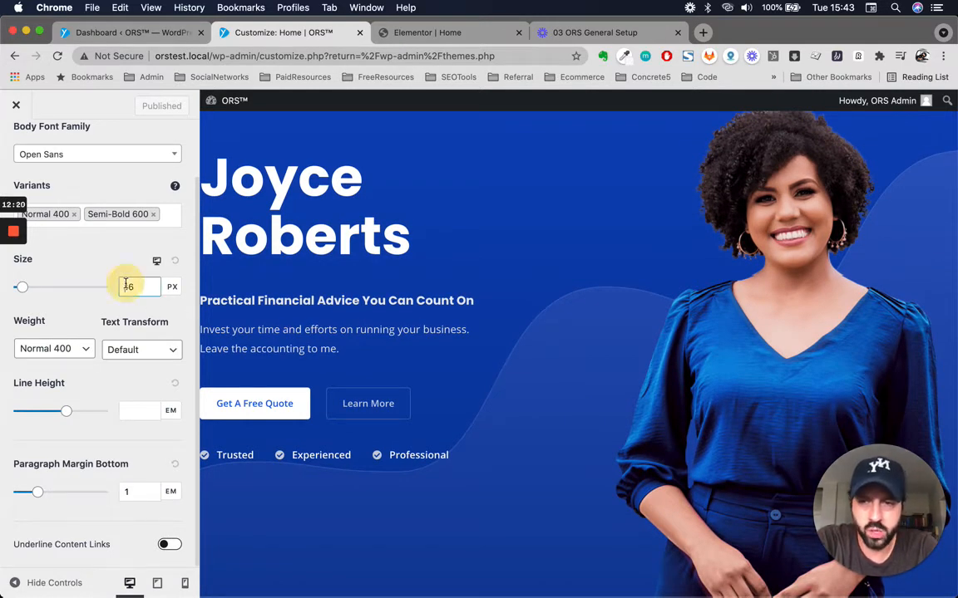
pyautogui.press('Up')
pyautogui.press('Up')
pyautogui.press('Up')
pyautogui.press('Up')
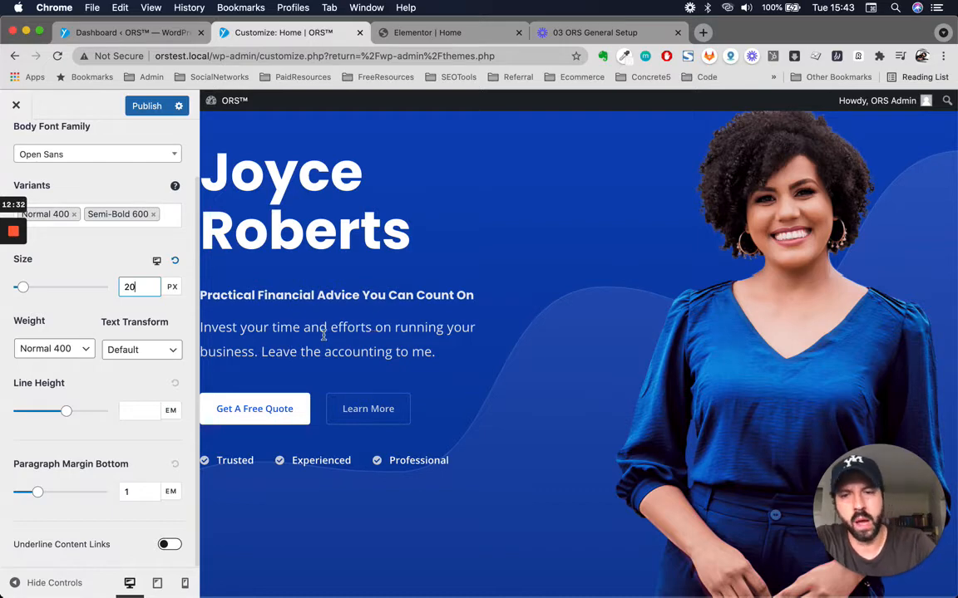
pyautogui.press('BackSpace')
pyautogui.write('6')
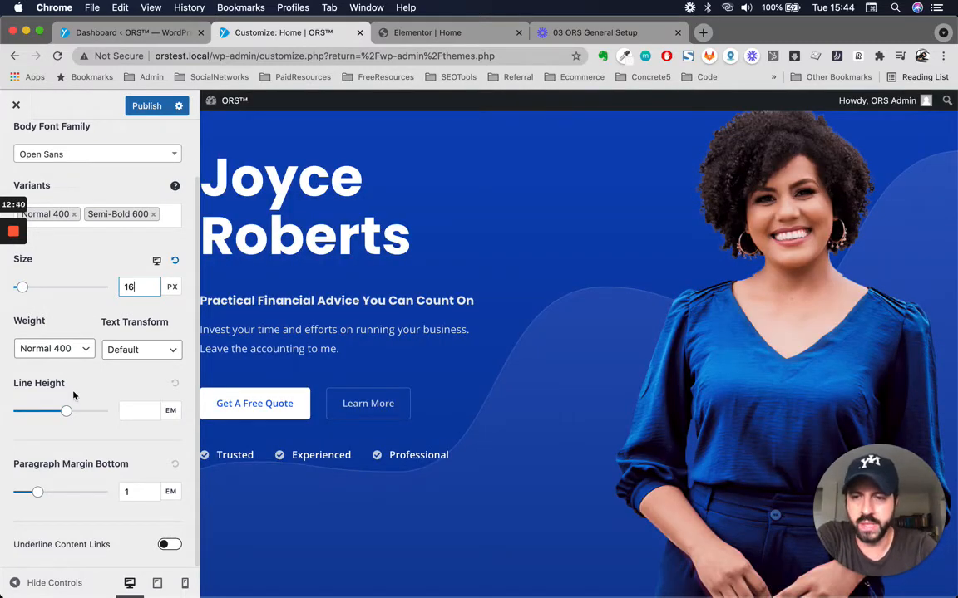
# Review the Headings typography settings, including the heading font family list and the individual heading sizes, and return to the Typography section
pyautogui.scroll(2, 73, 395)
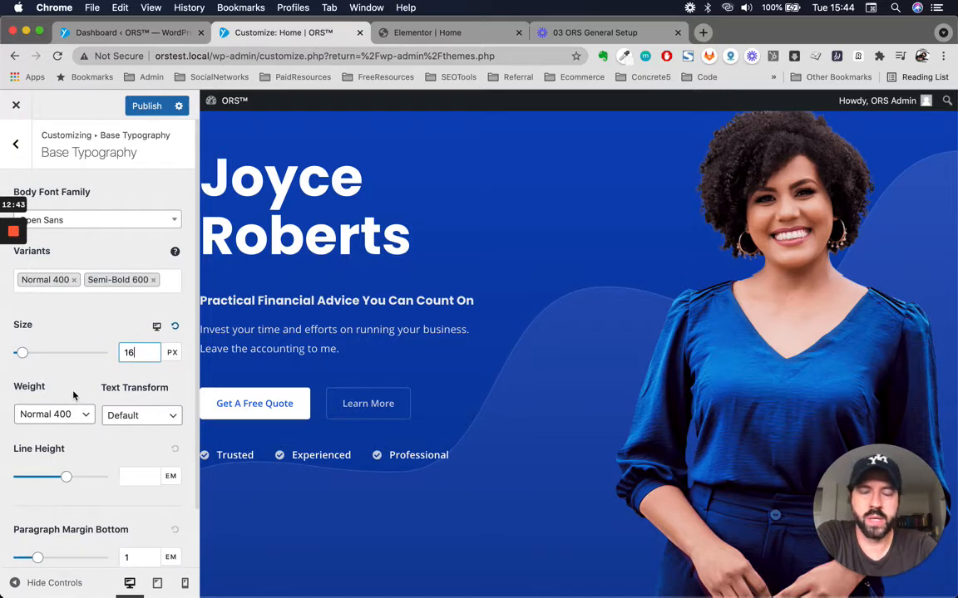
pyautogui.click(22, 153)
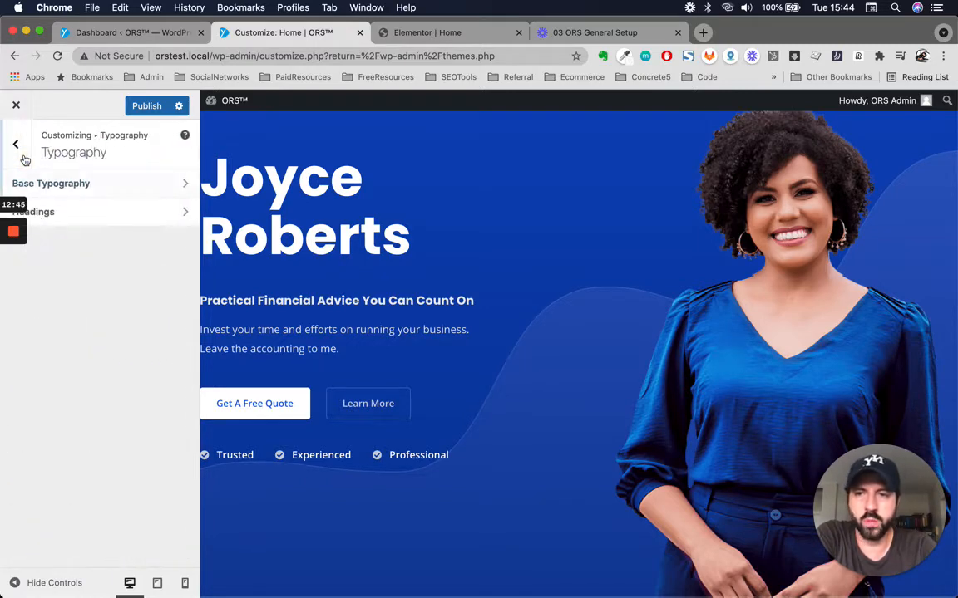
pyautogui.click(70, 214)
pyautogui.scroll(-1, 84, 254)
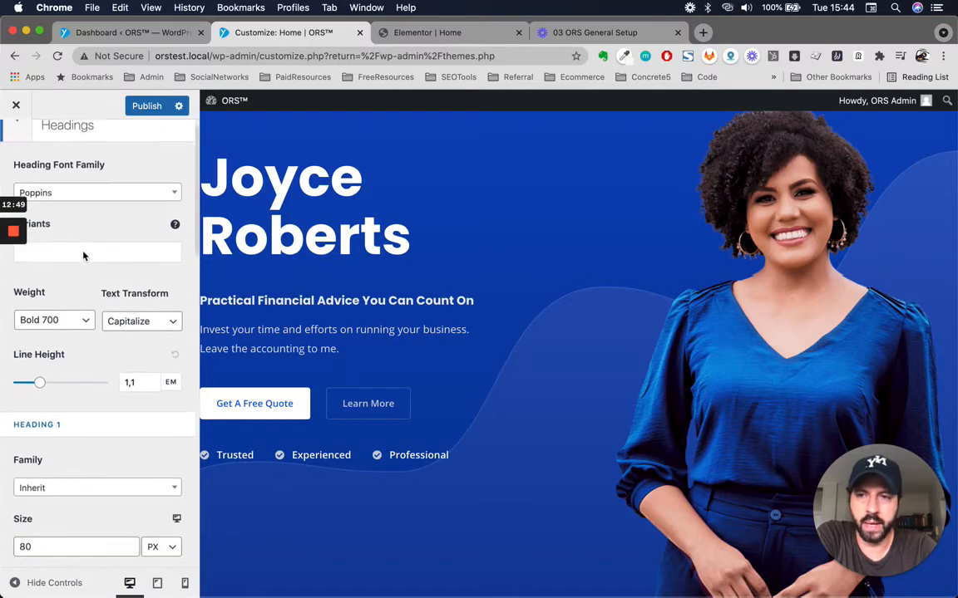
pyautogui.click(140, 191)
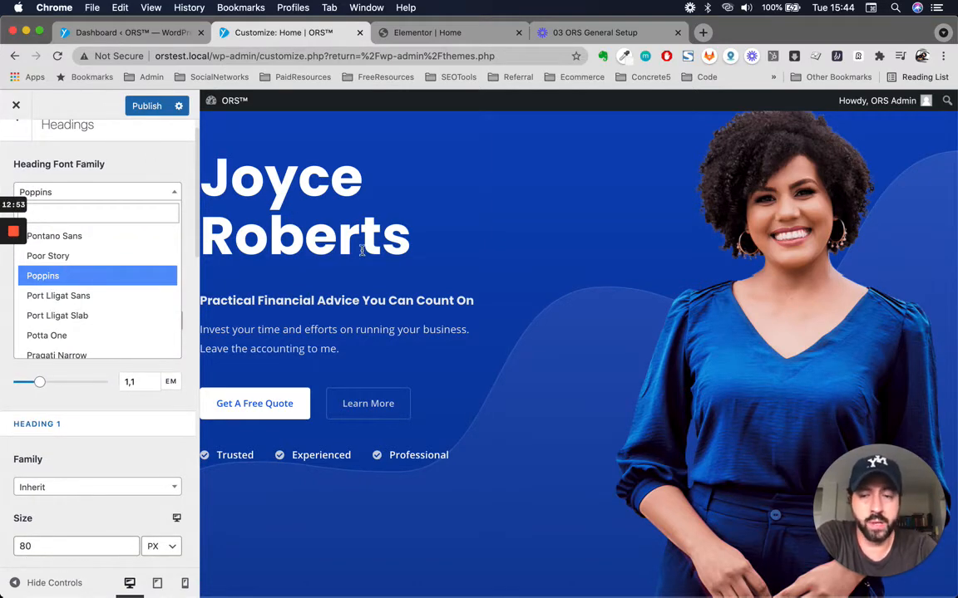
pyautogui.click(162, 162)
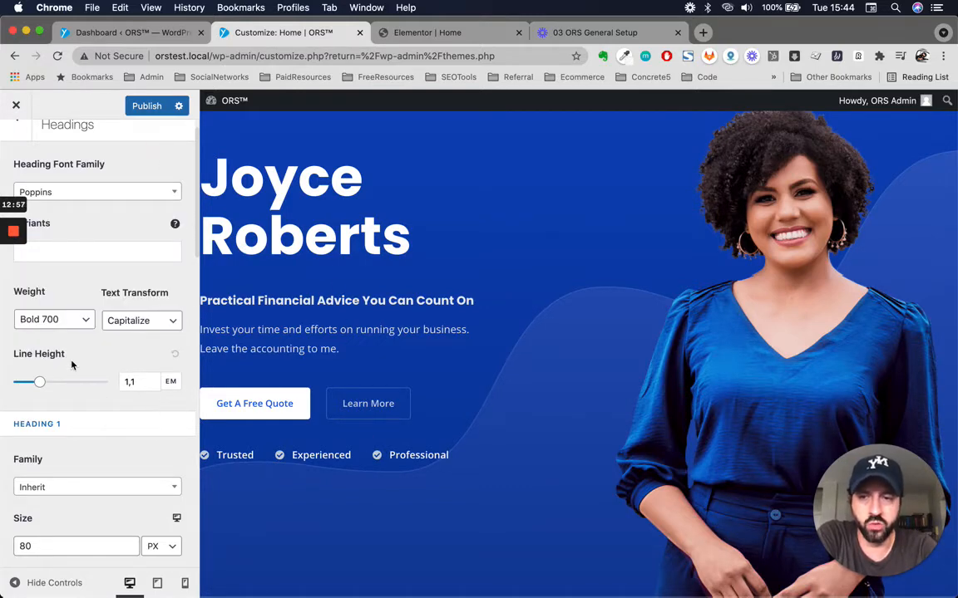
pyautogui.scroll(-10, 71, 365)
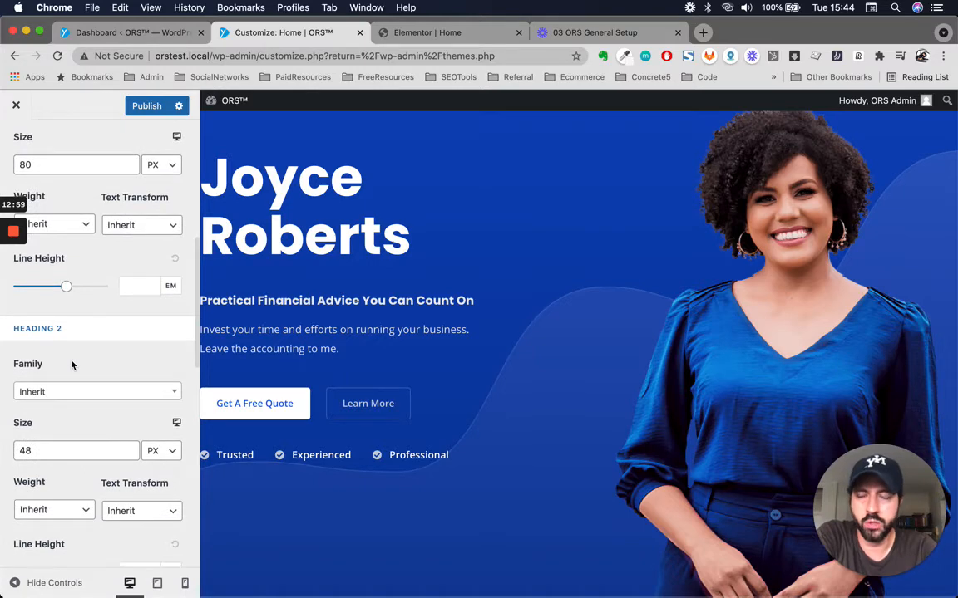
pyautogui.scroll(10, 72, 365)
pyautogui.click(13, 140)
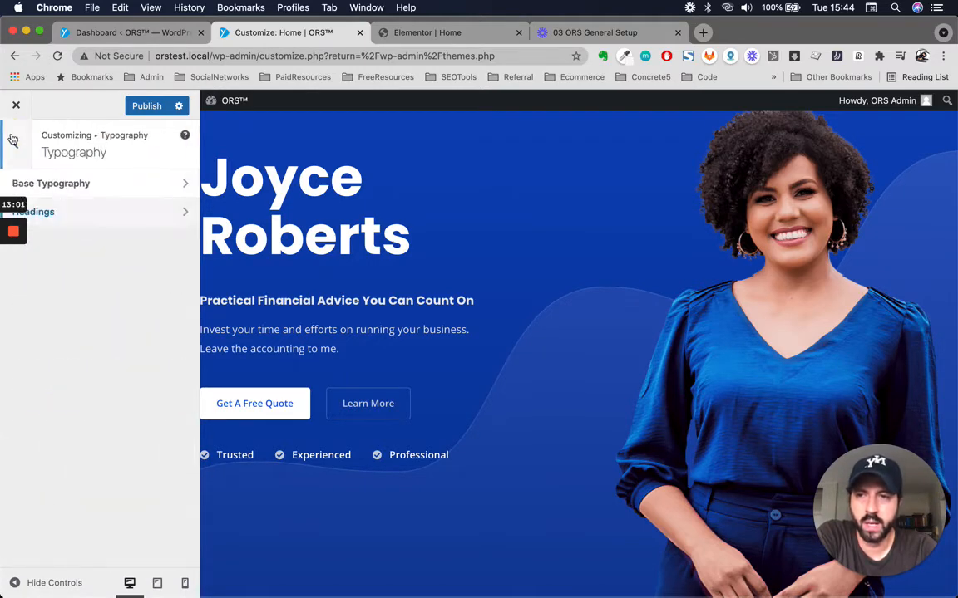
# Open the theme's global Colors settings and compare them with the hero and Services sections of the page
pyautogui.click(14, 140)
pyautogui.click(92, 212)
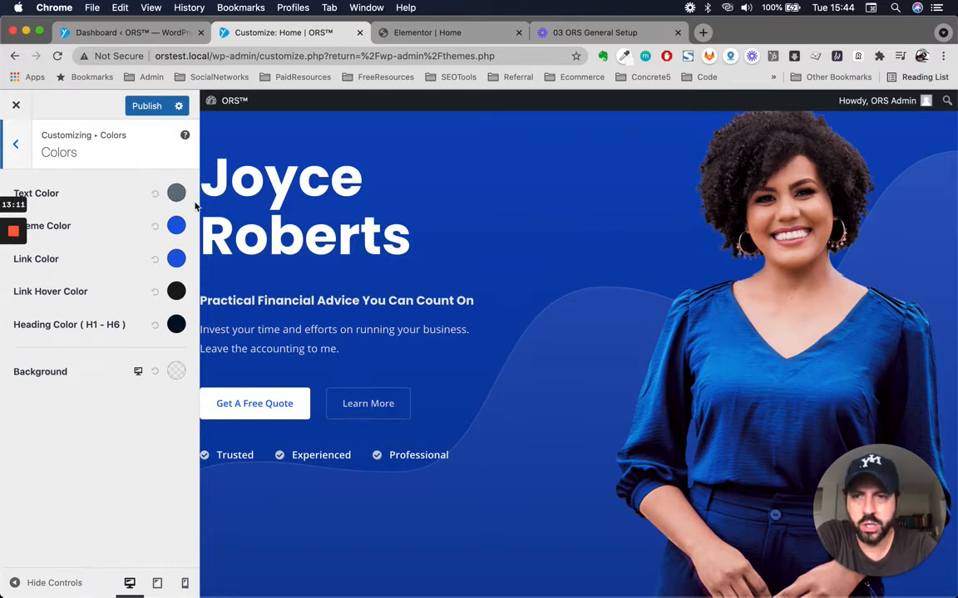
pyautogui.scroll(-5, 355, 413)
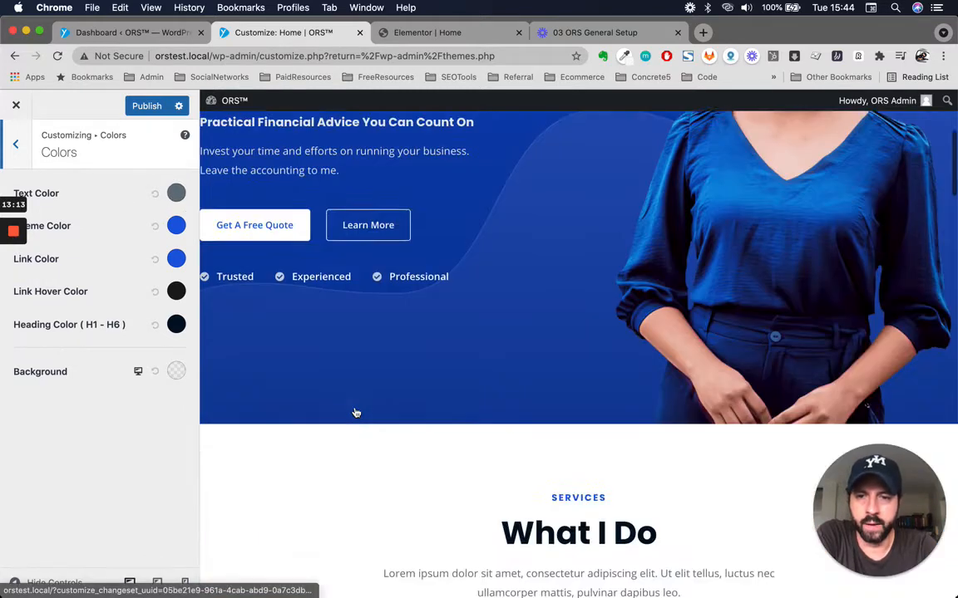
pyautogui.scroll(5, 522, 195)
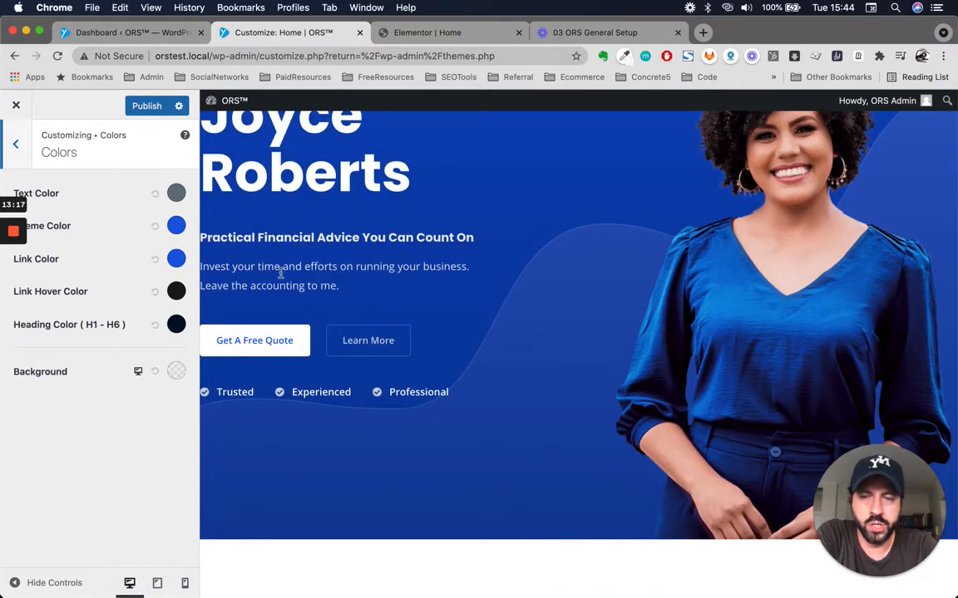
# In the Elementor tab, inspect the text color of the hero paragraph and look over the surrounding hero section
pyautogui.click(469, 35)
pyautogui.click(355, 421)
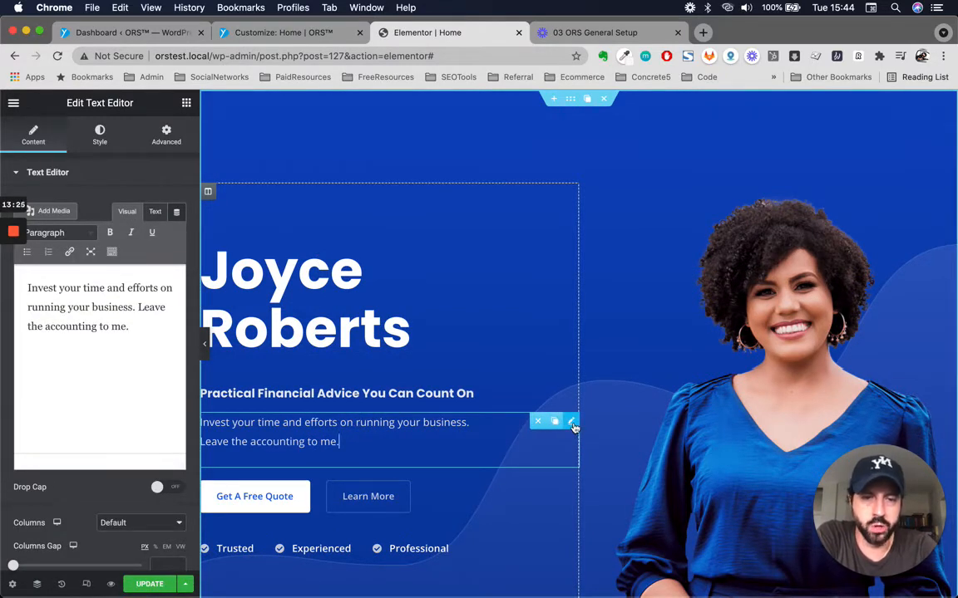
pyautogui.click(336, 424)
pyautogui.click(101, 131)
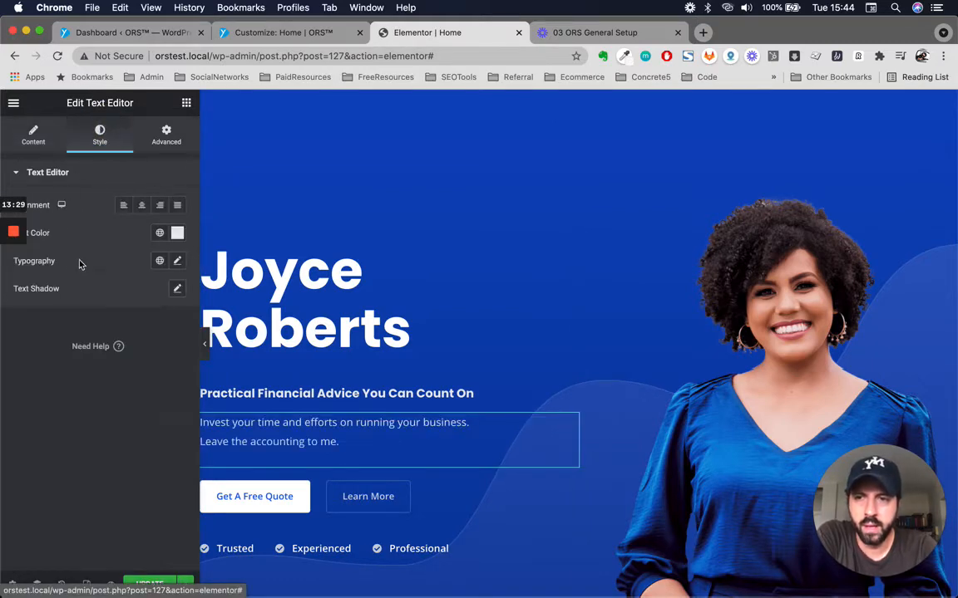
pyautogui.click(177, 233)
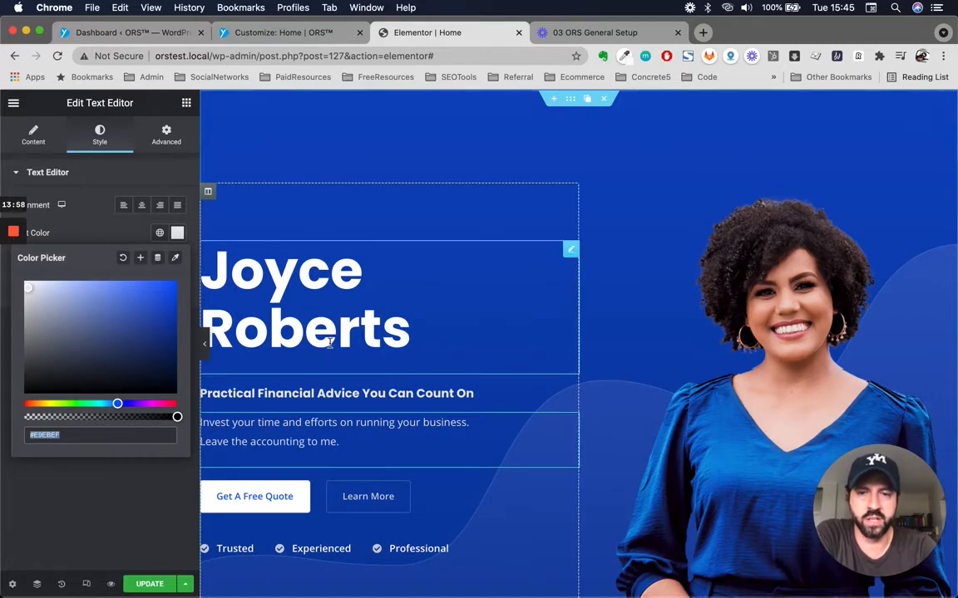
pyautogui.click(91, 228)
pyautogui.scroll(-2, 360, 425)
pyautogui.scroll(1, 360, 425)
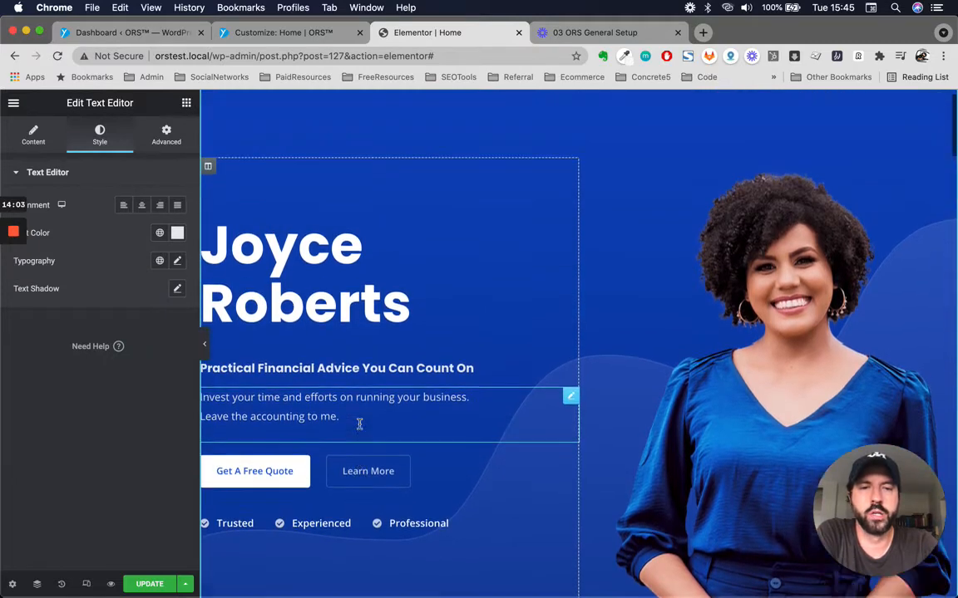
pyautogui.scroll(-3, 360, 425)
pyautogui.scroll(4, 359, 423)
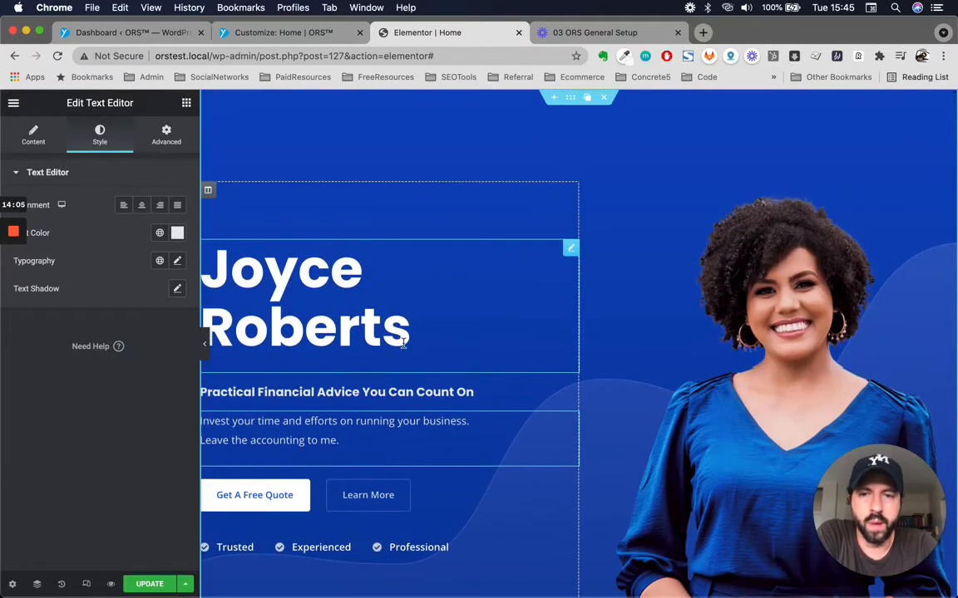
pyautogui.scroll(-2, 617, 457)
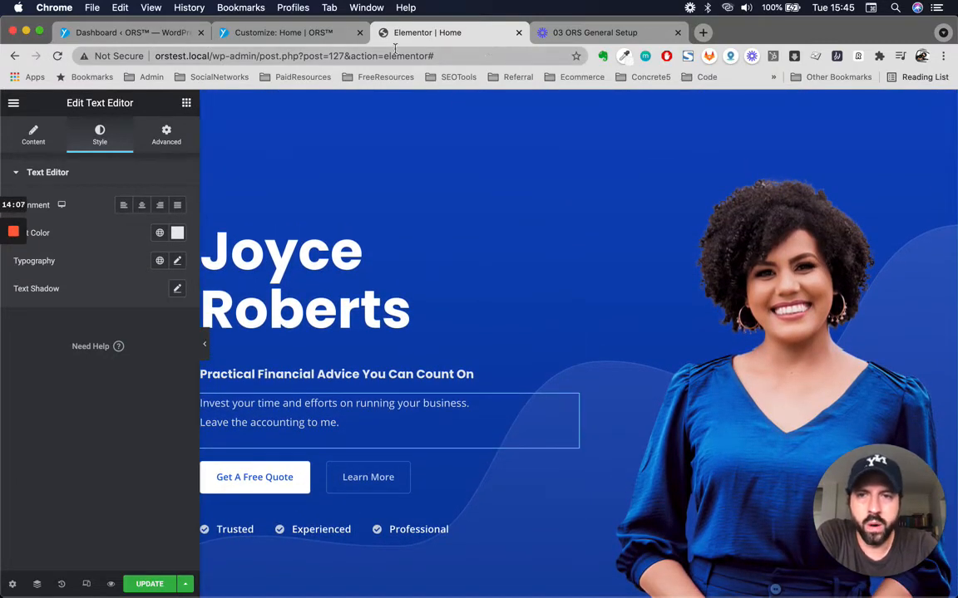
# Back in the Customizer's color settings, copy the Theme Color's hex value #1a5ce0
pyautogui.click(164, 38)
pyautogui.click(246, 37)
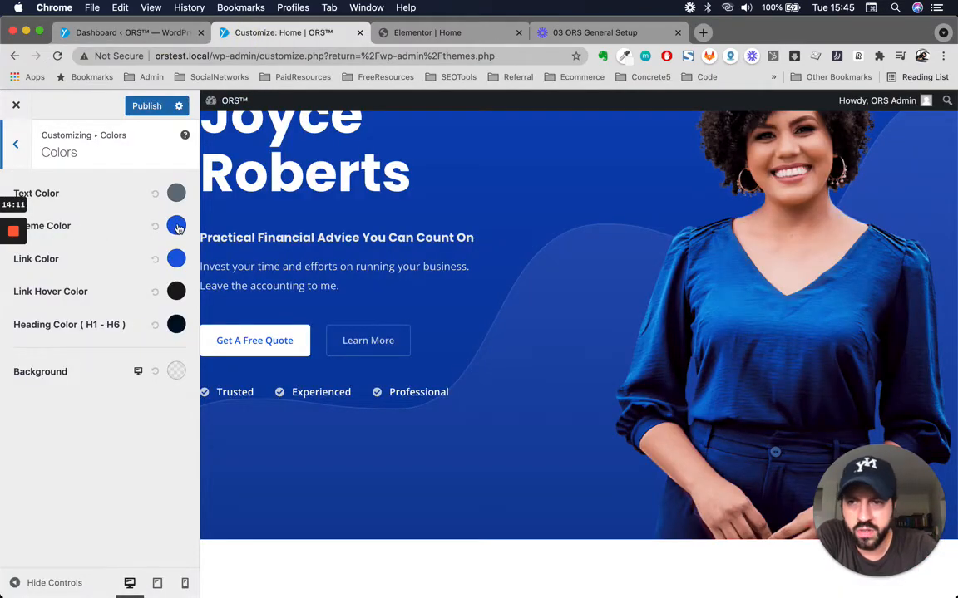
pyautogui.click(176, 226)
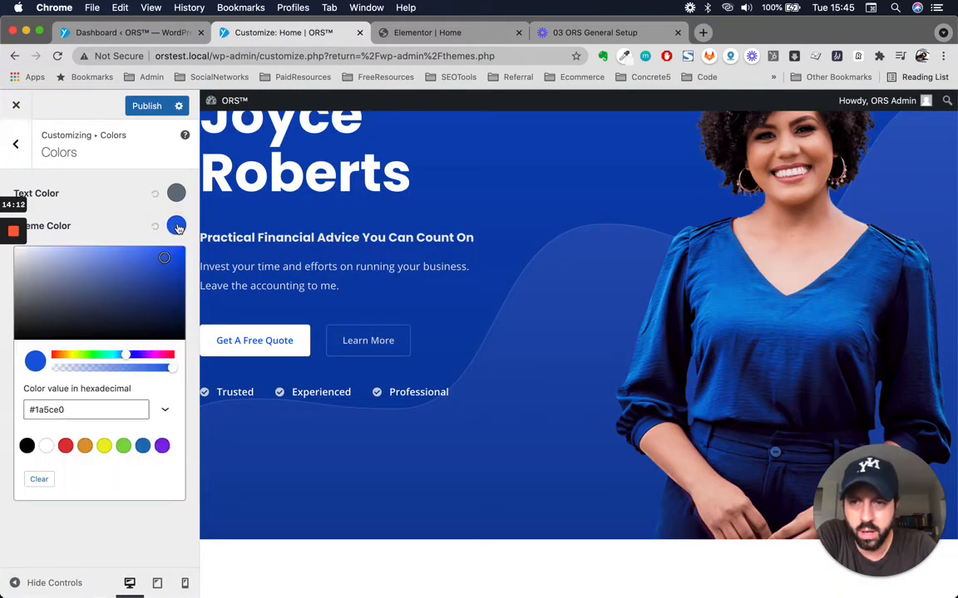
pyautogui.click(75, 406)
pyautogui.moveTo(75, 407); pyautogui.dragTo(23, 415)
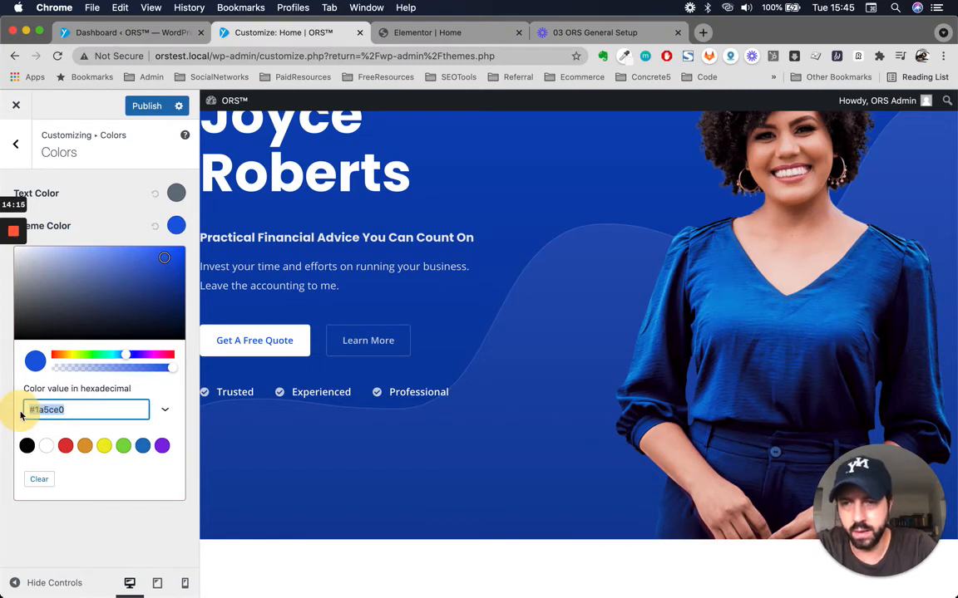
pyautogui.press('super+c')
# Return to Elementor and open the site-wide Global Colors settings from the hero paragraph's text color
pyautogui.click(464, 31)
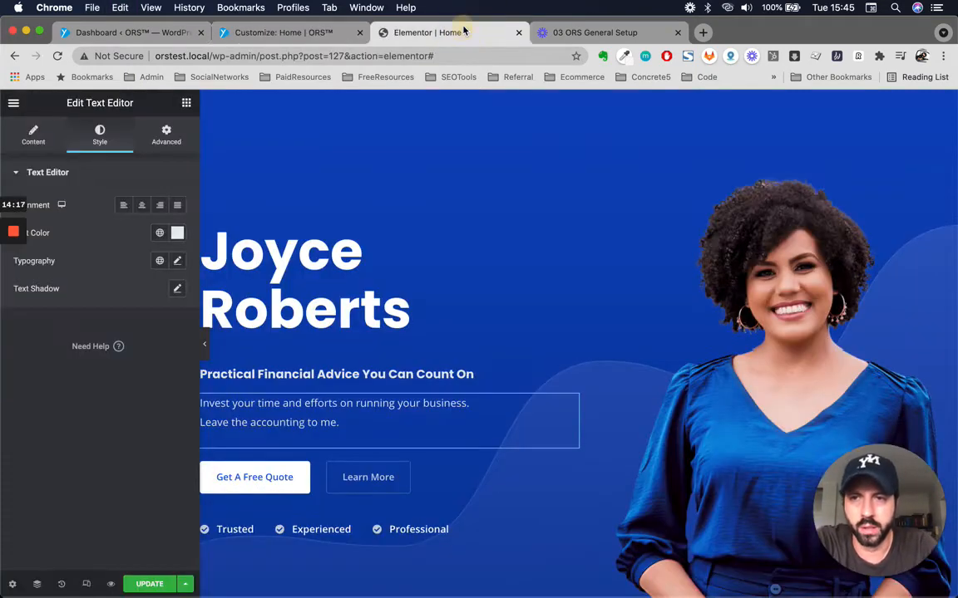
pyautogui.click(160, 233)
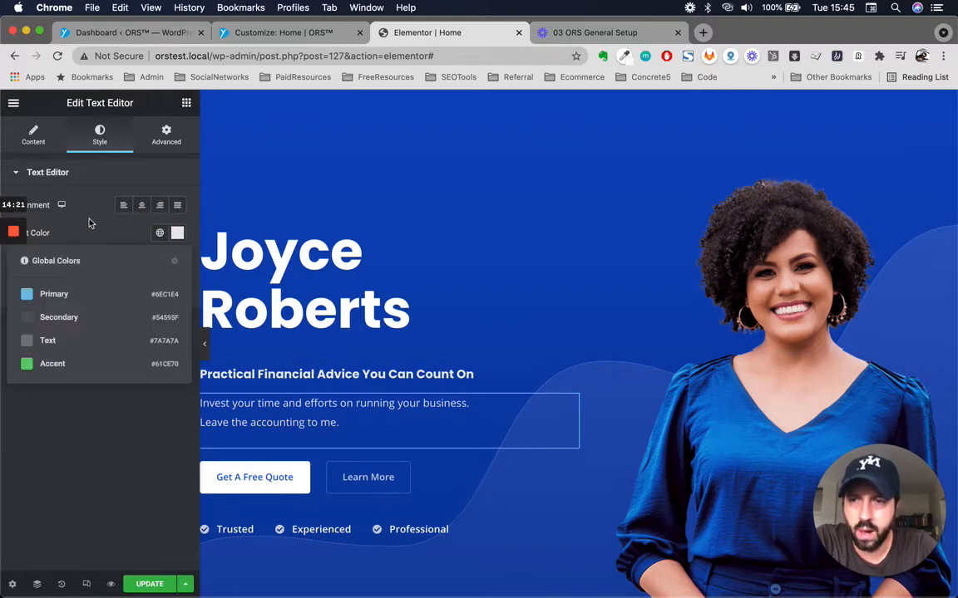
pyautogui.click(160, 233)
pyautogui.click(159, 233)
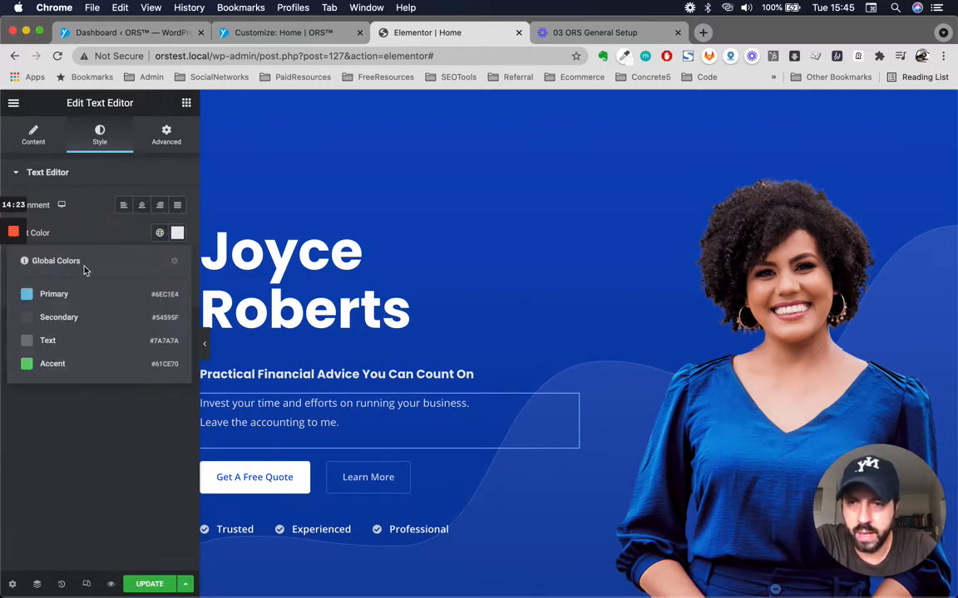
pyautogui.click(174, 264)
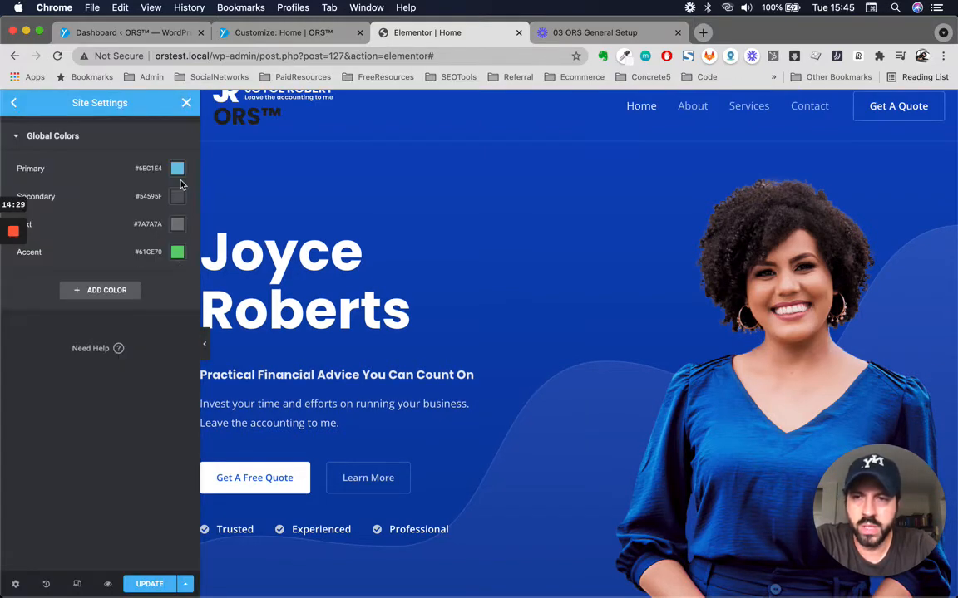
# Set the Primary global color to the copied value #1a5ce0
pyautogui.click(178, 168)
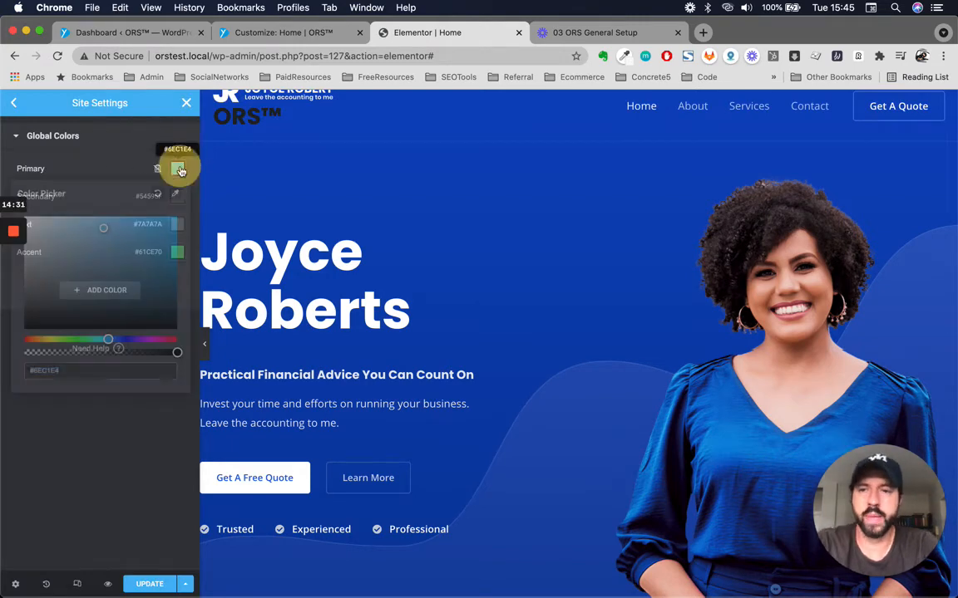
pyautogui.click(102, 366)
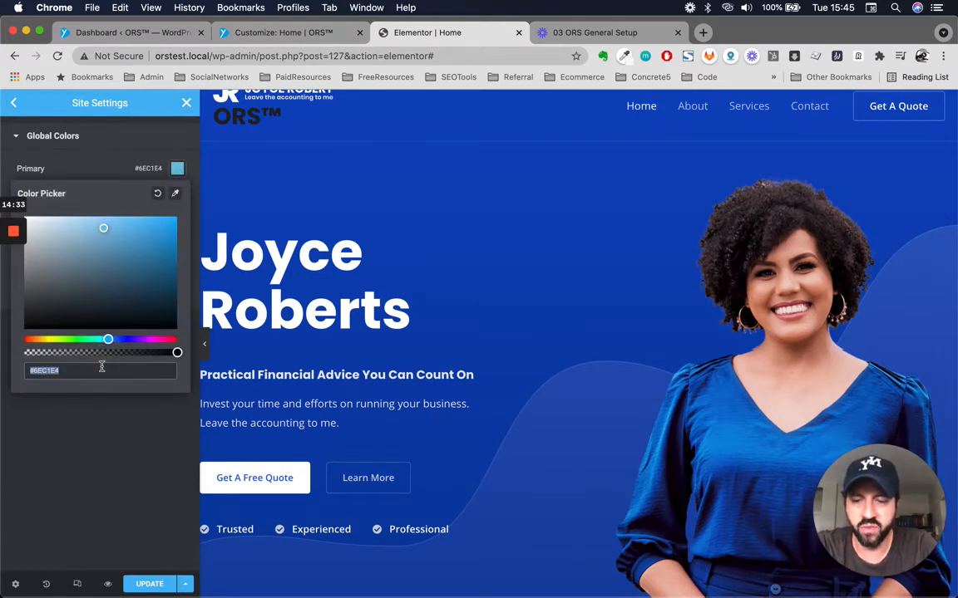
pyautogui.press('super+v')
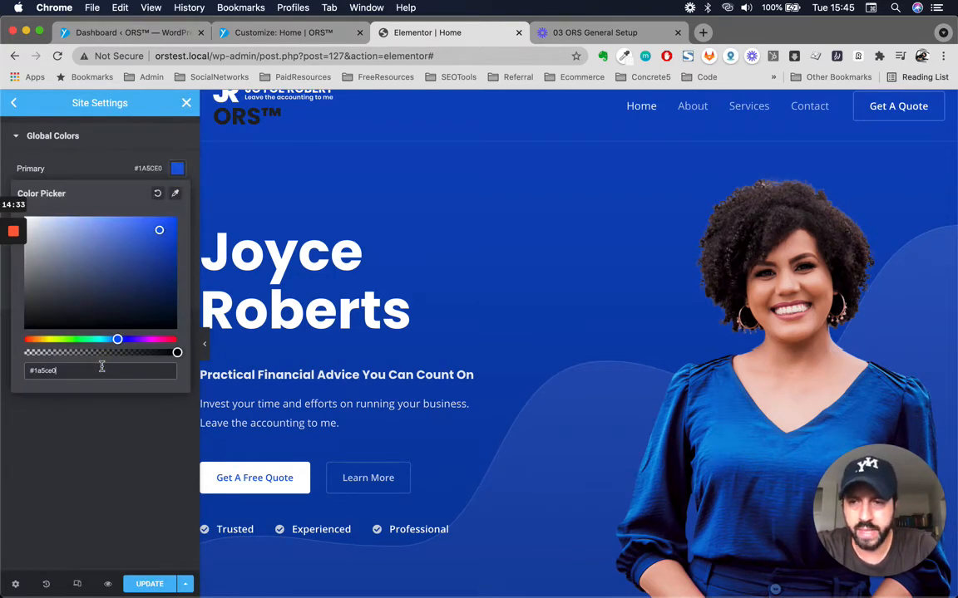
pyautogui.click(117, 413)
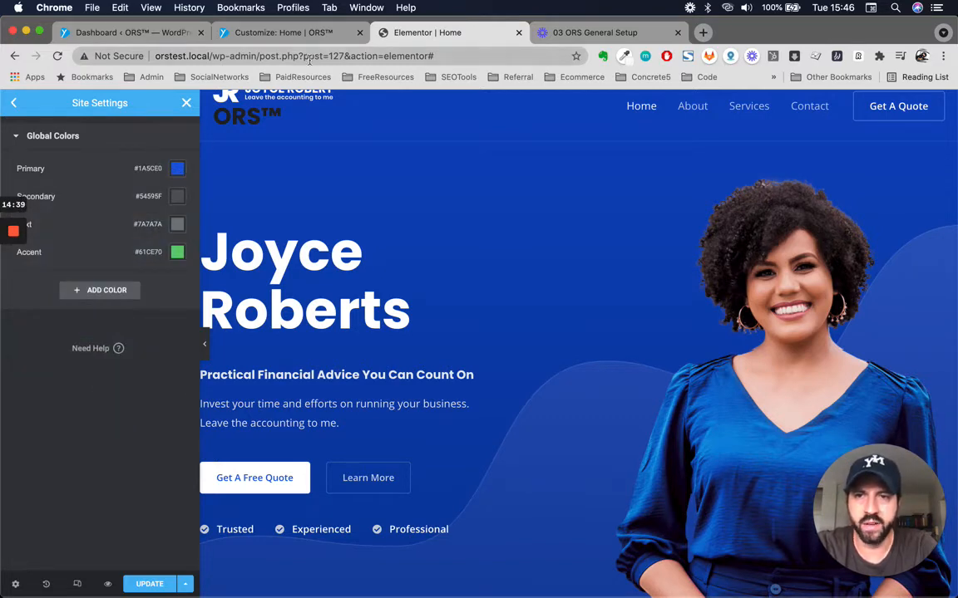
# Check the hex values of the Link, Theme and Link Hover colors in the Customizer, and return to Elementor's Global Colors
pyautogui.click(324, 33)
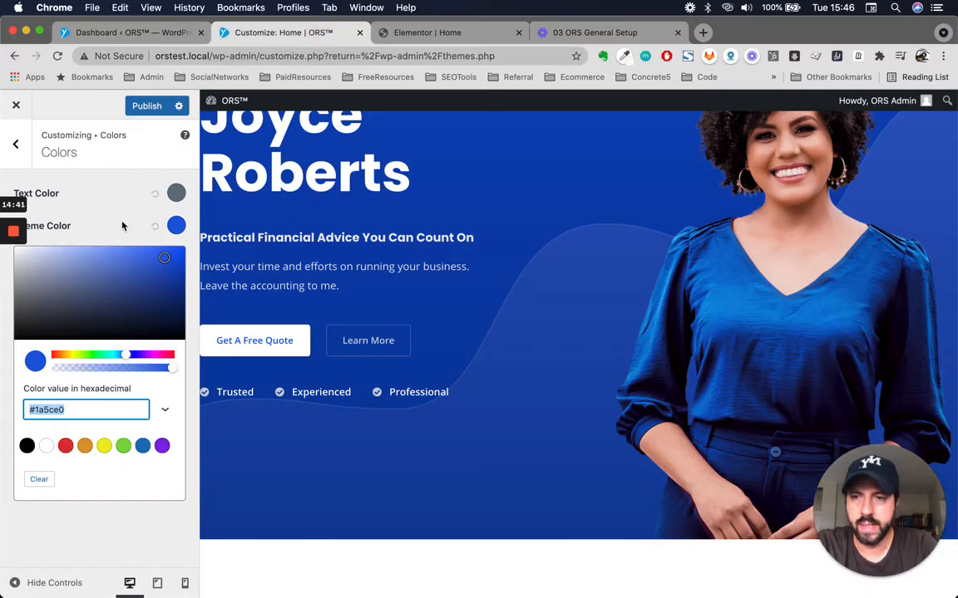
pyautogui.click(109, 198)
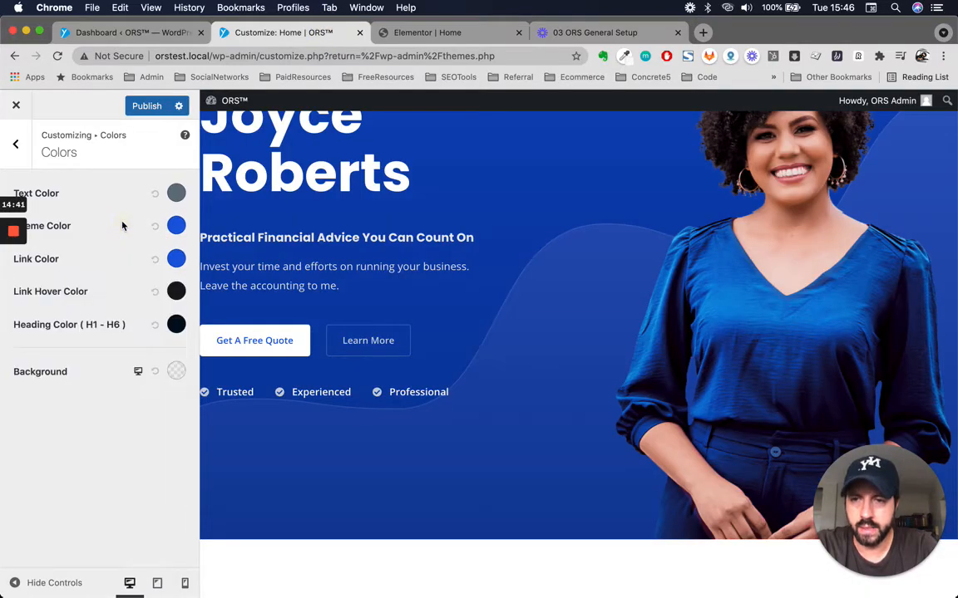
pyautogui.click(176, 259)
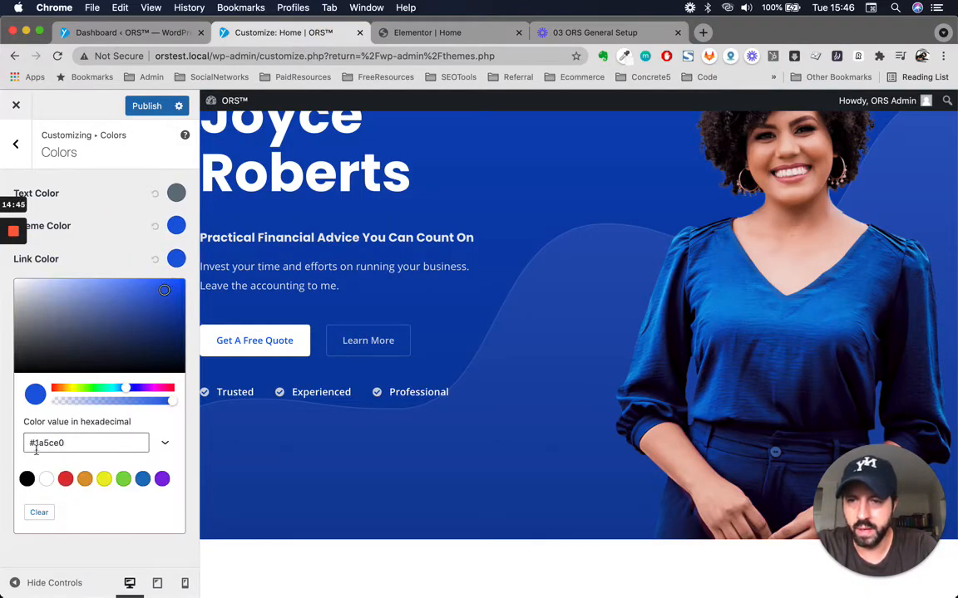
pyautogui.click(175, 226)
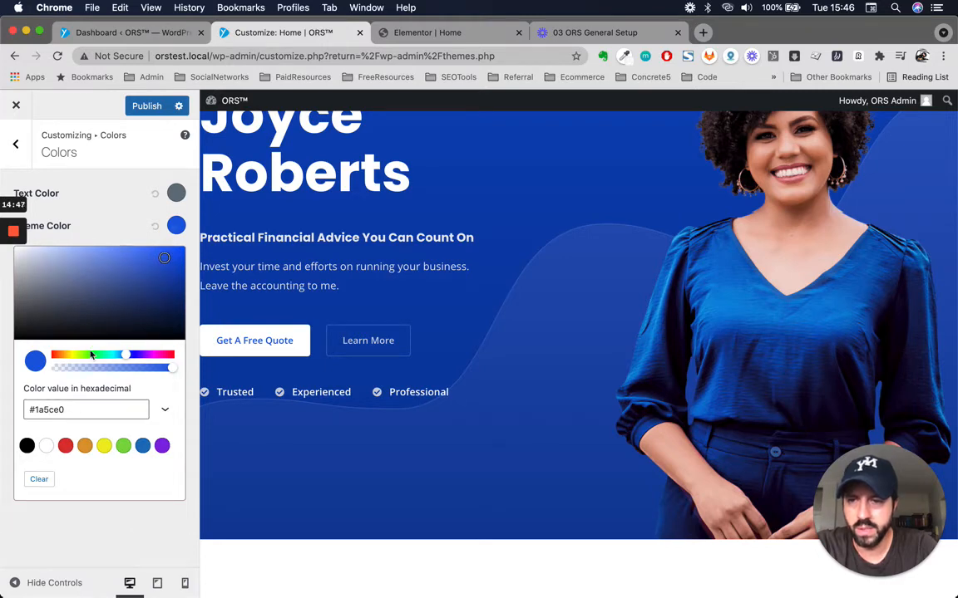
pyautogui.click(121, 233)
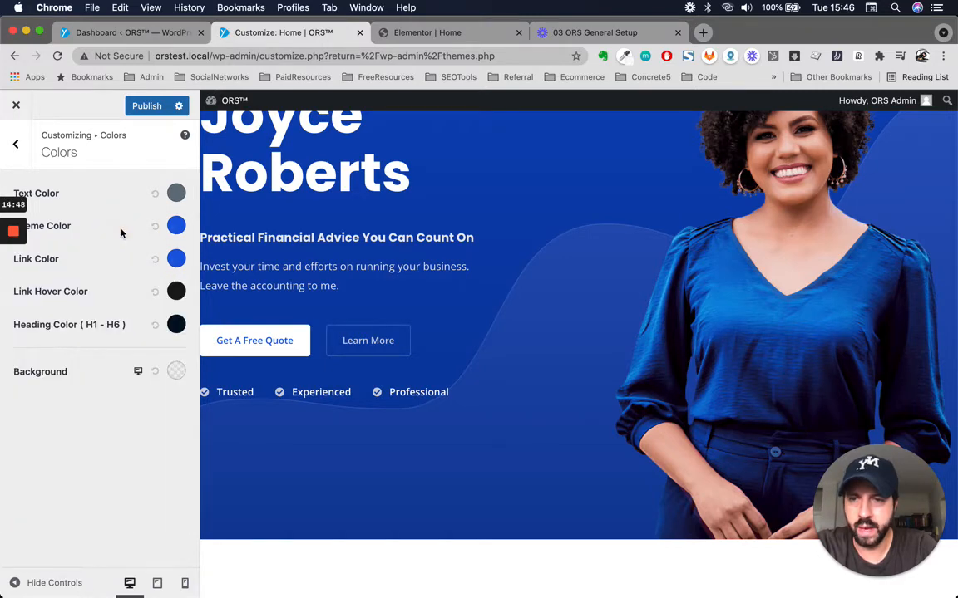
pyautogui.click(176, 291)
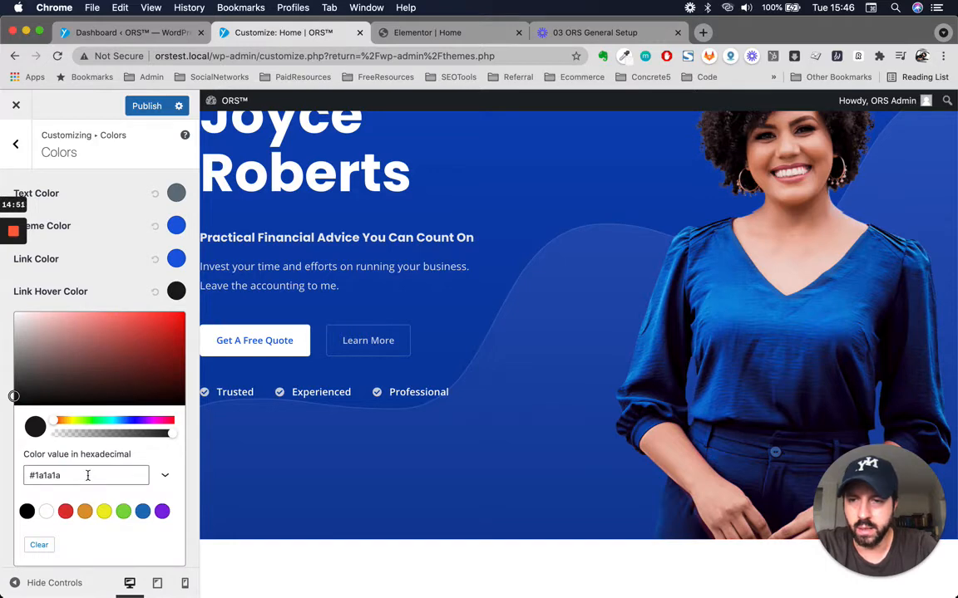
pyautogui.click(105, 271)
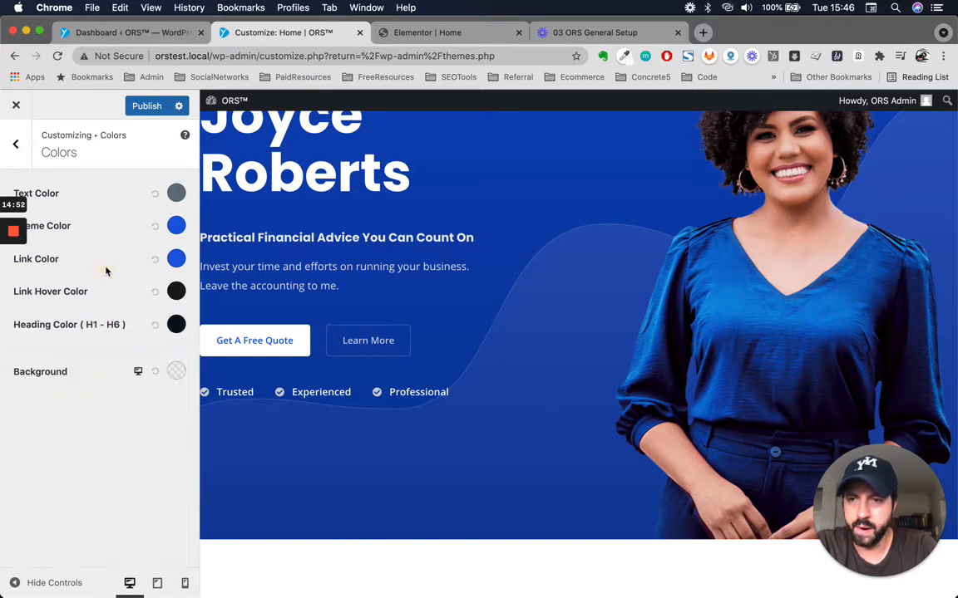
pyautogui.click(413, 34)
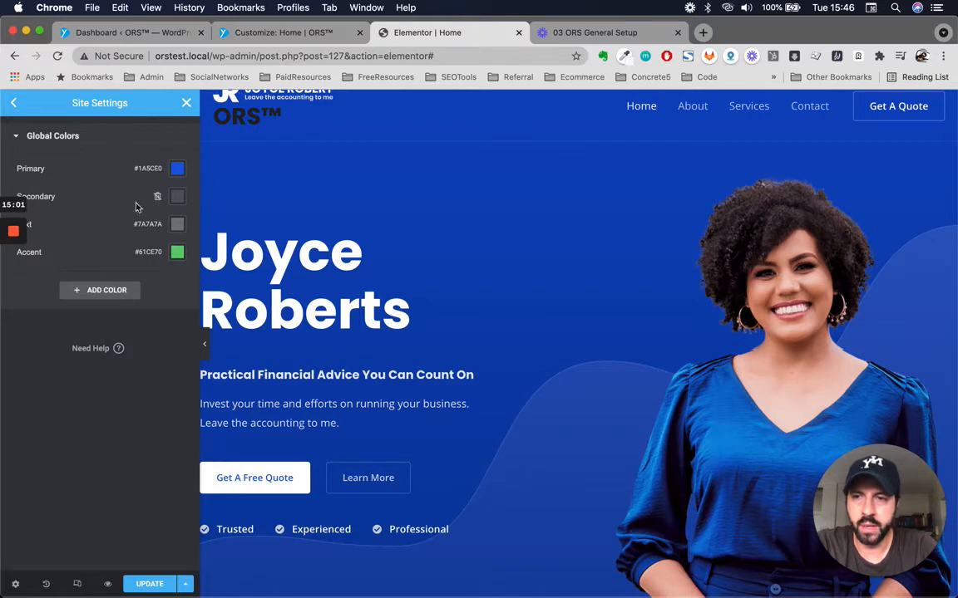
# Back in the Customizer's color settings, copy the Text Color's hex value #67757f
pyautogui.click(291, 36)
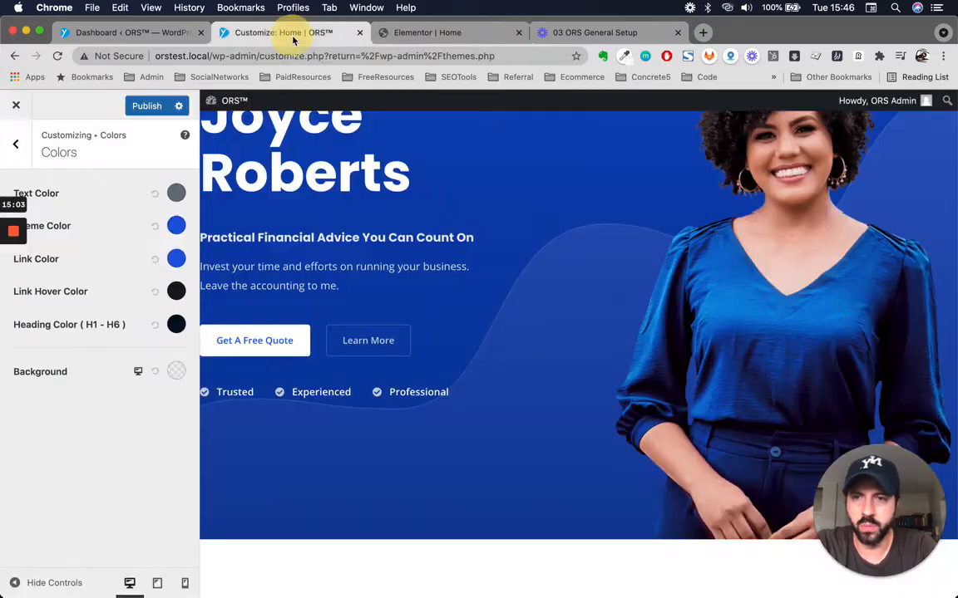
pyautogui.click(175, 192)
pyautogui.tripleClick(93, 370)
pyautogui.press('super+c')
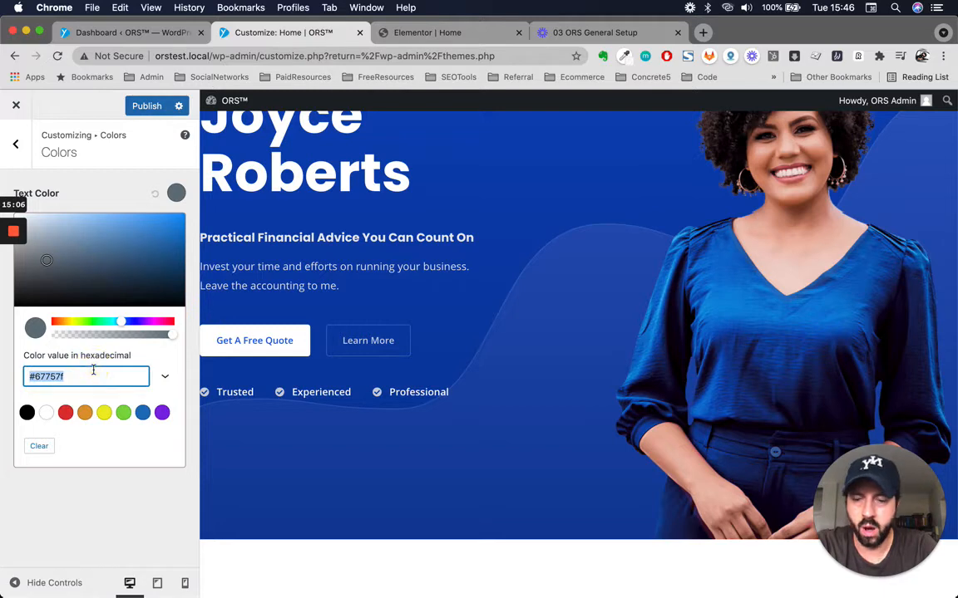
# Return to Elementor and set the Text global color to the copied value #67757f
pyautogui.click(416, 35)
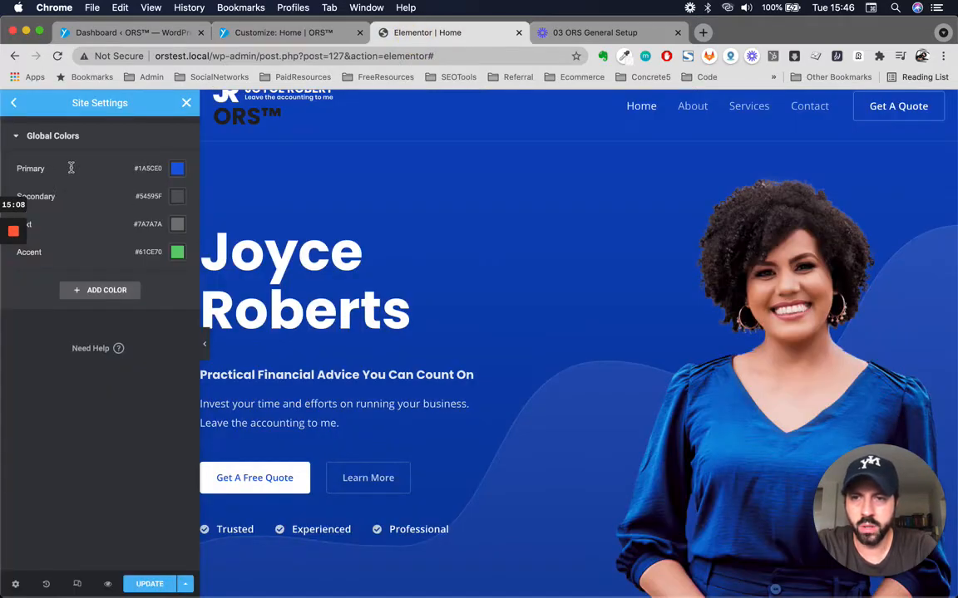
pyautogui.click(178, 223)
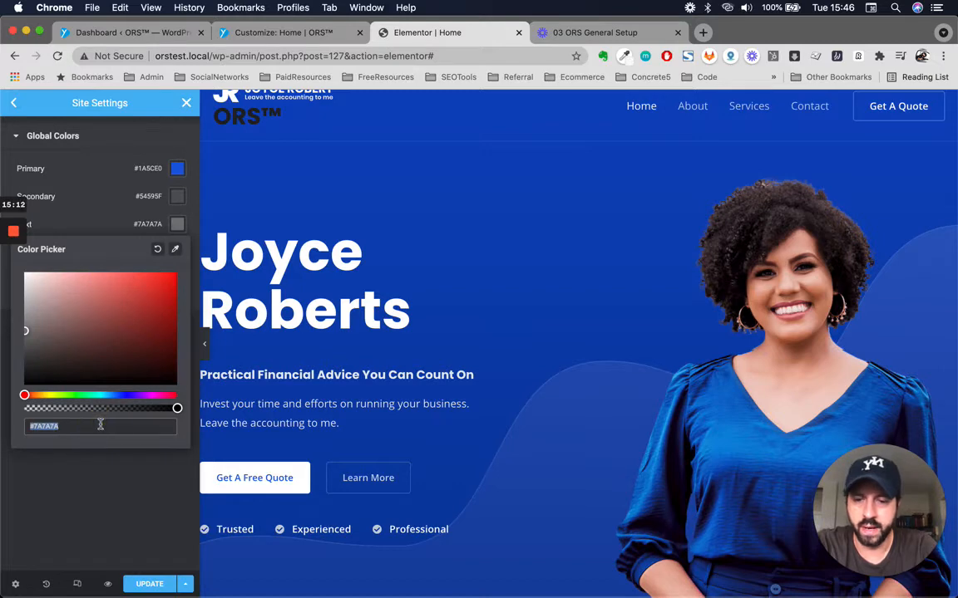
pyautogui.press('super+v')
pyautogui.click(92, 499)
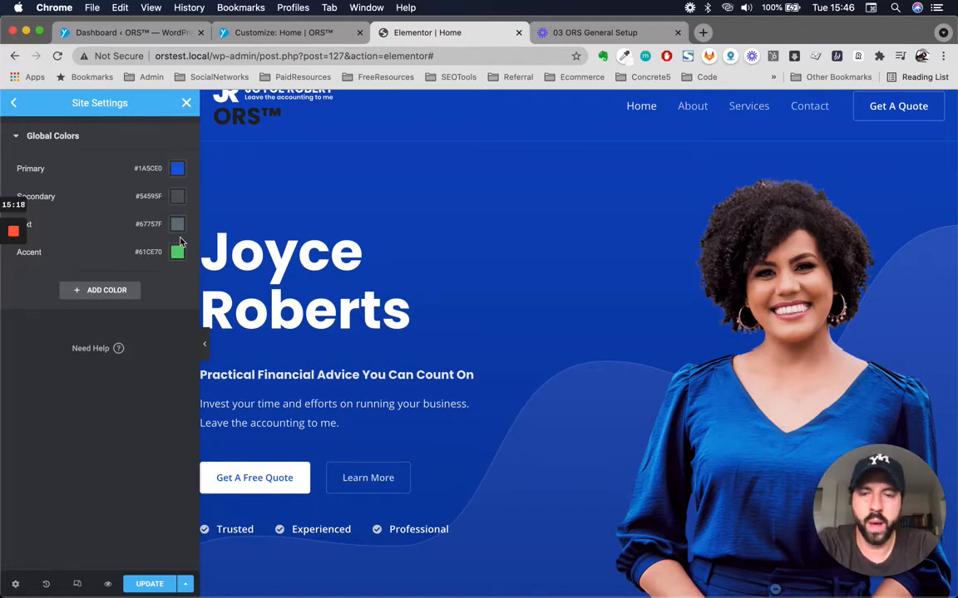
# Save the updated global colors and leave the Site Settings
pyautogui.scroll(-6, 329, 434)
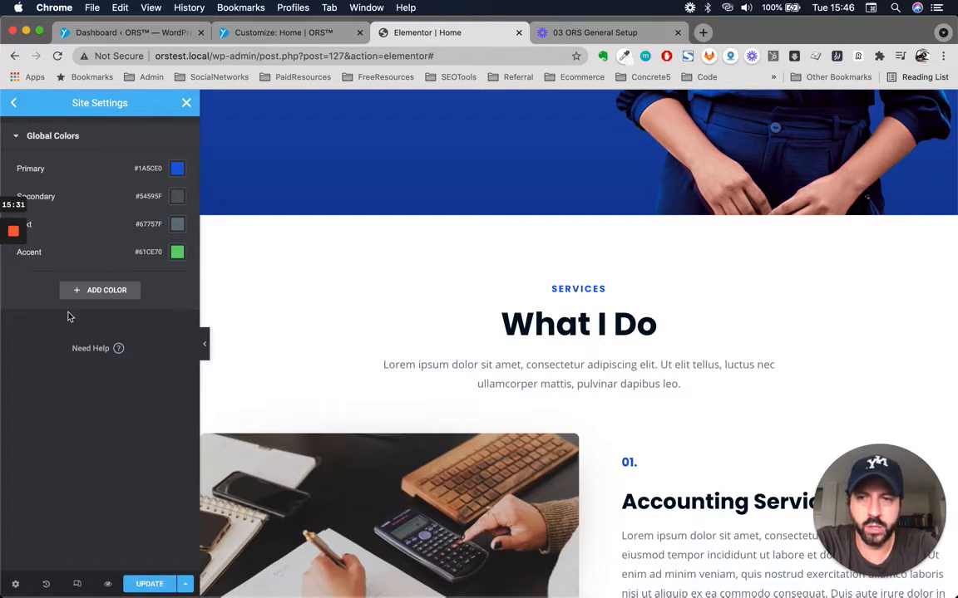
pyautogui.click(142, 583)
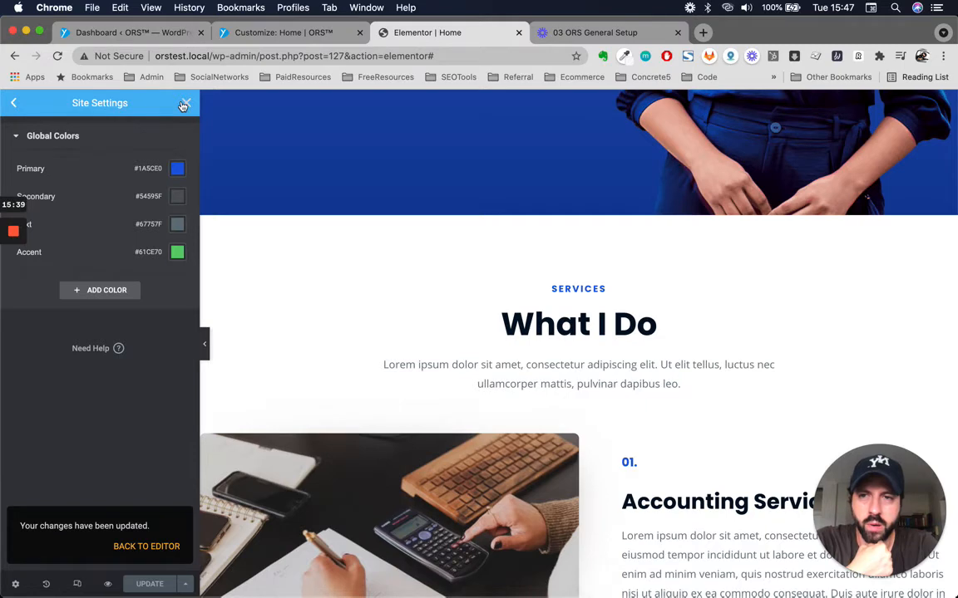
pyautogui.click(184, 104)
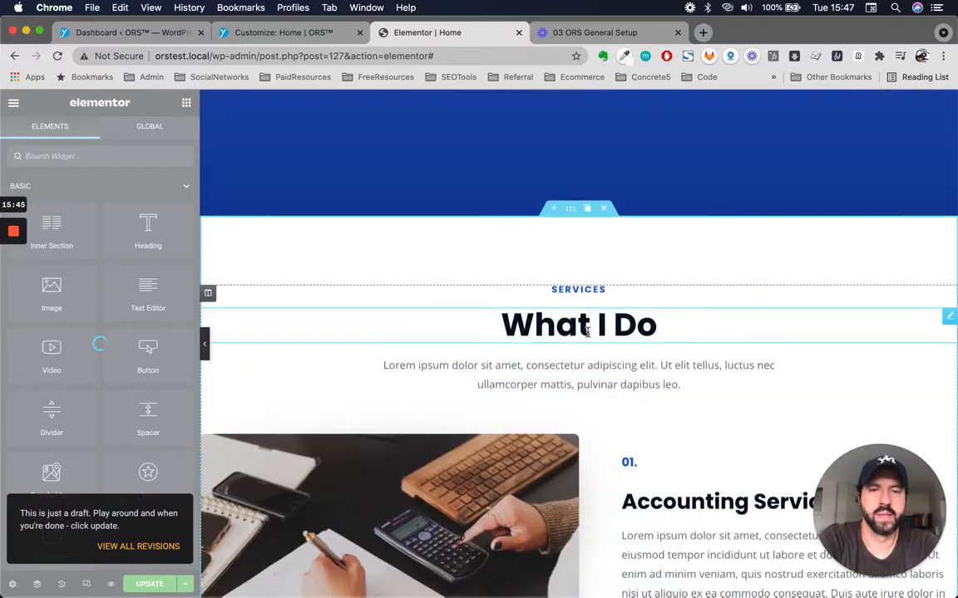
# Select the "What I Do" heading in the Services section and apply the Primary global color to its text
pyautogui.click(589, 330)
pyautogui.scroll(-10, 558, 419)
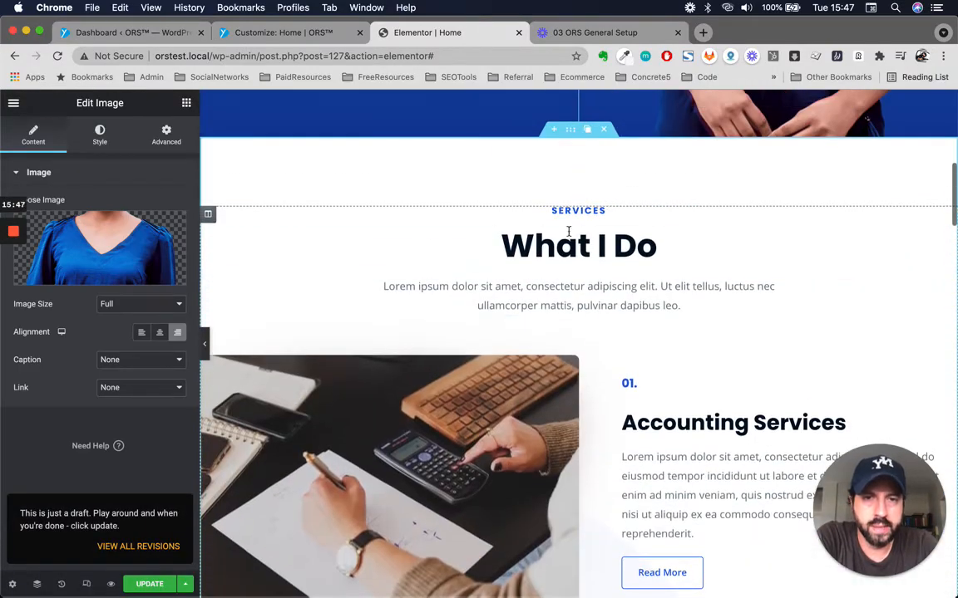
pyautogui.doubleClick(568, 243)
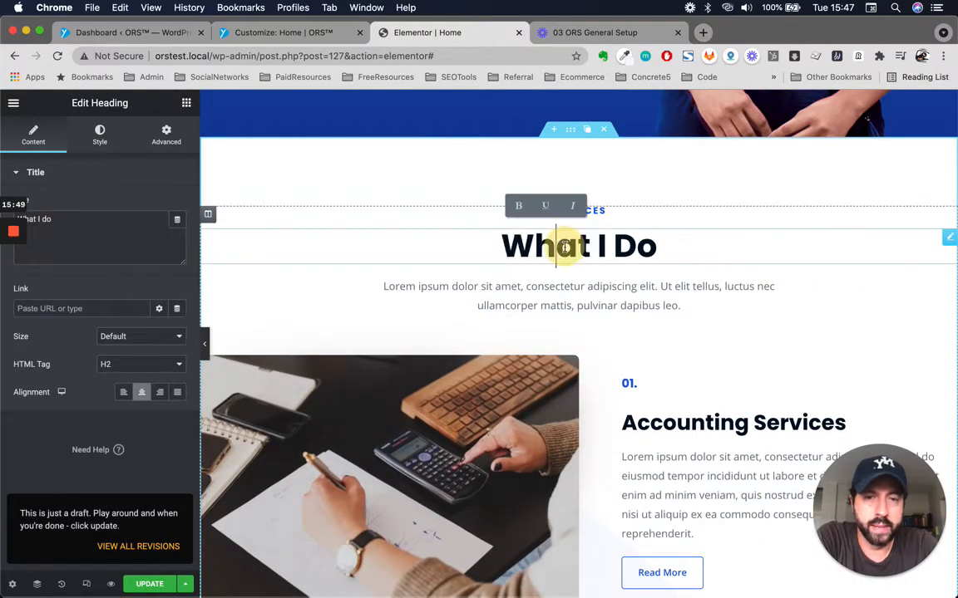
pyautogui.tripleClick(565, 247)
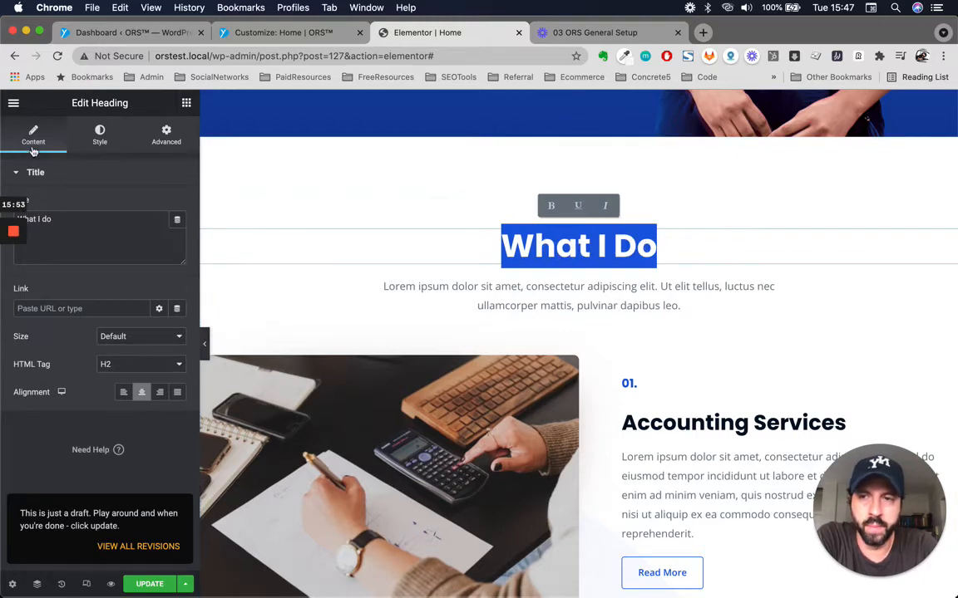
pyautogui.tripleClick(574, 250)
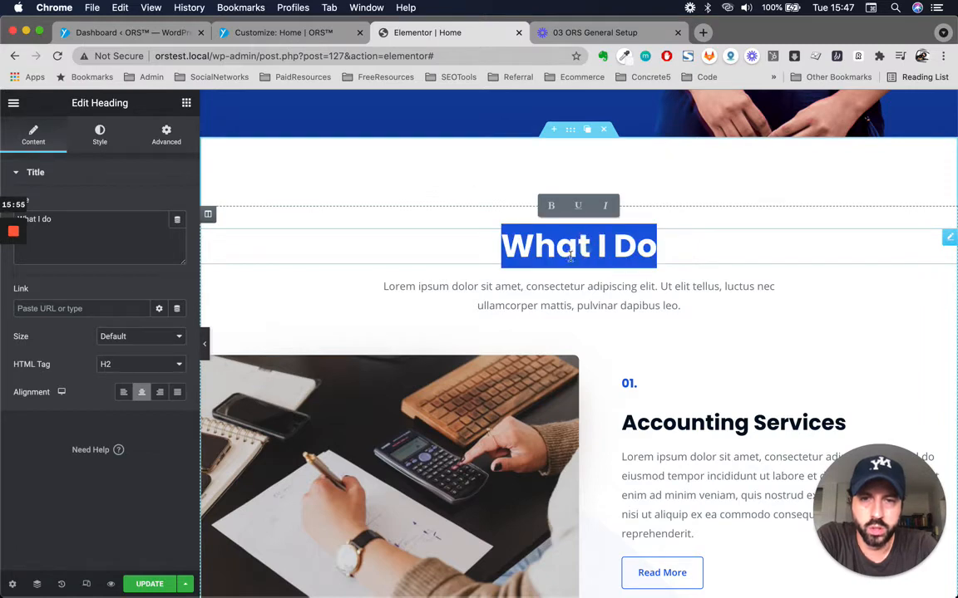
pyautogui.click(95, 119)
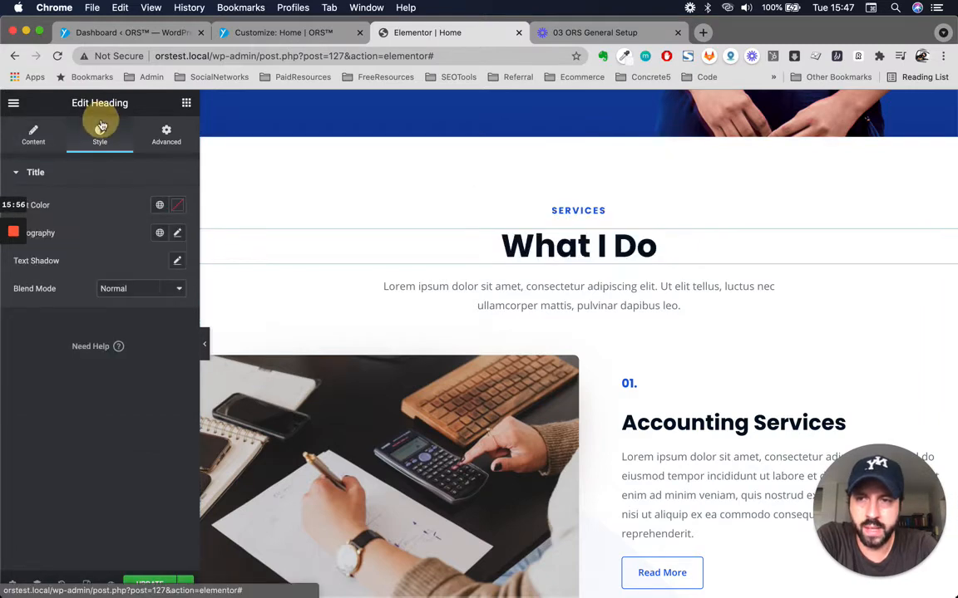
pyautogui.click(159, 208)
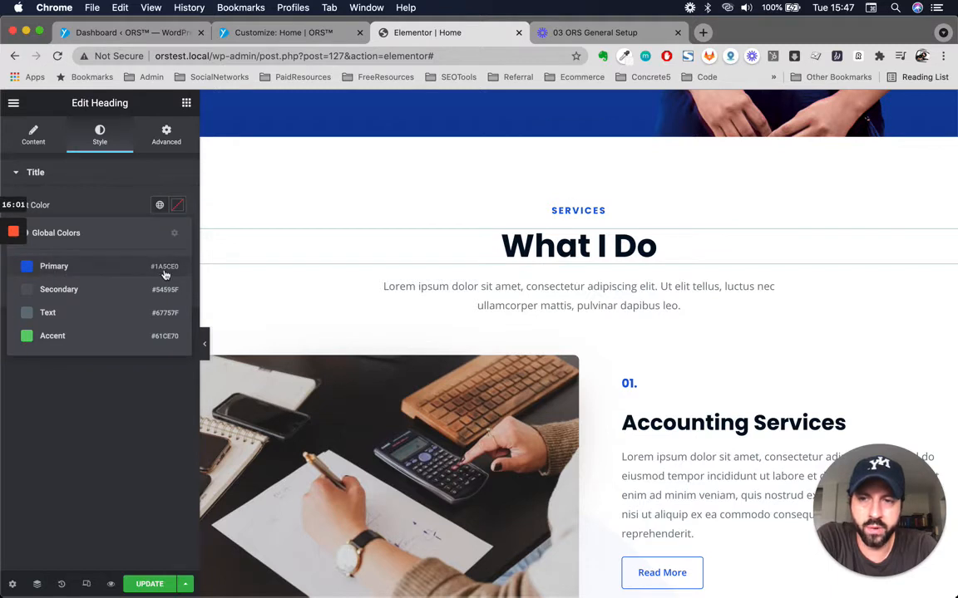
pyautogui.click(48, 268)
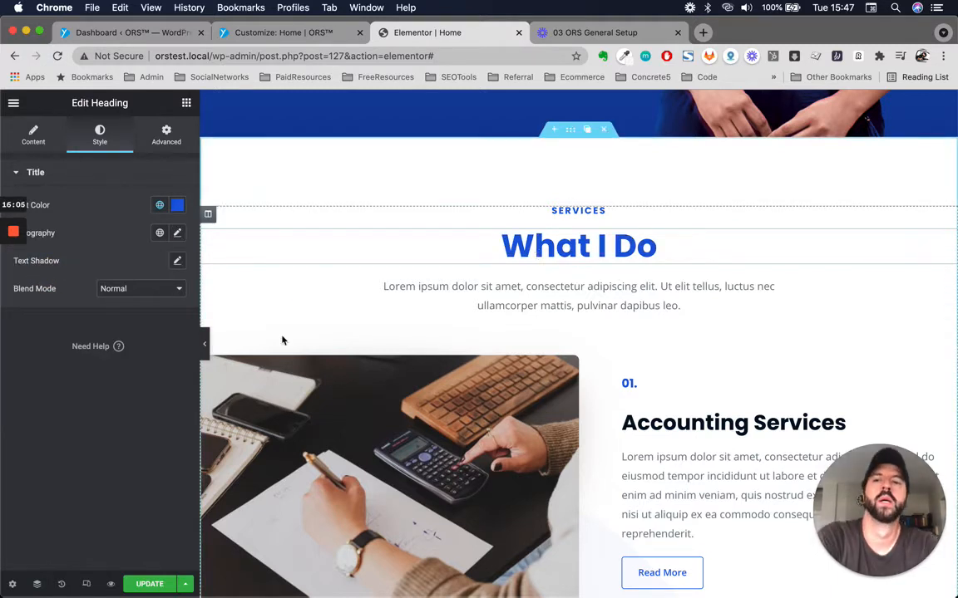
pyautogui.scroll(-1, 555, 320)
pyautogui.scroll(5, 555, 321)
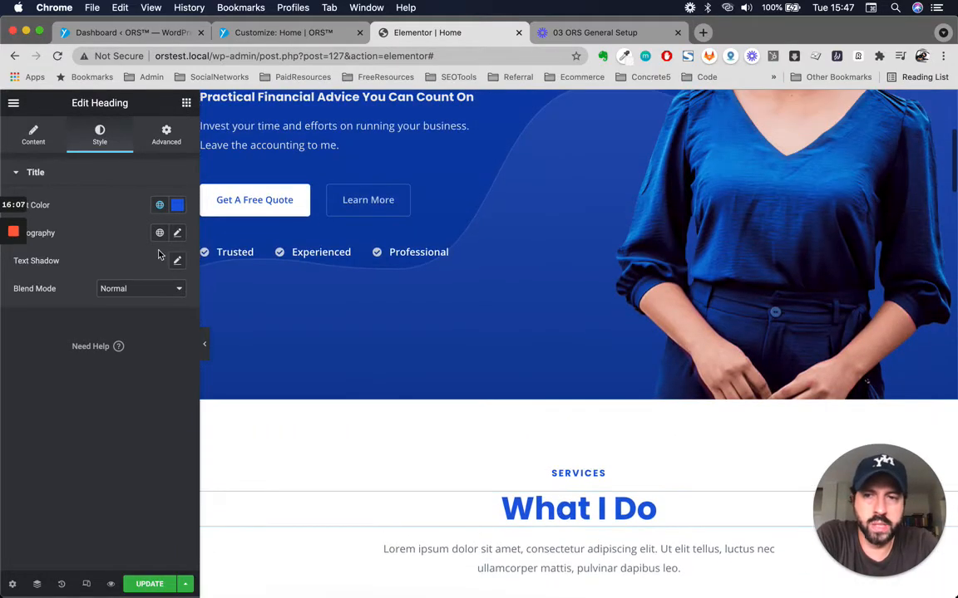
pyautogui.scroll(-3, 401, 412)
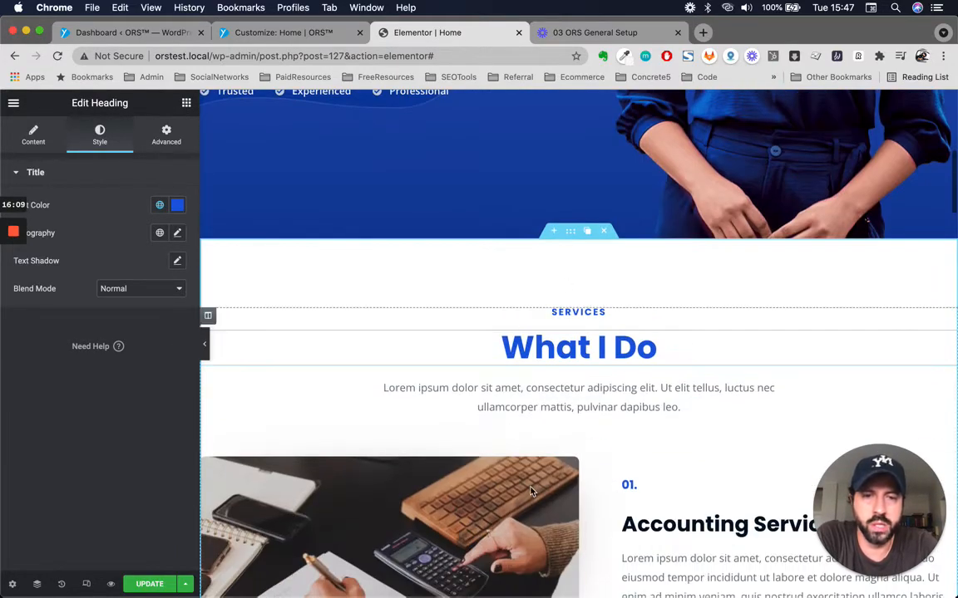
pyautogui.scroll(-3, 479, 438)
pyautogui.scroll(6, 455, 511)
pyautogui.scroll(-4, 449, 511)
pyautogui.scroll(1, 448, 512)
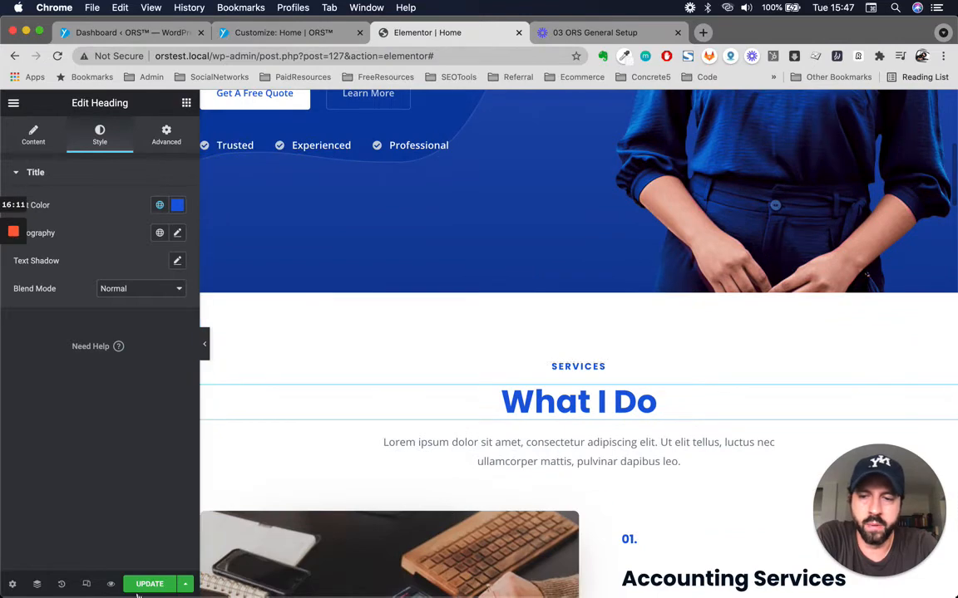
# Reset the "What I Do" heading's text color to its default and update the page
pyautogui.click(177, 207)
pyautogui.click(123, 231)
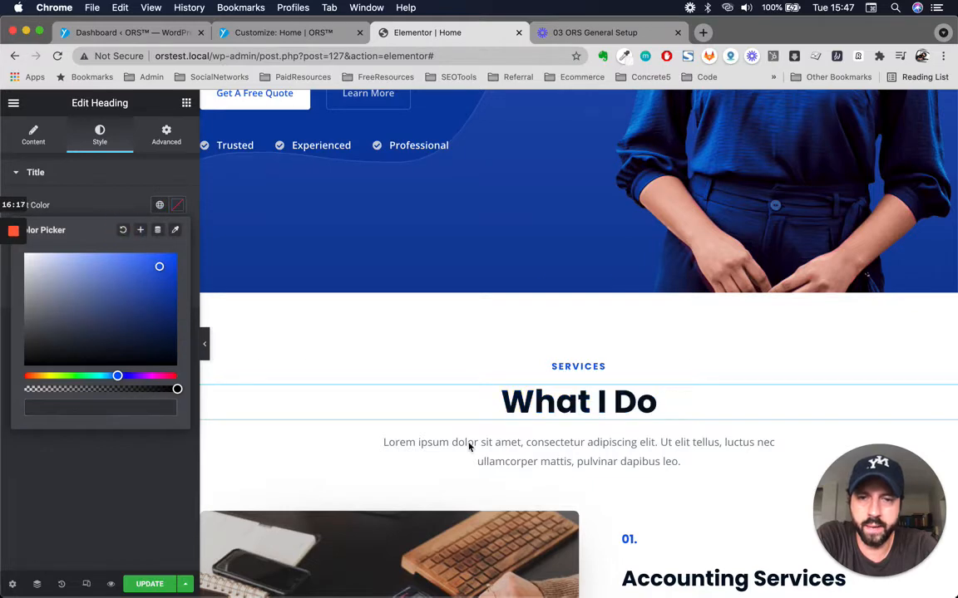
pyautogui.scroll(3, 576, 402)
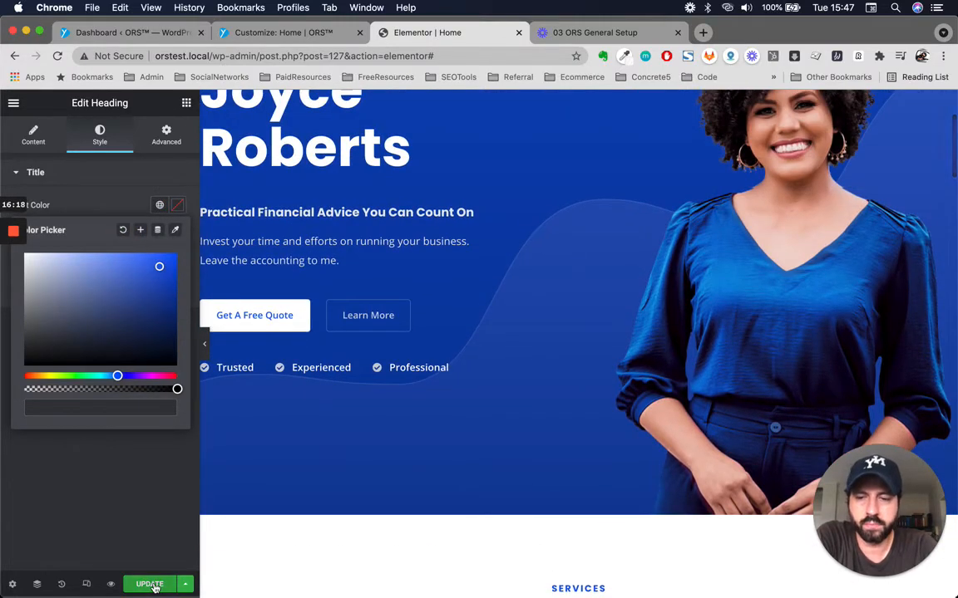
pyautogui.scroll(-10, 577, 491)
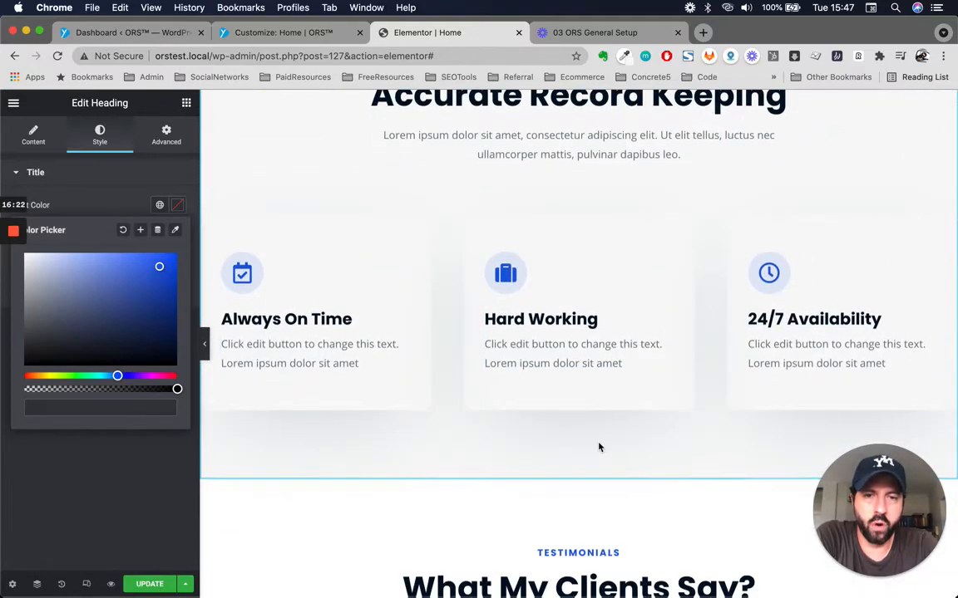
pyautogui.scroll(-6, 598, 447)
pyautogui.scroll(6, 598, 447)
pyautogui.scroll(15, 598, 446)
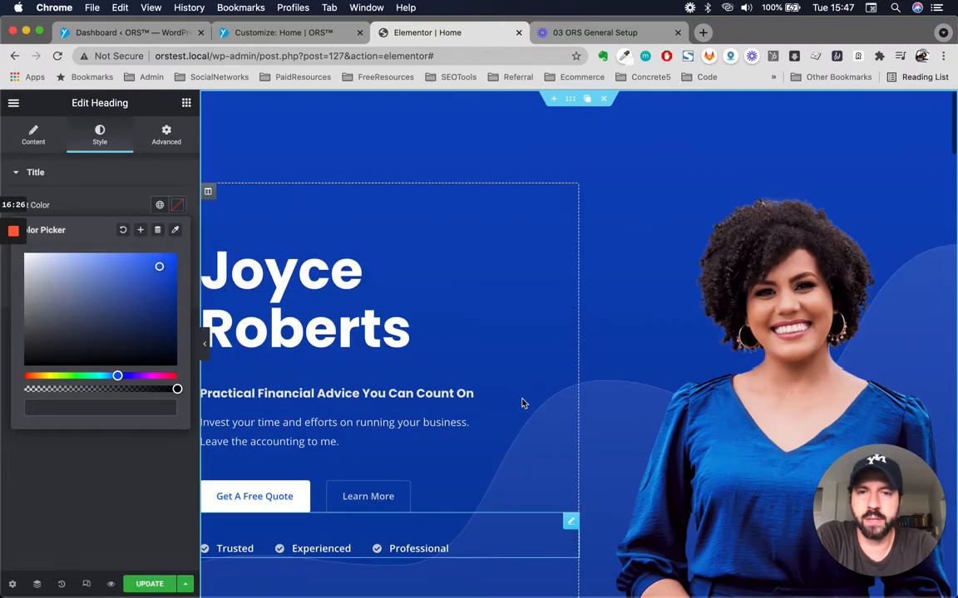
pyautogui.scroll(-10, 521, 397)
pyautogui.scroll(-12, 489, 347)
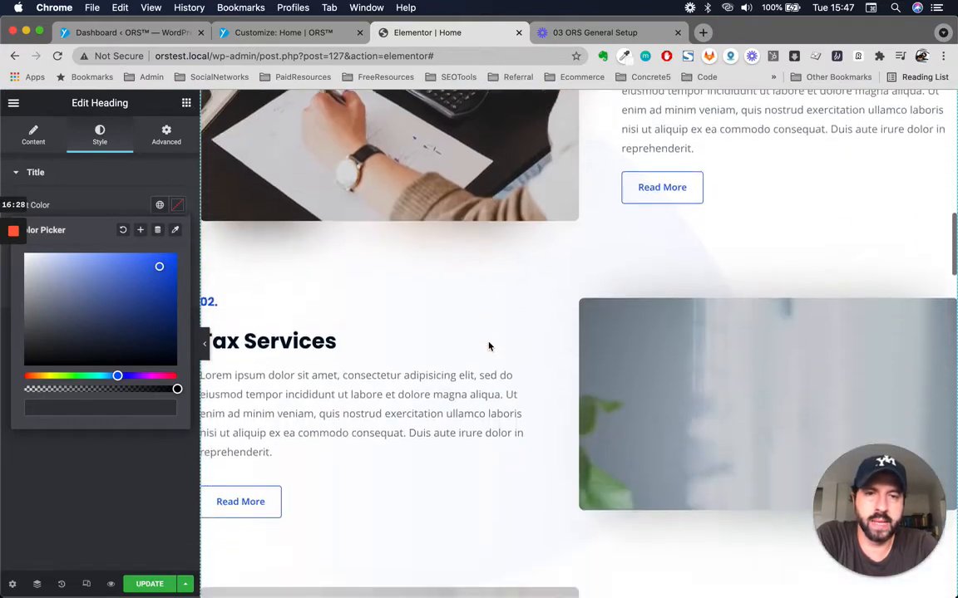
pyautogui.scroll(-5, 489, 347)
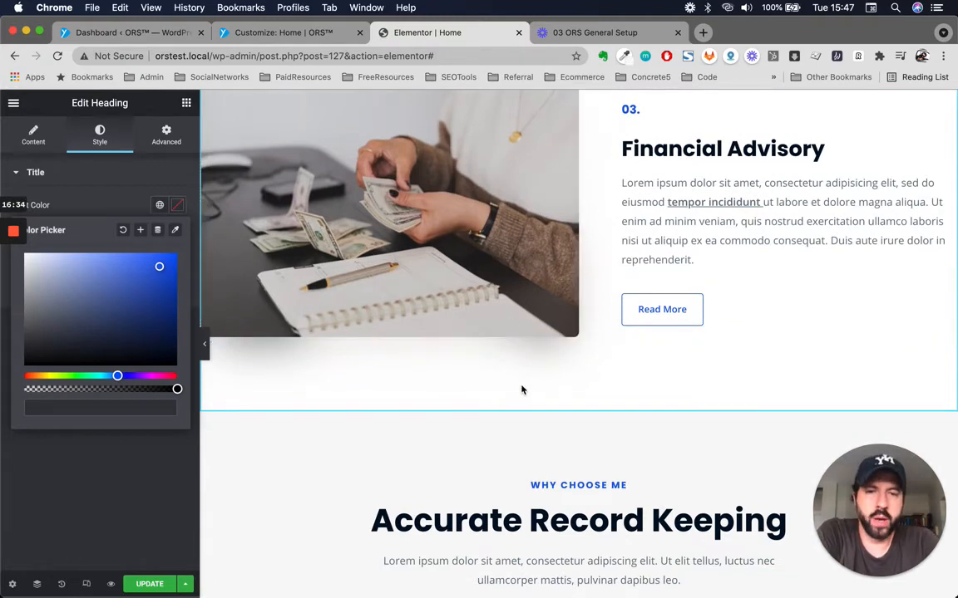
pyautogui.scroll(-3, 521, 389)
pyautogui.scroll(-2, 521, 389)
pyautogui.click(150, 584)
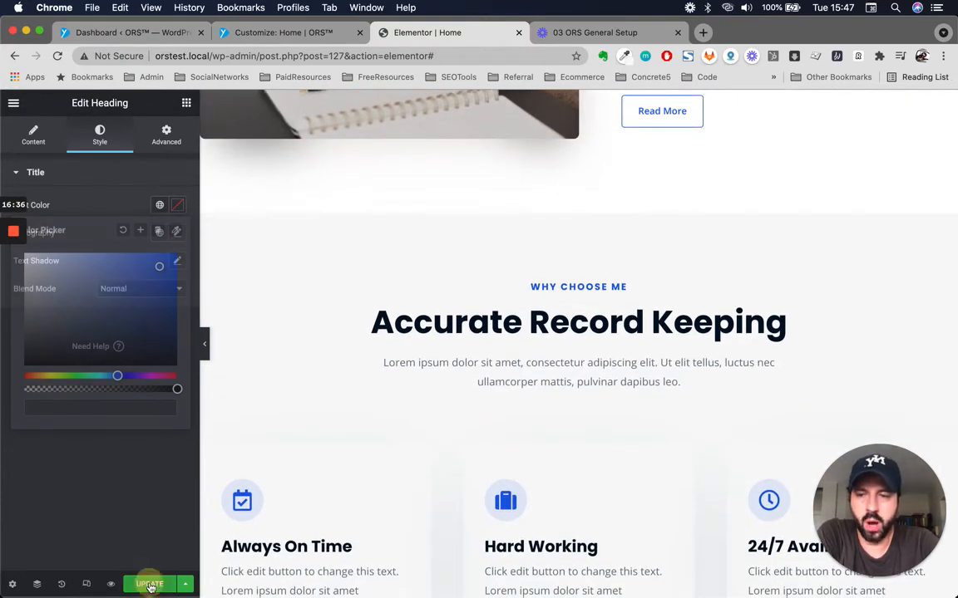
# Look over the home page from the hero down to the footer, and return to the Customizer's color settings
pyautogui.scroll(15, 527, 357)
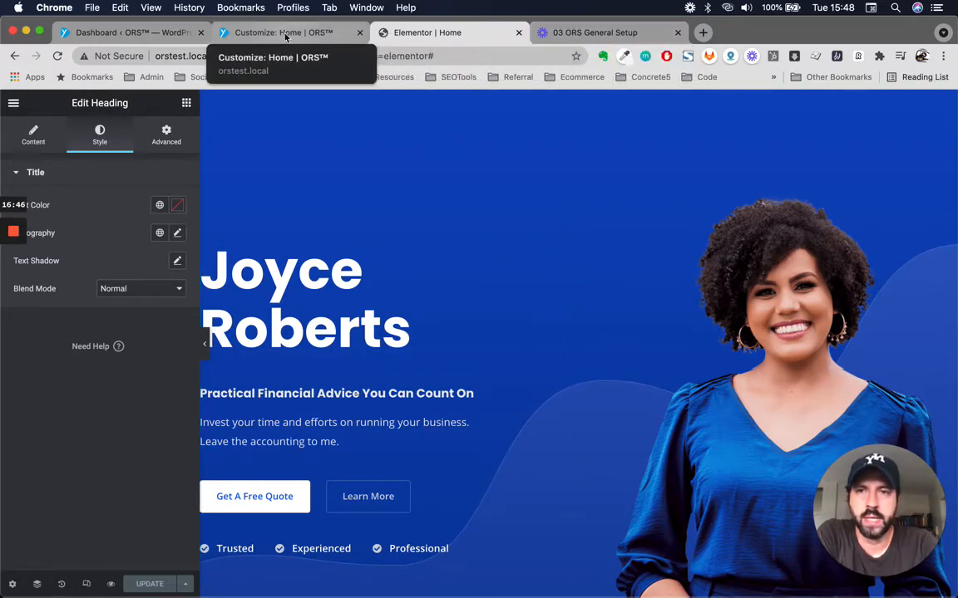
pyautogui.scroll(-3, 546, 244)
pyautogui.scroll(3, 545, 244)
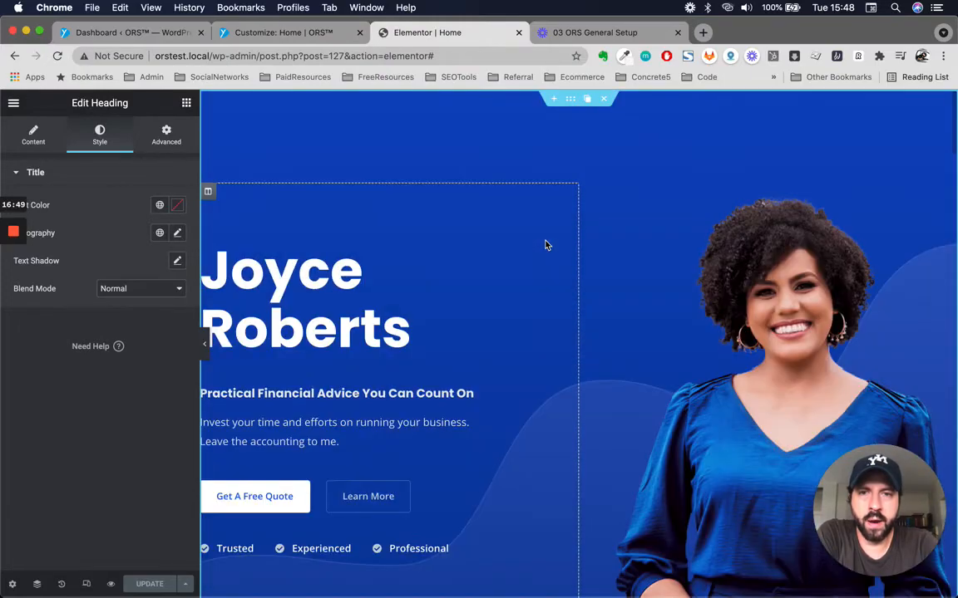
pyautogui.scroll(-10, 545, 244)
pyautogui.scroll(-4, 546, 244)
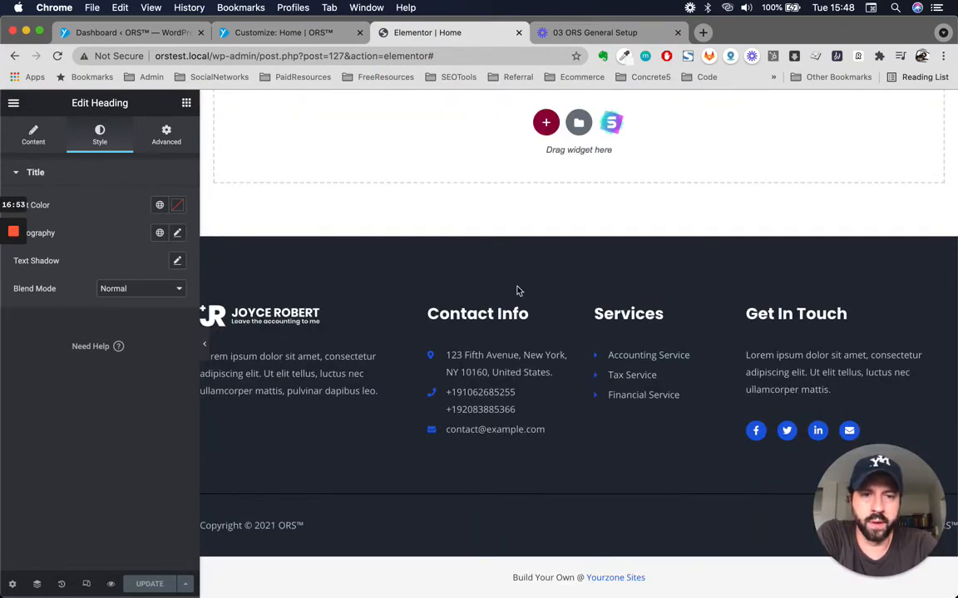
pyautogui.click(137, 35)
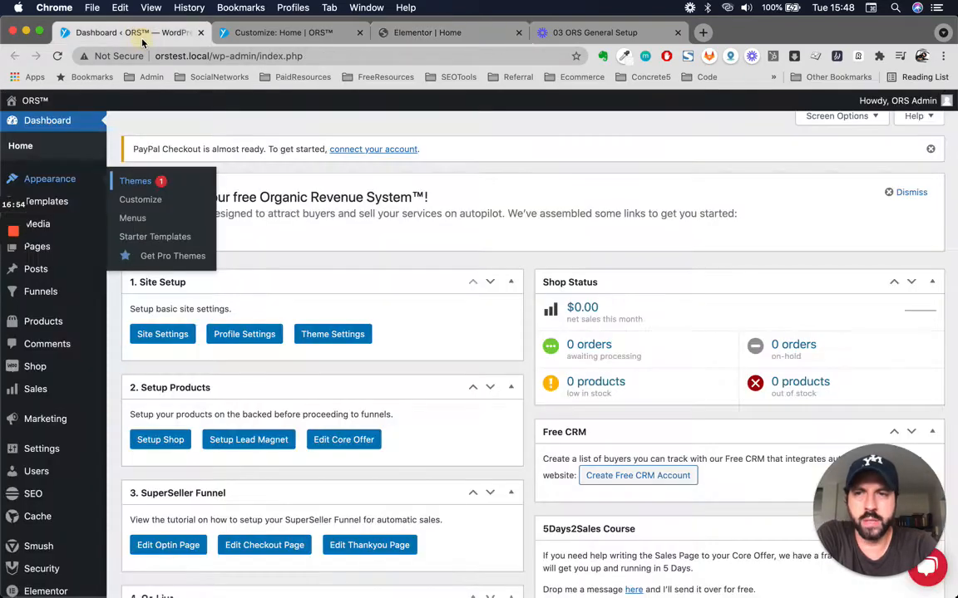
pyautogui.click(273, 35)
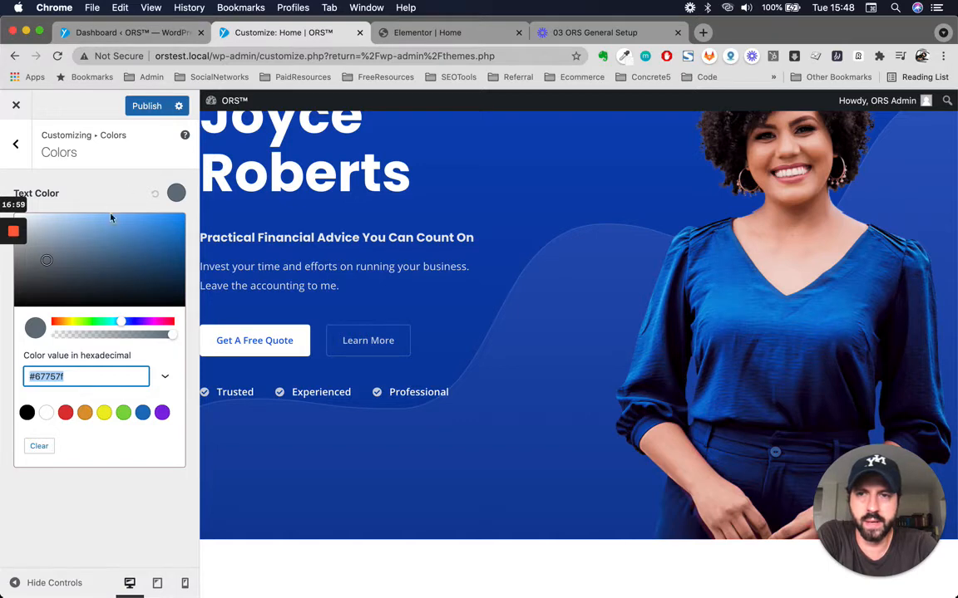
# Leave the Colors settings and open the Site Identity & Logo settings in the Header Builder
pyautogui.click(16, 149)
pyautogui.click(148, 34)
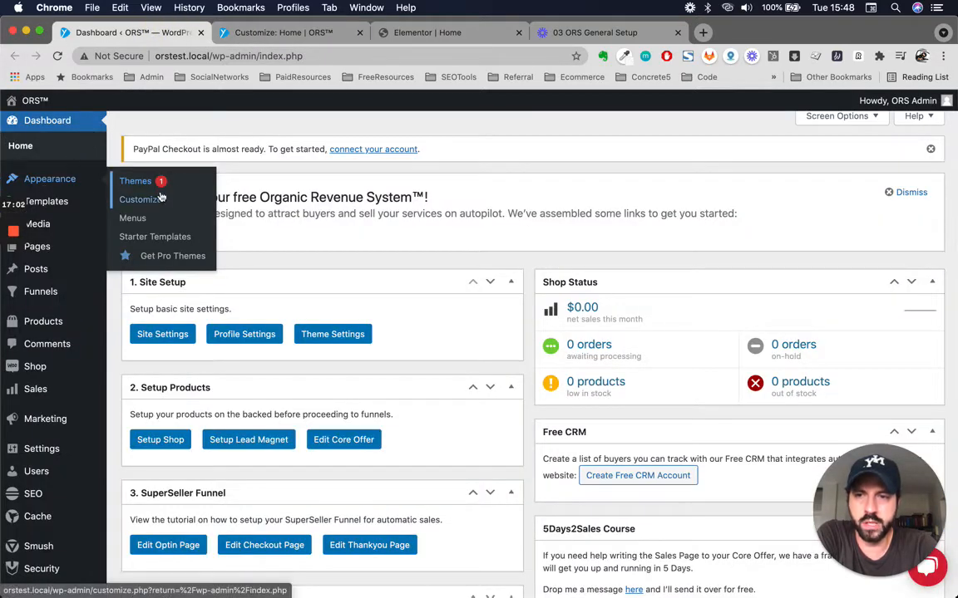
pyautogui.click(282, 32)
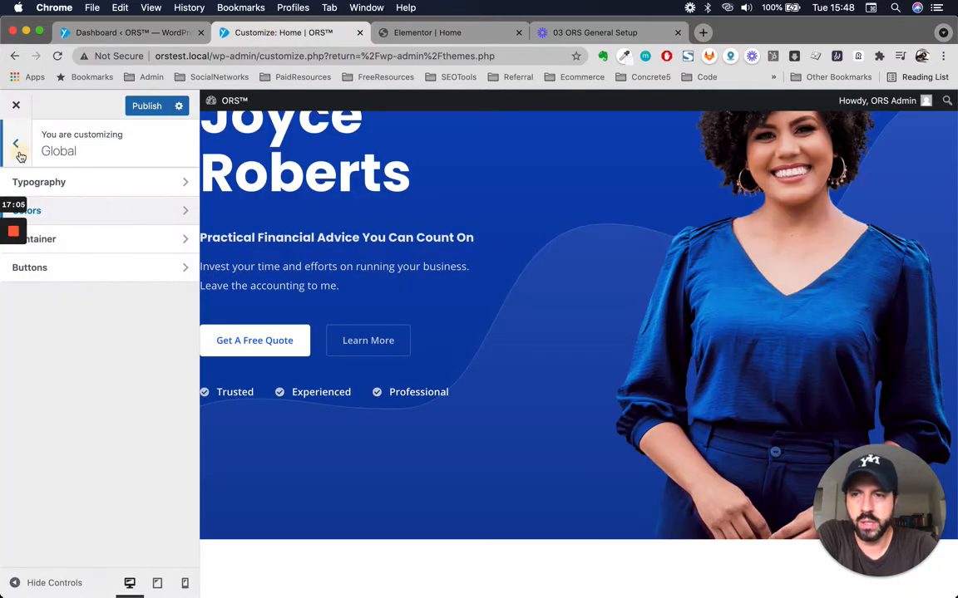
pyautogui.click(18, 152)
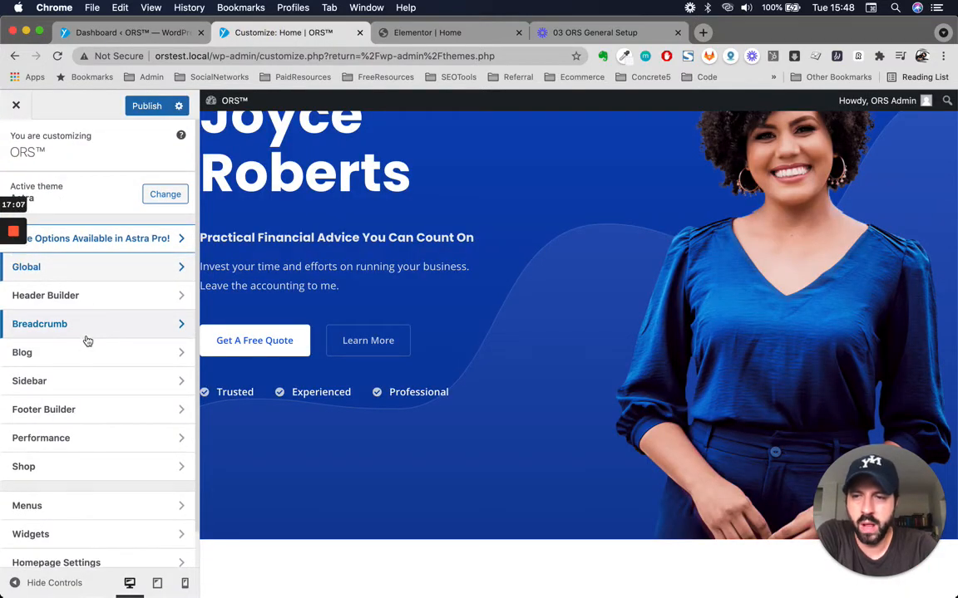
pyautogui.click(112, 297)
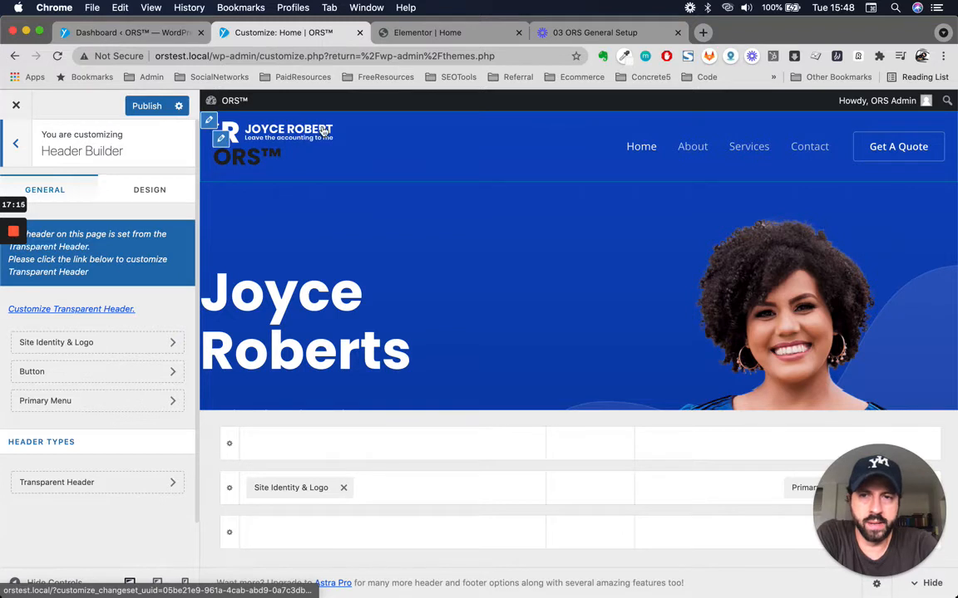
pyautogui.click(111, 347)
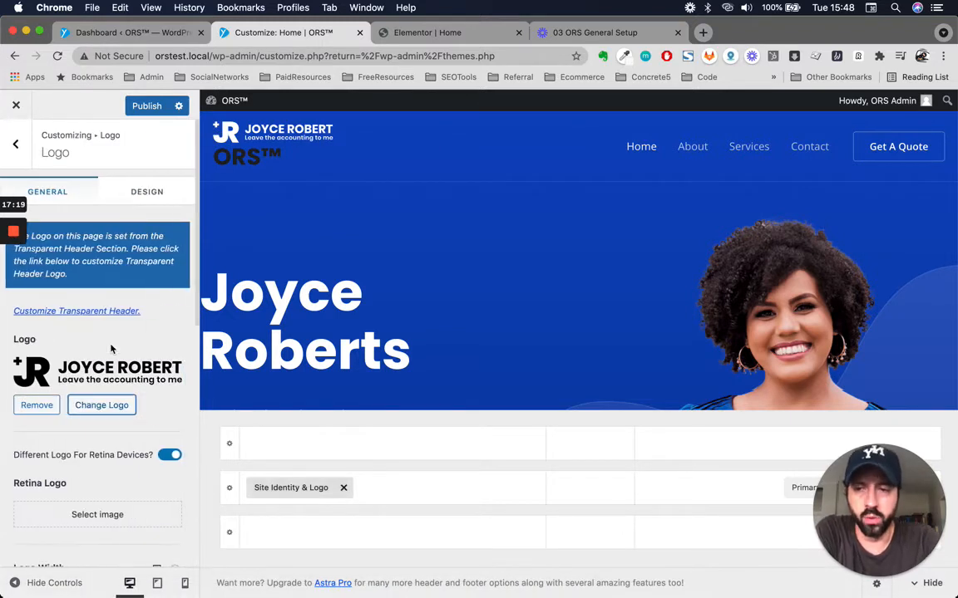
# Choose the logoipsum image logo-2-1.svg from the media library as the replacement header logo
pyautogui.click(102, 406)
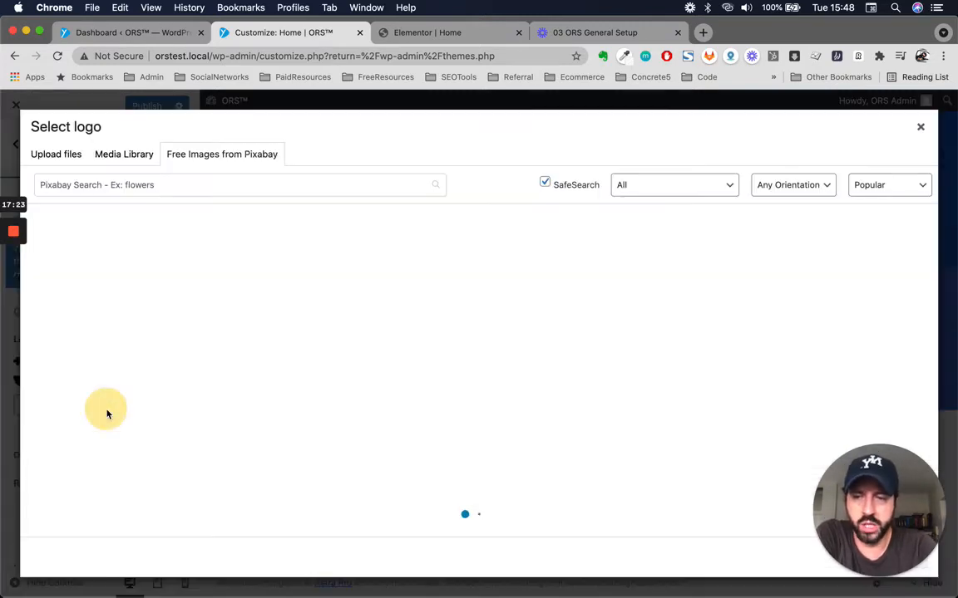
pyautogui.click(49, 161)
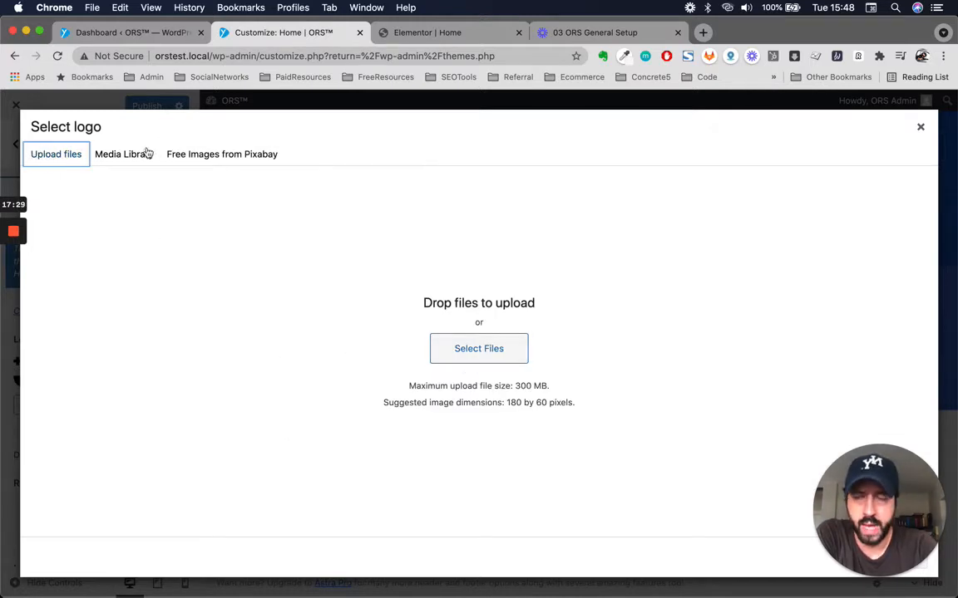
pyautogui.click(121, 155)
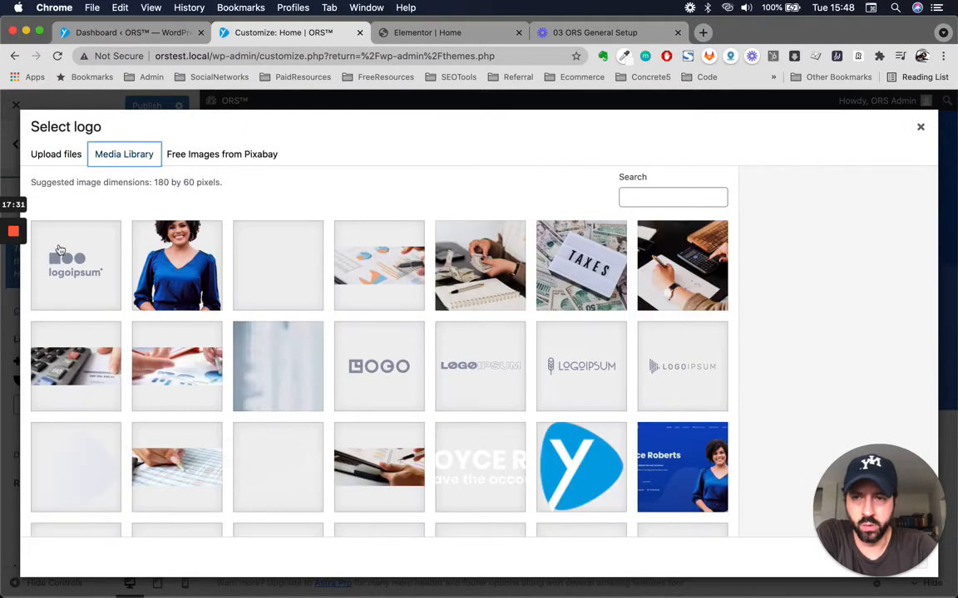
pyautogui.click(93, 284)
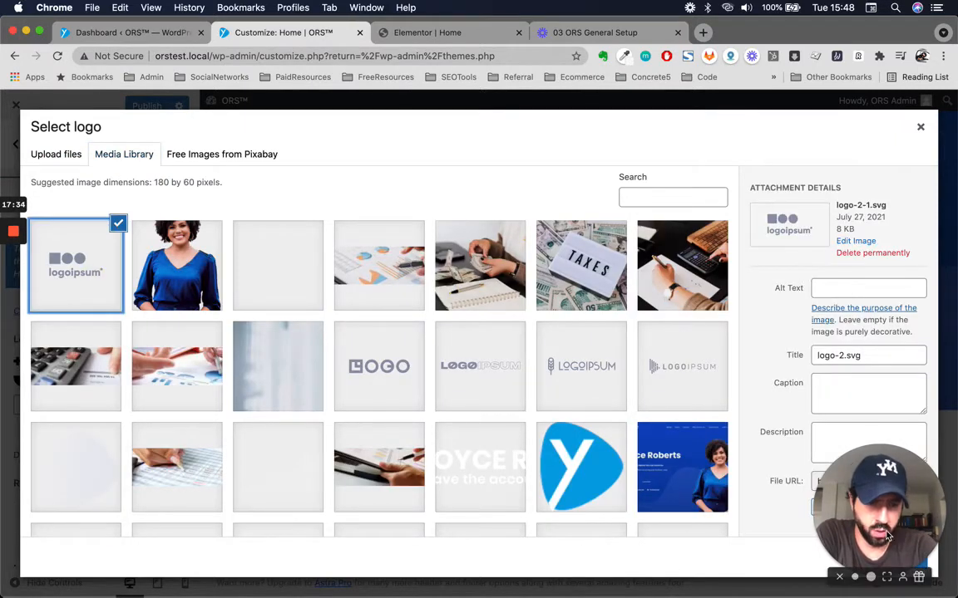
pyautogui.moveTo(887, 536); pyautogui.dragTo(806, 536)
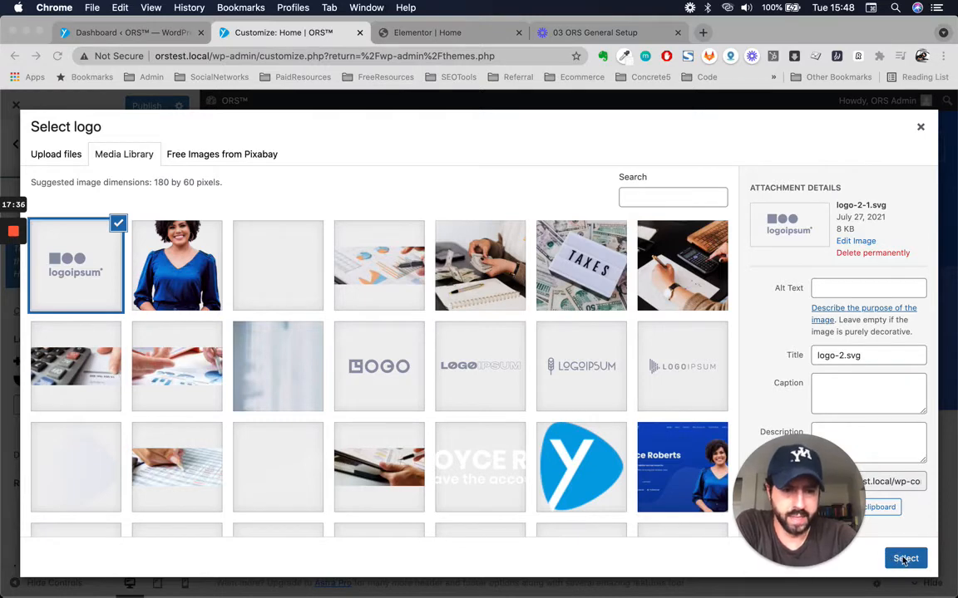
pyautogui.click(905, 561)
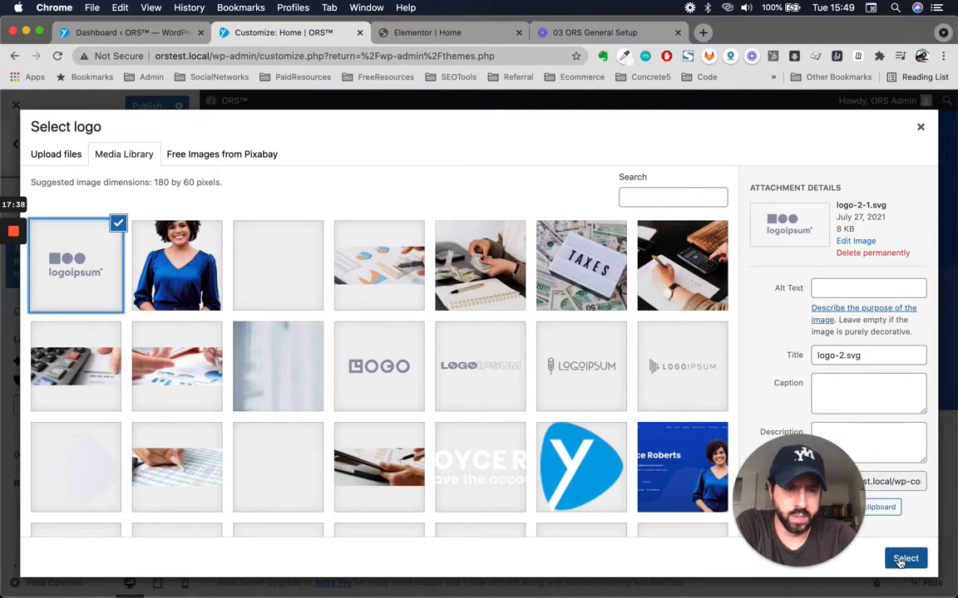
pyautogui.click(902, 560)
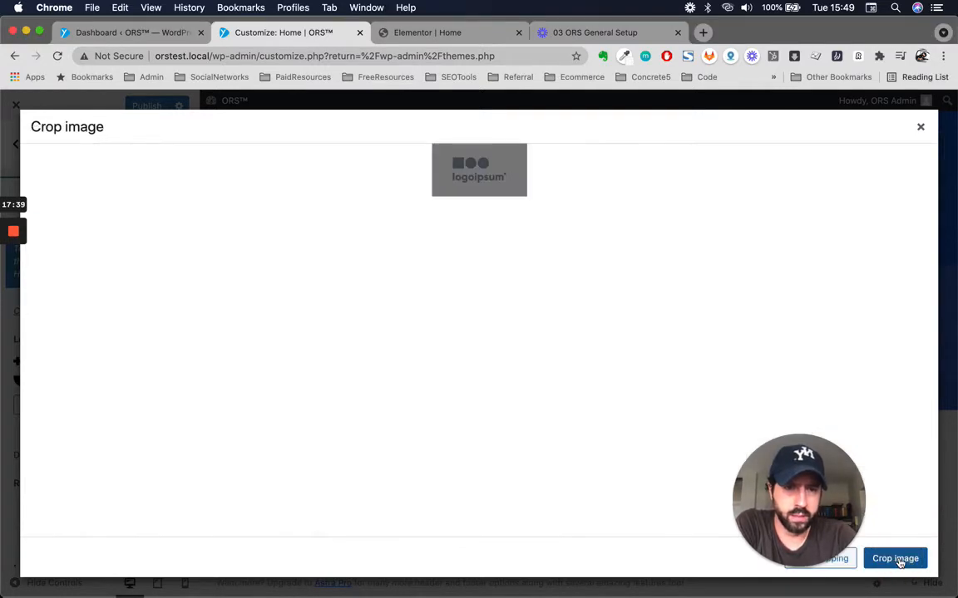
# Try to crop the chosen logo image, and close the image dialog
pyautogui.click(849, 558)
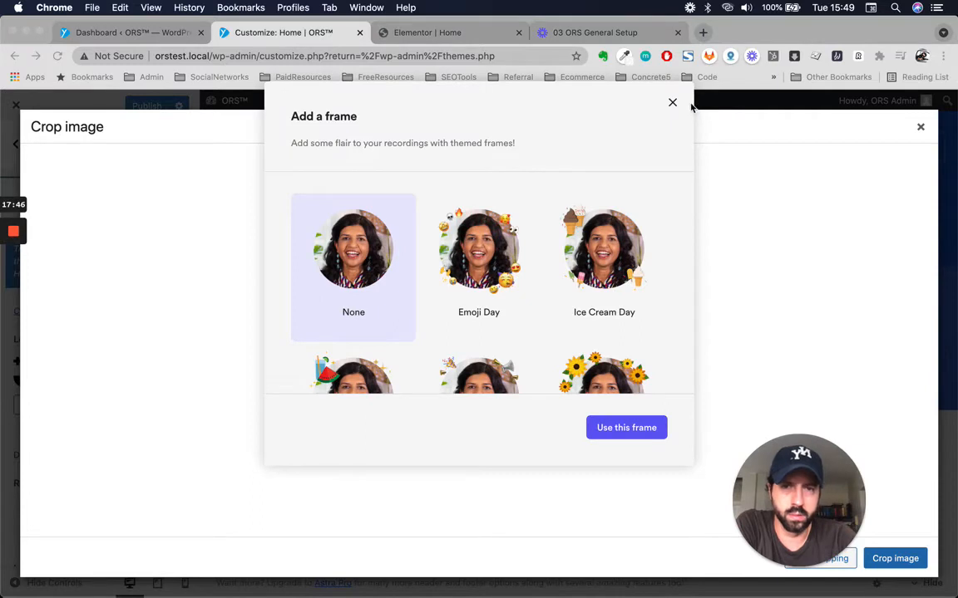
pyautogui.click(673, 105)
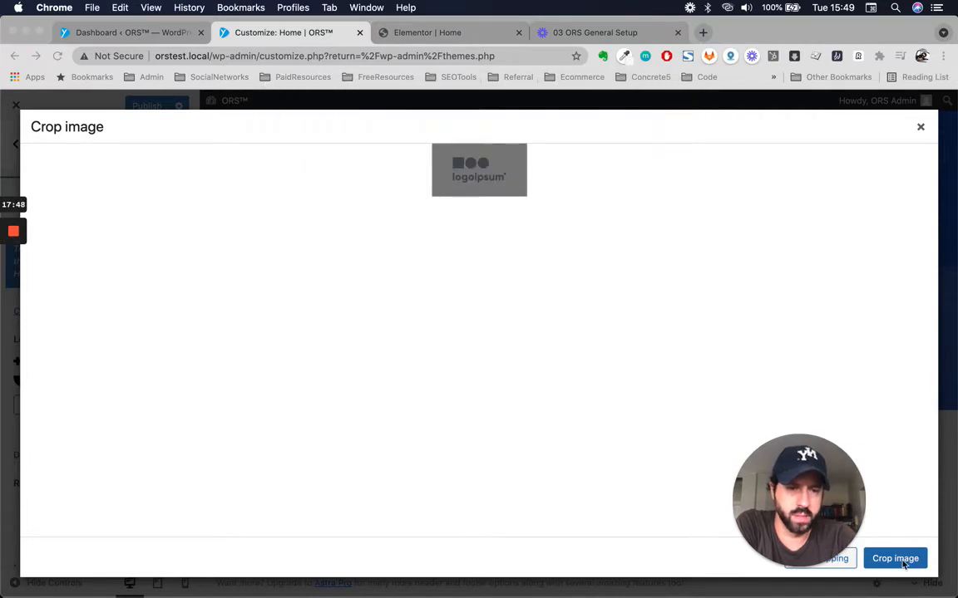
pyautogui.moveTo(785, 487); pyautogui.dragTo(708, 499)
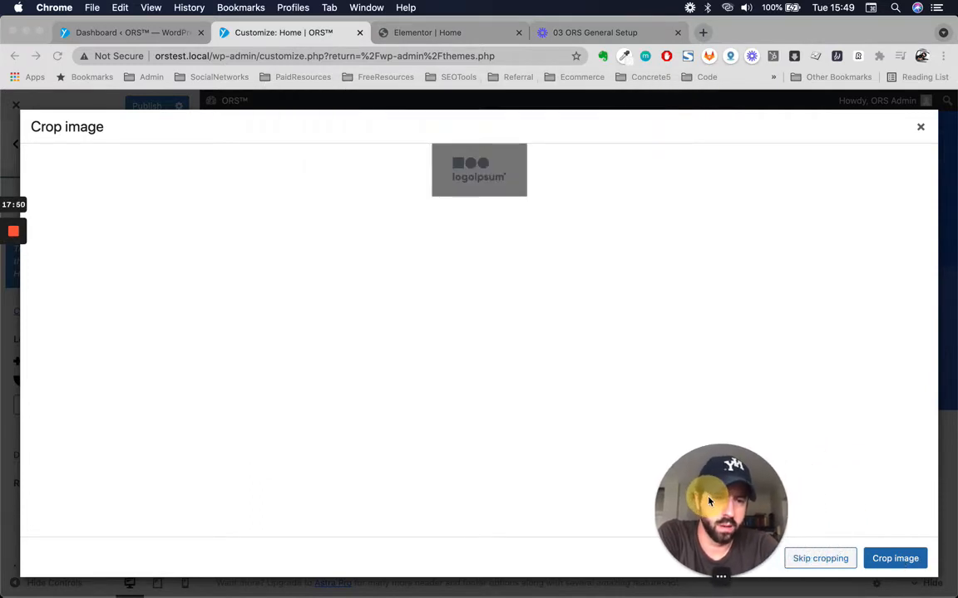
pyautogui.click(838, 563)
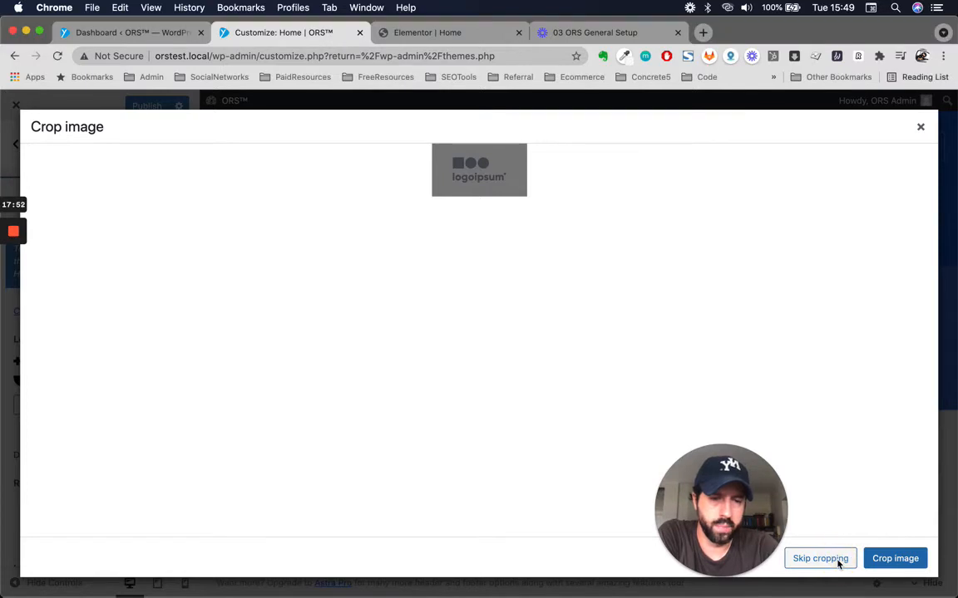
pyautogui.click(925, 558)
pyautogui.moveTo(765, 527); pyautogui.dragTo(653, 549)
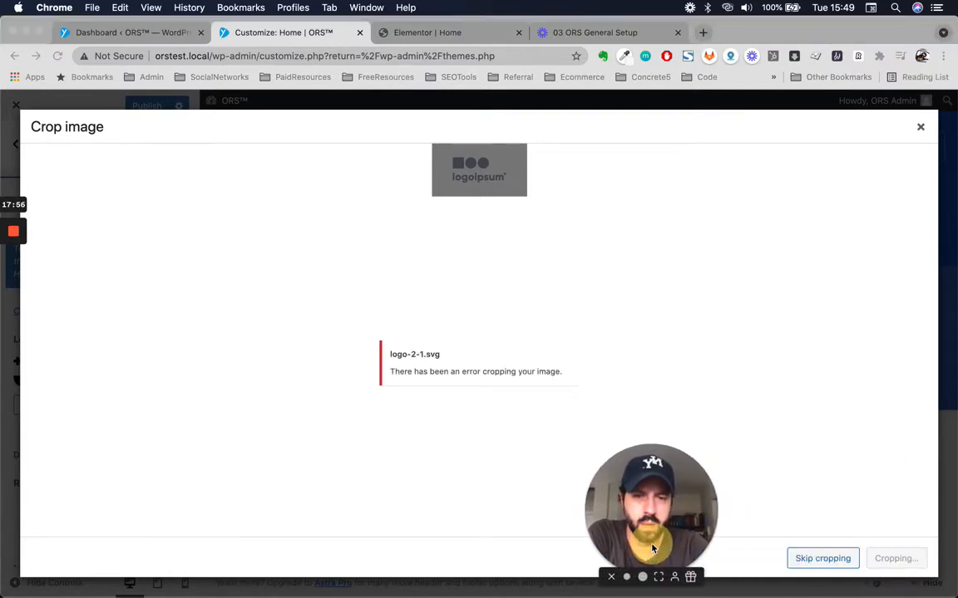
pyautogui.click(681, 235)
pyautogui.click(920, 127)
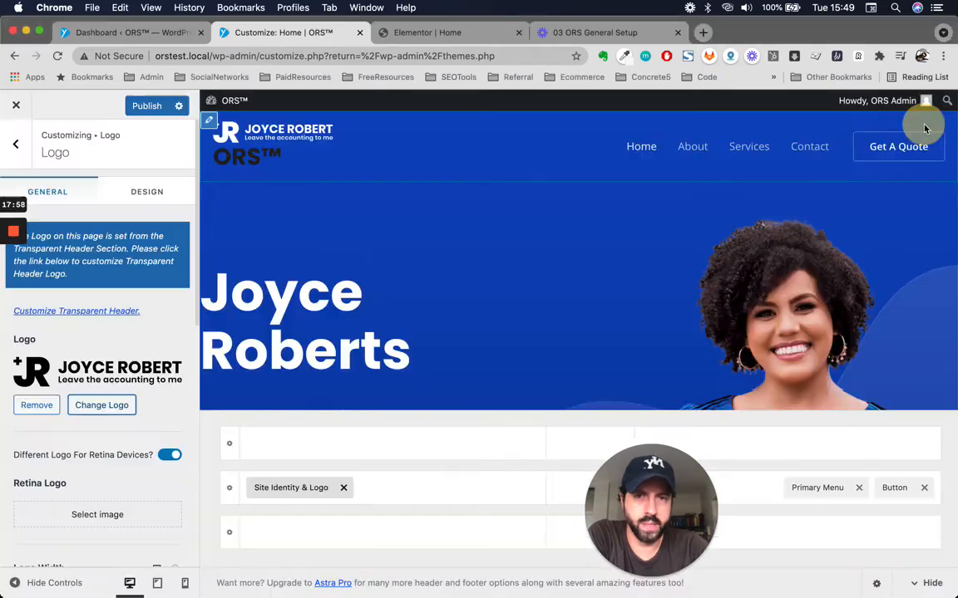
# Replace the header logo with the logoipsum image logo-2-1.svg from the media library, skipping cropping
pyautogui.click(102, 406)
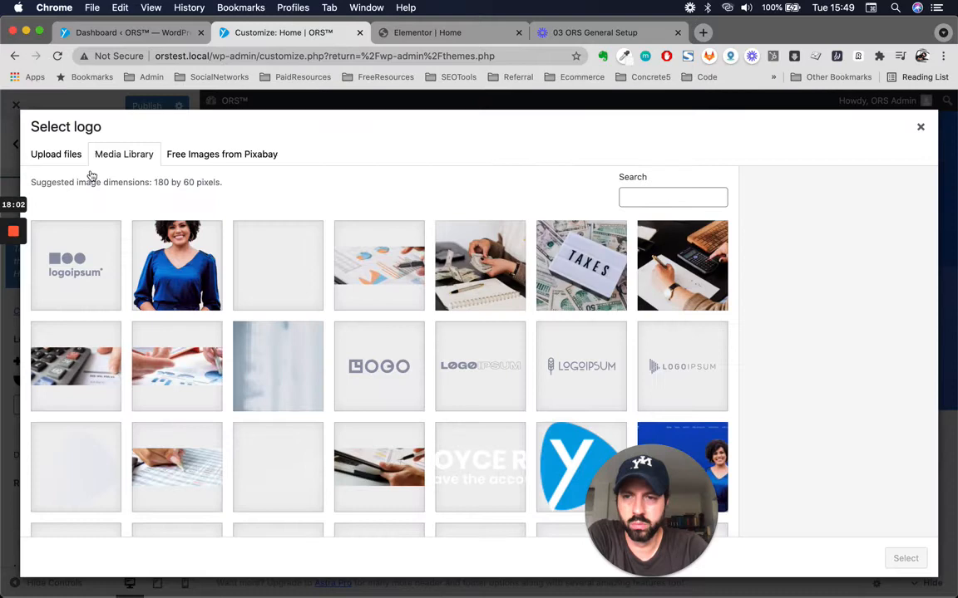
pyautogui.click(75, 260)
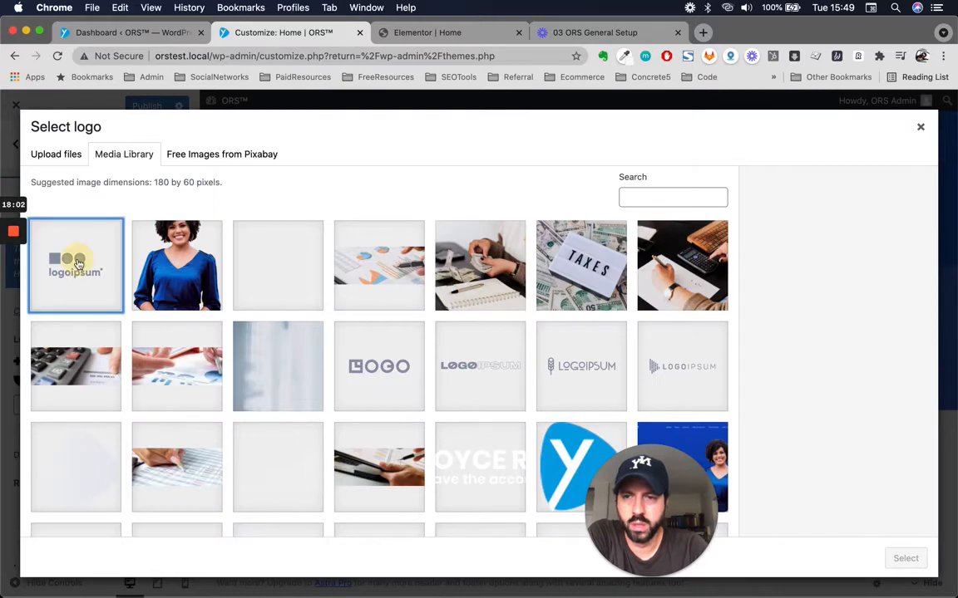
pyautogui.click(905, 559)
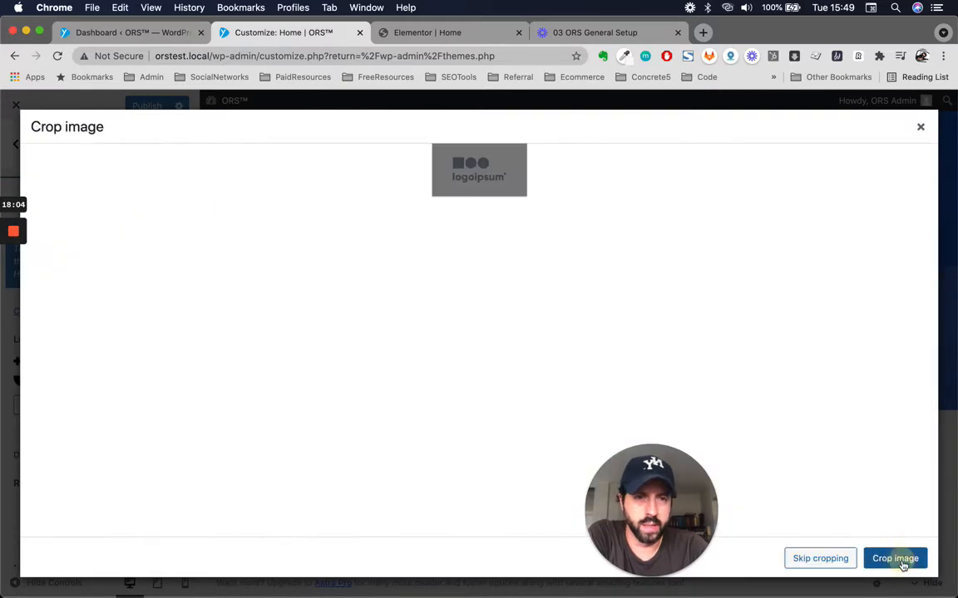
pyautogui.click(815, 562)
pyautogui.moveTo(679, 514); pyautogui.dragTo(908, 515)
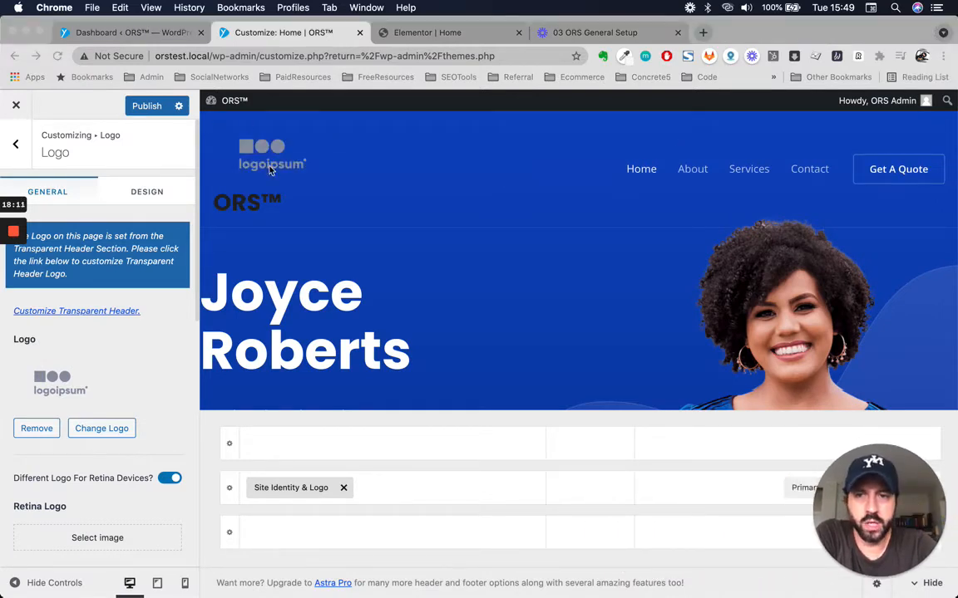
# Examine the replaced logo together with its retina logo and logo width settings
pyautogui.scroll(-5, 78, 342)
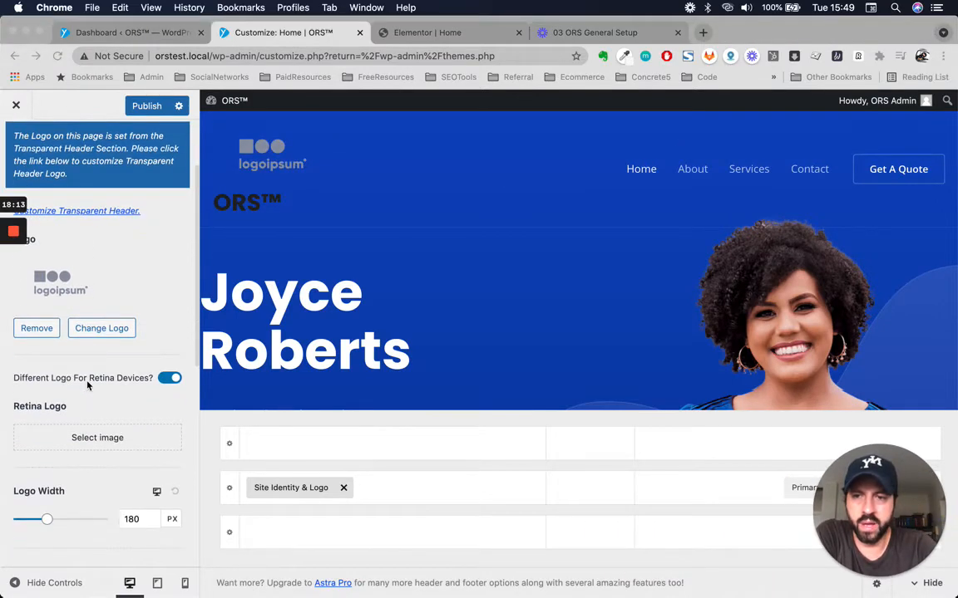
pyautogui.scroll(3, 100, 462)
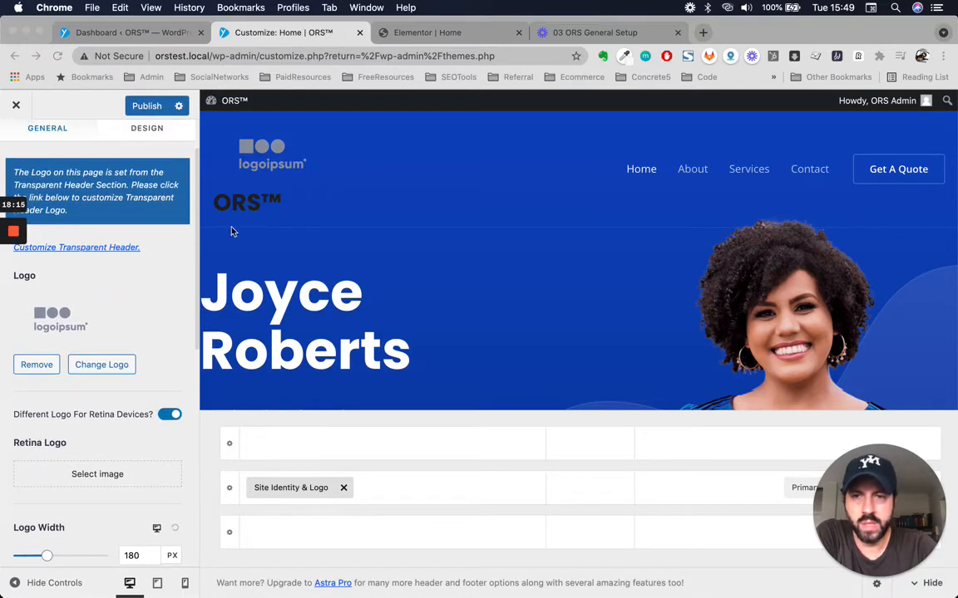
pyautogui.scroll(-4, 93, 360)
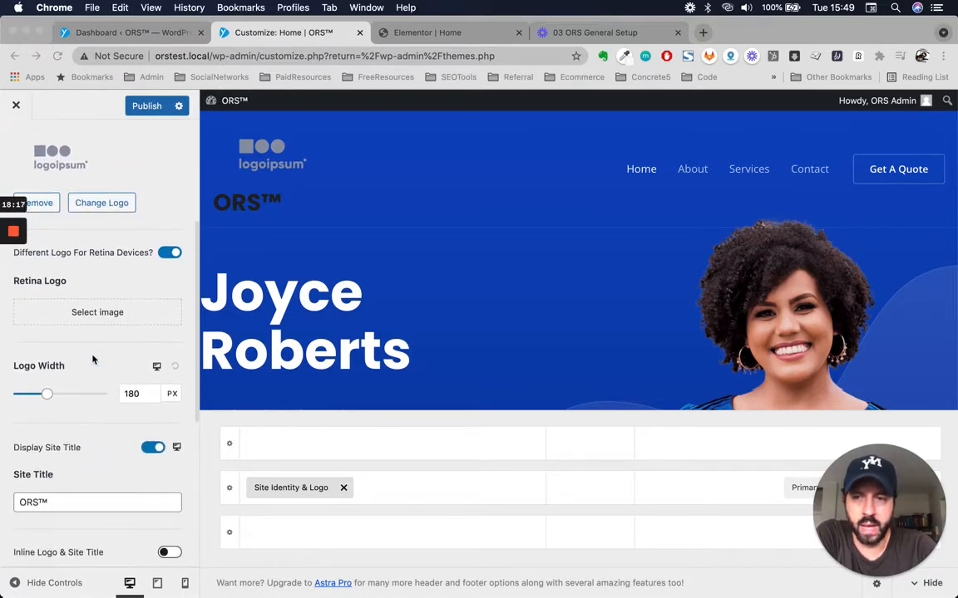
pyautogui.scroll(4, 83, 318)
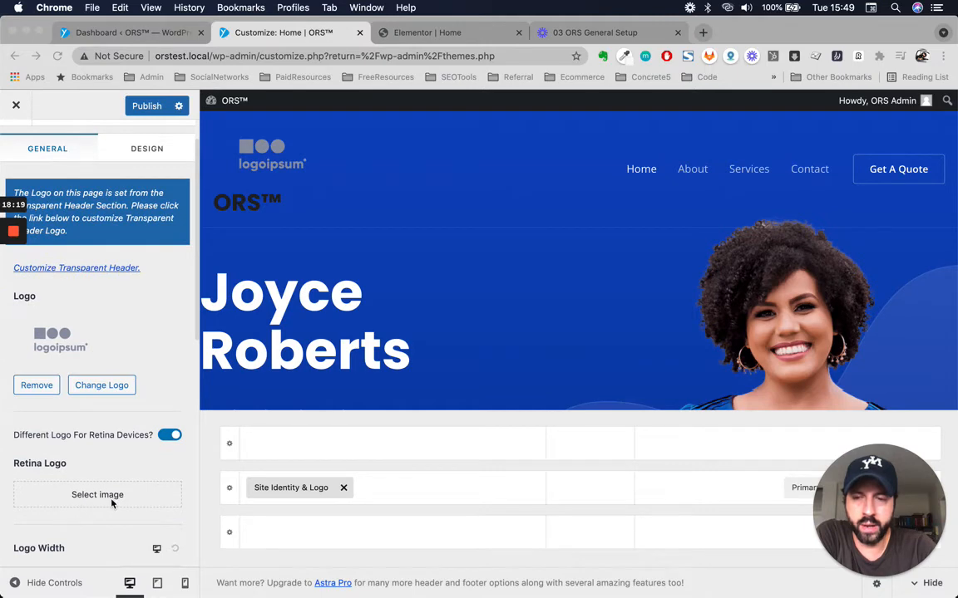
pyautogui.scroll(-1, 101, 471)
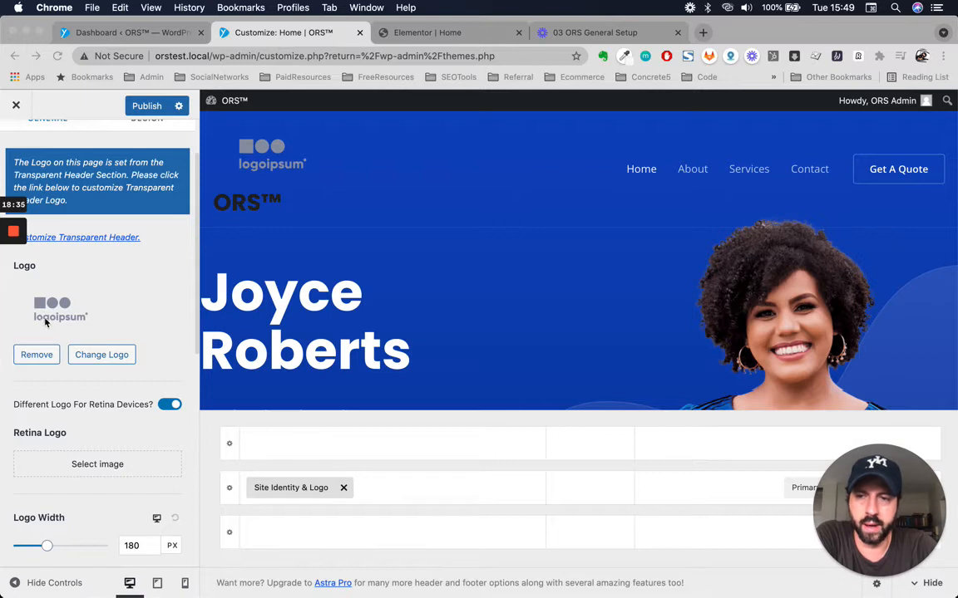
pyautogui.scroll(-4, 153, 552)
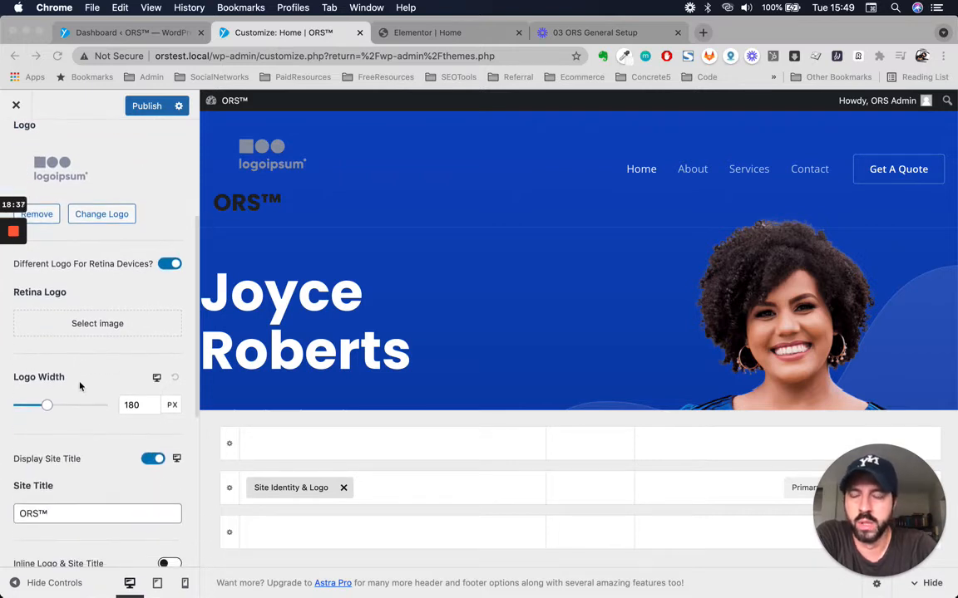
pyautogui.click(135, 407)
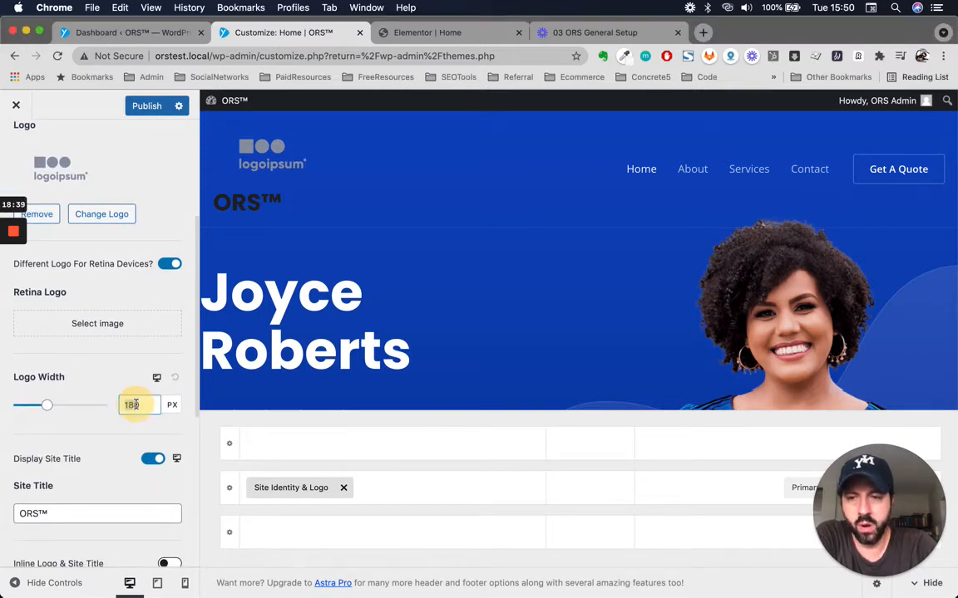
# Turn off the display of the site title in the header
pyautogui.scroll(-1, 99, 505)
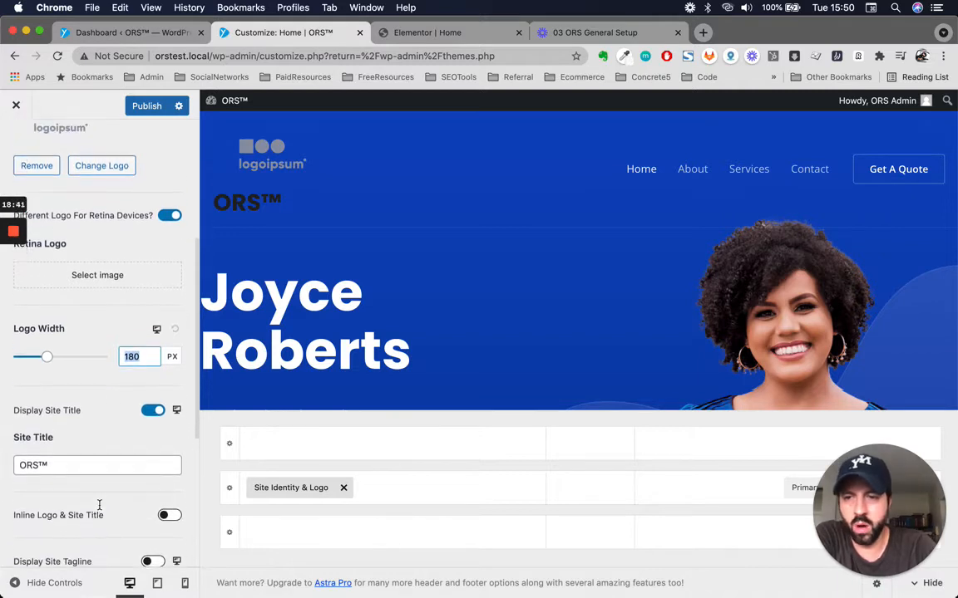
pyautogui.scroll(2, 75, 499)
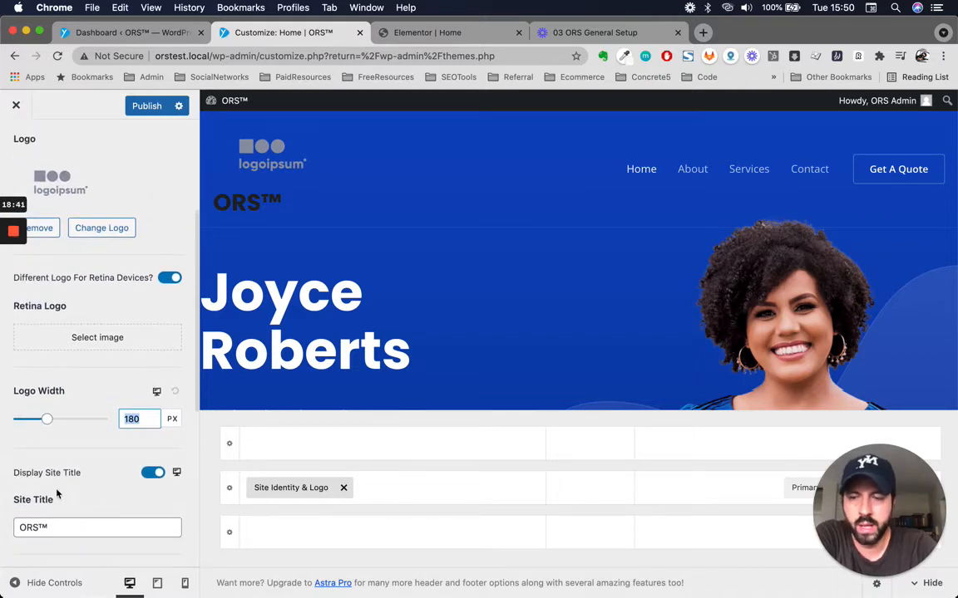
pyautogui.click(150, 473)
# Turn on the site tagline to preview it in the header, and turn it off again
pyautogui.scroll(-2, 142, 427)
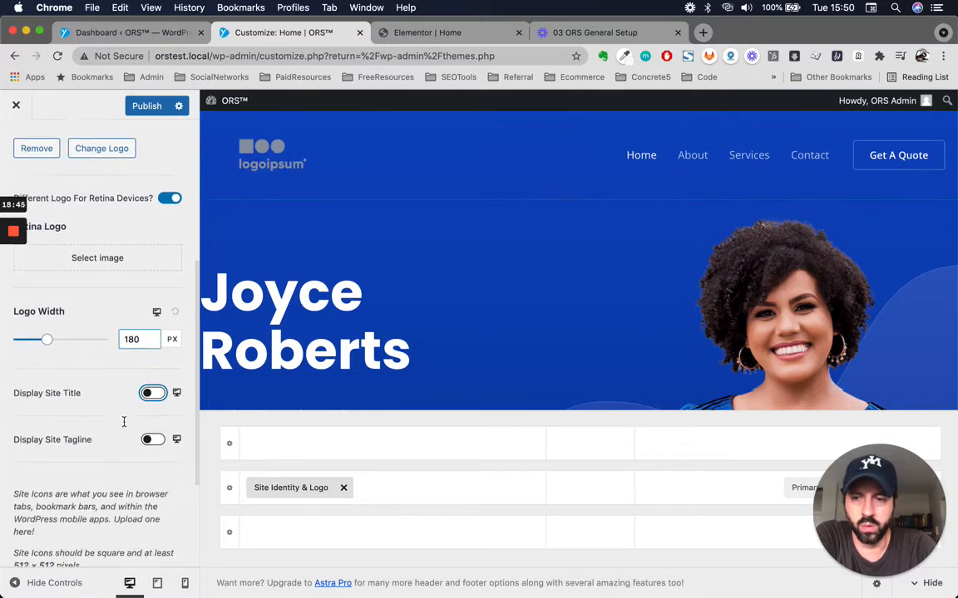
pyautogui.click(148, 426)
pyautogui.scroll(1, 88, 374)
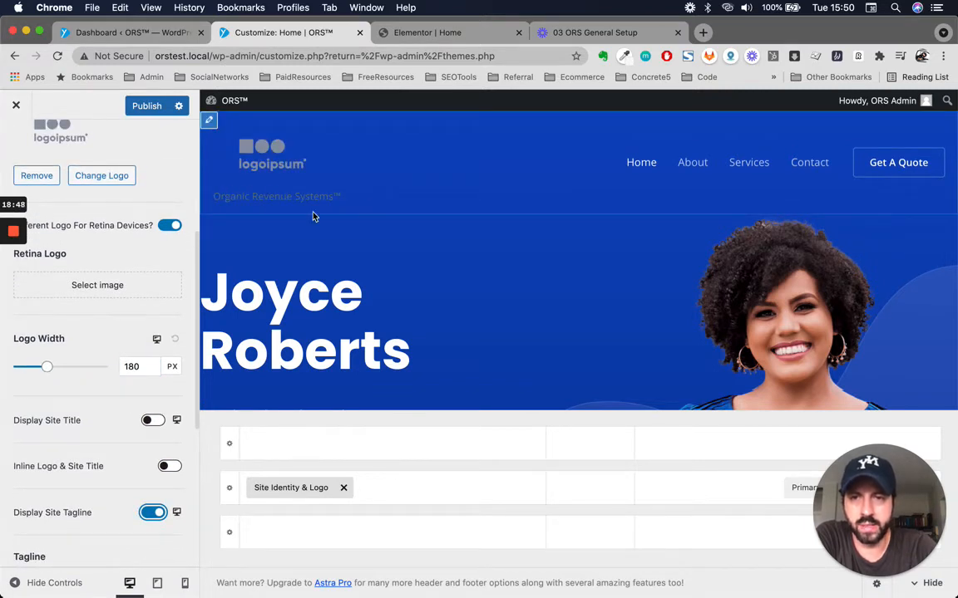
pyautogui.scroll(-2, 116, 449)
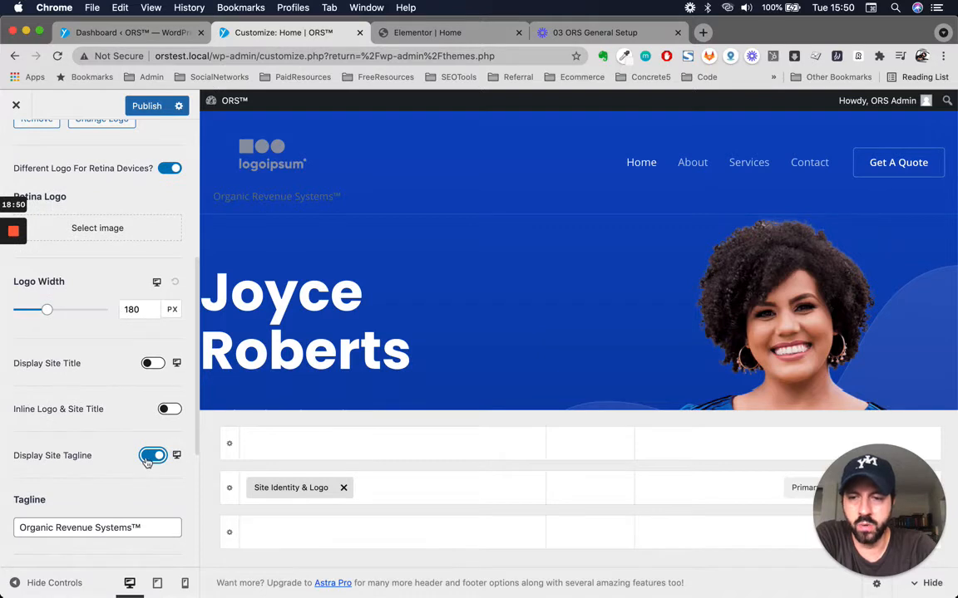
pyautogui.click(146, 456)
pyautogui.scroll(-3, 104, 463)
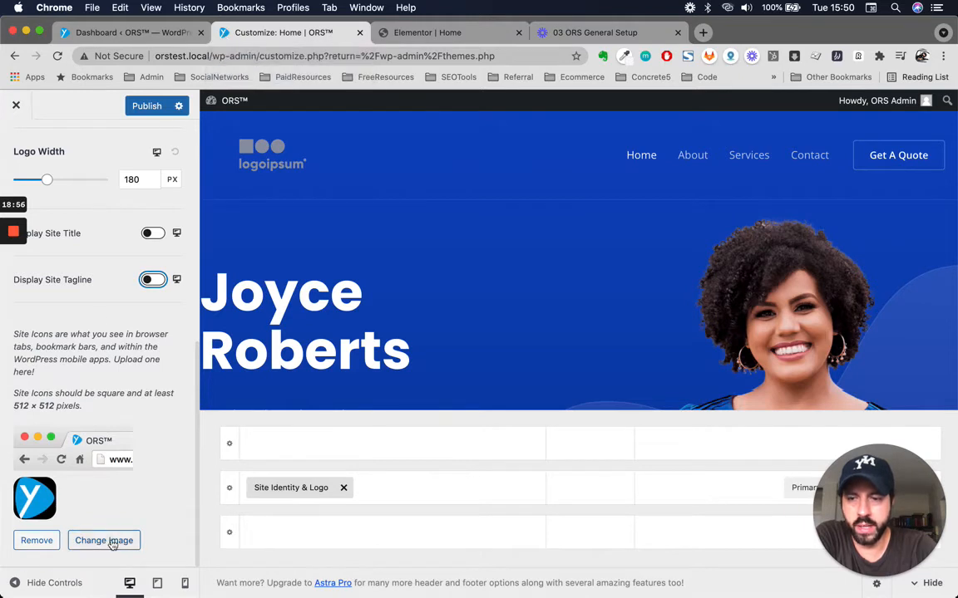
# Review the site icon size requirements, return to the Header Builder overview, and reopen the Site Identity & Logo settings from the header layout
pyautogui.scroll(1, 87, 384)
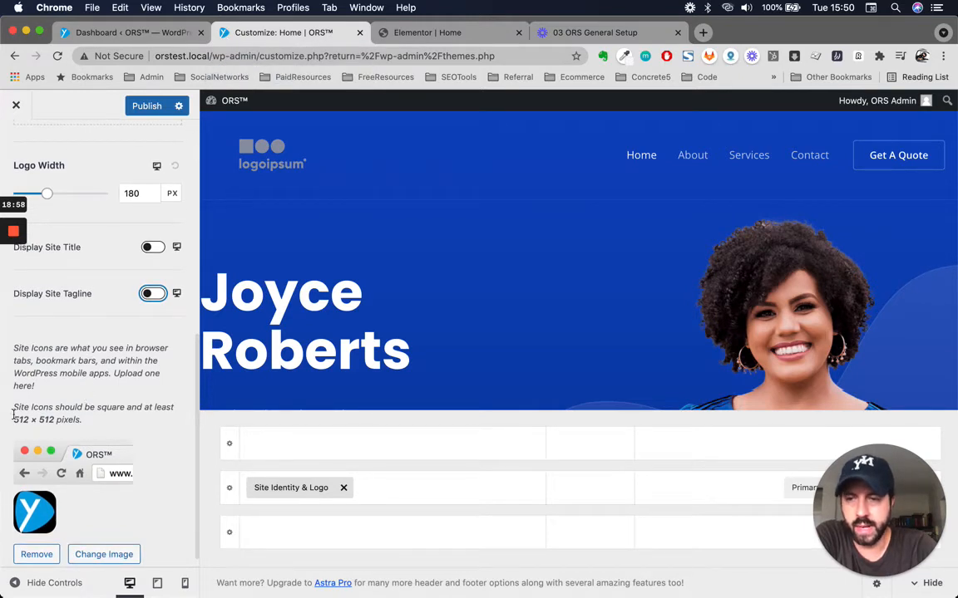
pyautogui.click(14, 413)
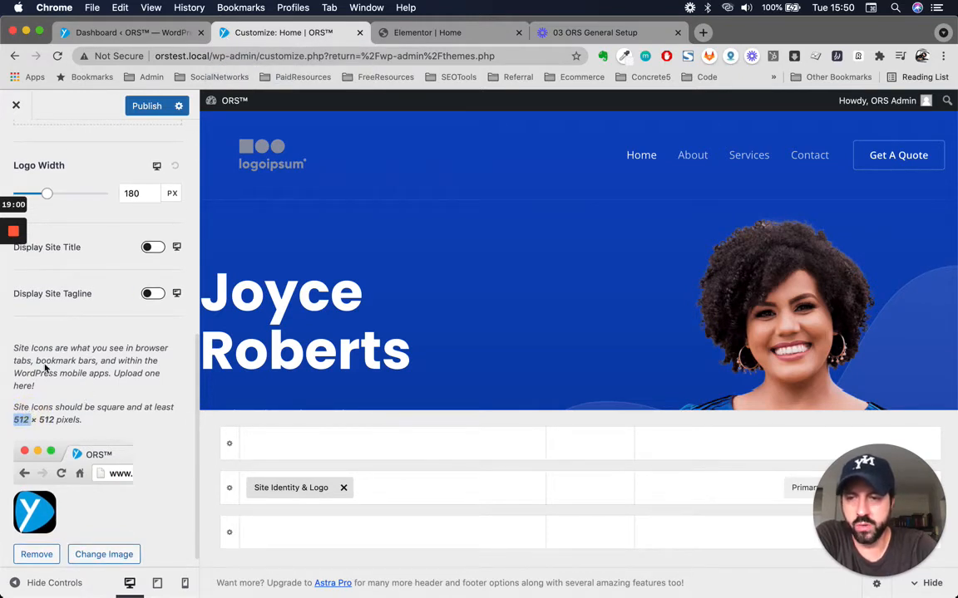
pyautogui.scroll(10, 82, 292)
pyautogui.click(15, 144)
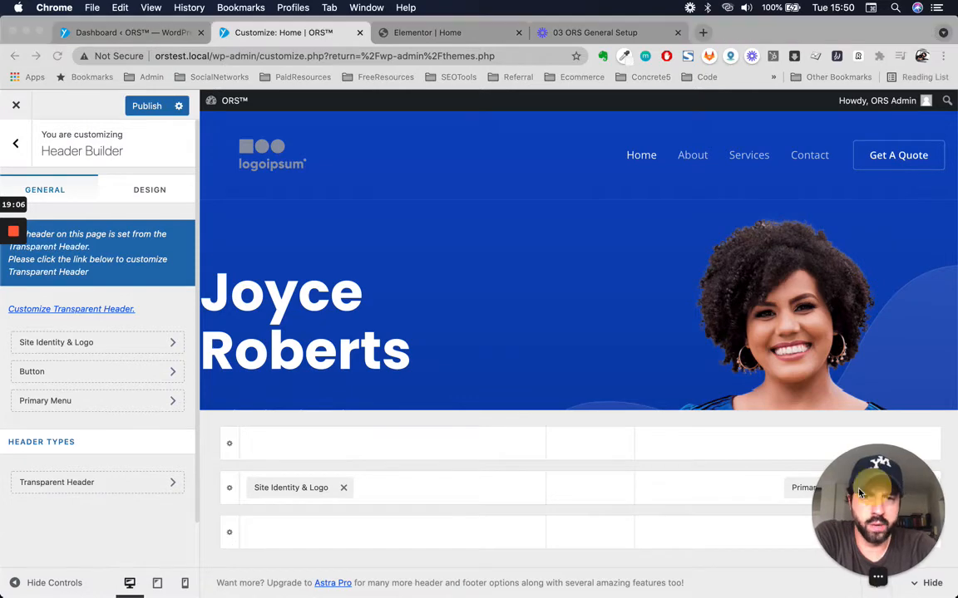
pyautogui.moveTo(830, 579); pyautogui.dragTo(29, 578)
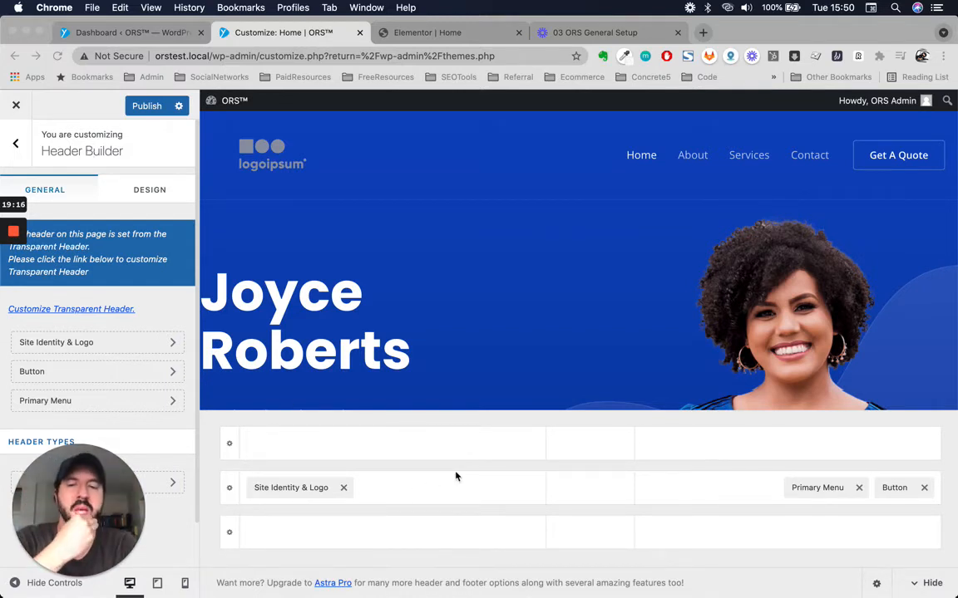
pyautogui.click(294, 492)
pyautogui.click(280, 490)
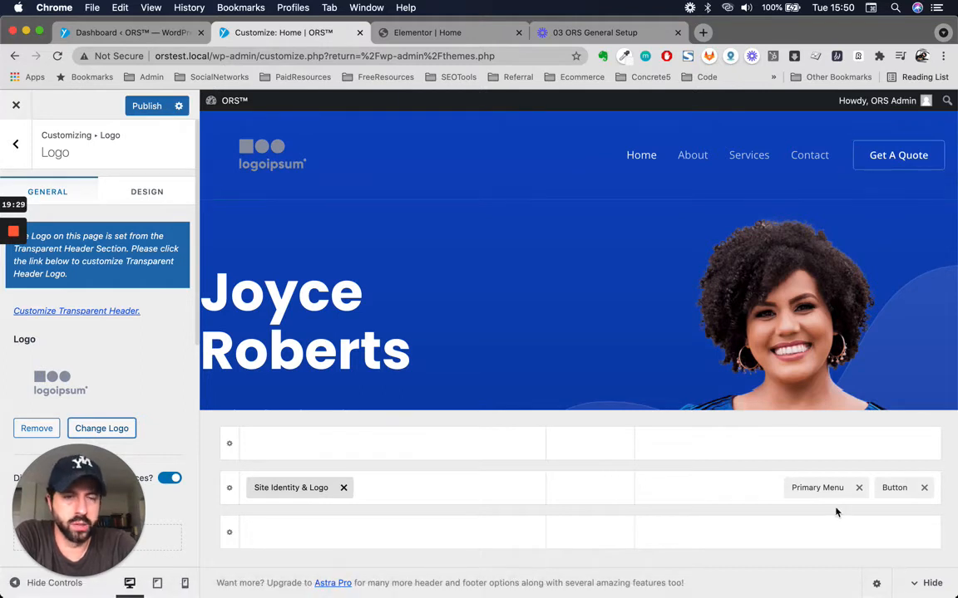
# Change the header button's text to "Book a Call"
pyautogui.click(896, 487)
pyautogui.moveTo(116, 526); pyautogui.dragTo(488, 525)
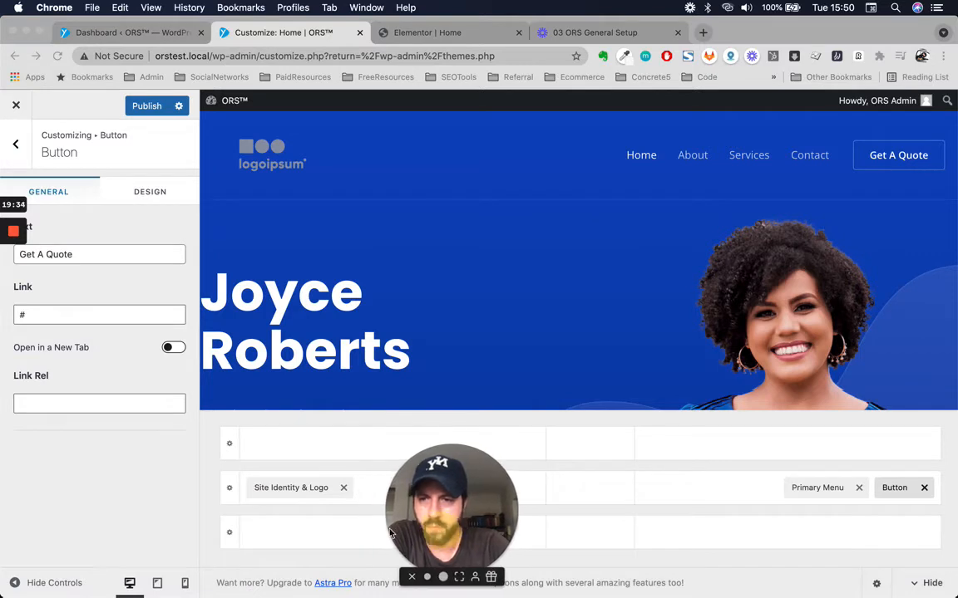
pyautogui.click(79, 255)
pyautogui.tripleClick(79, 254)
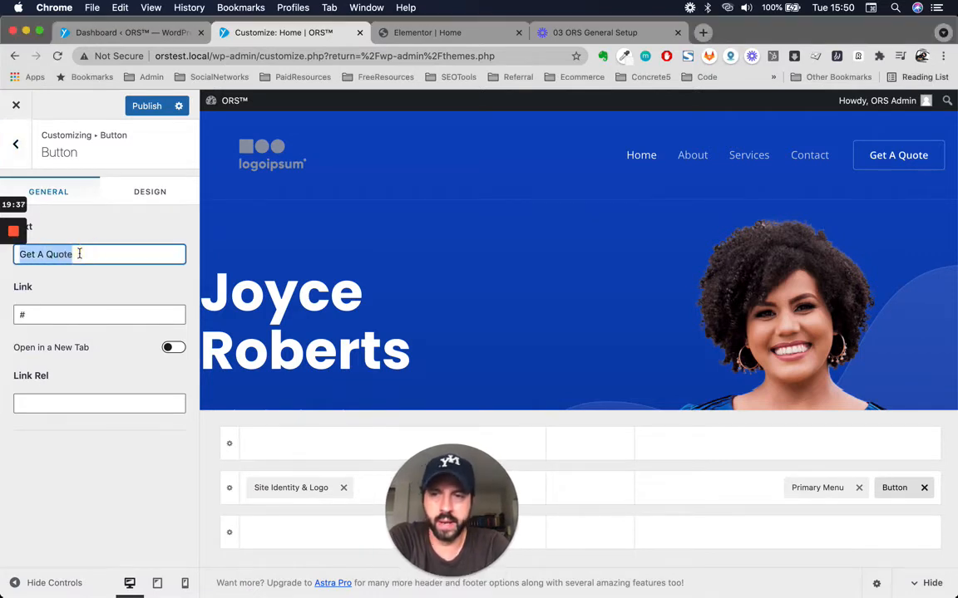
pyautogui.write('Boo')
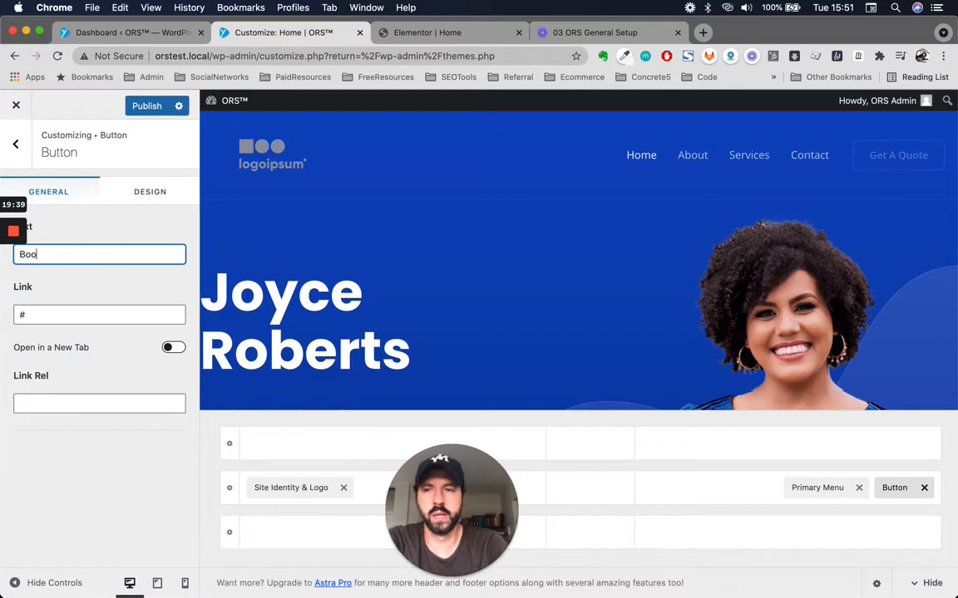
pyautogui.write('k a Call')
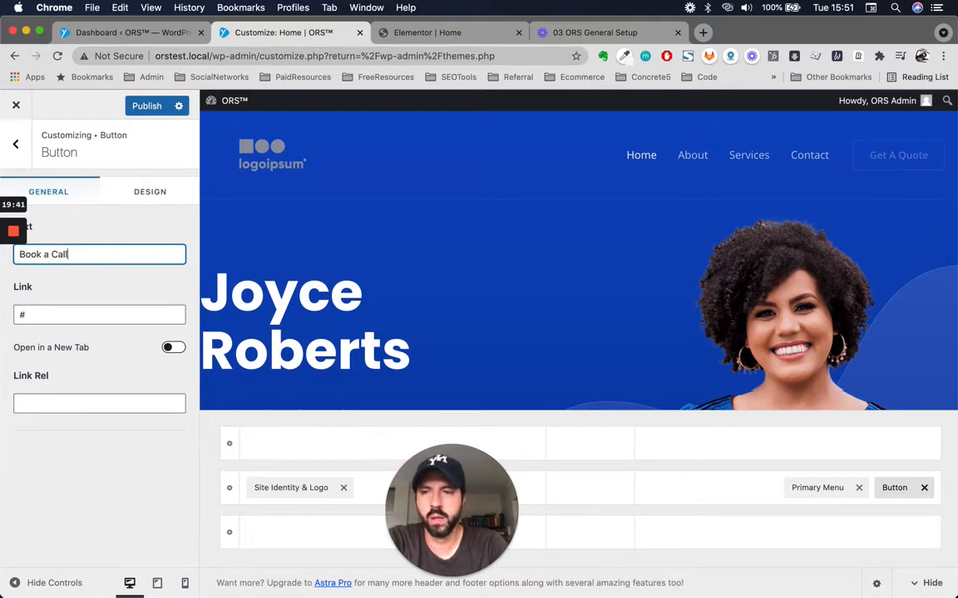
# Check the header button's link, enable opening it in a new tab, and disable that option again
pyautogui.click(79, 317)
pyautogui.doubleClick(79, 317)
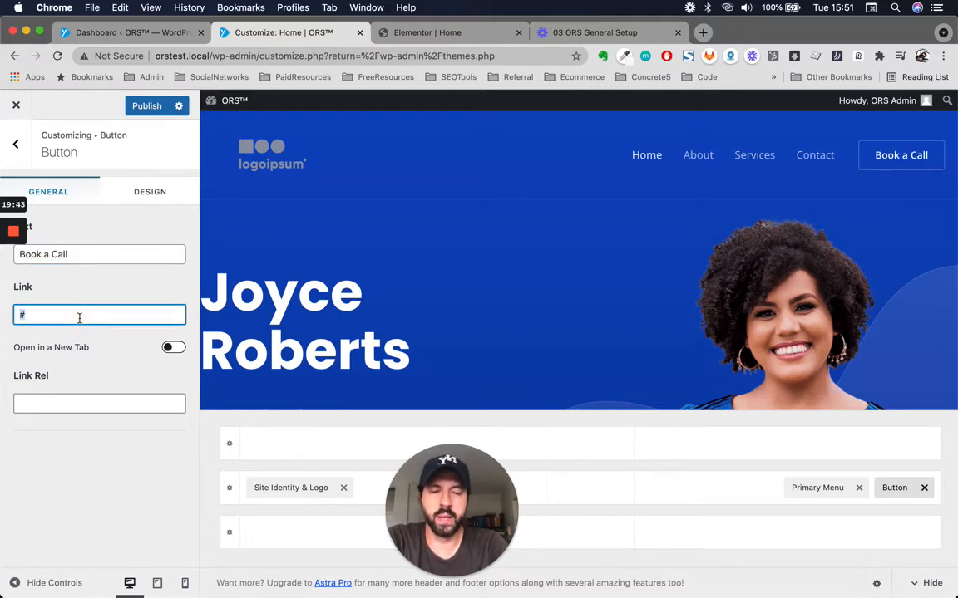
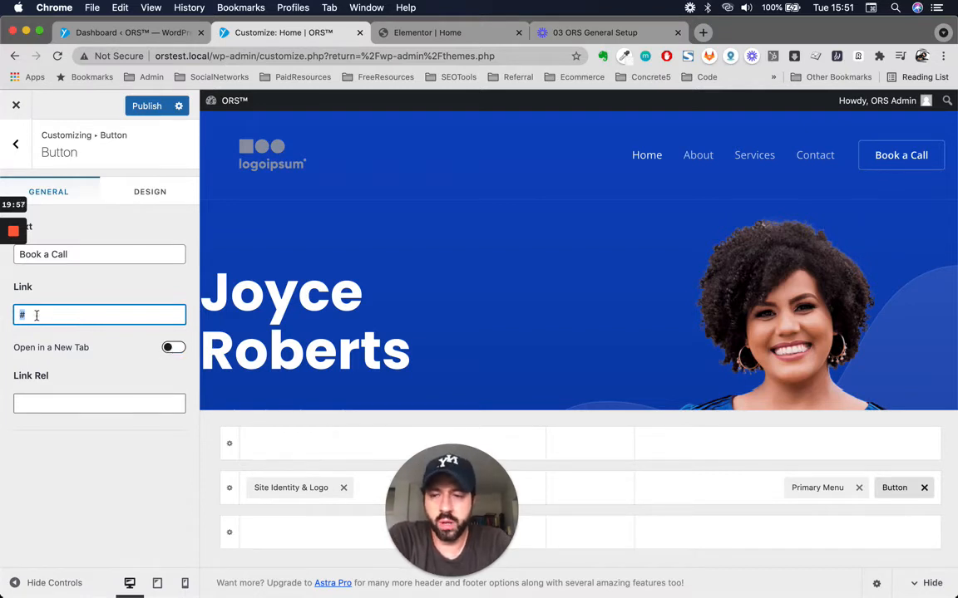
pyautogui.click(169, 349)
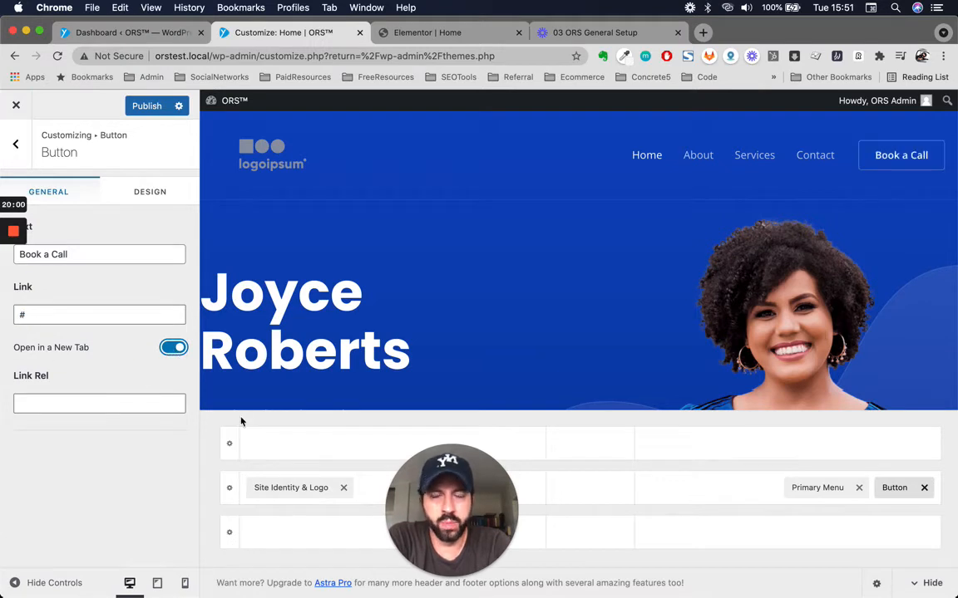
pyautogui.click(171, 349)
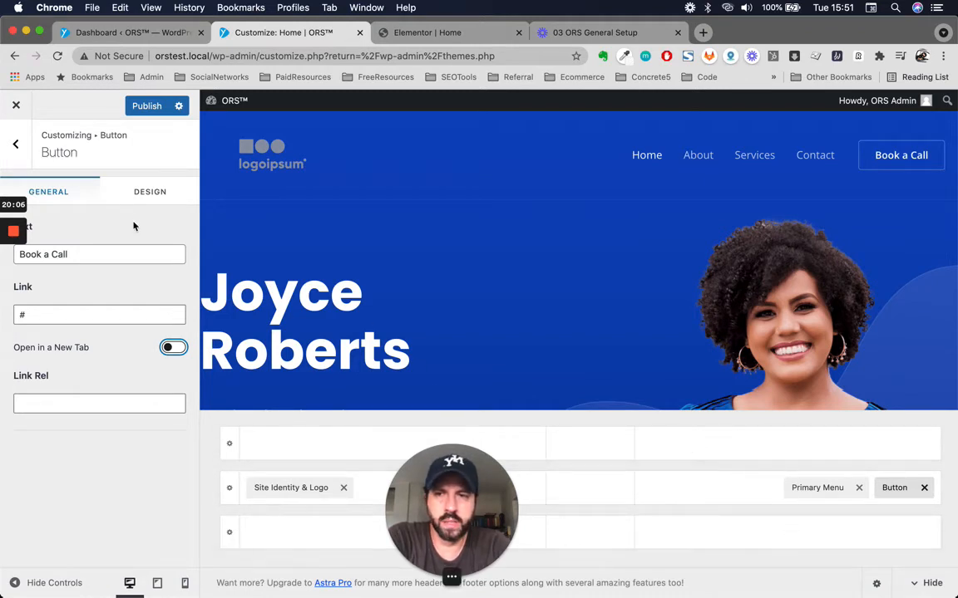
# Examine the header button's design settings, including colors, border, font size, padding and margin
pyautogui.click(139, 196)
pyautogui.scroll(-5, 81, 399)
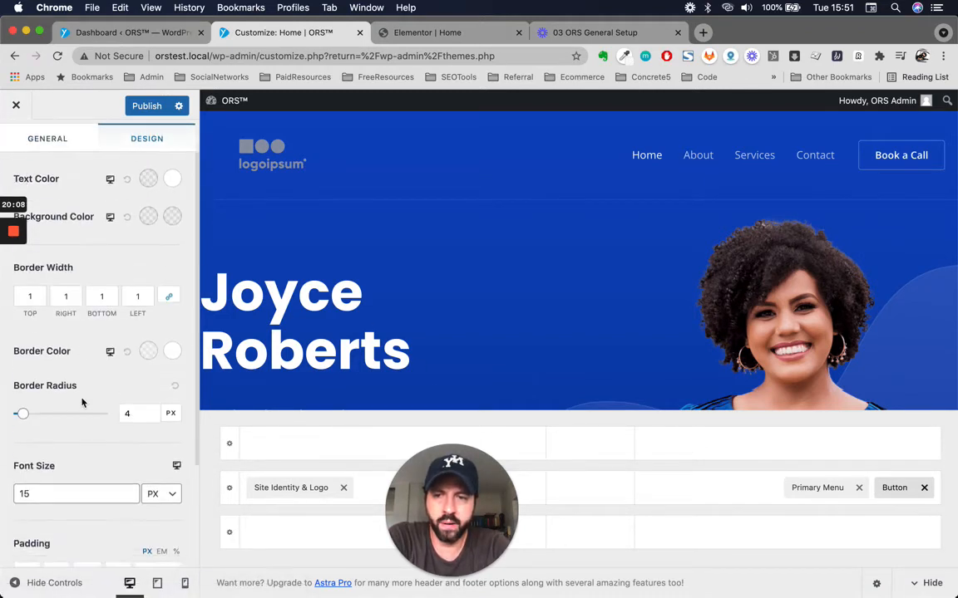
pyautogui.scroll(-3, 65, 457)
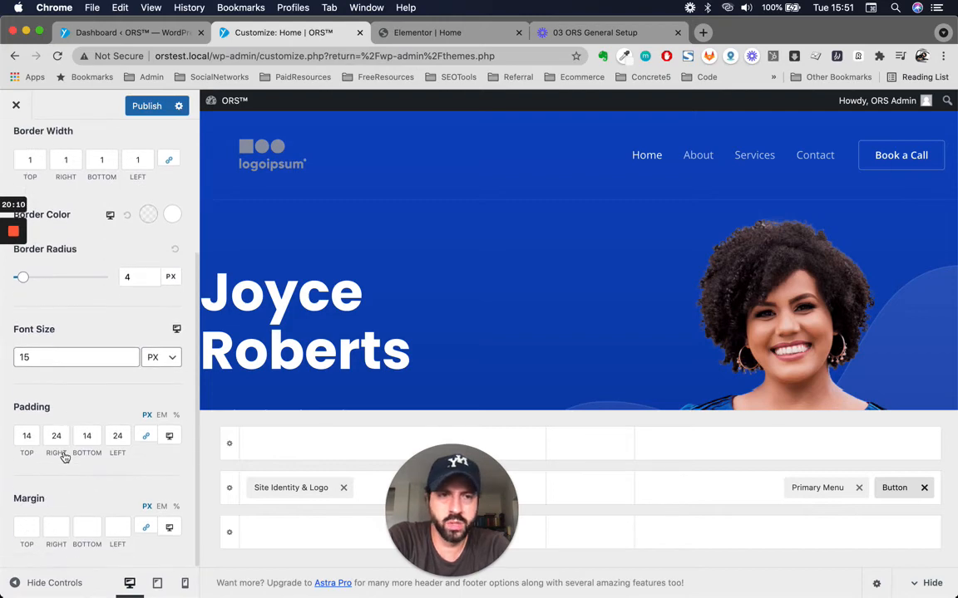
pyautogui.scroll(5, 98, 383)
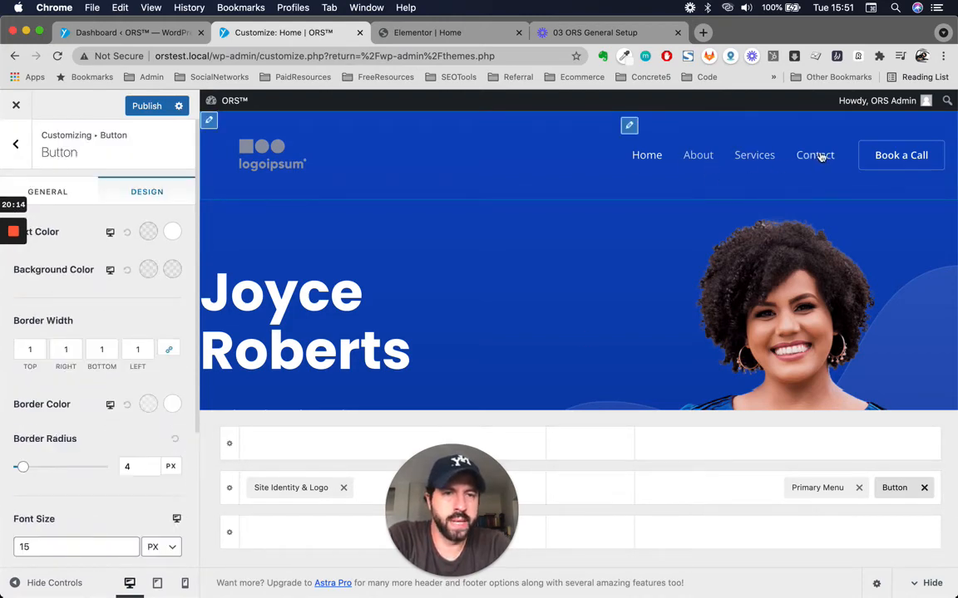
# Turn off the submenu item divider in the header's Primary Menu settings, and turn it back on
pyautogui.click(808, 490)
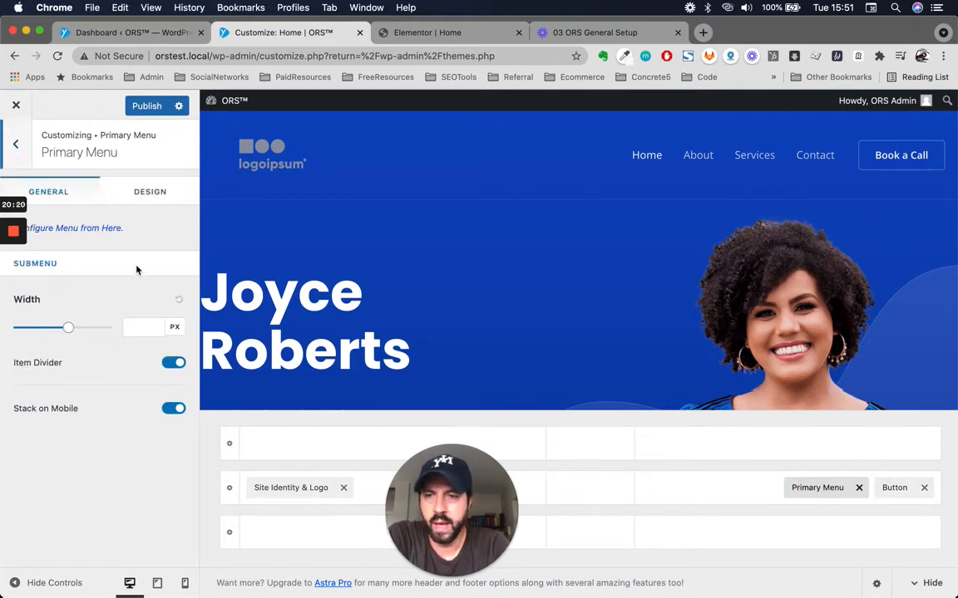
pyautogui.click(175, 364)
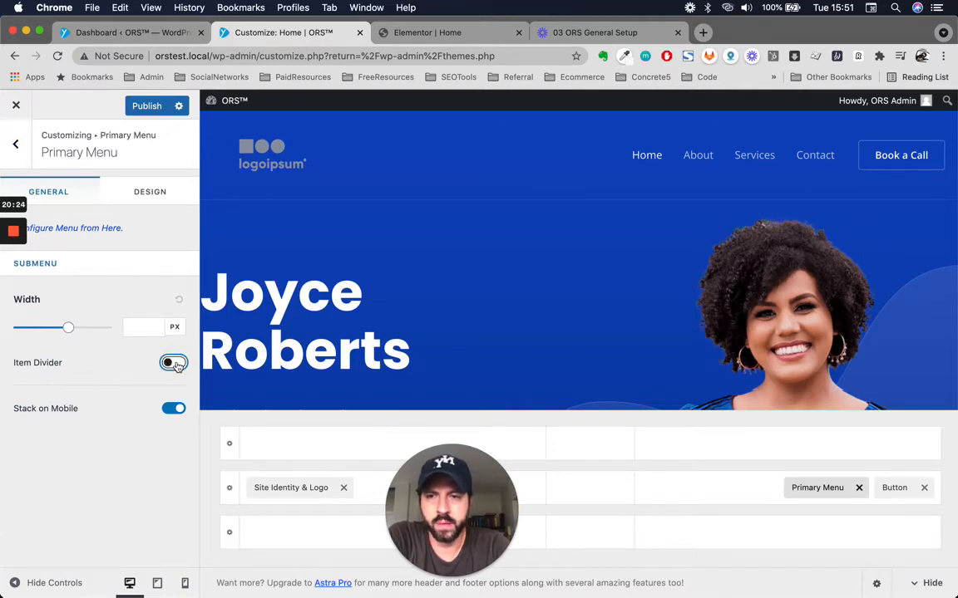
pyautogui.click(175, 365)
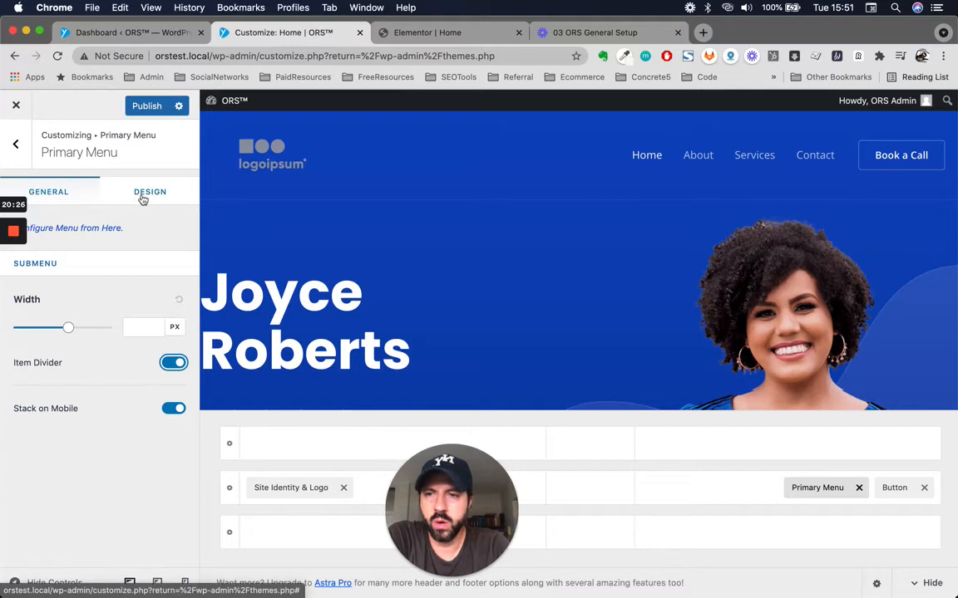
# Open a second customizer in a new browser tab and go from its header's Primary Menu settings to the menu locations
pyautogui.rightClick(95, 235)
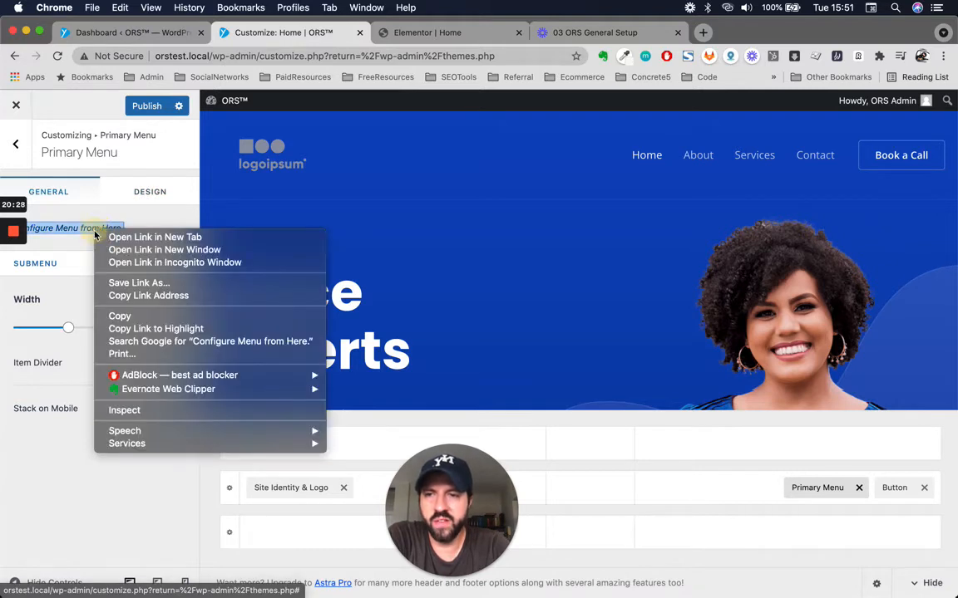
pyautogui.click(123, 239)
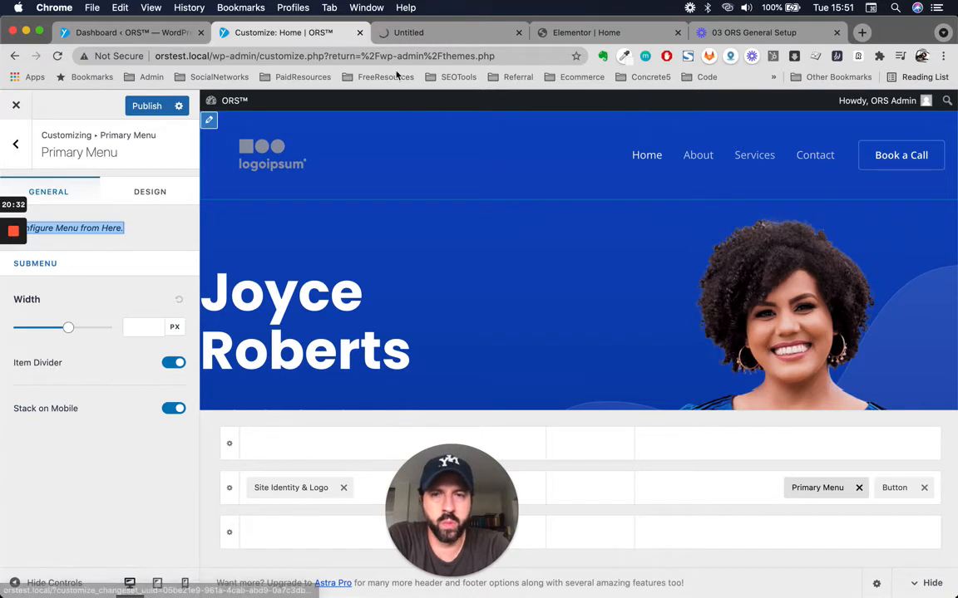
pyautogui.click(431, 33)
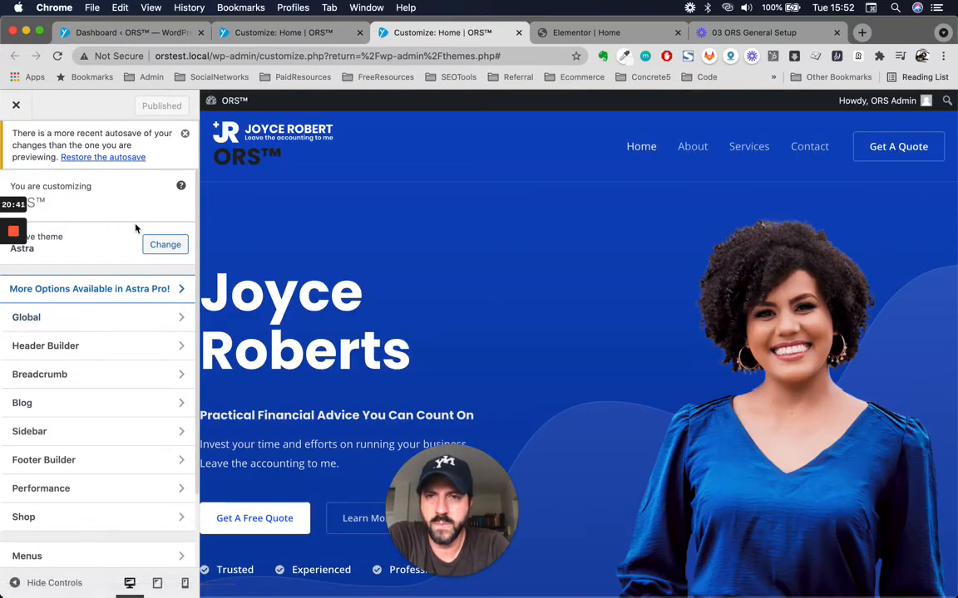
pyautogui.click(116, 349)
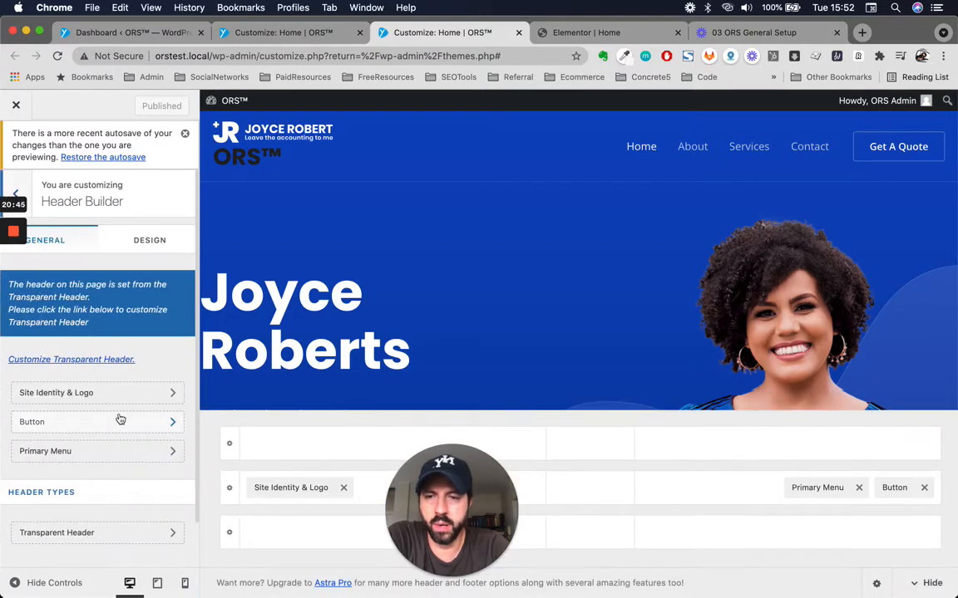
pyautogui.click(802, 489)
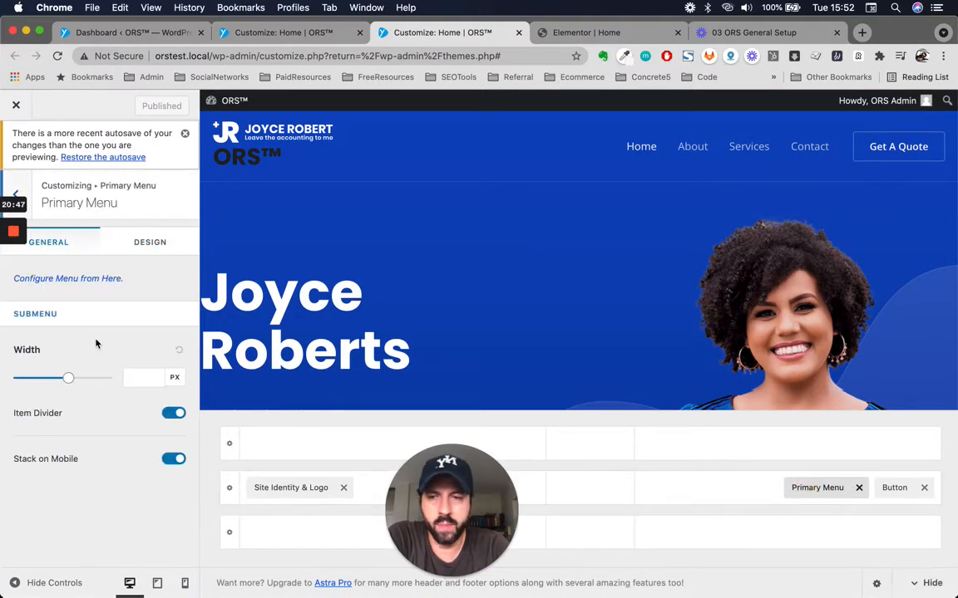
pyautogui.click(94, 280)
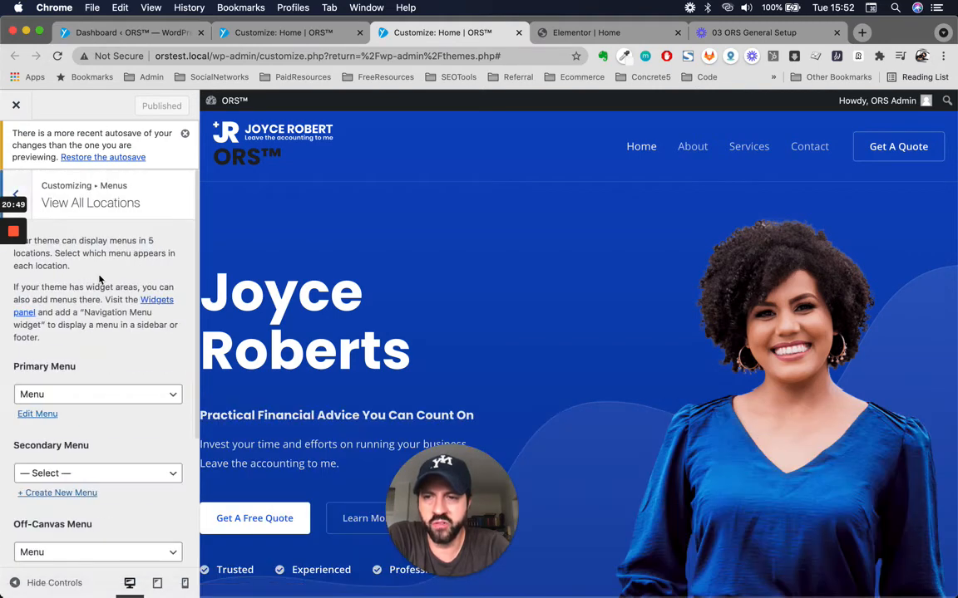
# Review the theme's menu locations and open the menu assigned to Primary Menu for editing
pyautogui.scroll(-3, 99, 280)
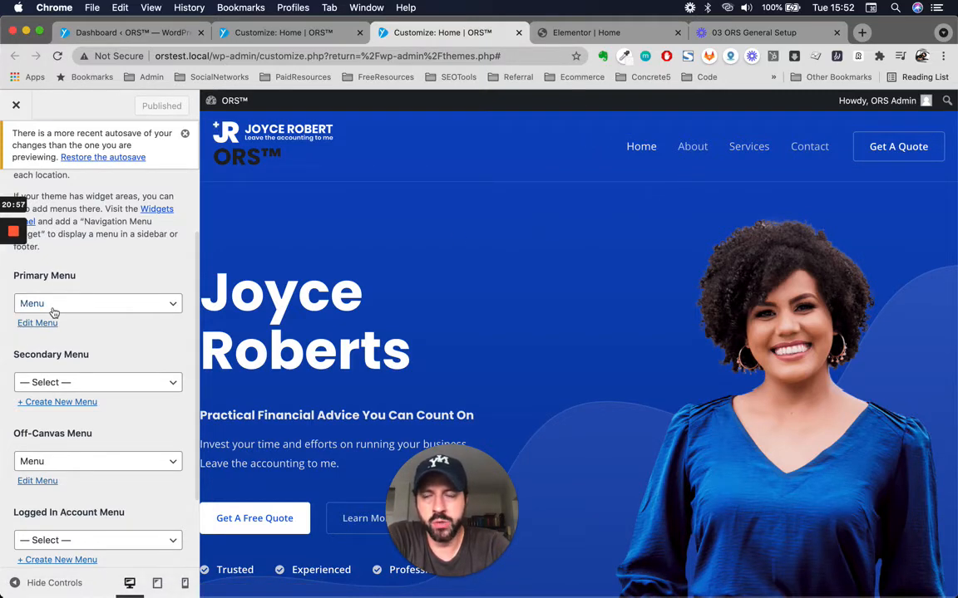
pyautogui.scroll(-3, 84, 330)
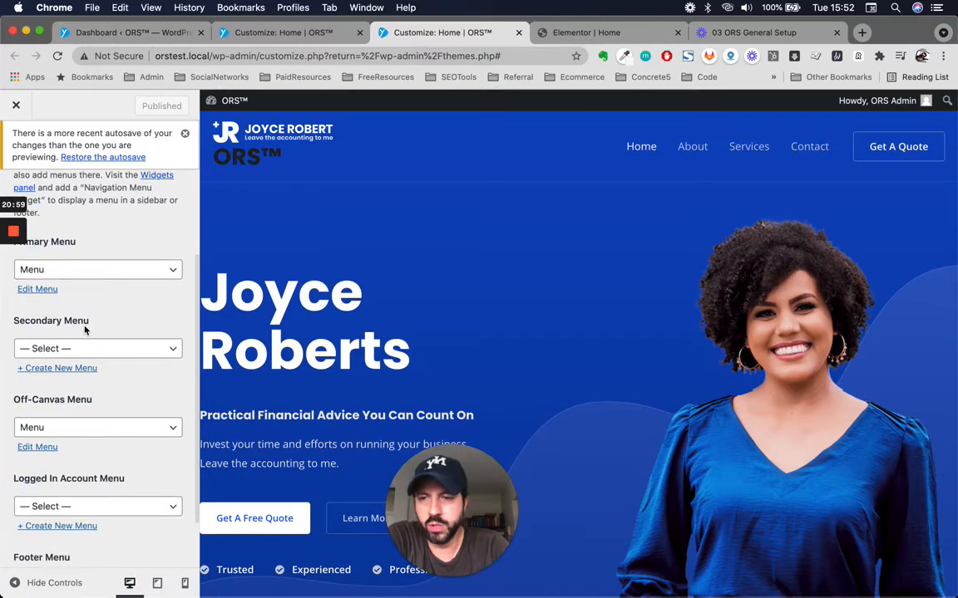
pyautogui.scroll(6, 112, 434)
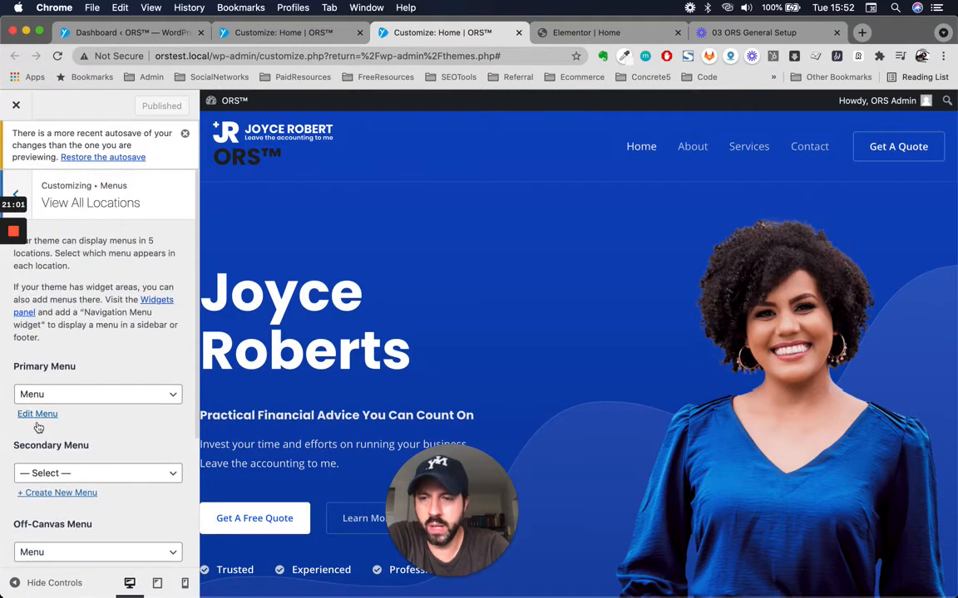
pyautogui.click(39, 418)
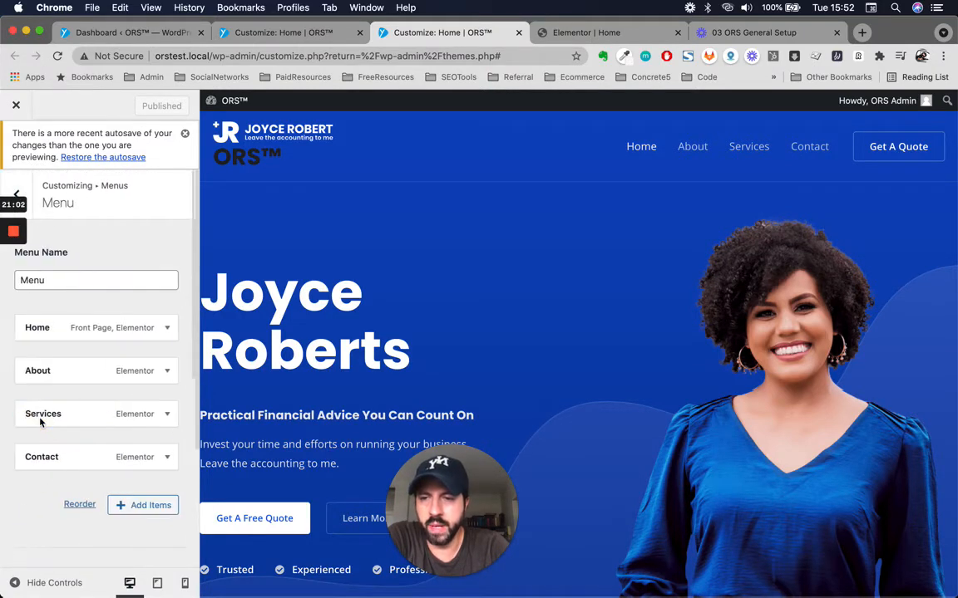
pyautogui.doubleClick(54, 281)
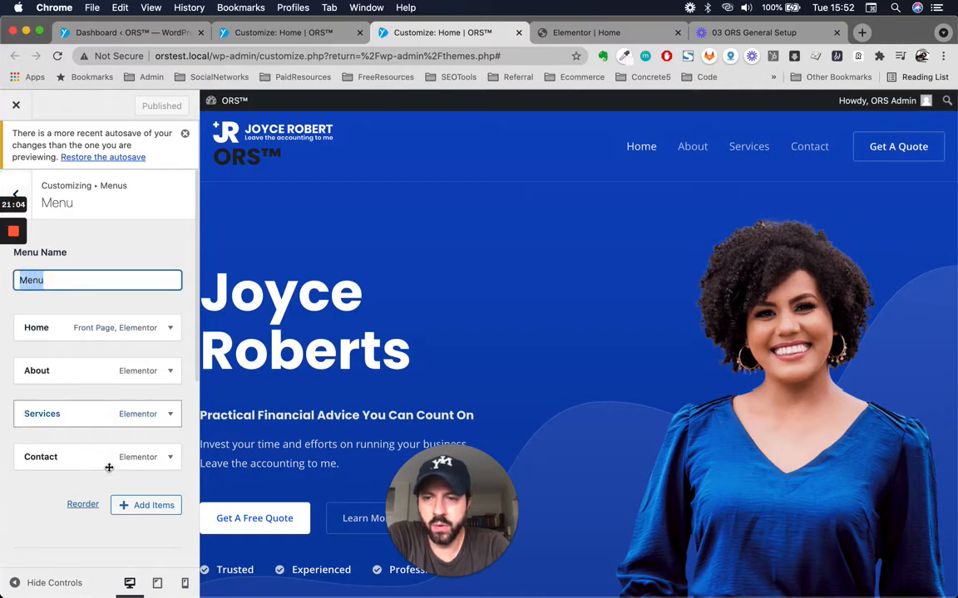
# Add the Testimonials page to the menu and place it between Services and Contact as a top-level item
pyautogui.scroll(-1, 111, 478)
pyautogui.click(149, 484)
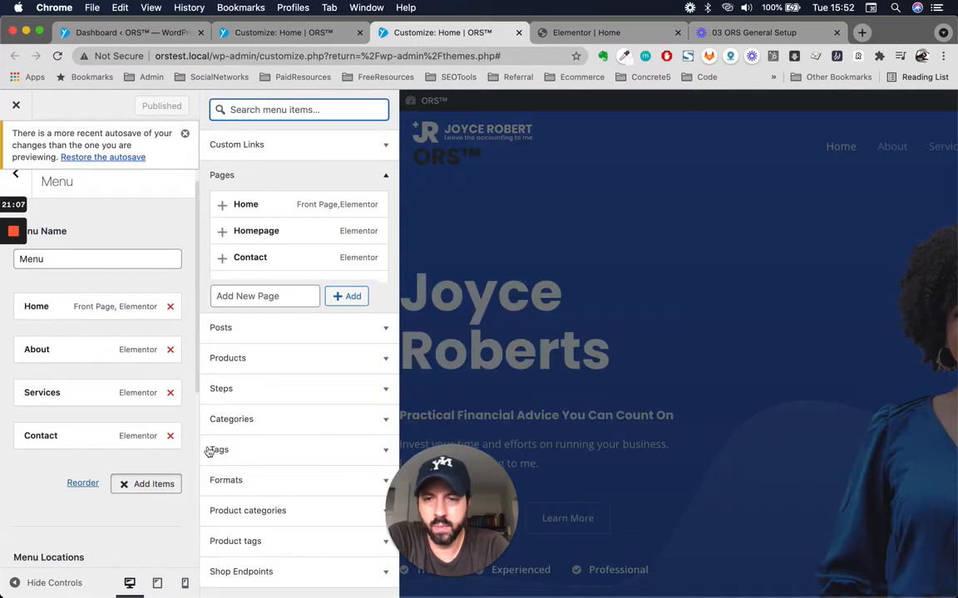
pyautogui.scroll(-2, 289, 274)
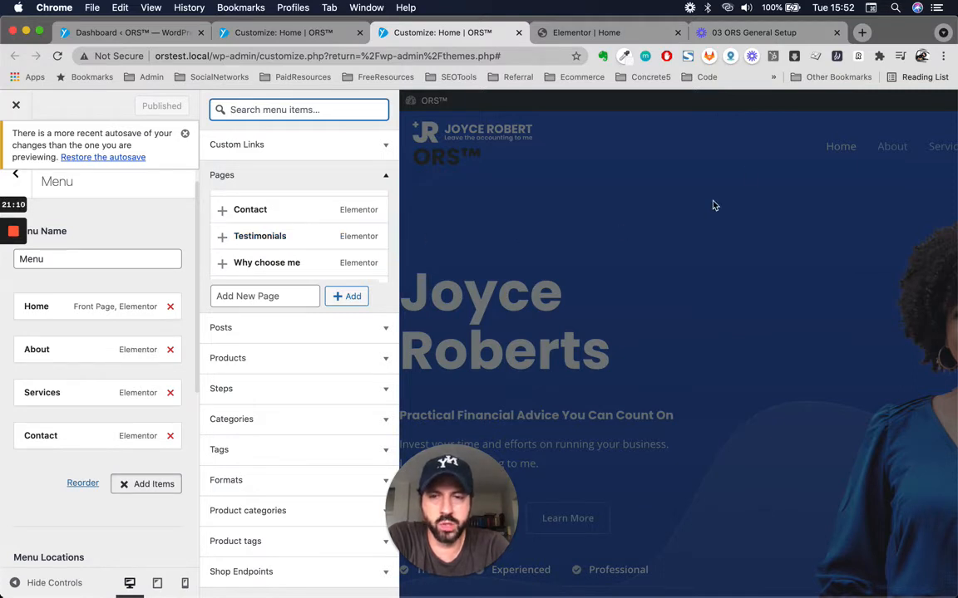
pyautogui.click(263, 238)
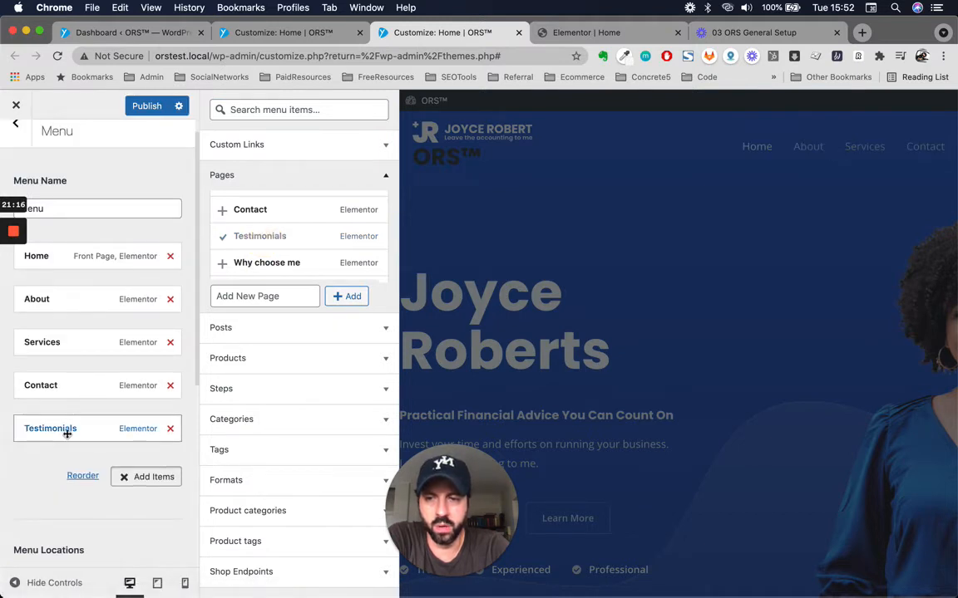
pyautogui.moveTo(92, 431); pyautogui.dragTo(93, 379)
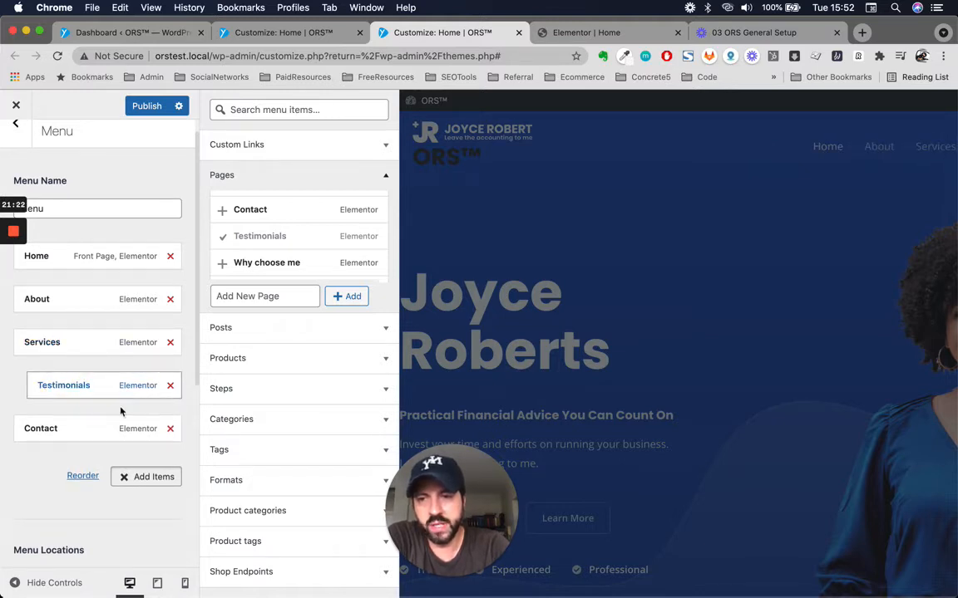
pyautogui.moveTo(100, 386); pyautogui.dragTo(76, 375)
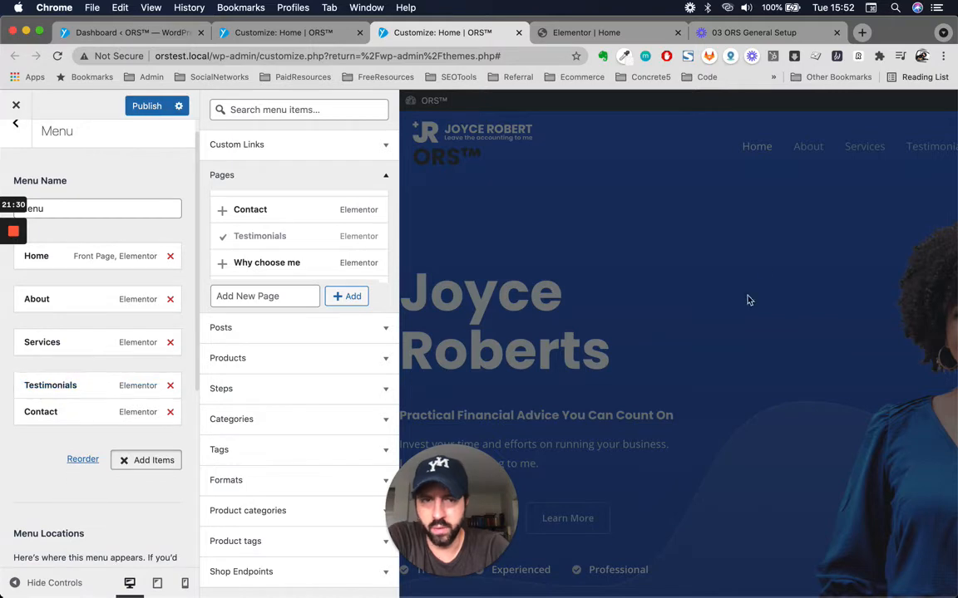
# Rename the Testimonials menu item's navigation label to "What Client Say" and collapse the item's settings
pyautogui.click(24, 483)
pyautogui.click(102, 389)
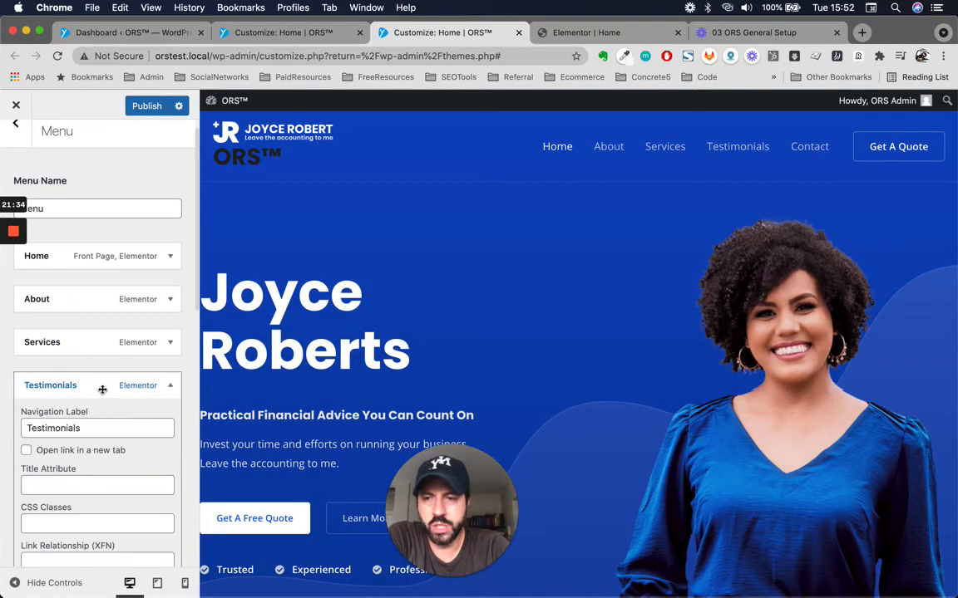
pyautogui.doubleClick(87, 428)
pyautogui.scroll(-2, 86, 428)
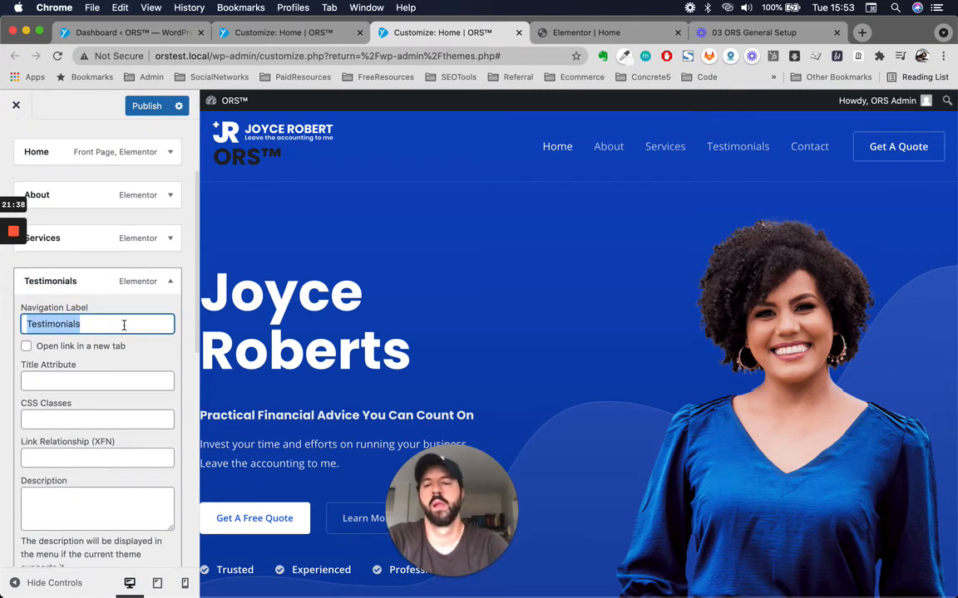
pyautogui.write('What Client')
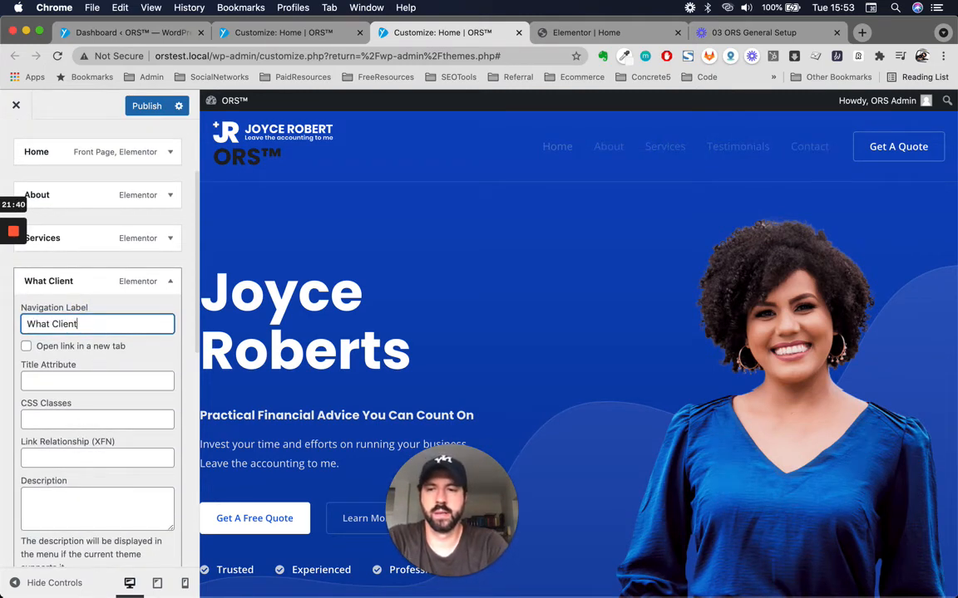
pyautogui.write(' Say')
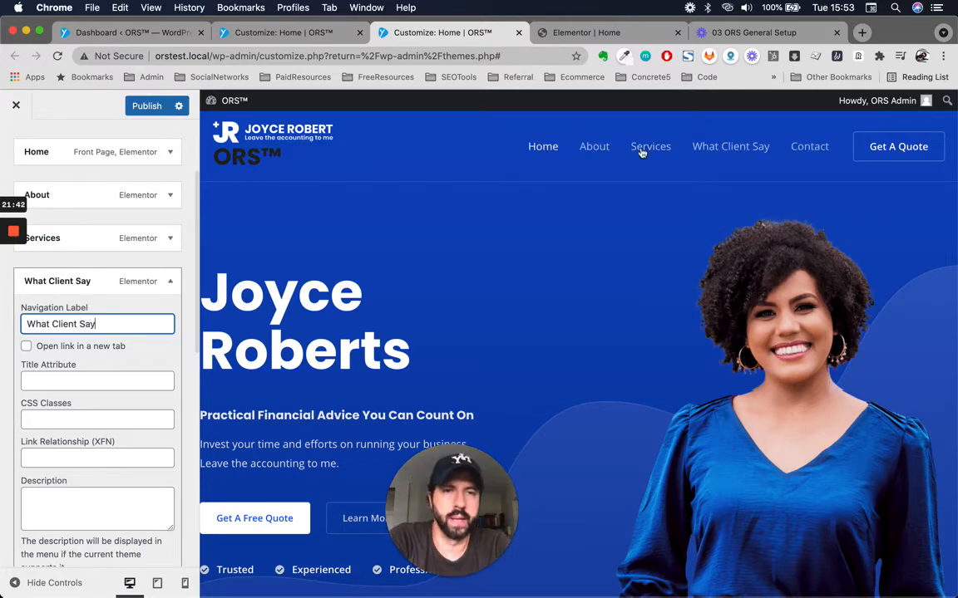
pyautogui.click(76, 290)
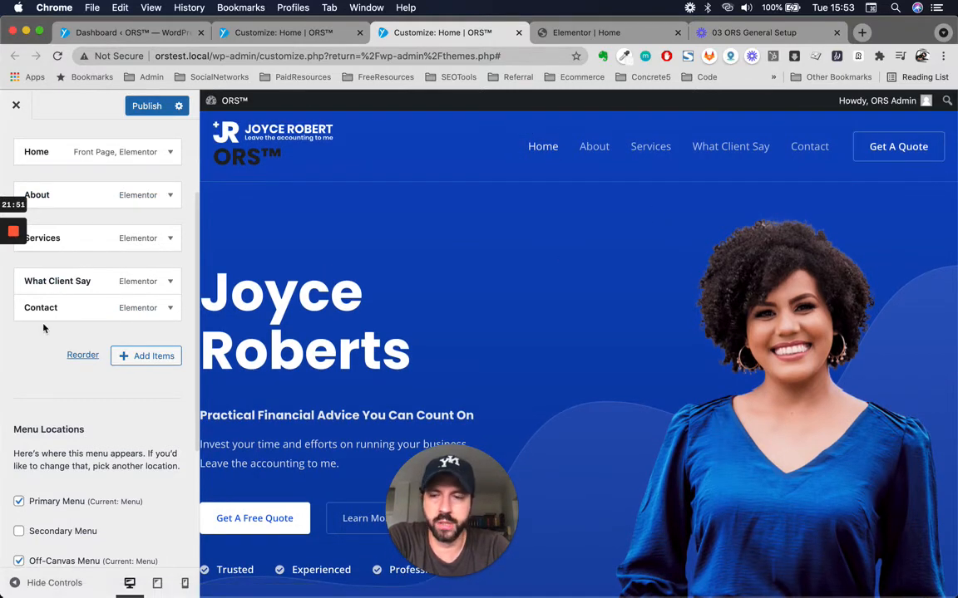
# Review the menu's location settings and look over the page down to the footer in the preview
pyautogui.scroll(-5, 44, 329)
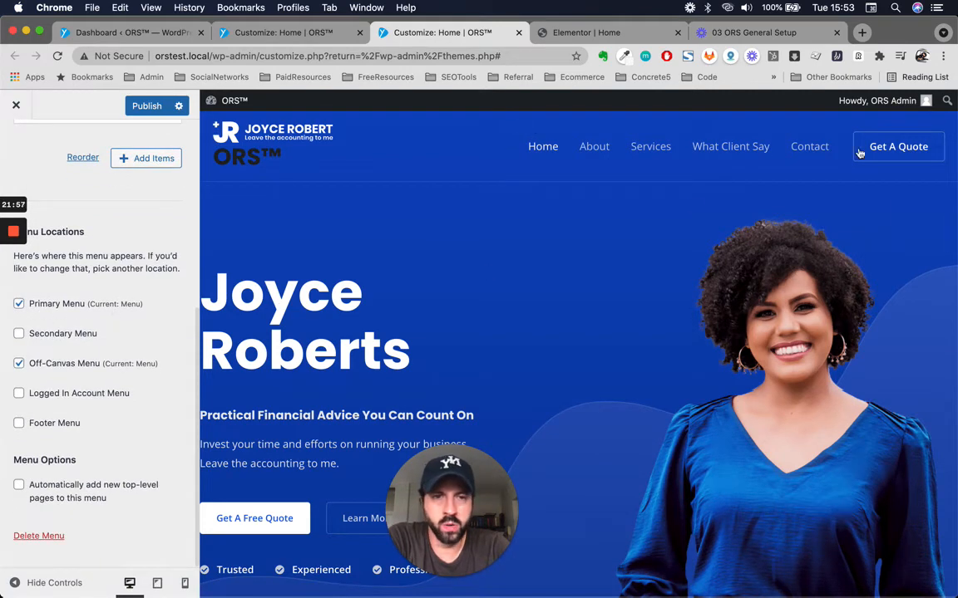
pyautogui.scroll(-15, 536, 348)
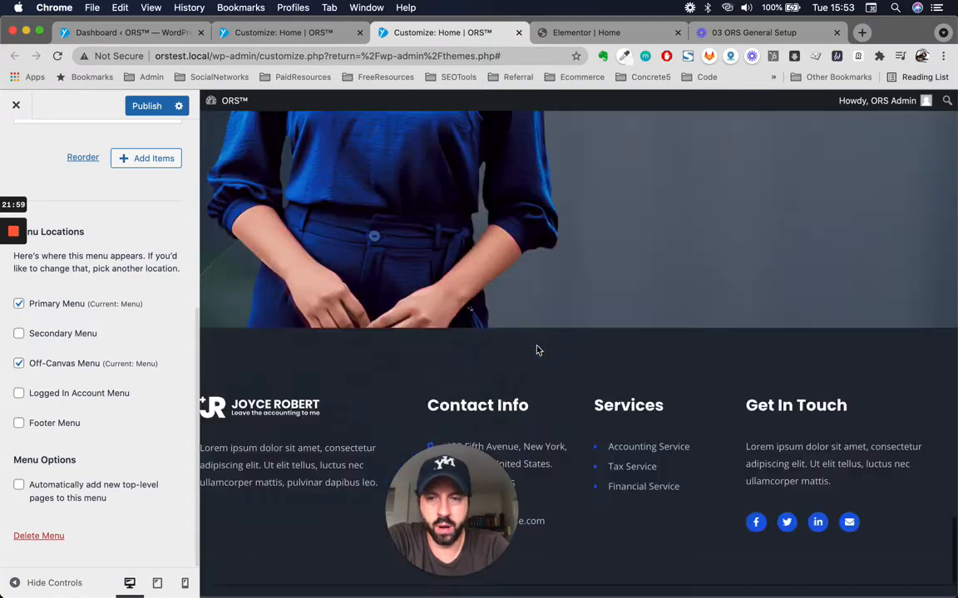
pyautogui.scroll(-2, 536, 349)
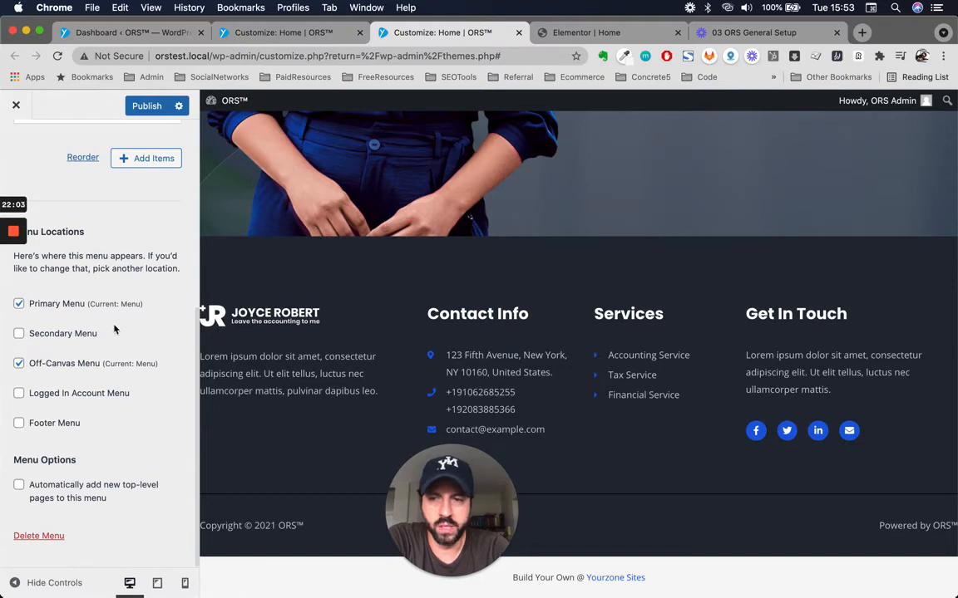
pyautogui.scroll(20, 532, 339)
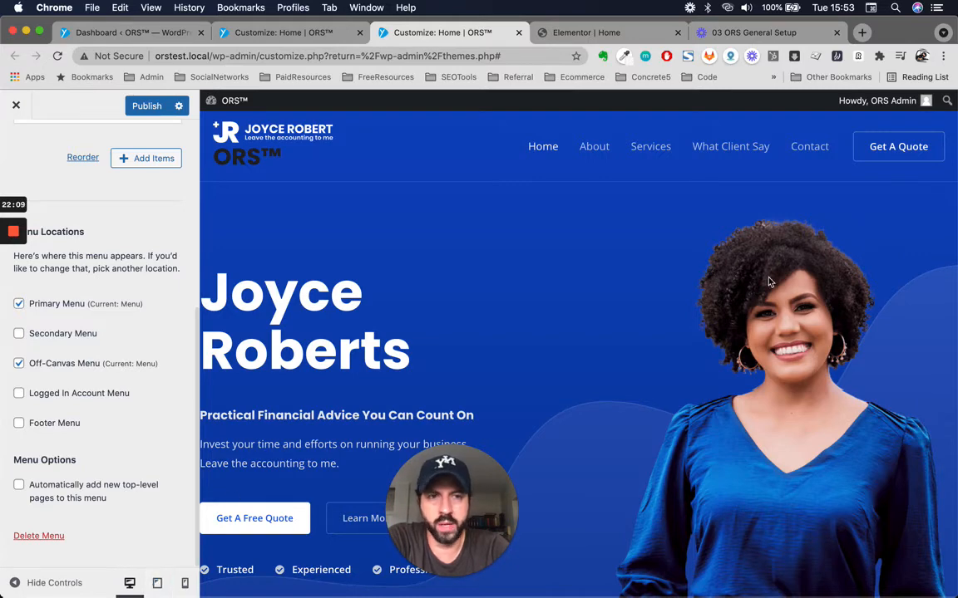
# Examine the off-canvas menu and its location setting in the tablet preview, and return to the desktop preview
pyautogui.click(158, 584)
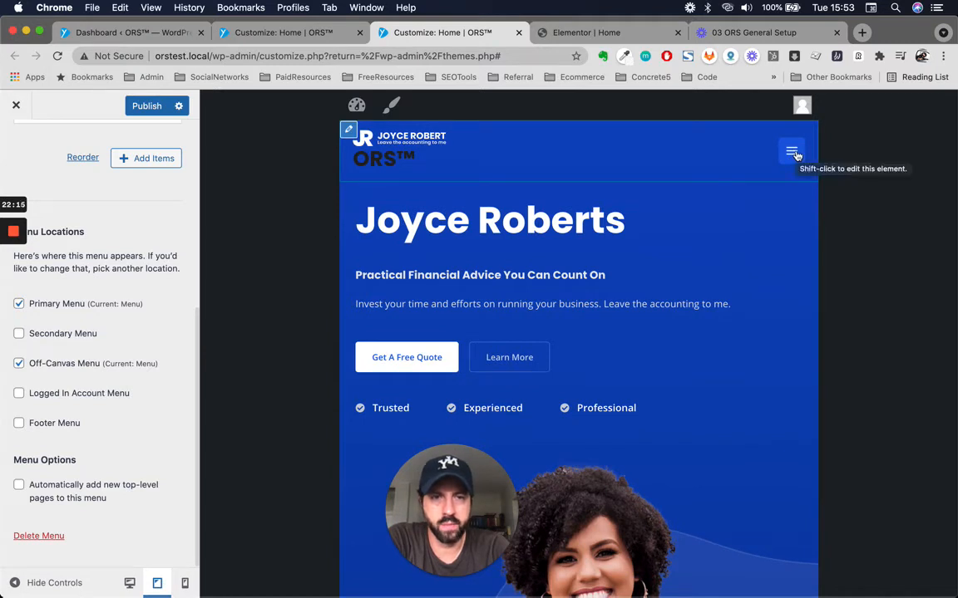
pyautogui.click(794, 153)
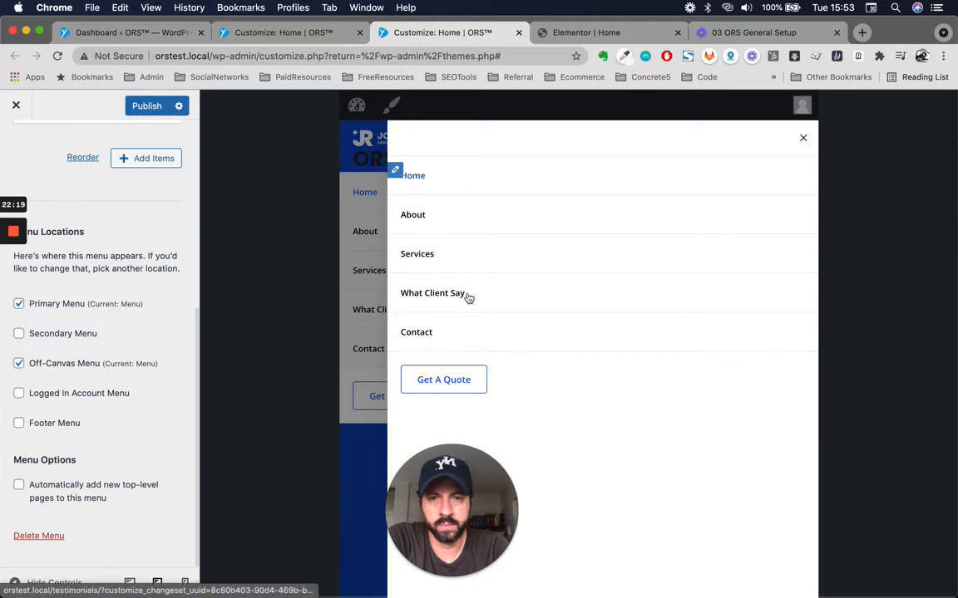
pyautogui.click(18, 368)
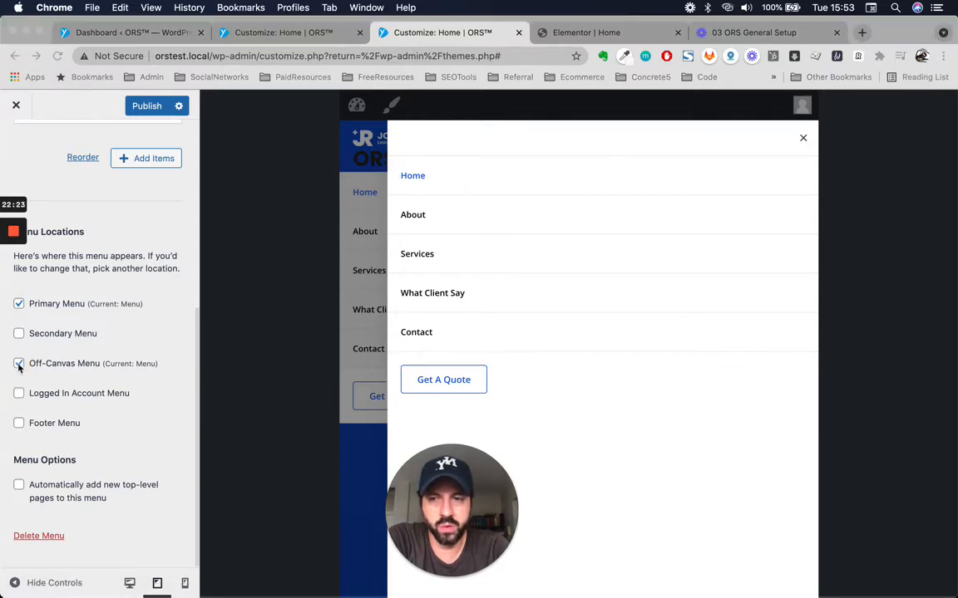
pyautogui.click(21, 368)
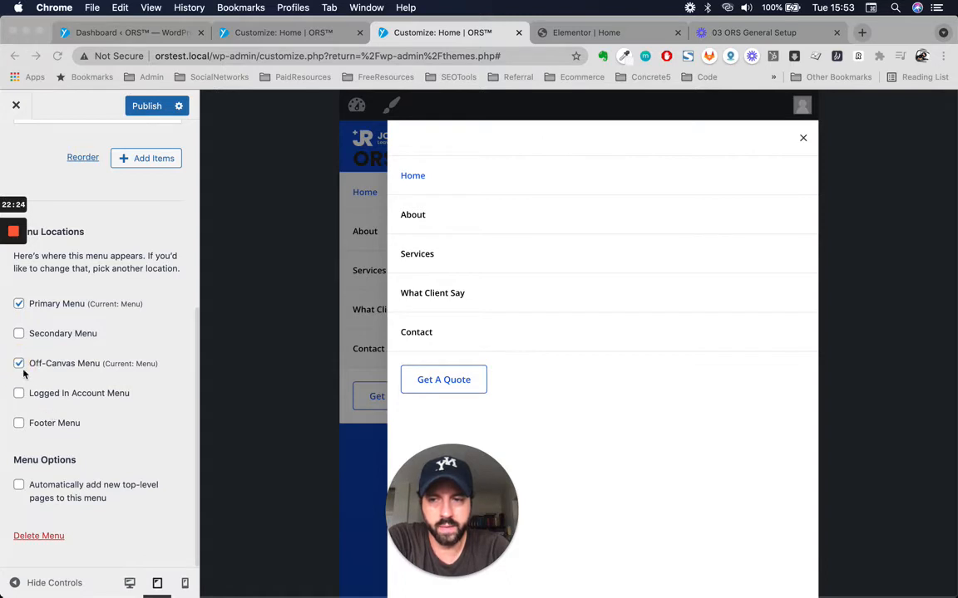
pyautogui.click(21, 366)
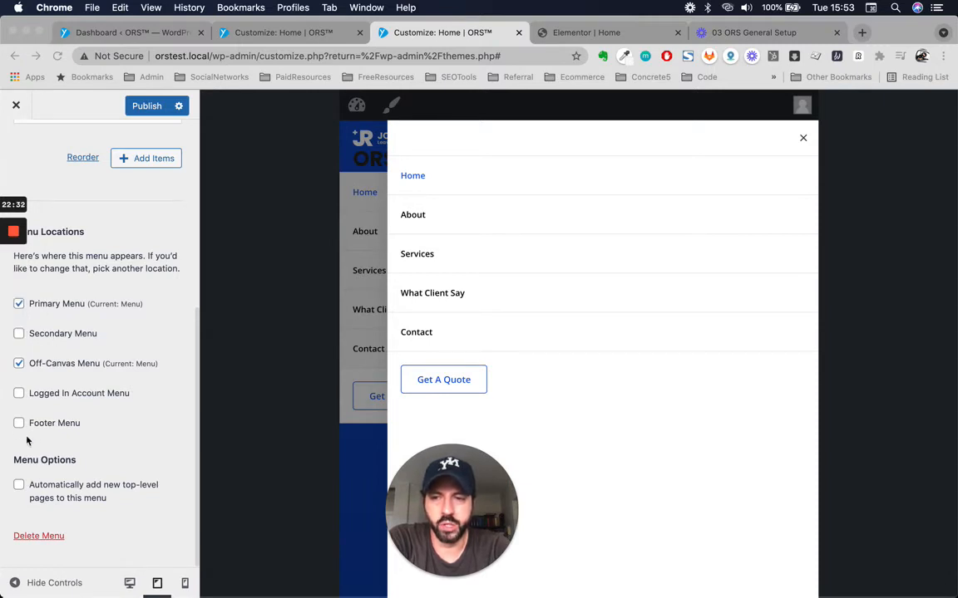
pyautogui.click(803, 138)
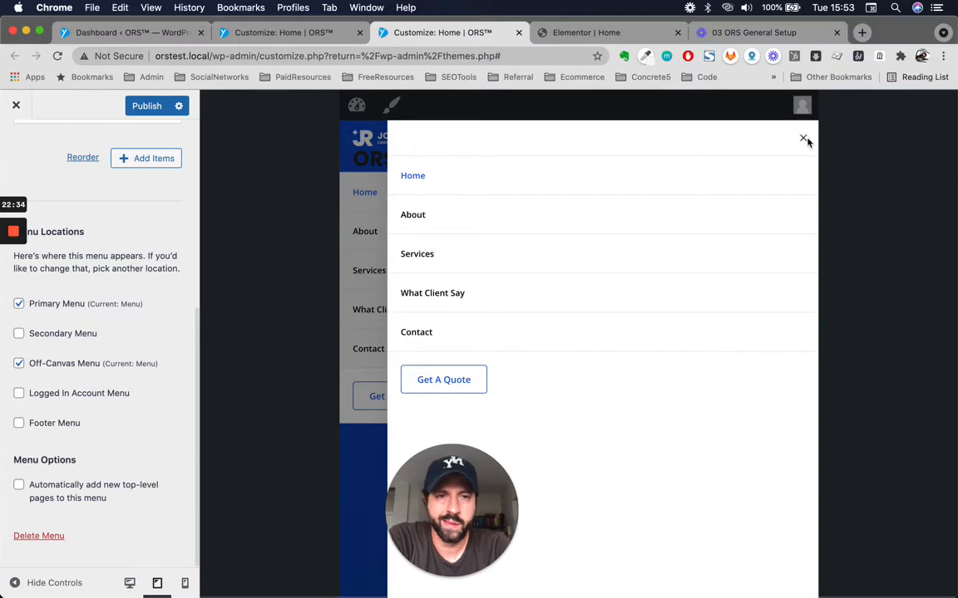
pyautogui.click(130, 583)
# Leave the menu settings and open the Header Builder
pyautogui.scroll(5, 119, 394)
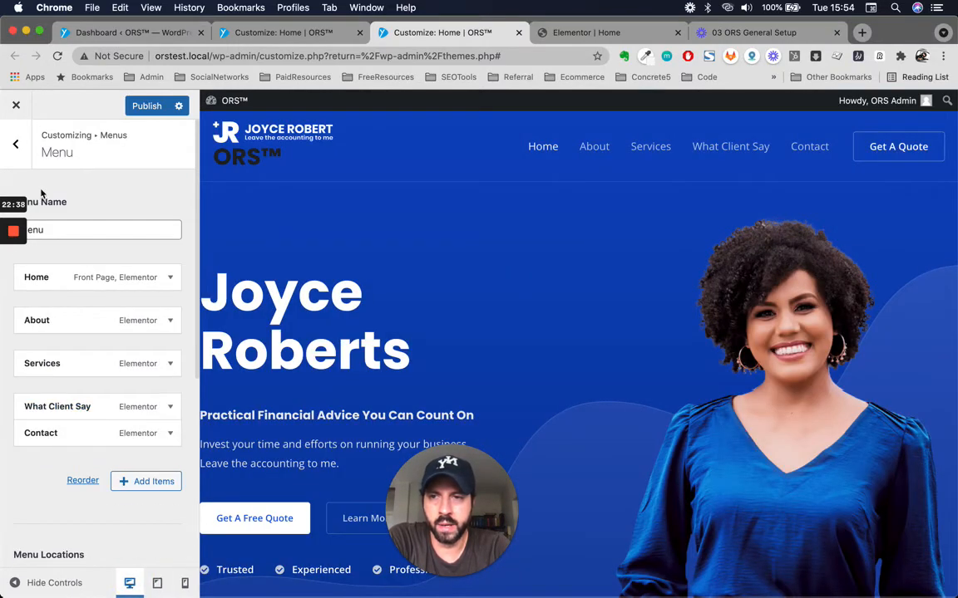
pyautogui.click(25, 156)
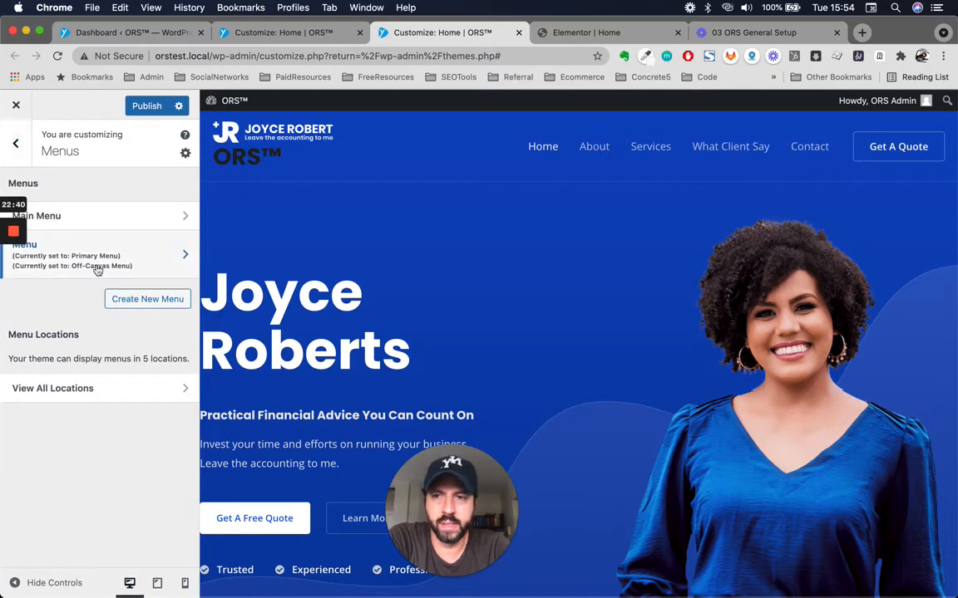
pyautogui.click(27, 144)
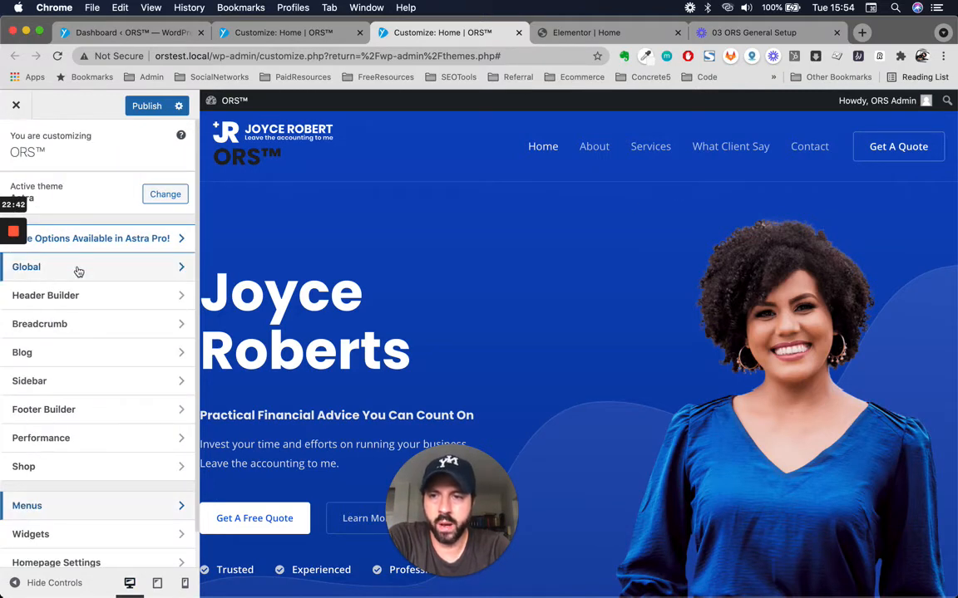
pyautogui.click(73, 295)
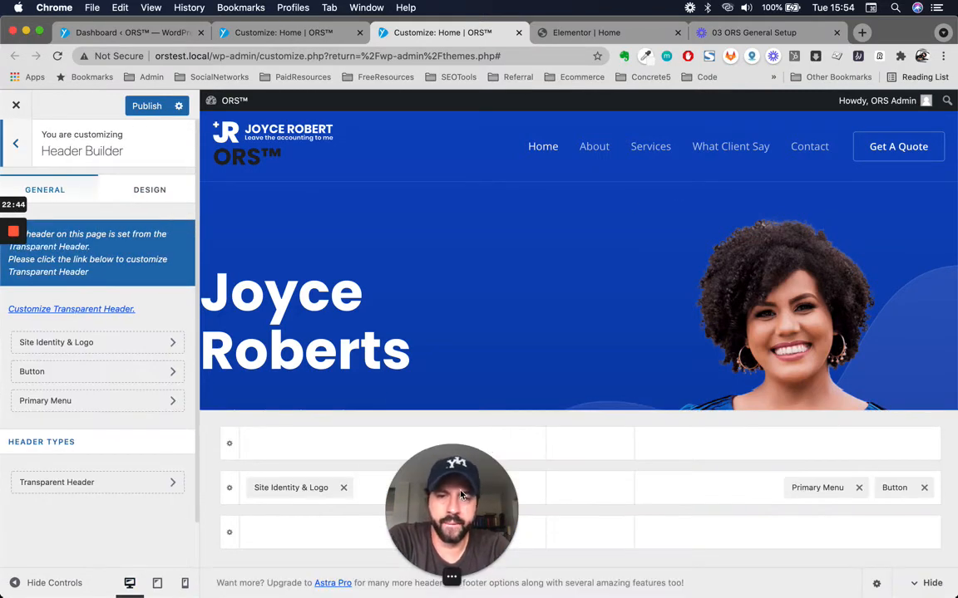
# Add a Social element to the right section of the header's uppermost row
pyautogui.moveTo(479, 539); pyautogui.dragTo(625, 541)
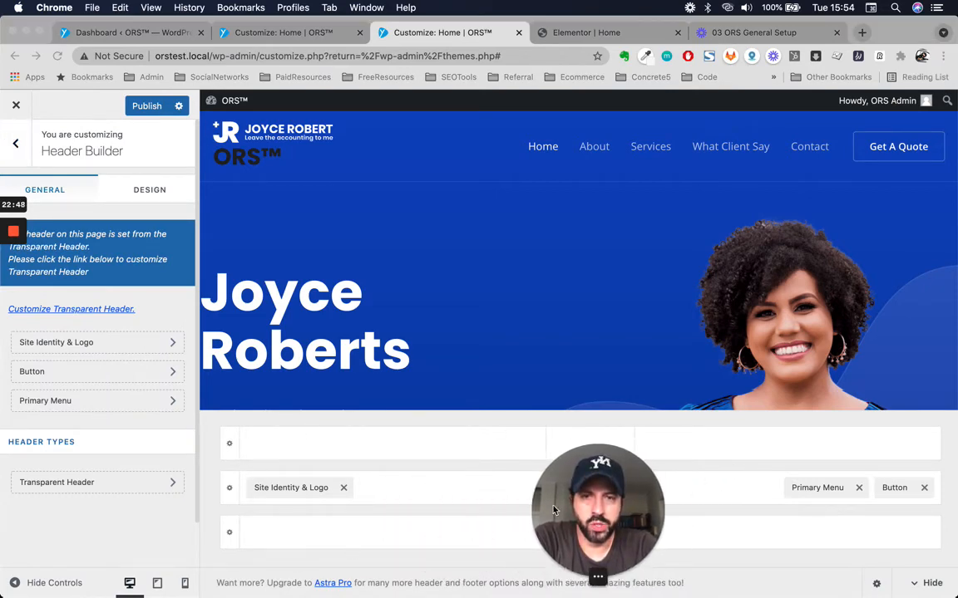
pyautogui.click(785, 456)
pyautogui.moveTo(545, 469); pyautogui.dragTo(470, 462)
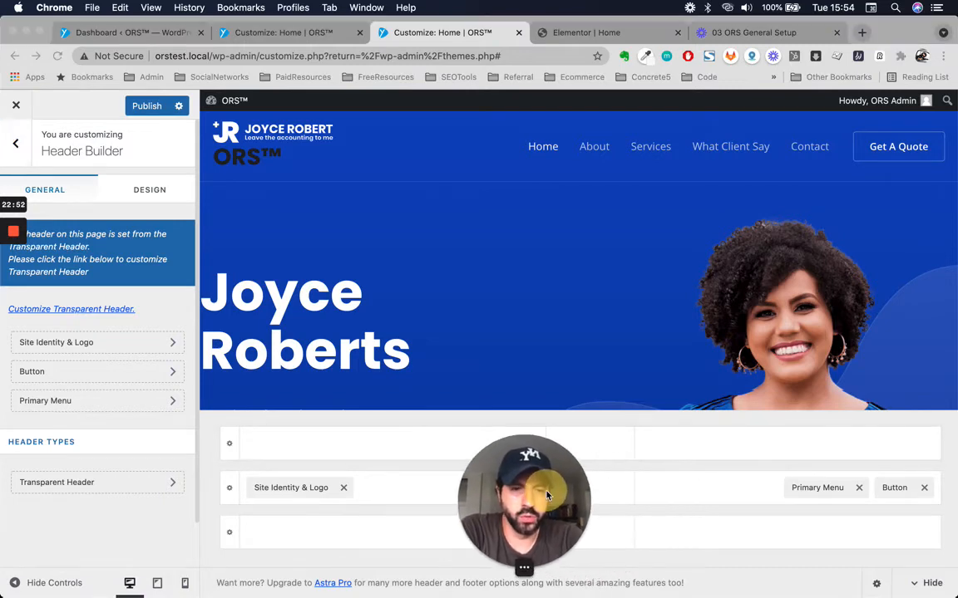
pyautogui.click(788, 453)
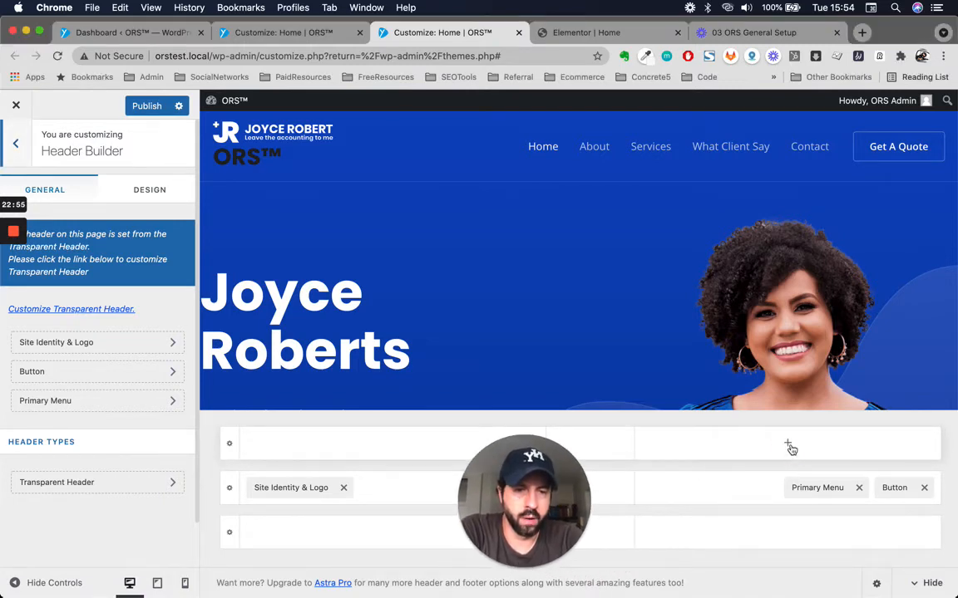
pyautogui.click(787, 444)
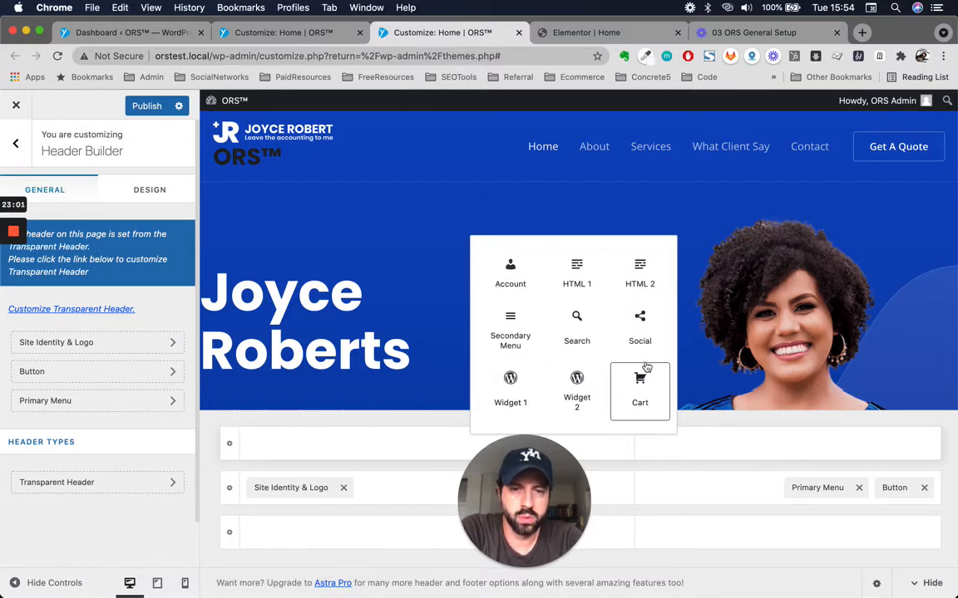
pyautogui.click(646, 330)
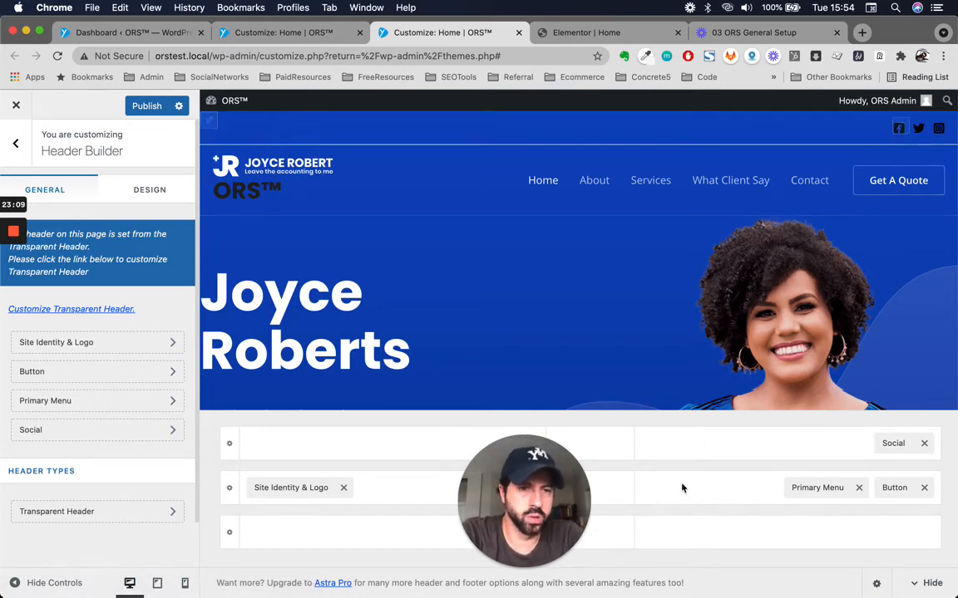
# Review the Social element's available networks and Instagram entry, and turn on Show Label for the icons
pyautogui.click(890, 444)
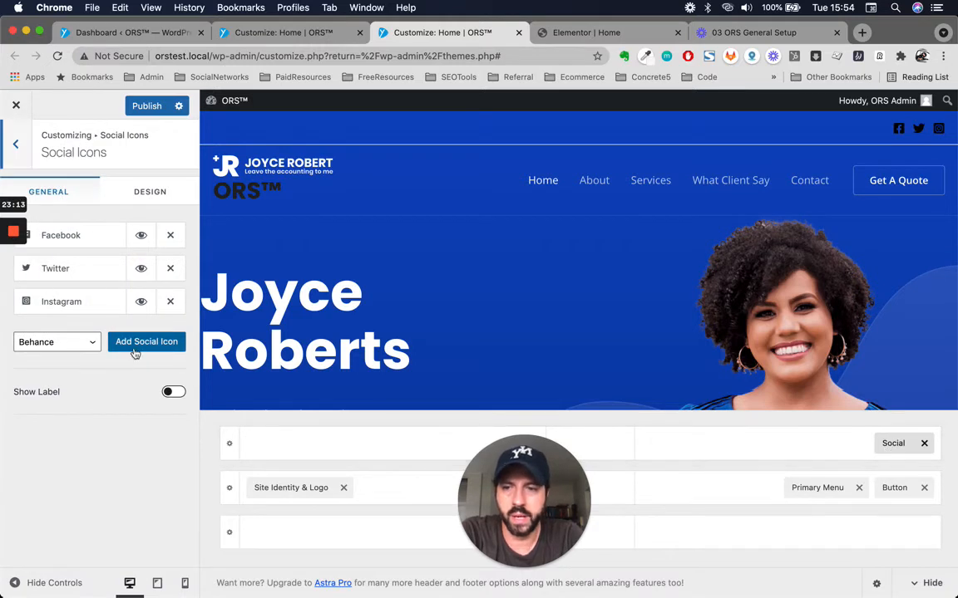
pyautogui.click(97, 343)
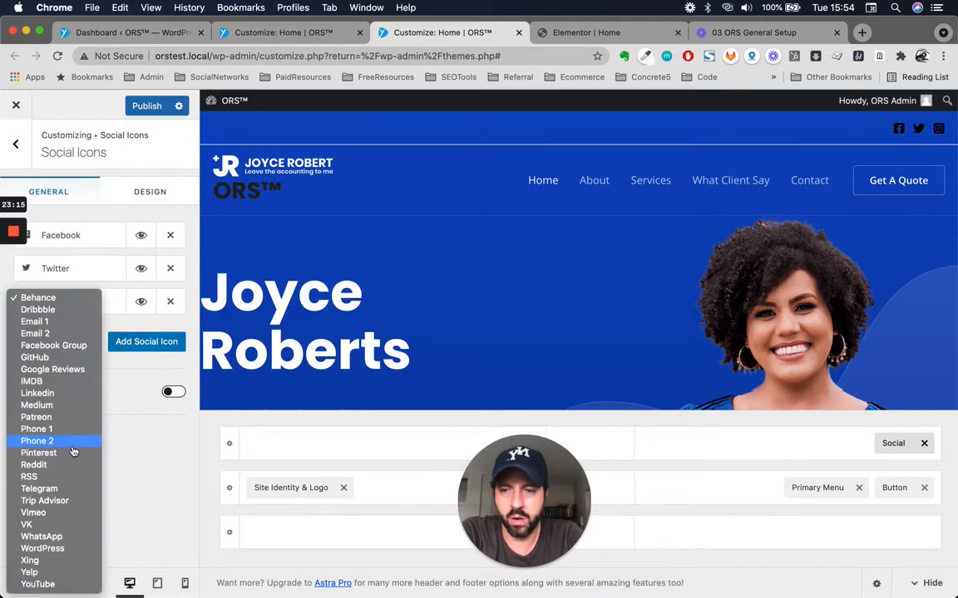
pyautogui.click(147, 366)
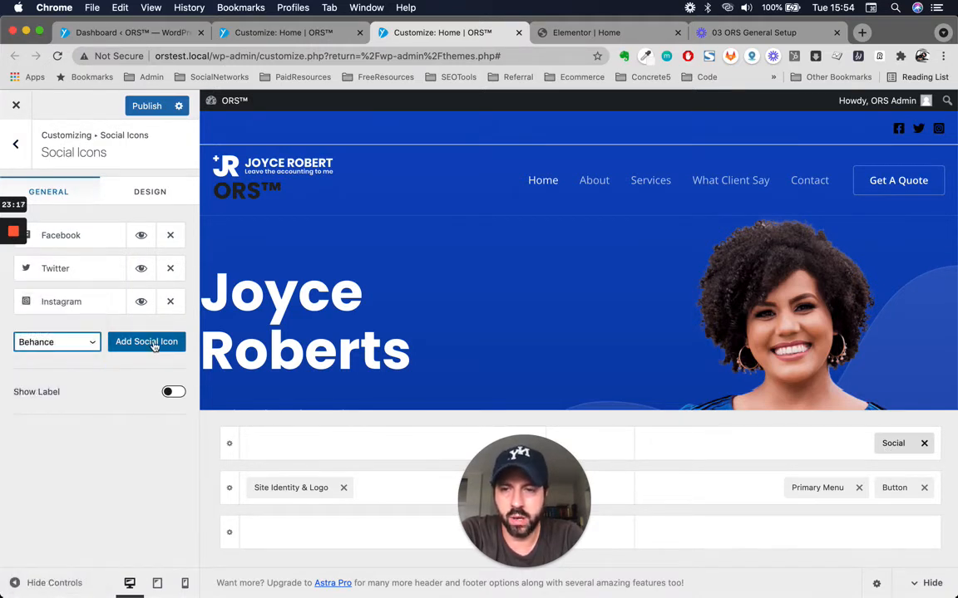
pyautogui.click(62, 304)
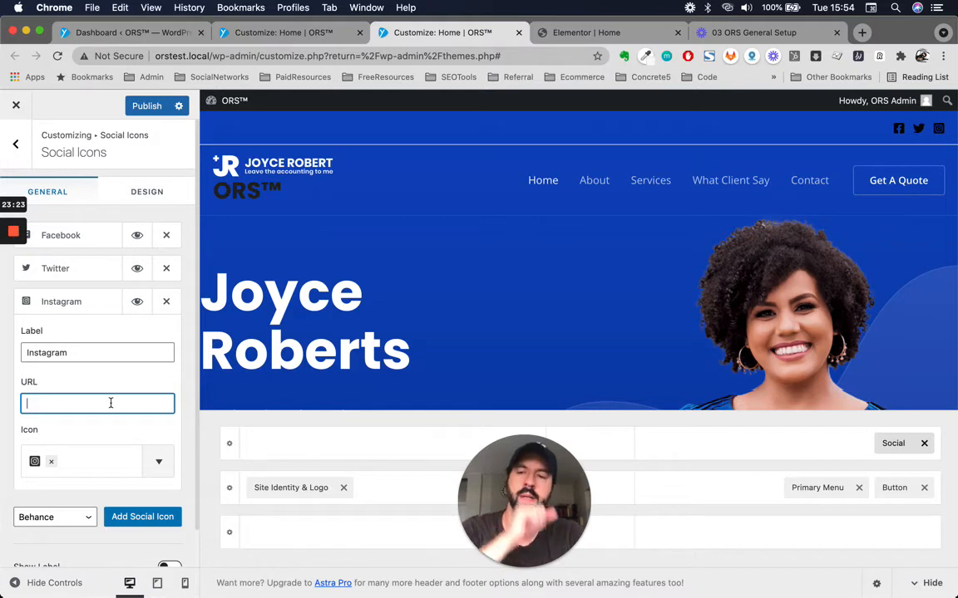
pyautogui.click(85, 313)
pyautogui.click(173, 392)
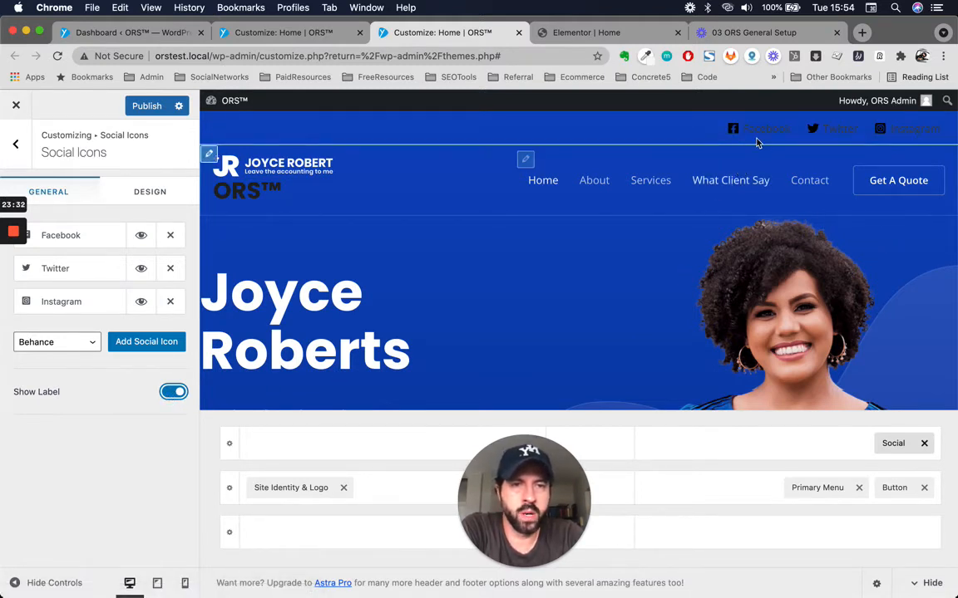
# Review the Social Icons design options for size, spacing, radius, colors and font size, and return to the general settings
pyautogui.click(129, 193)
pyautogui.scroll(-2, 87, 300)
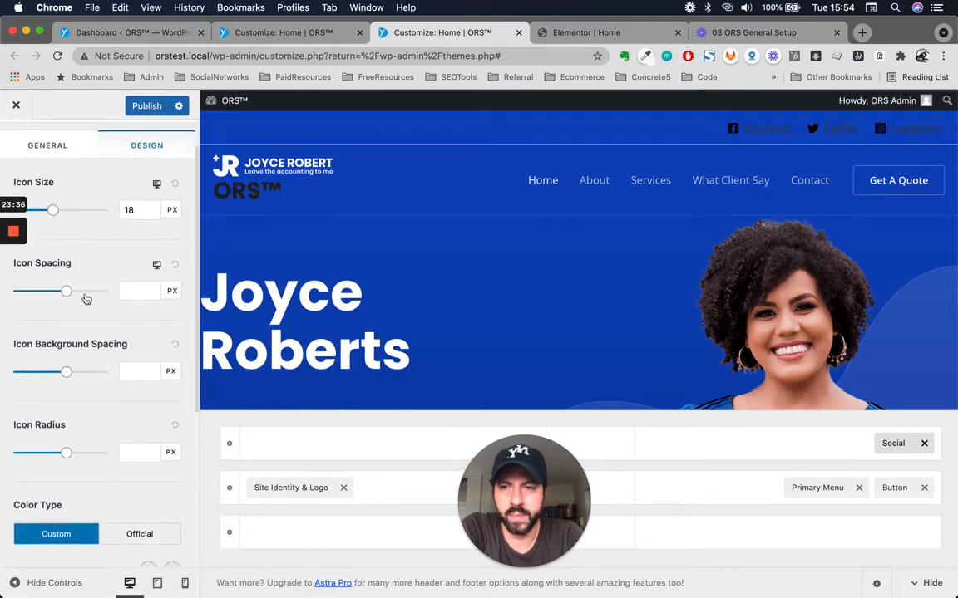
pyautogui.scroll(-5, 98, 391)
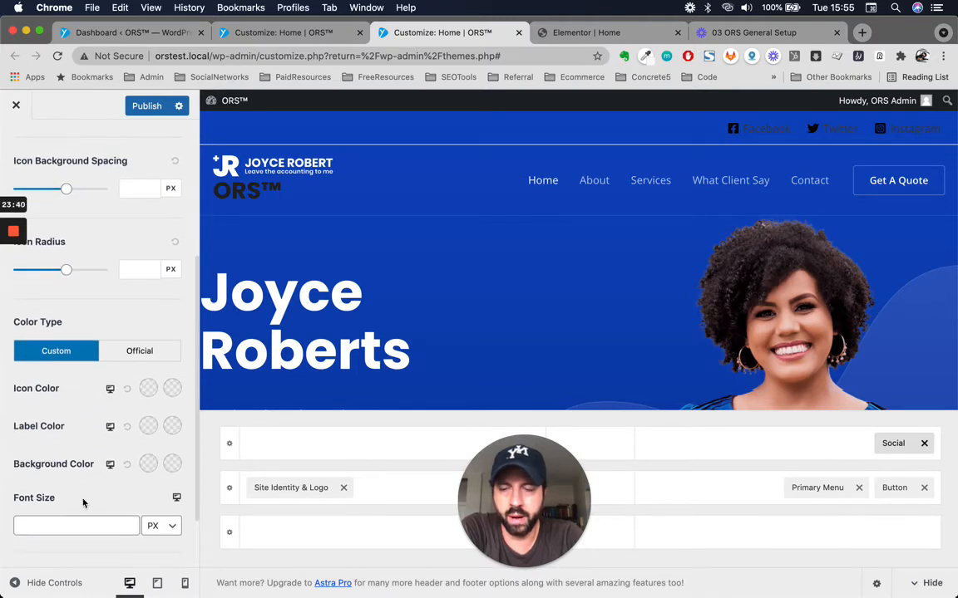
pyautogui.scroll(-2, 85, 502)
pyautogui.scroll(9, 82, 482)
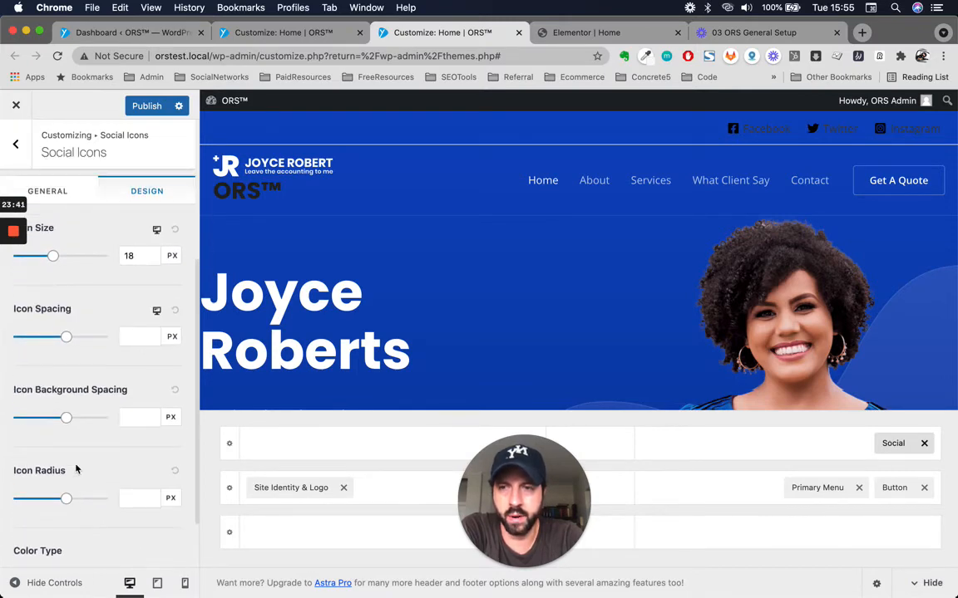
pyautogui.click(50, 192)
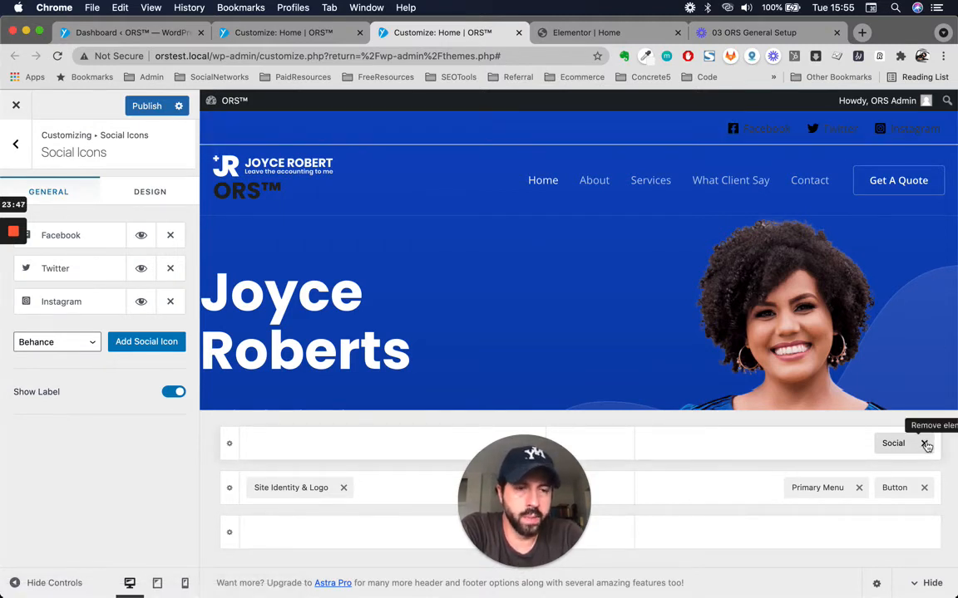
# Add a Cart element beside the Social element in the header's uppermost row
pyautogui.click(786, 443)
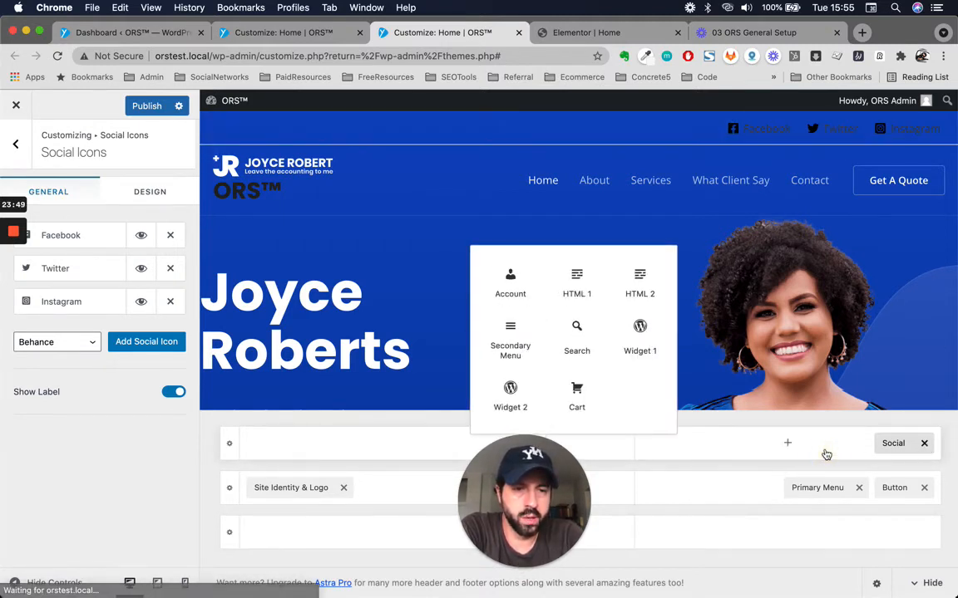
pyautogui.click(575, 390)
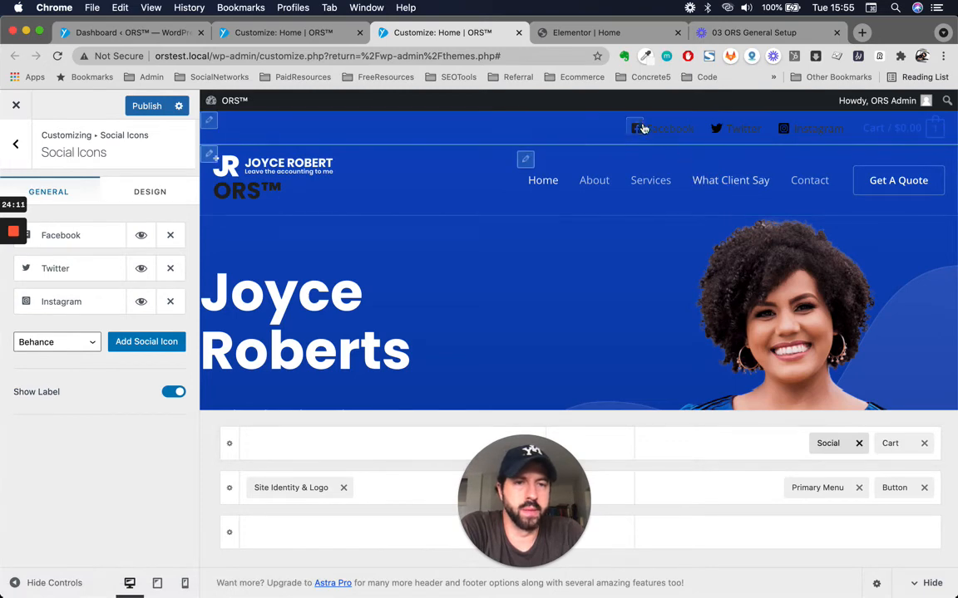
# Remove the Social and Cart elements from the header's uppermost row and return to the customizer's main sections
pyautogui.scroll(-1, 702, 361)
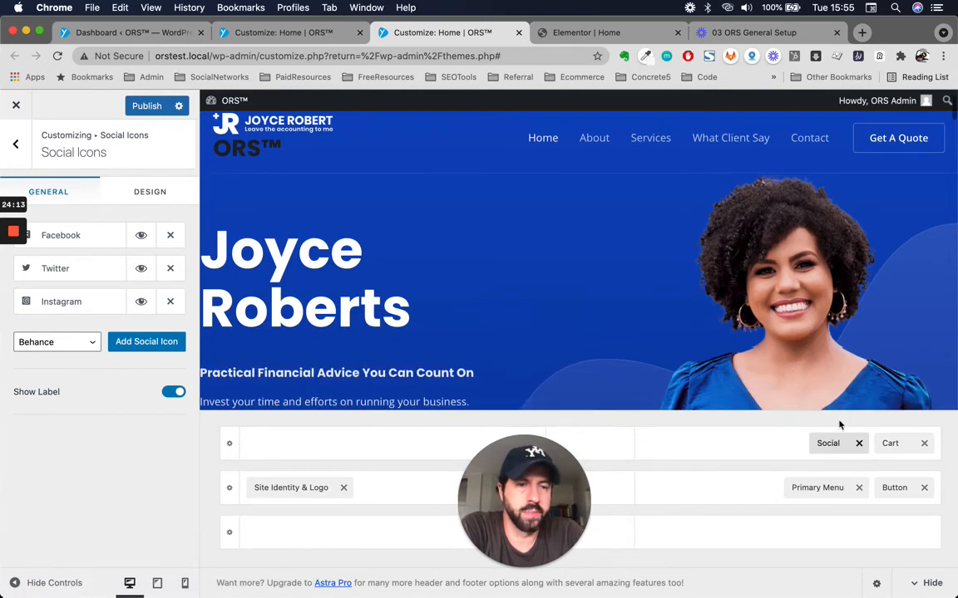
pyautogui.click(858, 443)
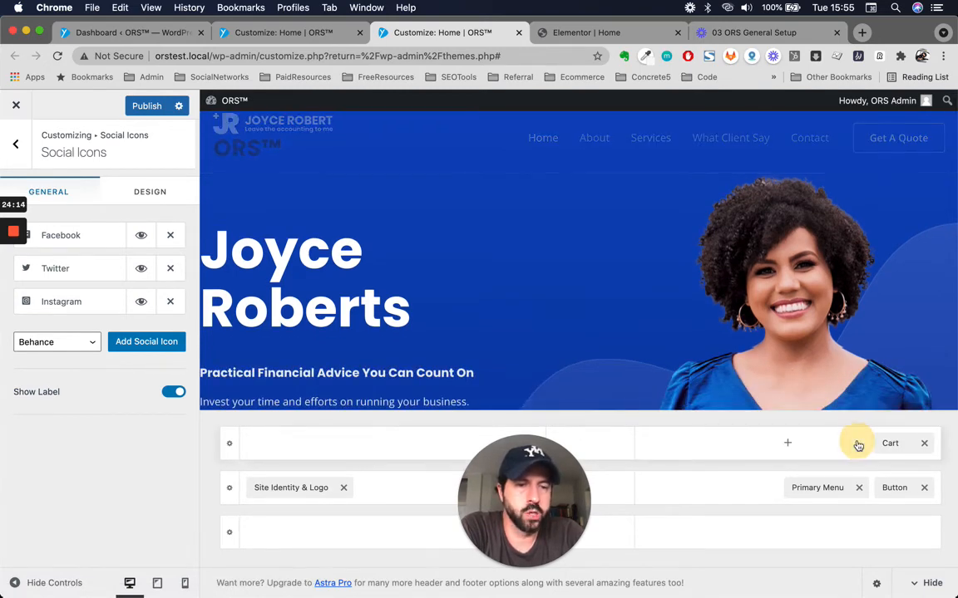
pyautogui.click(924, 443)
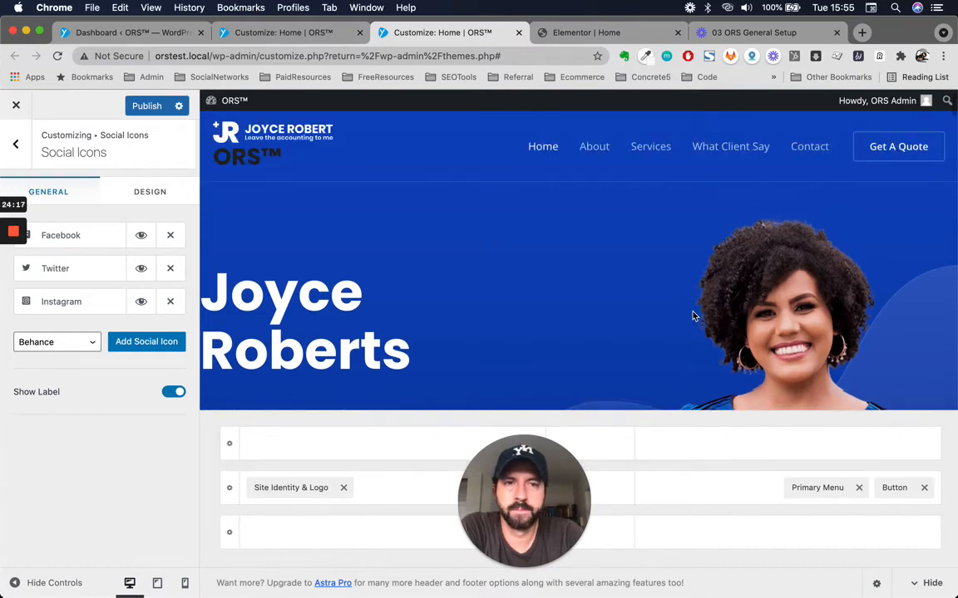
pyautogui.click(16, 144)
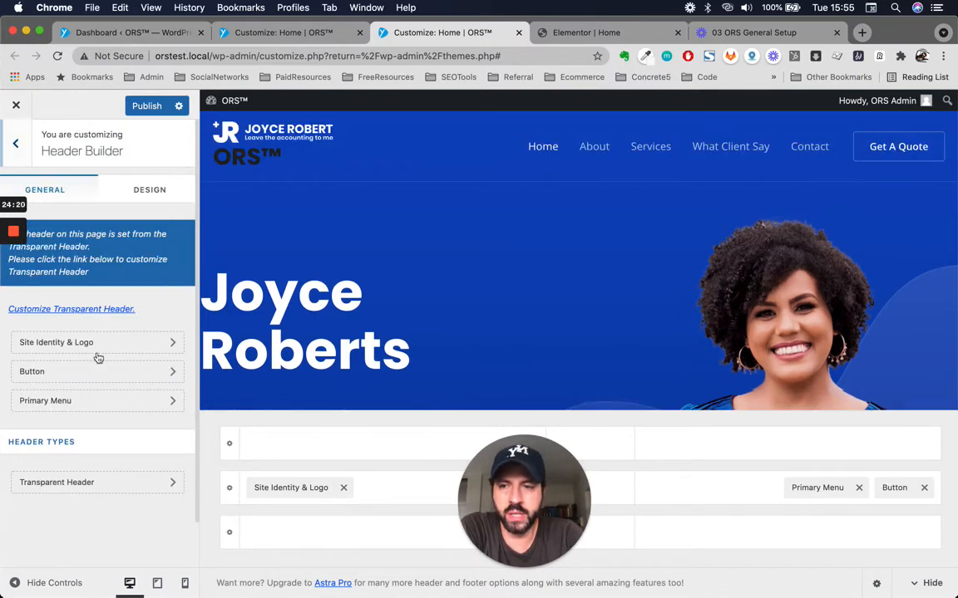
pyautogui.click(12, 145)
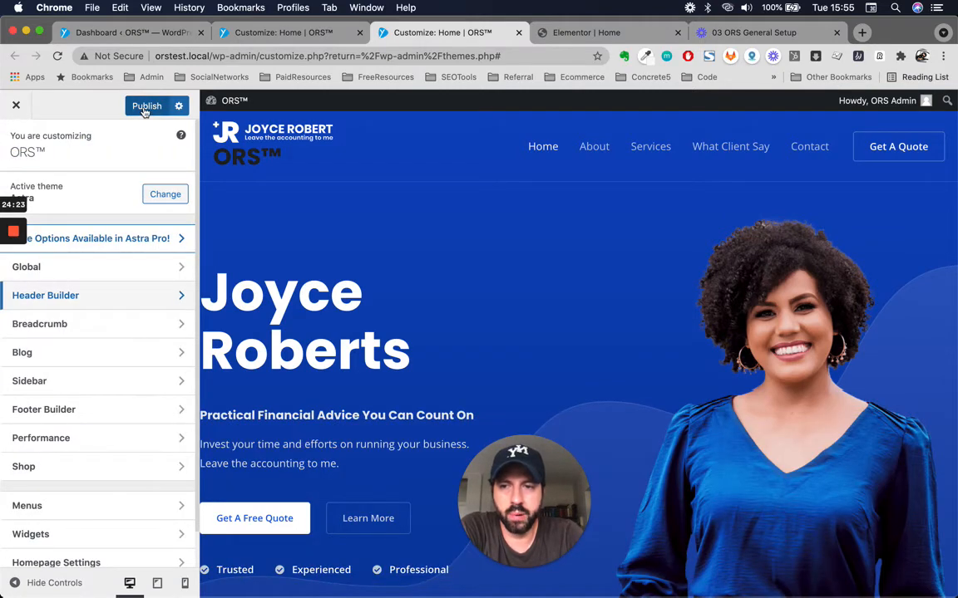
# In the Footer Builder, append "Hi everybody!!!" after [site_title] in the Copyright element's text
pyautogui.click(64, 414)
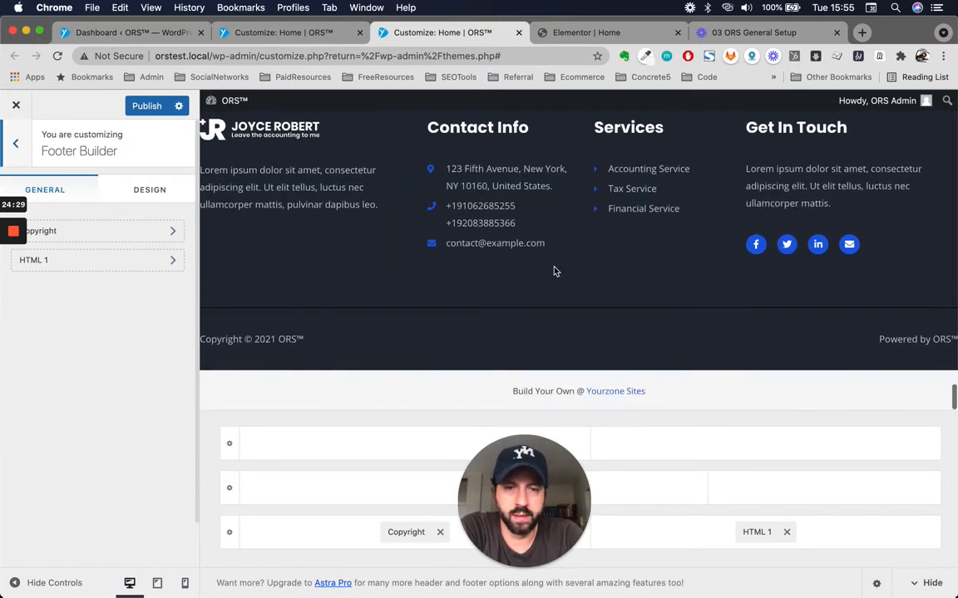
pyautogui.moveTo(521, 510); pyautogui.dragTo(127, 541)
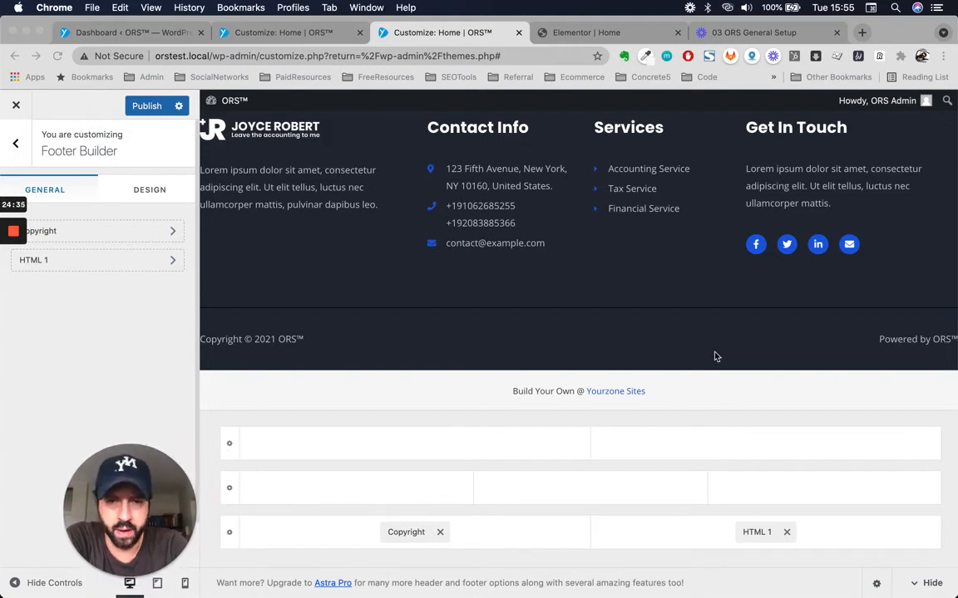
pyautogui.click(407, 537)
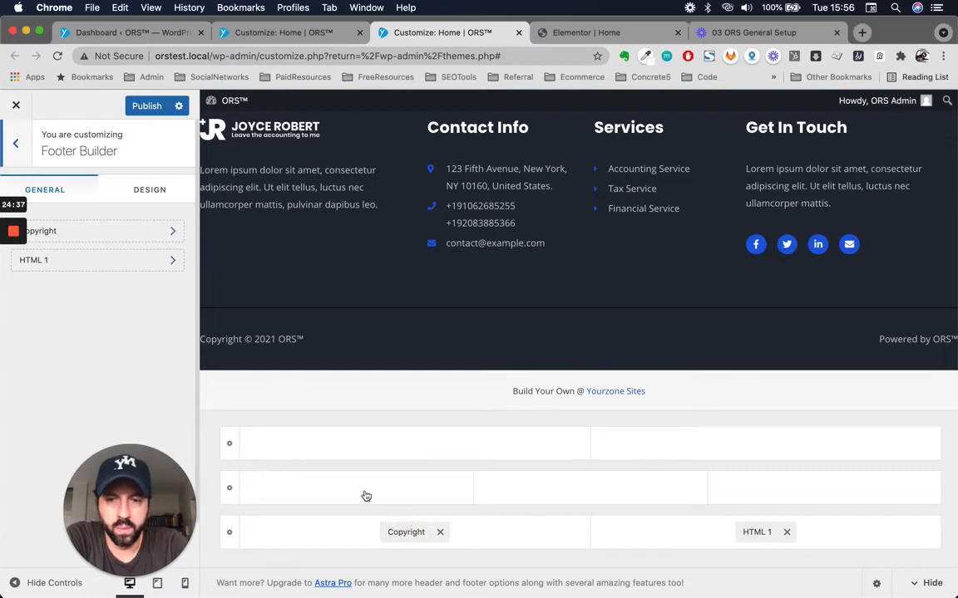
pyautogui.click(404, 530)
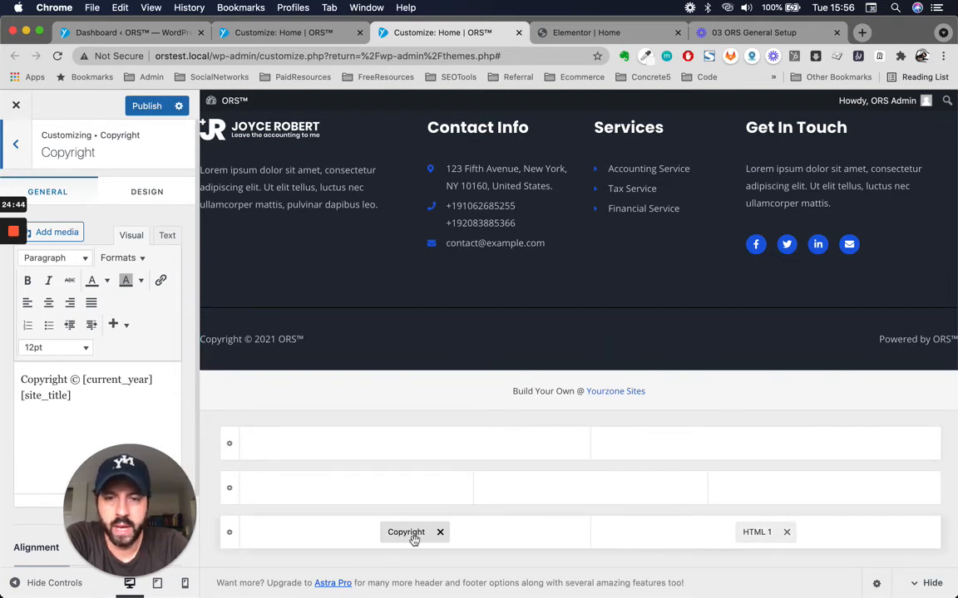
pyautogui.click(131, 391)
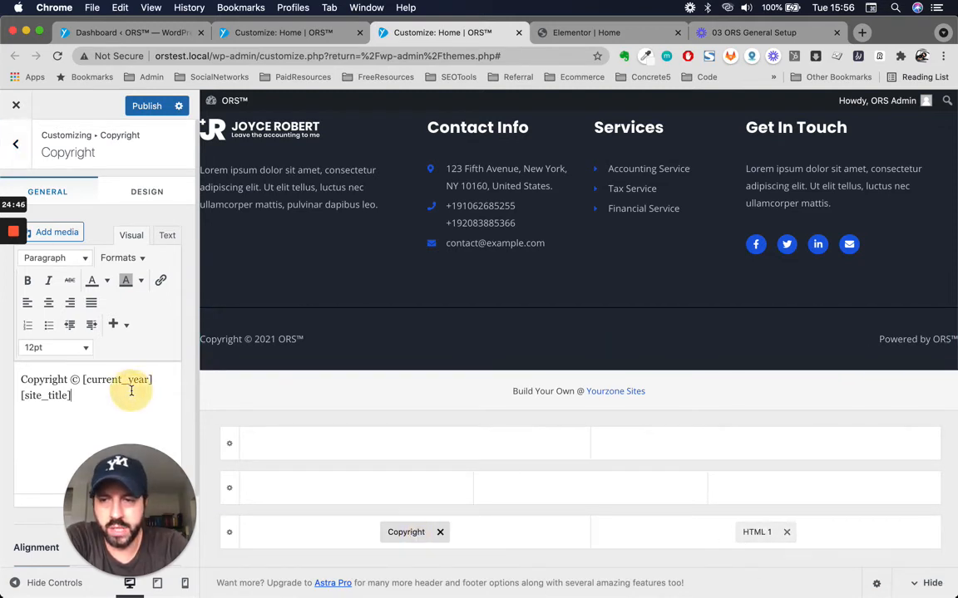
pyautogui.write('Hi everybody!!!')
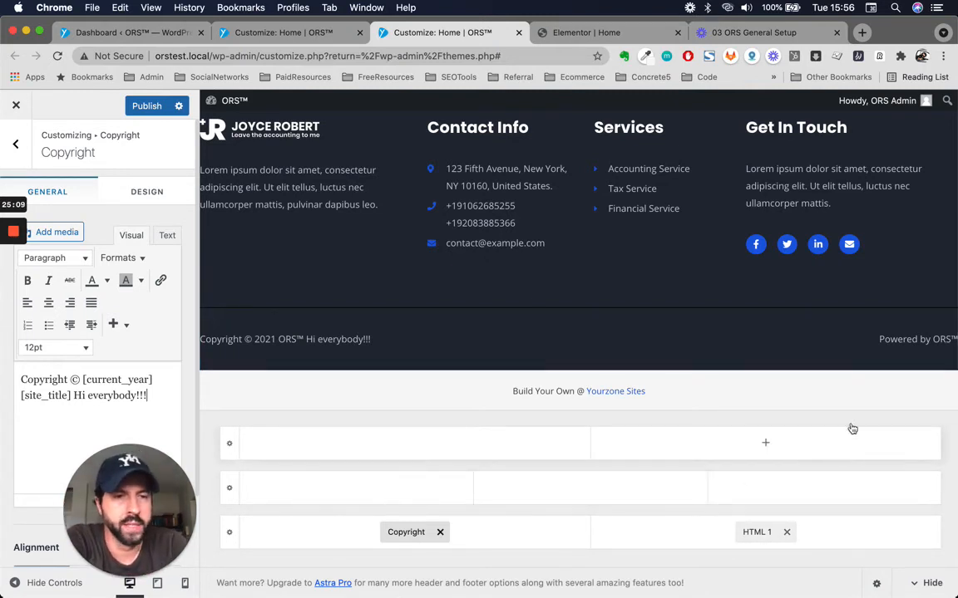
# Inspect the [site_title] shortcode in the footer's HTML 1 element and return to the customizer's main sections
pyautogui.click(759, 532)
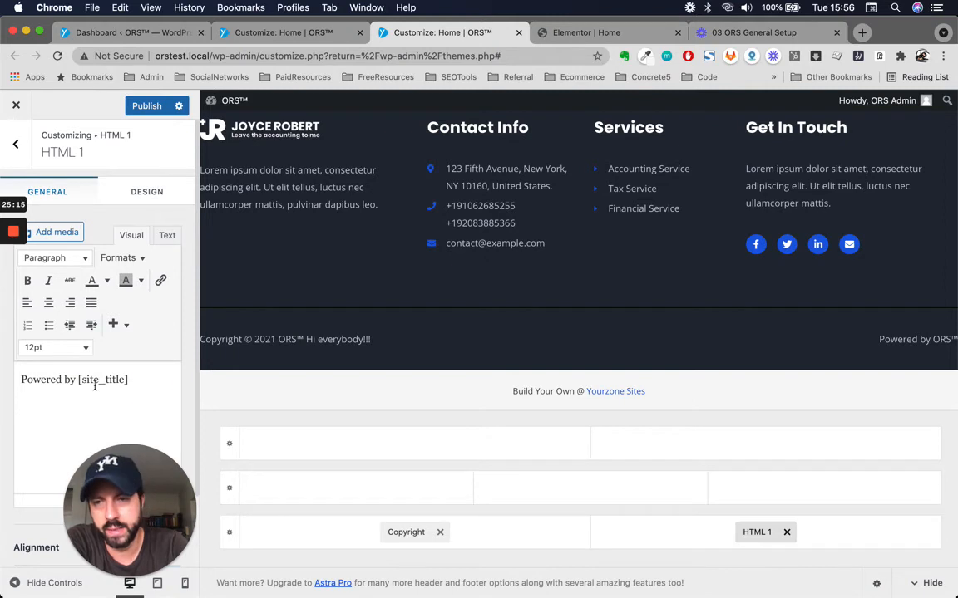
pyautogui.moveTo(78, 380); pyautogui.dragTo(131, 380)
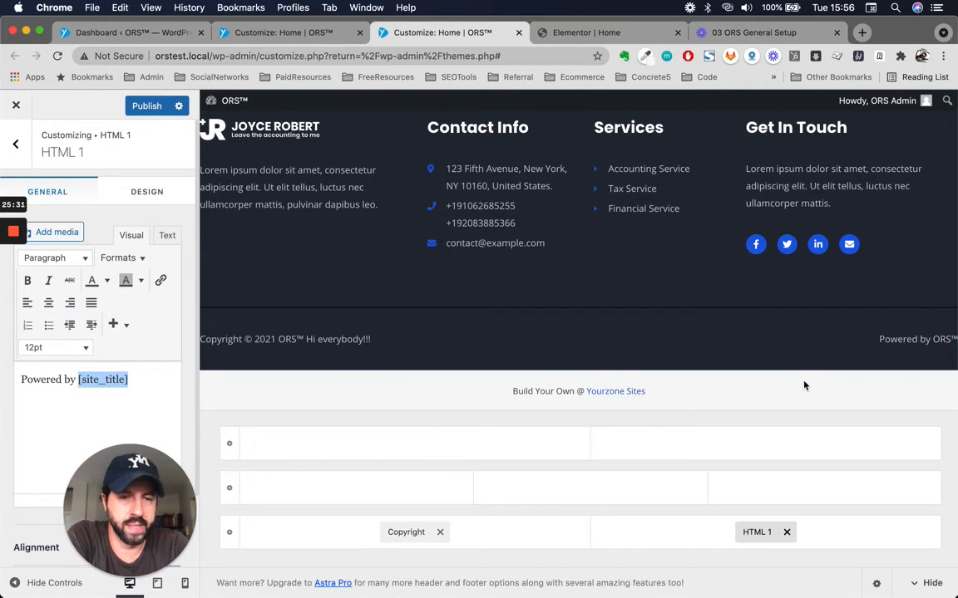
pyautogui.click(15, 143)
pyautogui.click(17, 140)
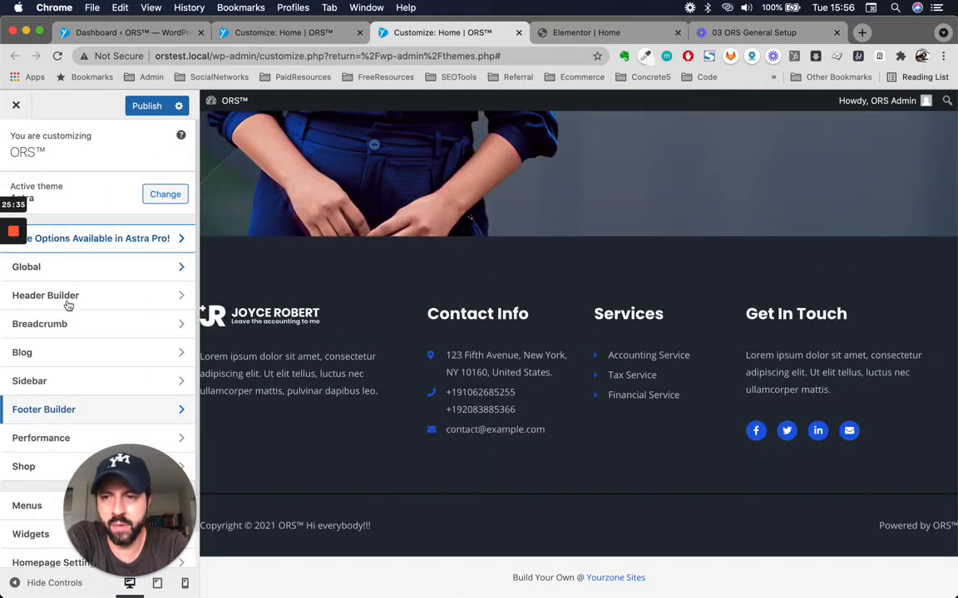
# Look through the homepage preview from the footer up to the hero section and back down
pyautogui.moveTo(114, 469); pyautogui.dragTo(885, 556)
pyautogui.scroll(15, 460, 382)
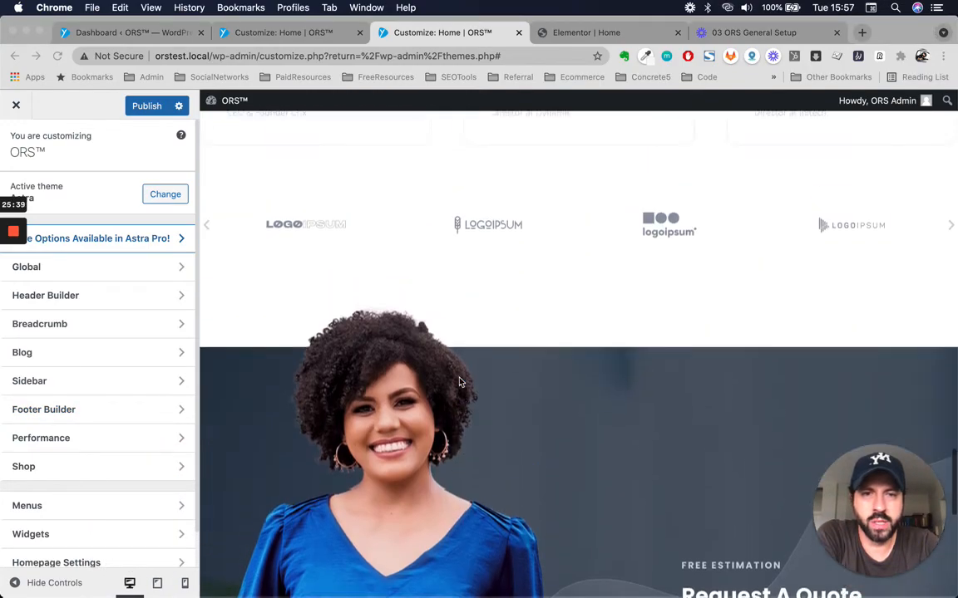
pyautogui.scroll(10, 460, 382)
pyautogui.scroll(-20, 460, 382)
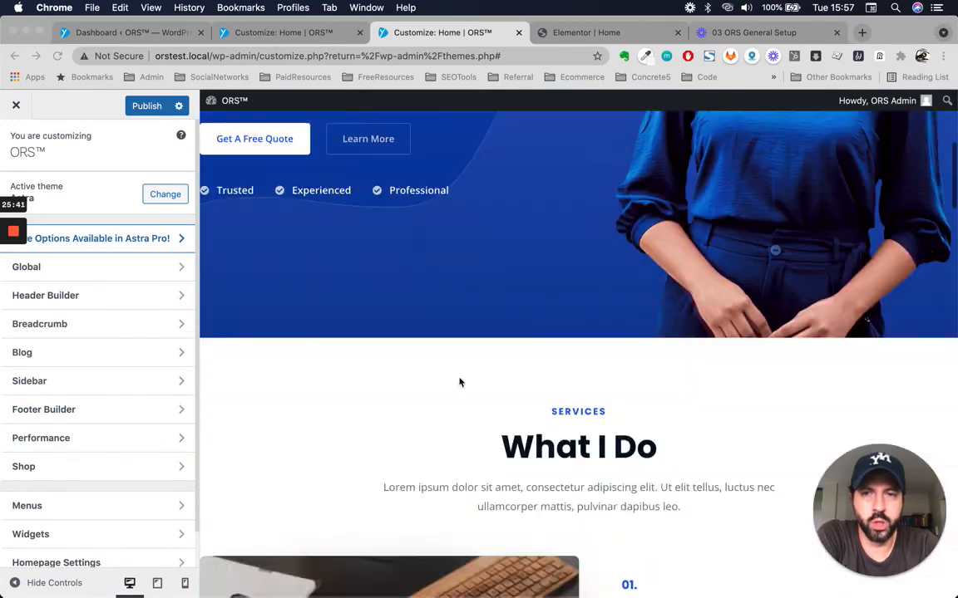
pyautogui.scroll(-4, 460, 382)
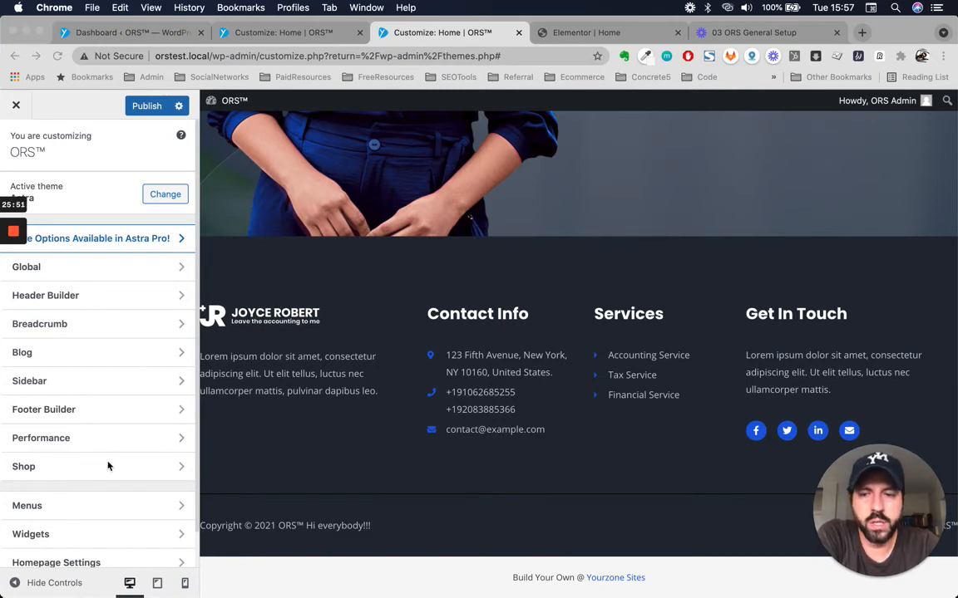
pyautogui.scroll(-1, 110, 463)
pyautogui.scroll(1, 92, 314)
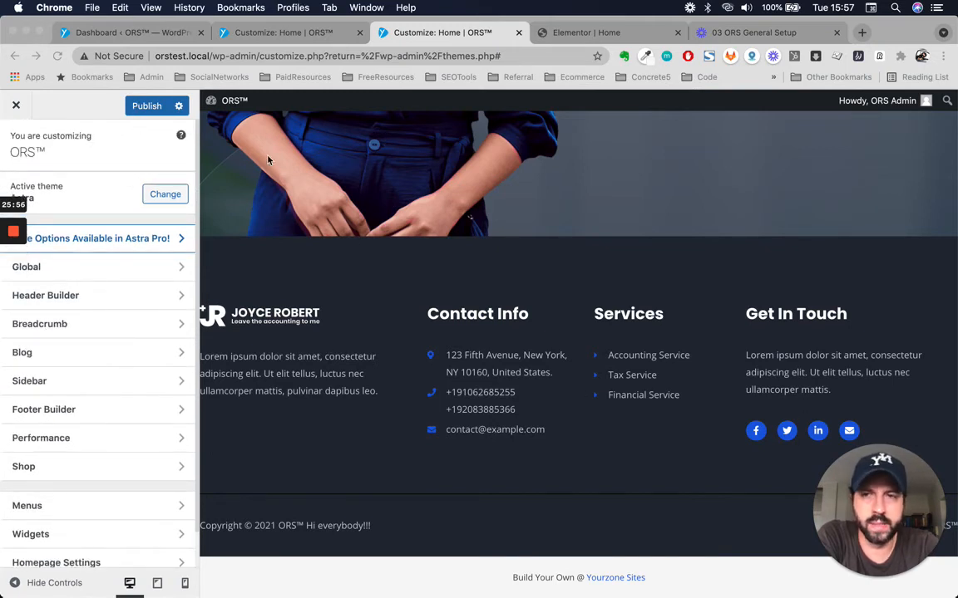
# Switch to the WordPress dashboard and reload it to refresh its Appearance options
pyautogui.click(138, 34)
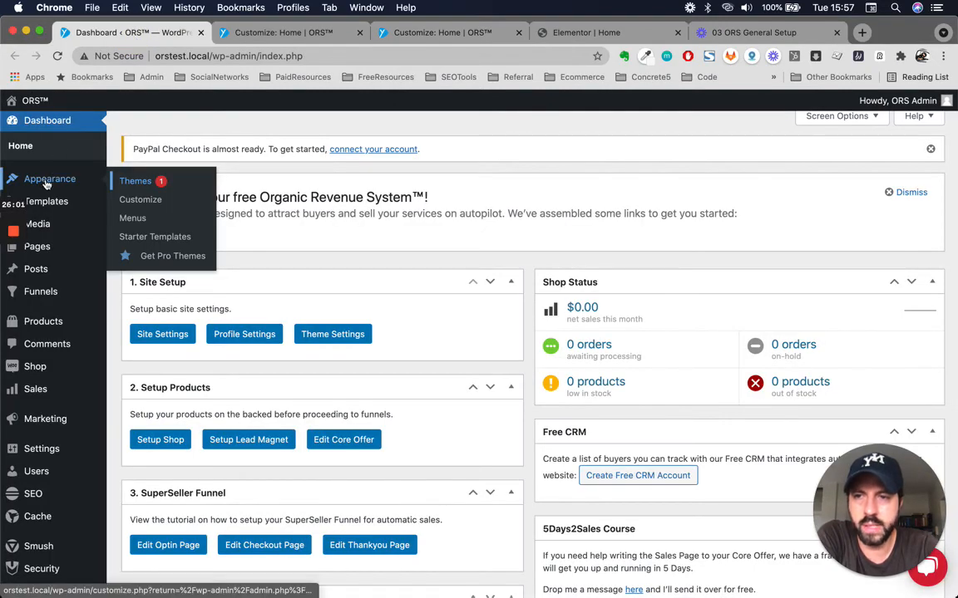
pyautogui.moveTo(54, 205)
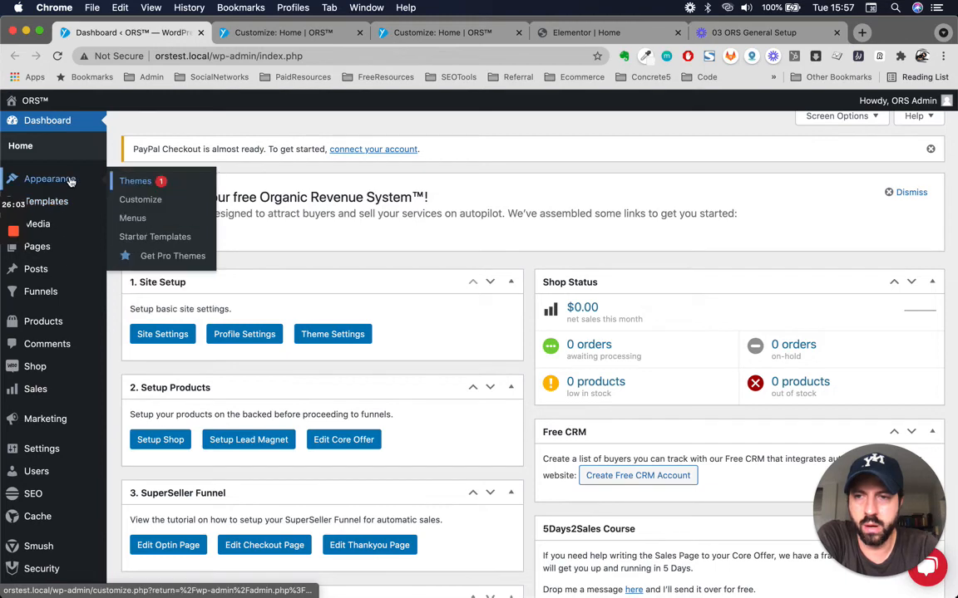
pyautogui.click(58, 55)
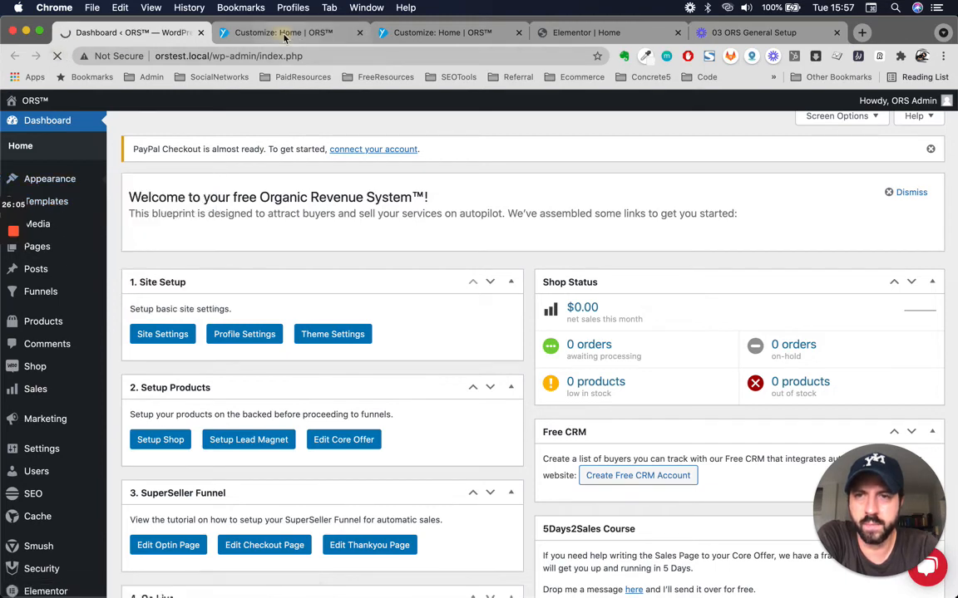
# Close both open customizer pages, discarding their unsaved changes
pyautogui.click(287, 37)
pyautogui.click(359, 33)
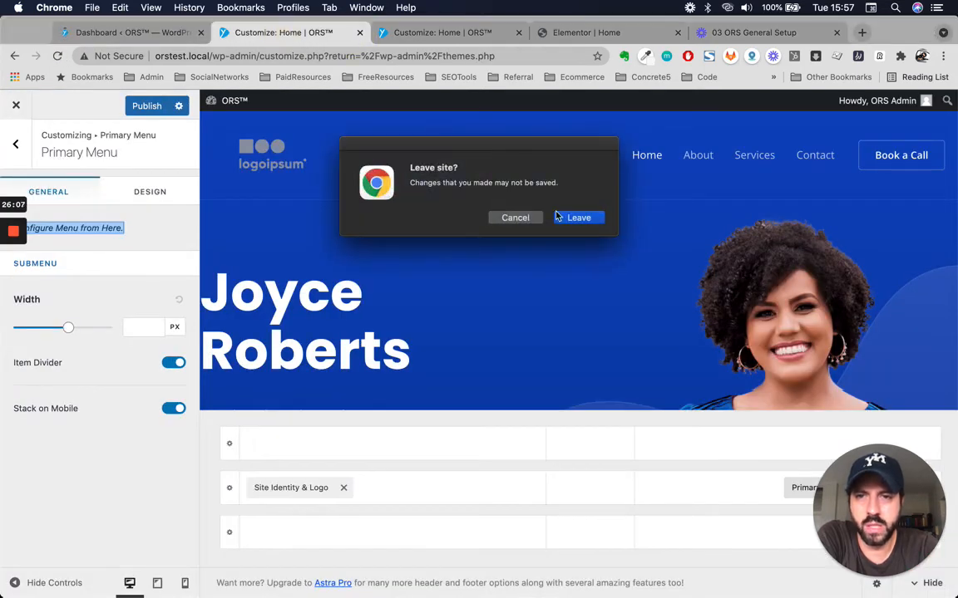
pyautogui.click(580, 219)
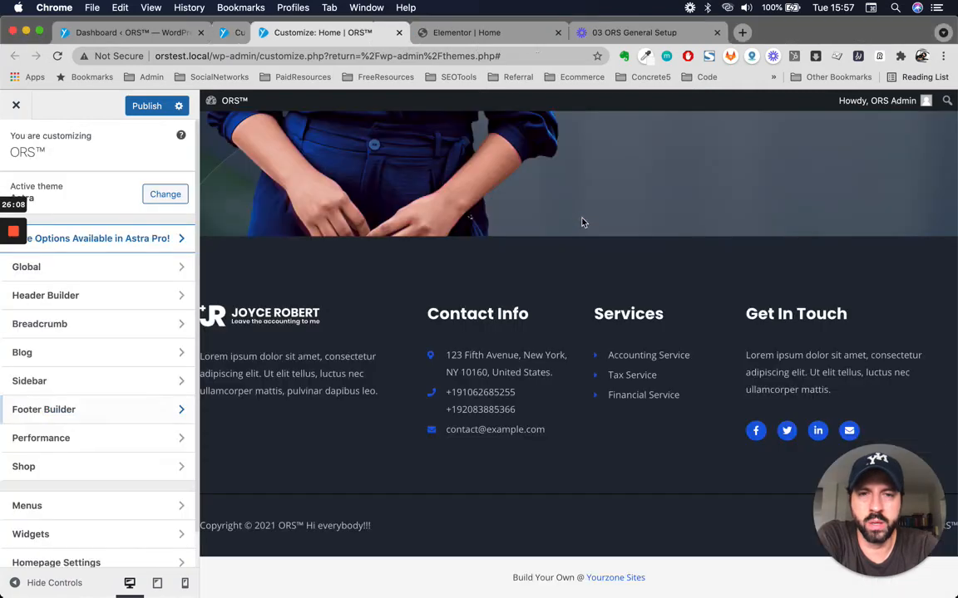
pyautogui.click(359, 33)
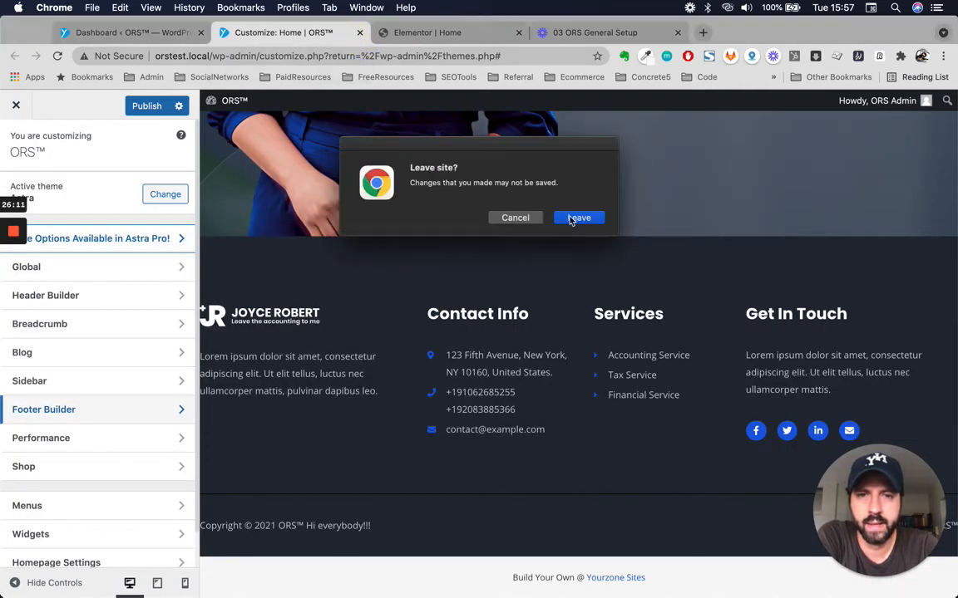
pyautogui.click(571, 218)
# Open the Elementor Header & Footer Builder template list from the WordPress dashboard
pyautogui.click(158, 37)
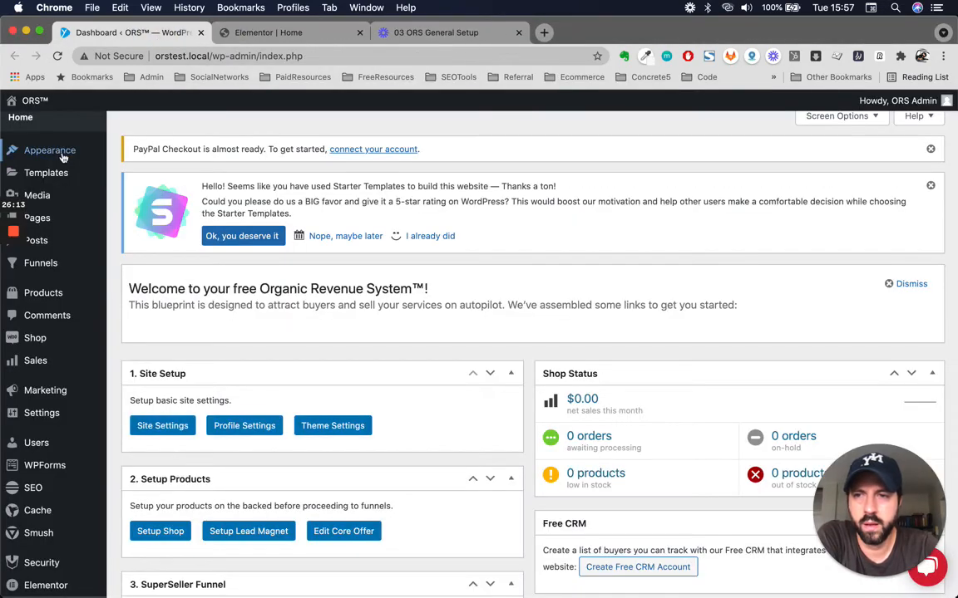
pyautogui.moveTo(59, 155)
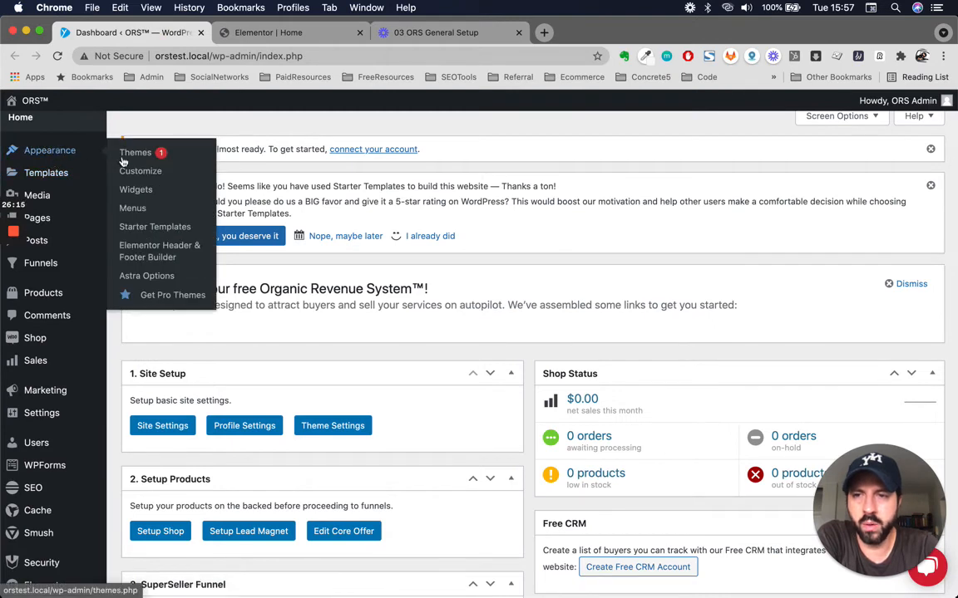
pyautogui.click(164, 257)
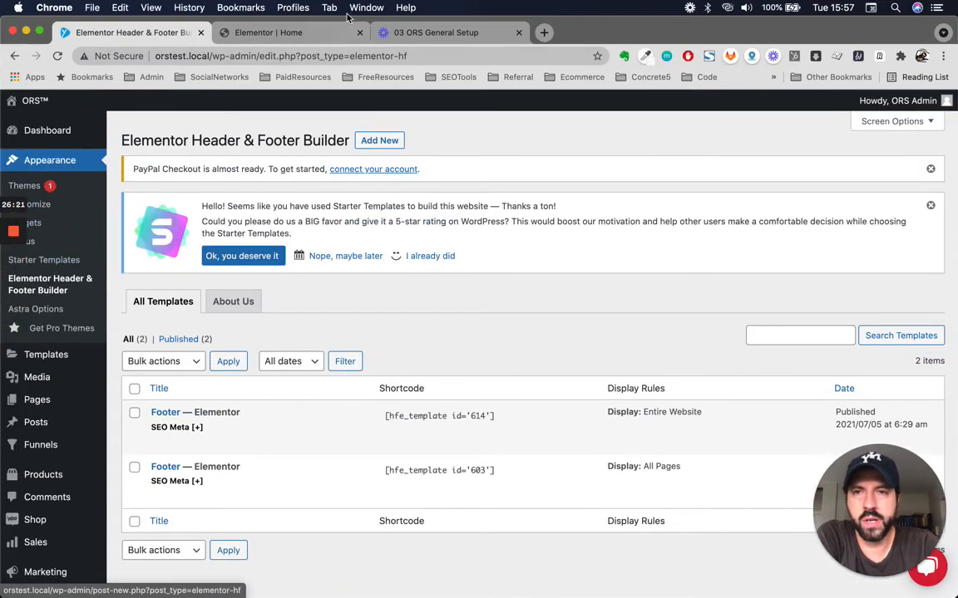
# Check the header area of the homepage in the Elementor editor and return to the header and footer template list
pyautogui.click(283, 32)
pyautogui.scroll(20, 409, 252)
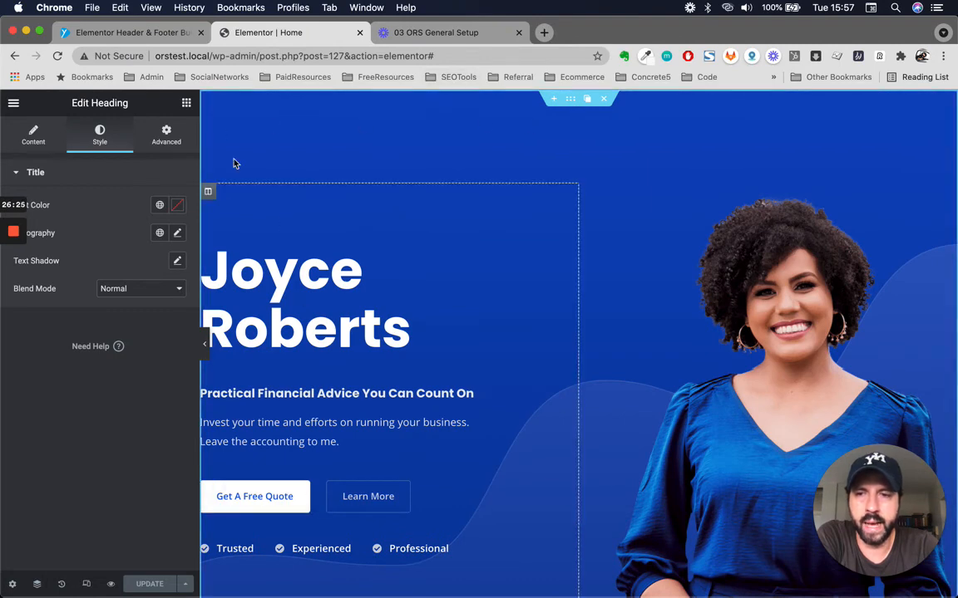
pyautogui.click(160, 33)
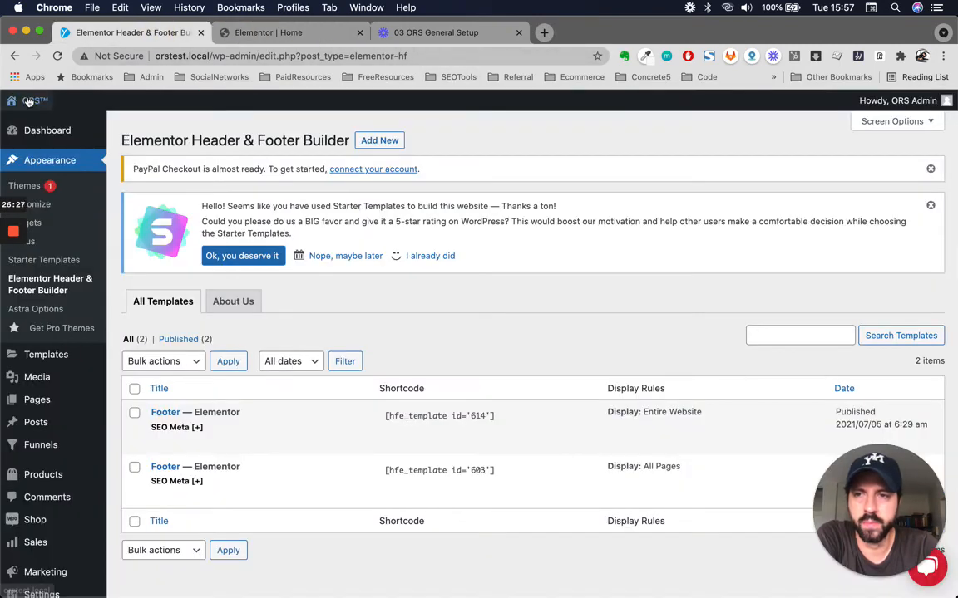
# Open the live site in a new tab and load its Footer template for editing in Elementor
pyautogui.moveTo(25, 101)
pyautogui.rightClick(27, 126)
pyautogui.click(47, 134)
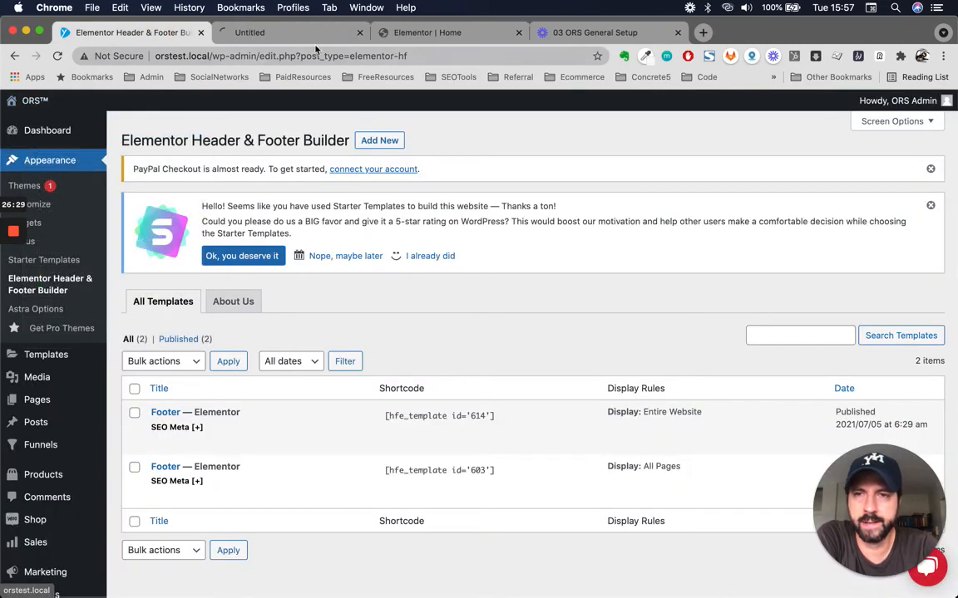
pyautogui.click(290, 34)
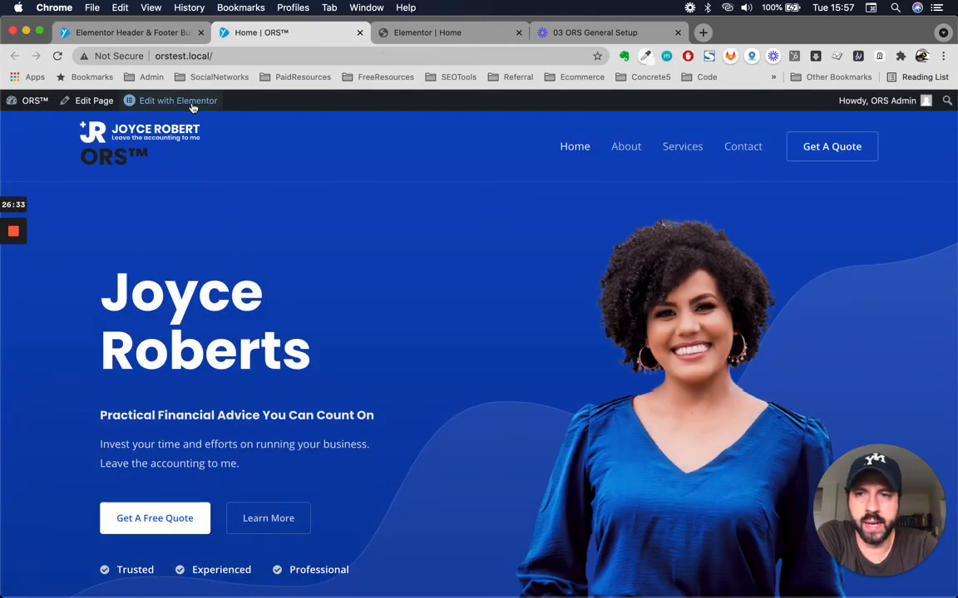
pyautogui.moveTo(194, 106)
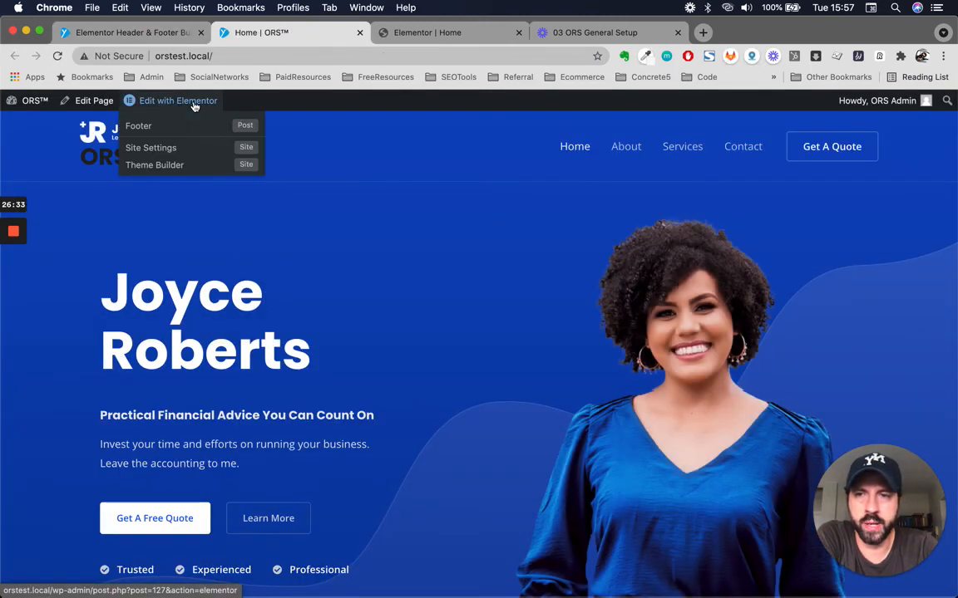
pyautogui.click(145, 126)
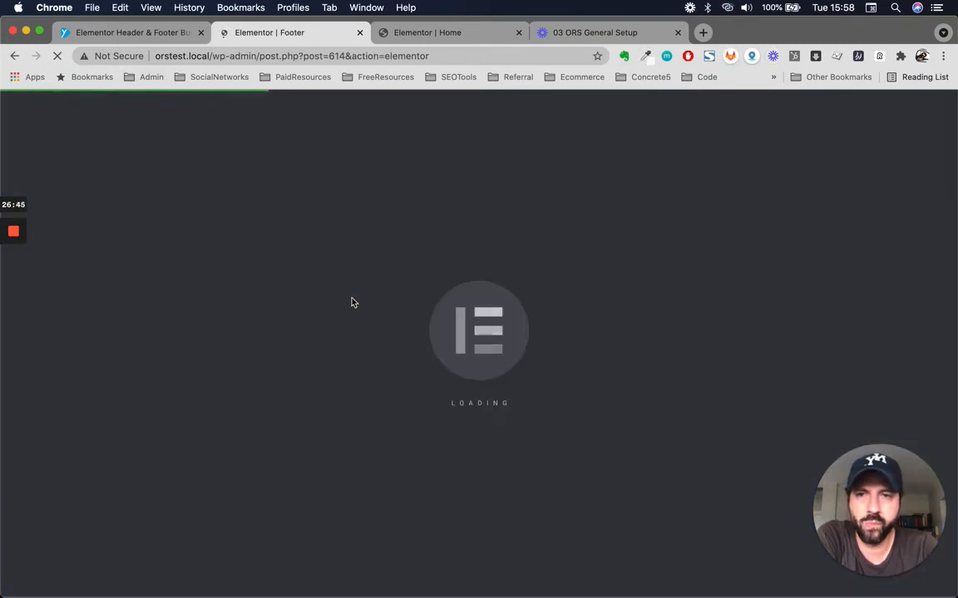
# Review the two Footer templates and their display rules in the Header & Footer Builder list, and return to the Footer editor
pyautogui.click(136, 32)
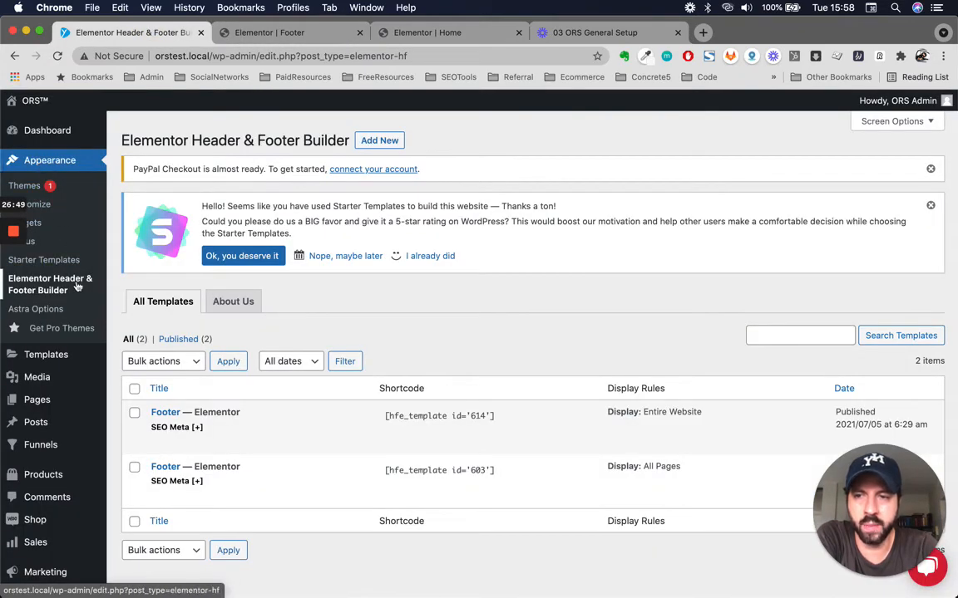
pyautogui.scroll(-1, 284, 461)
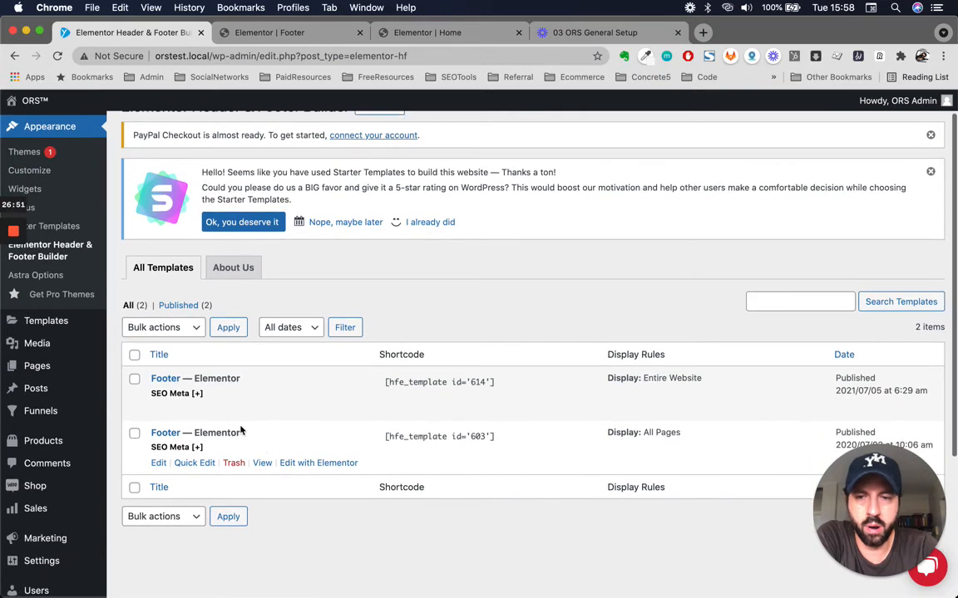
pyautogui.scroll(-1, 272, 421)
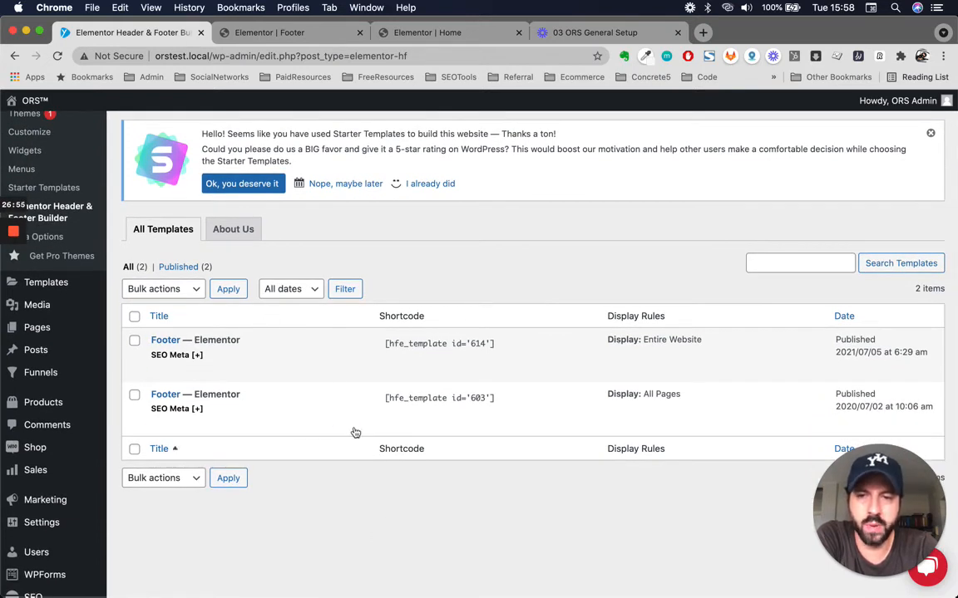
pyautogui.scroll(2, 325, 447)
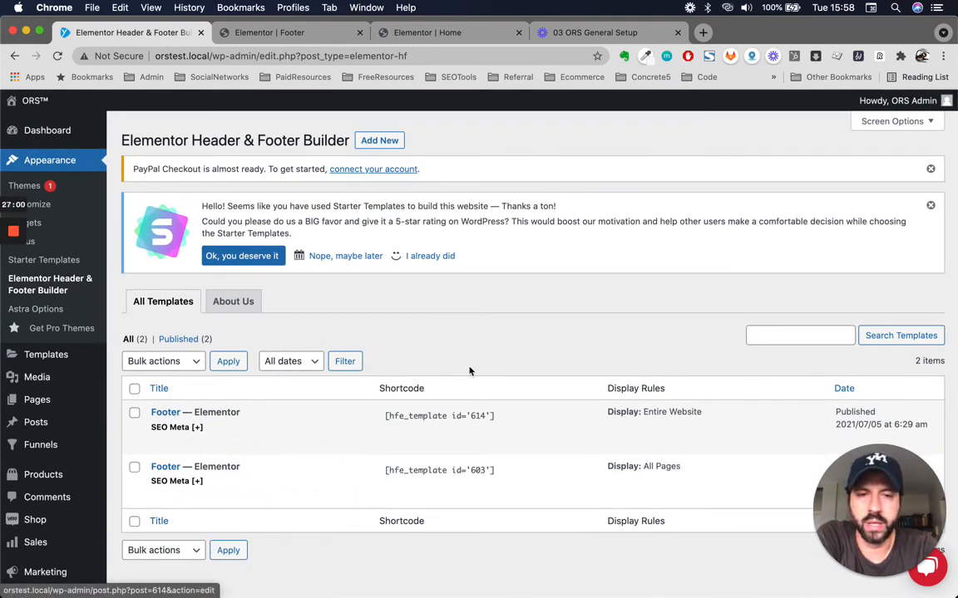
pyautogui.click(303, 33)
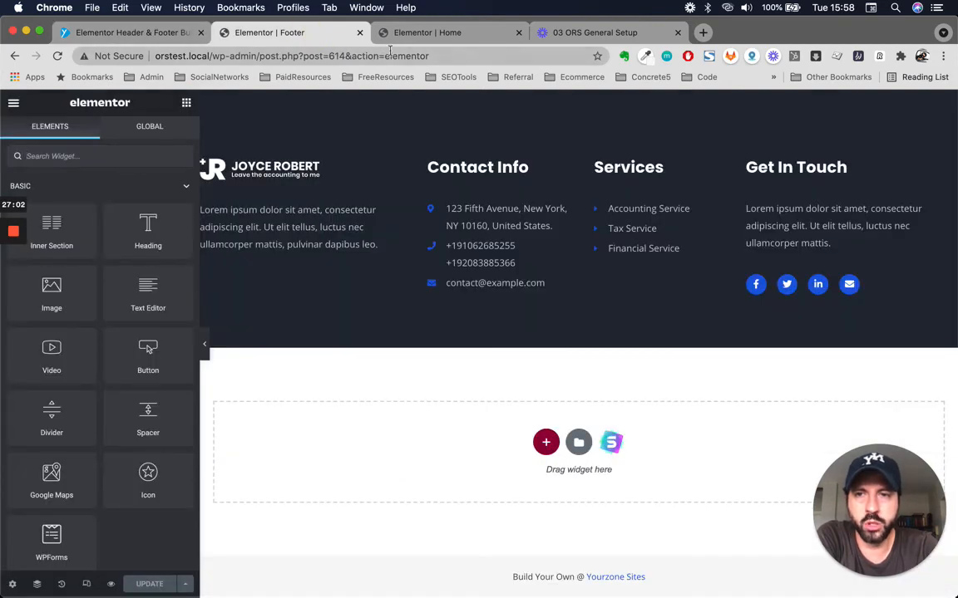
pyautogui.click(376, 33)
pyautogui.click(288, 32)
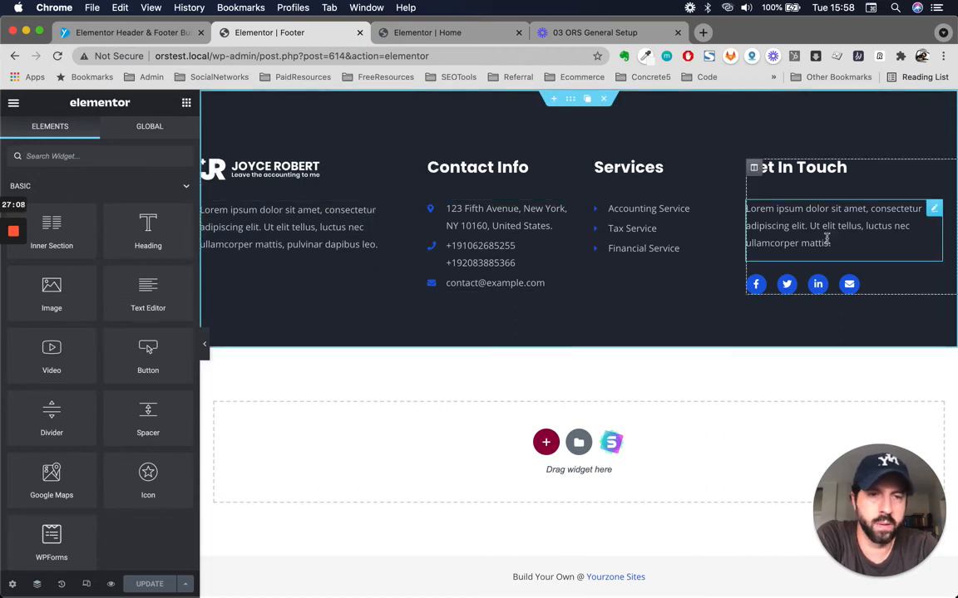
# Replace the footer's logo image with the logoipsum file logo-2-1.svg from the media library
pyautogui.click(324, 173)
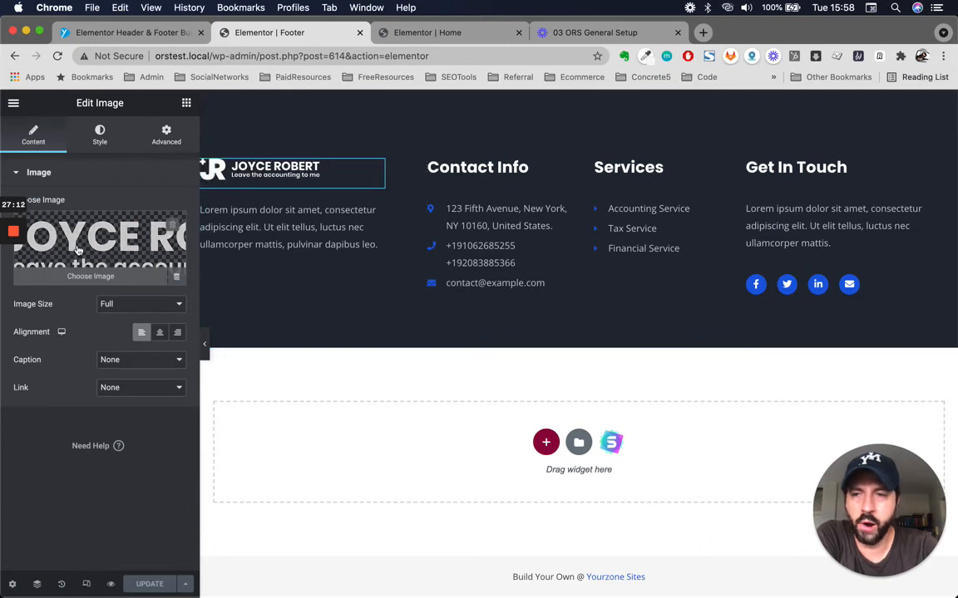
pyautogui.click(80, 248)
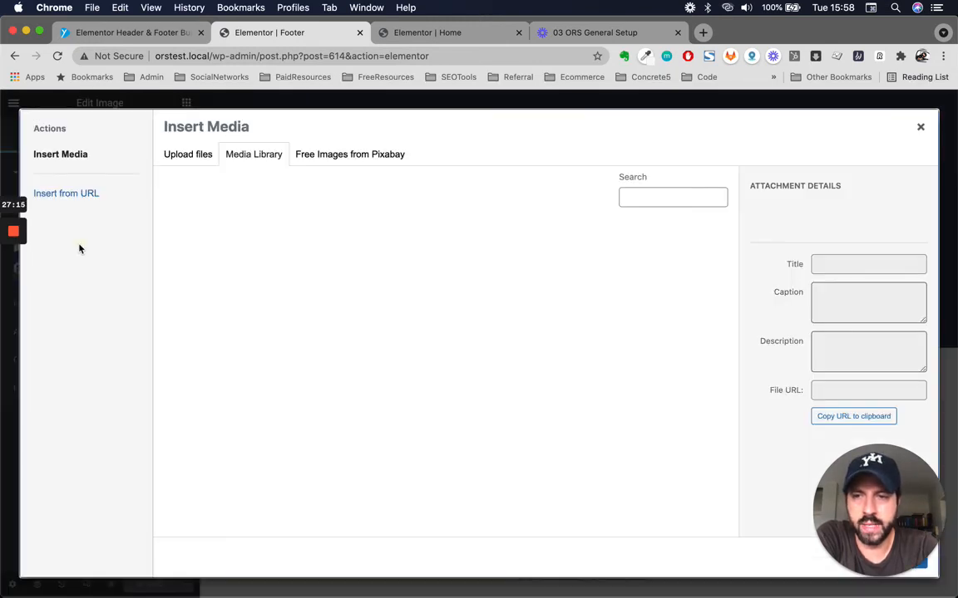
pyautogui.click(210, 277)
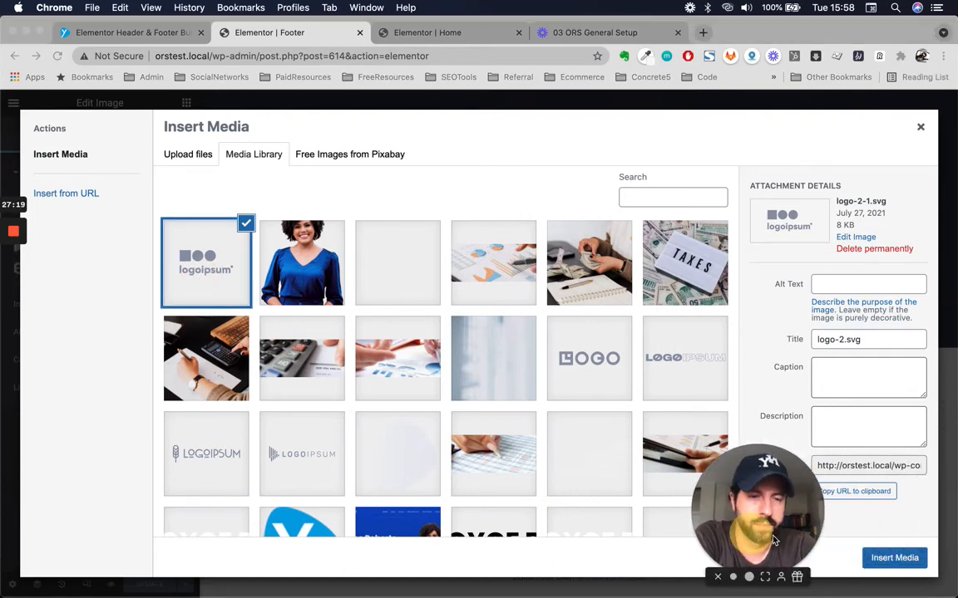
pyautogui.click(895, 559)
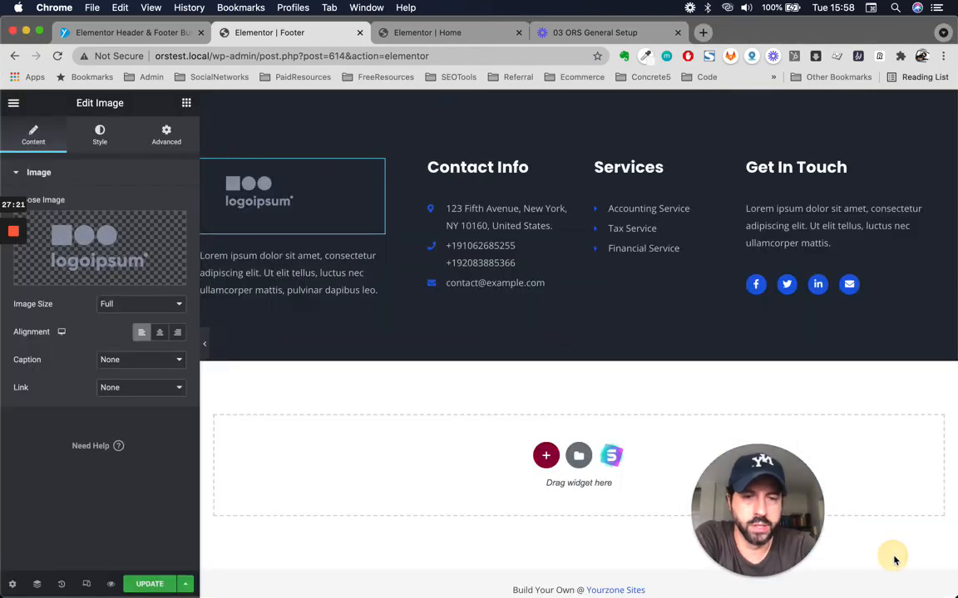
# Examine the footer's description text, the Contact Info heading, and the address item with its line-break tag in the contact list
pyautogui.click(316, 264)
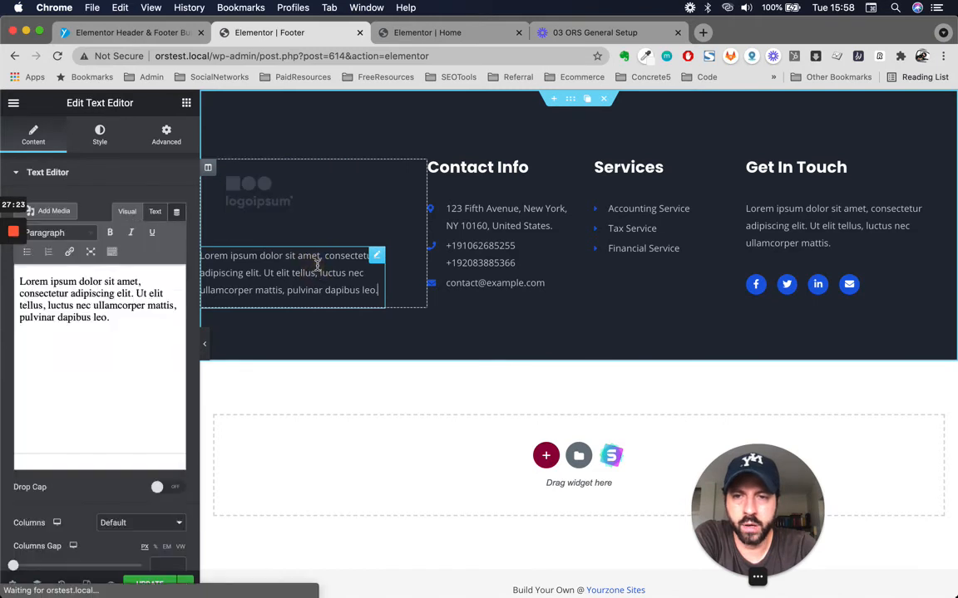
pyautogui.moveTo(376, 293); pyautogui.dragTo(192, 254)
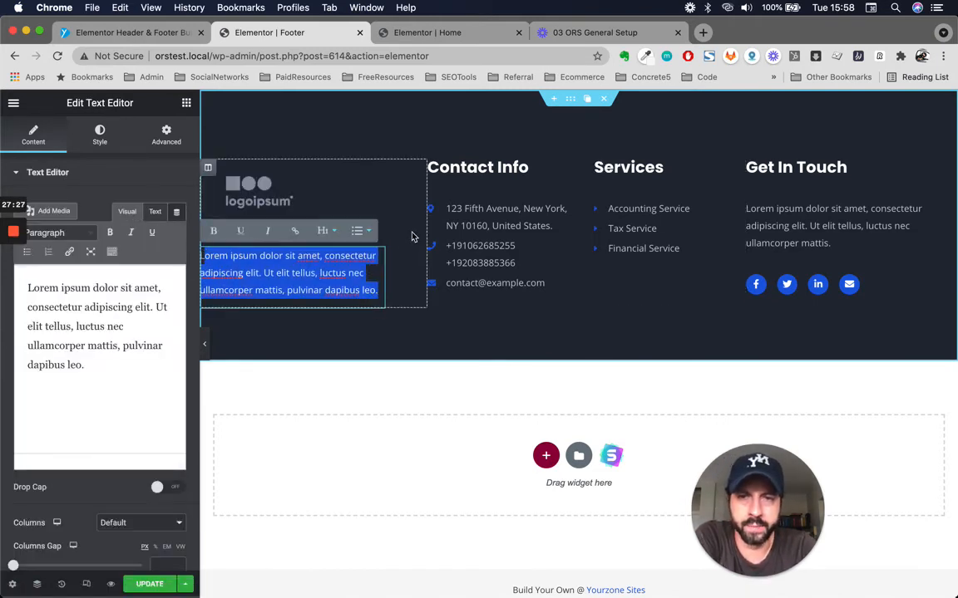
pyautogui.click(483, 169)
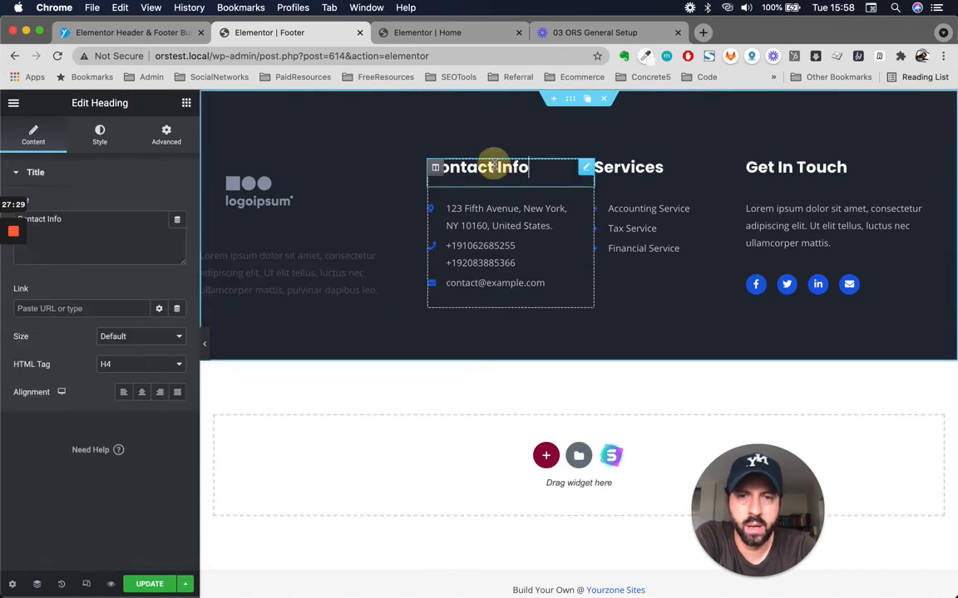
pyautogui.click(585, 211)
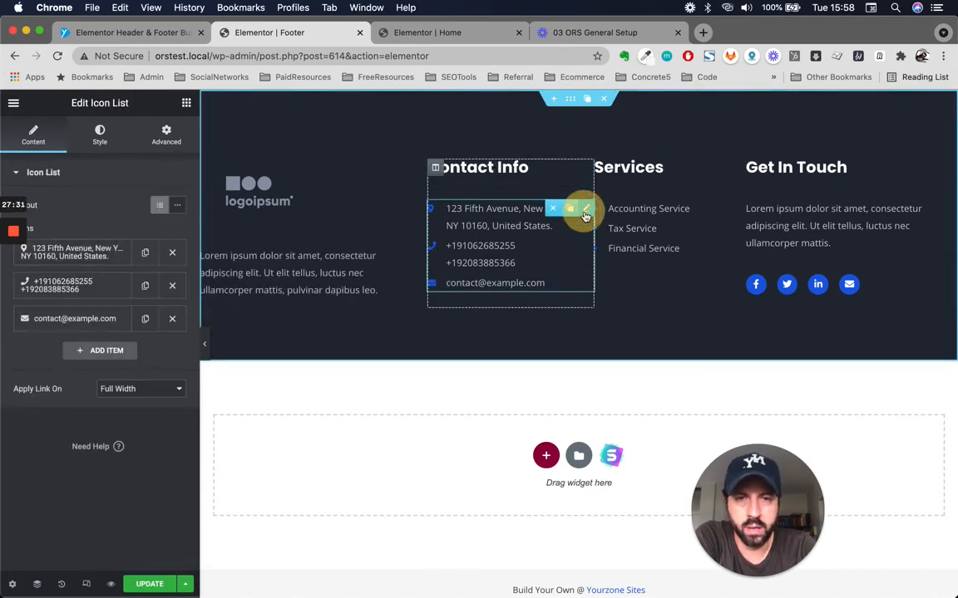
pyautogui.click(104, 258)
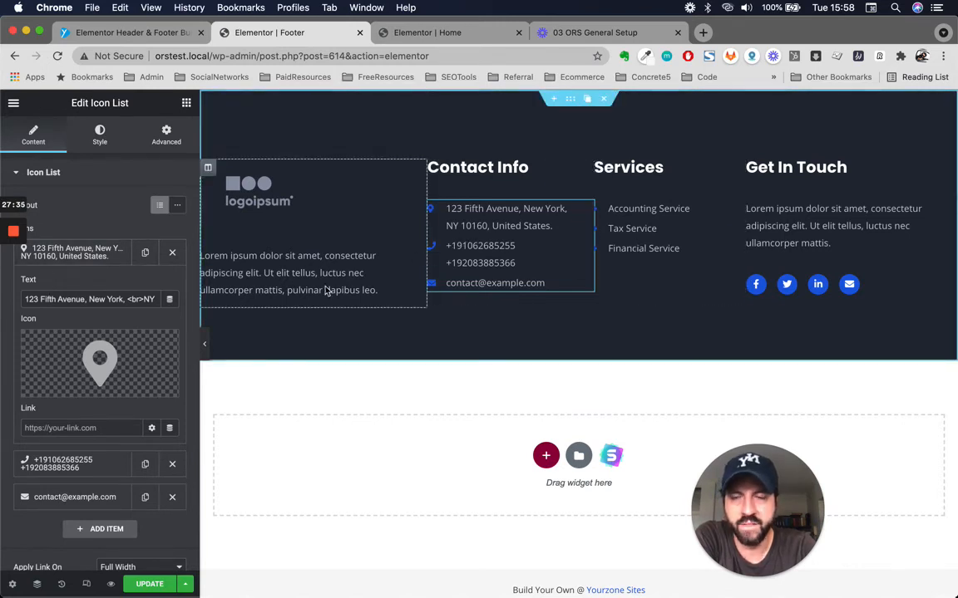
pyautogui.moveTo(127, 302); pyautogui.dragTo(139, 301)
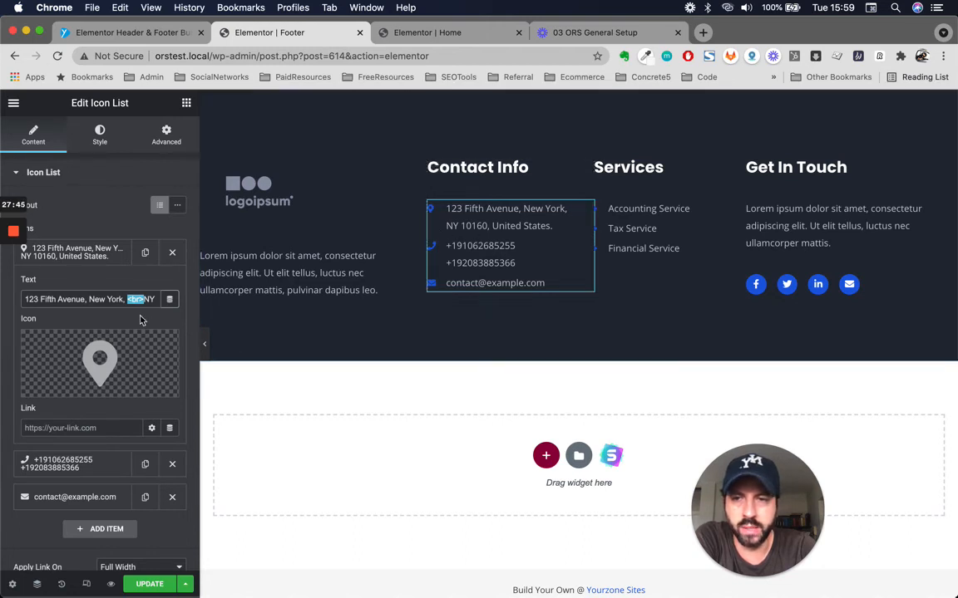
pyautogui.click(90, 259)
pyautogui.click(89, 259)
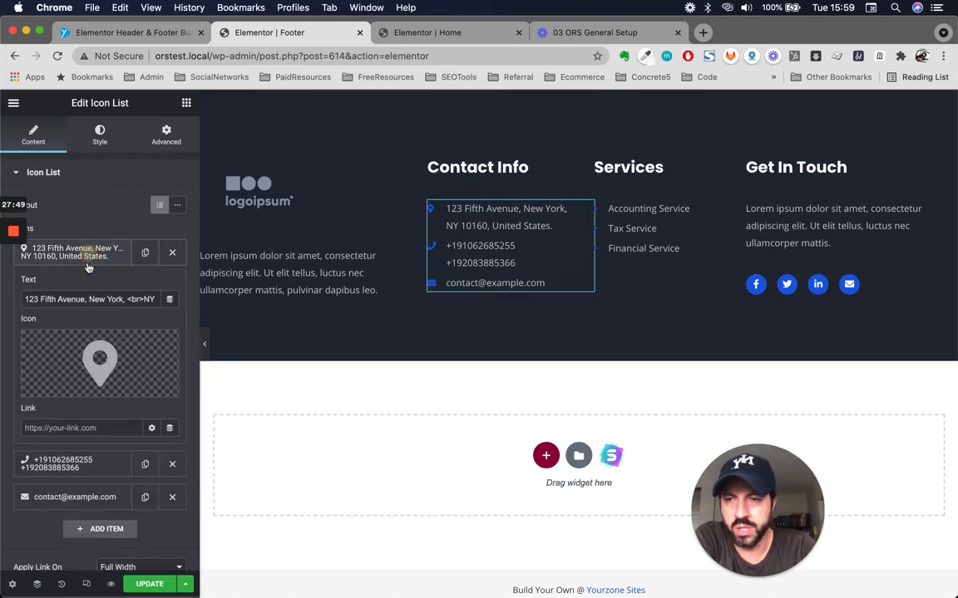
# Examine the contact list's phone item, browse the icon library for it, and check the list's icon colour settings
pyautogui.click(53, 464)
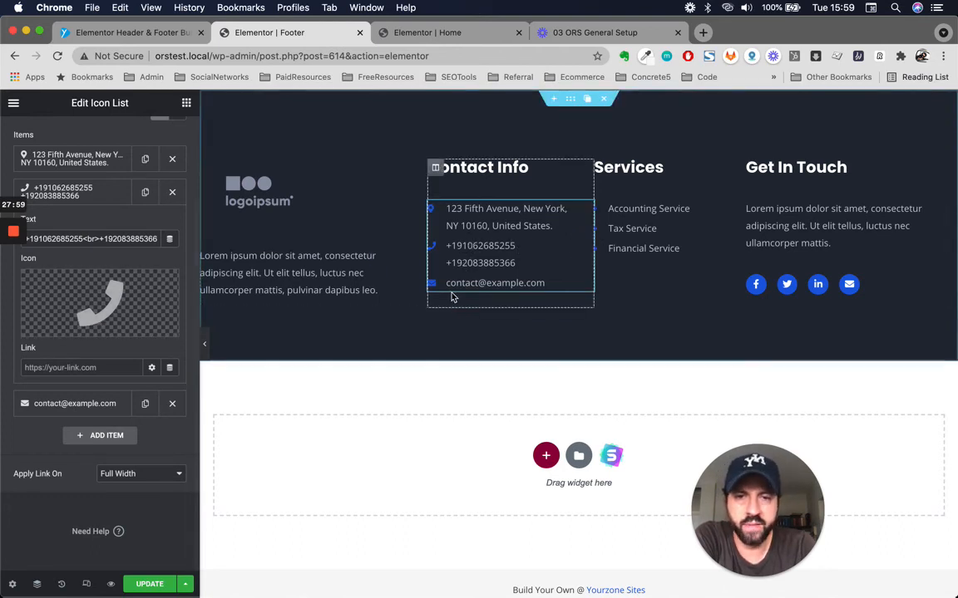
pyautogui.moveTo(83, 316)
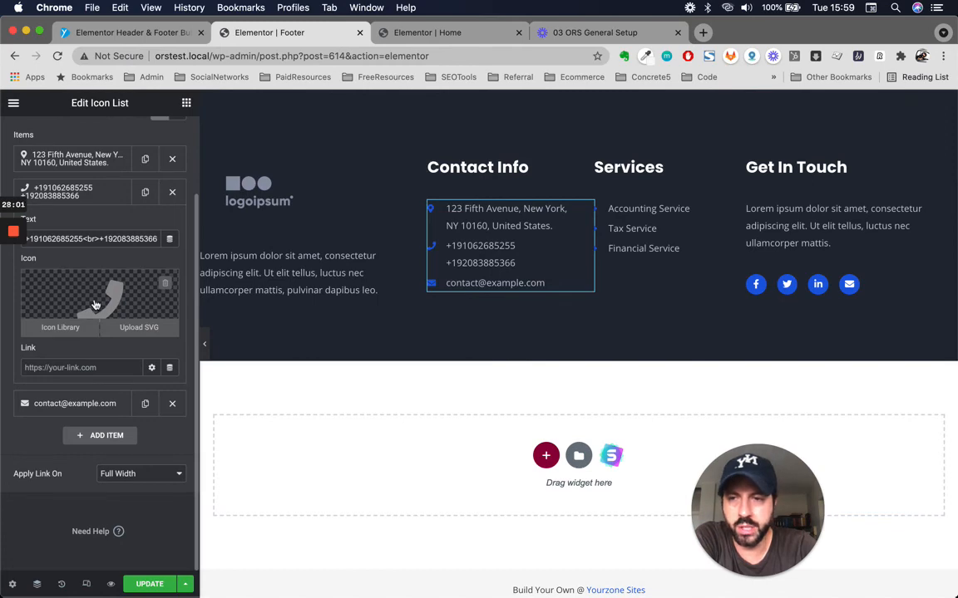
pyautogui.click(99, 302)
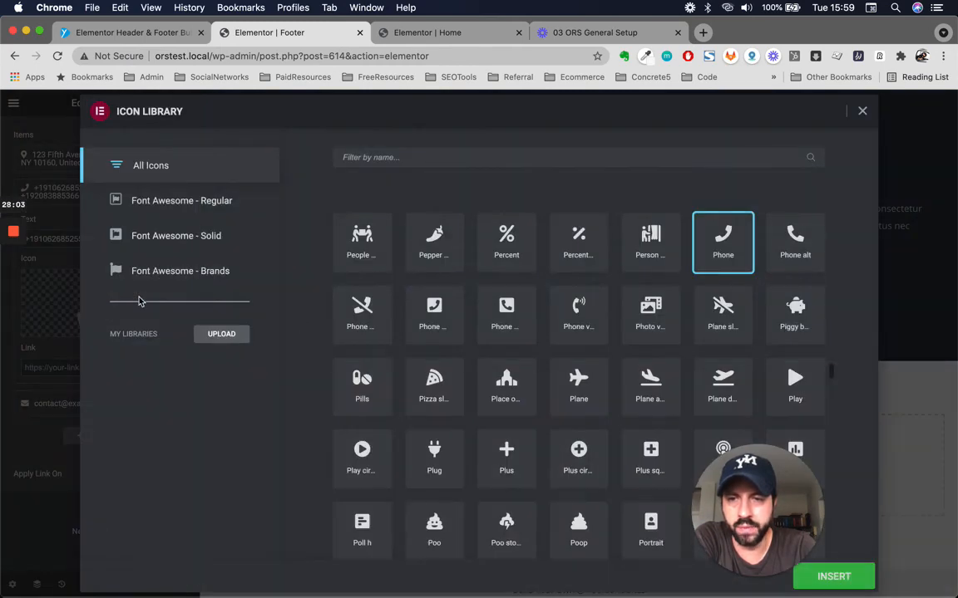
pyautogui.scroll(-10, 531, 384)
pyautogui.scroll(-2, 531, 384)
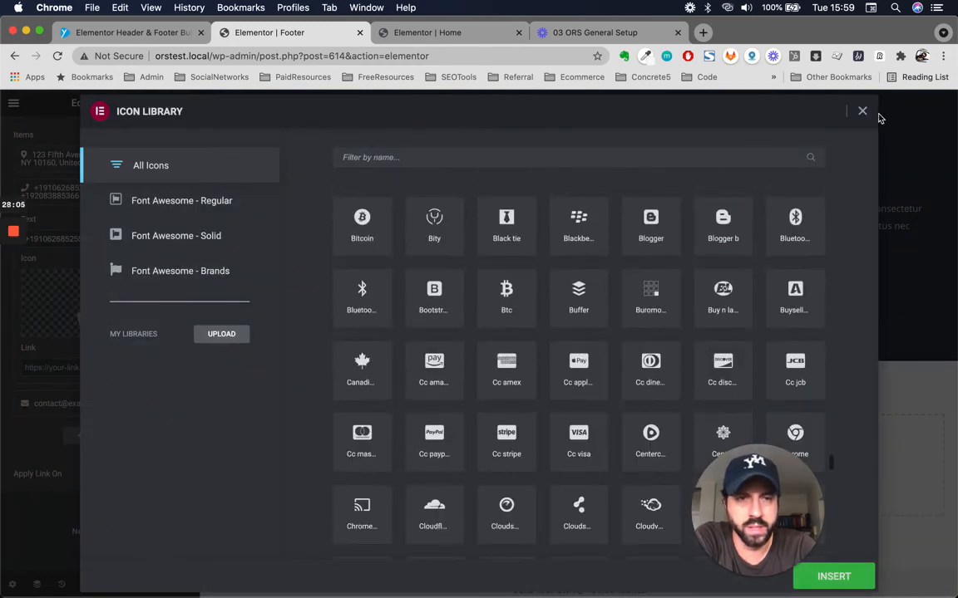
pyautogui.click(862, 110)
pyautogui.scroll(3, 95, 197)
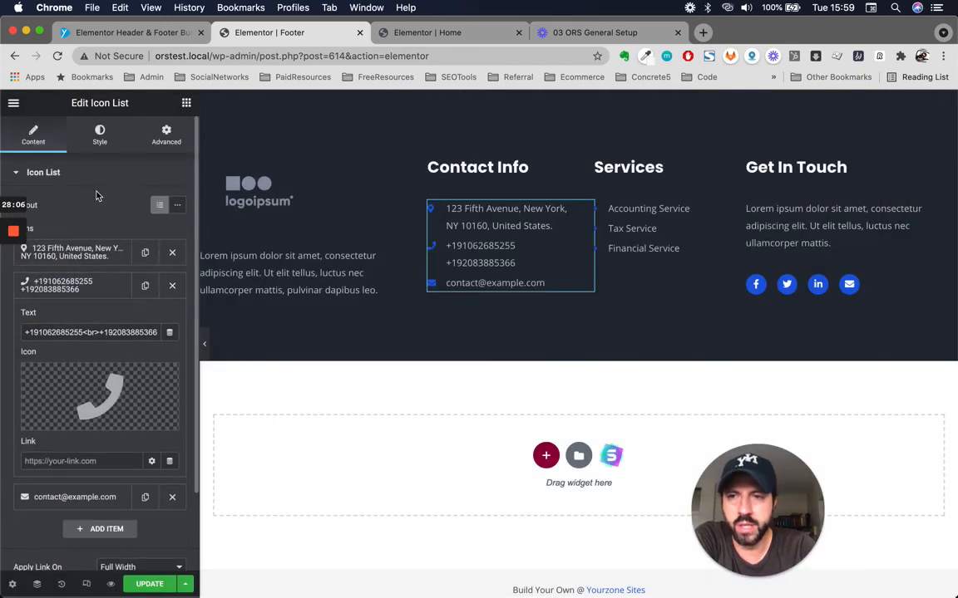
pyautogui.click(100, 137)
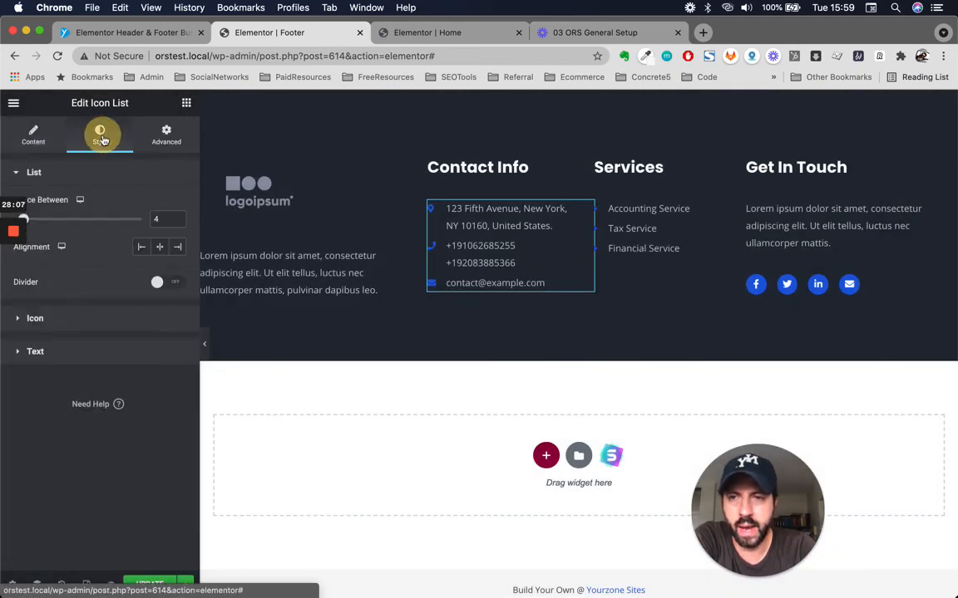
pyautogui.click(34, 319)
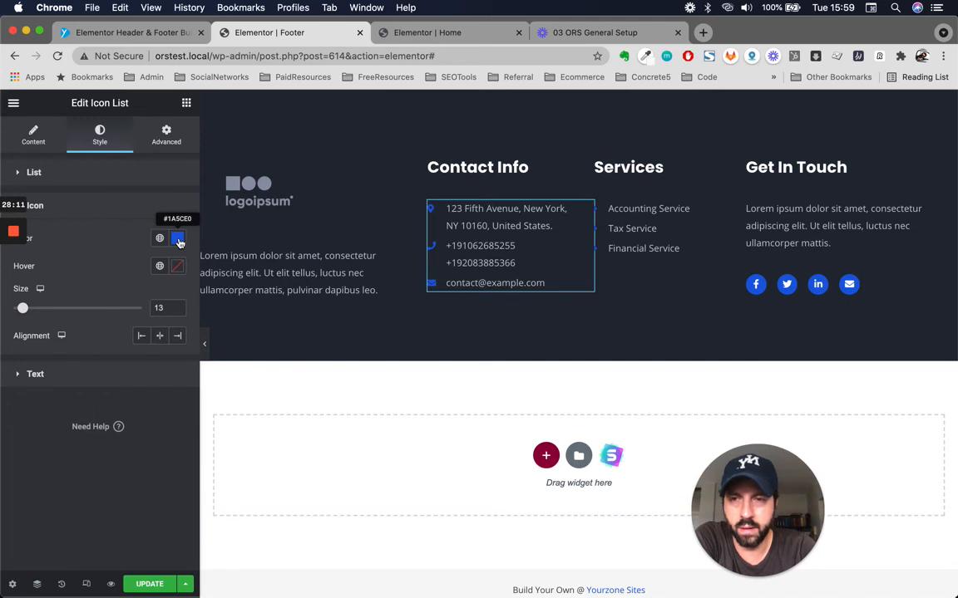
# Change the text of the "Accounting Service" item in the footer's Services list to "Testimonials"
pyautogui.click(628, 179)
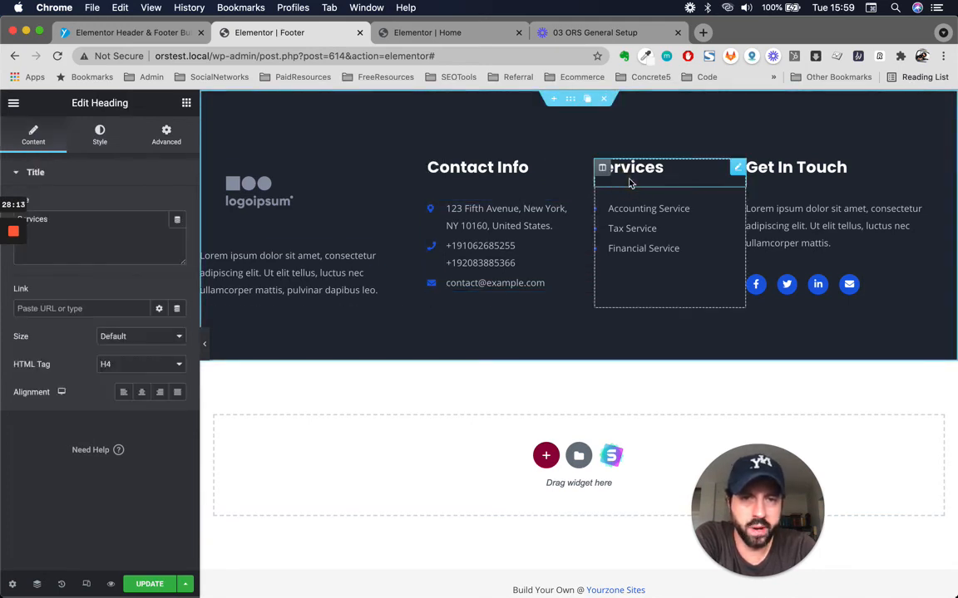
pyautogui.click(736, 207)
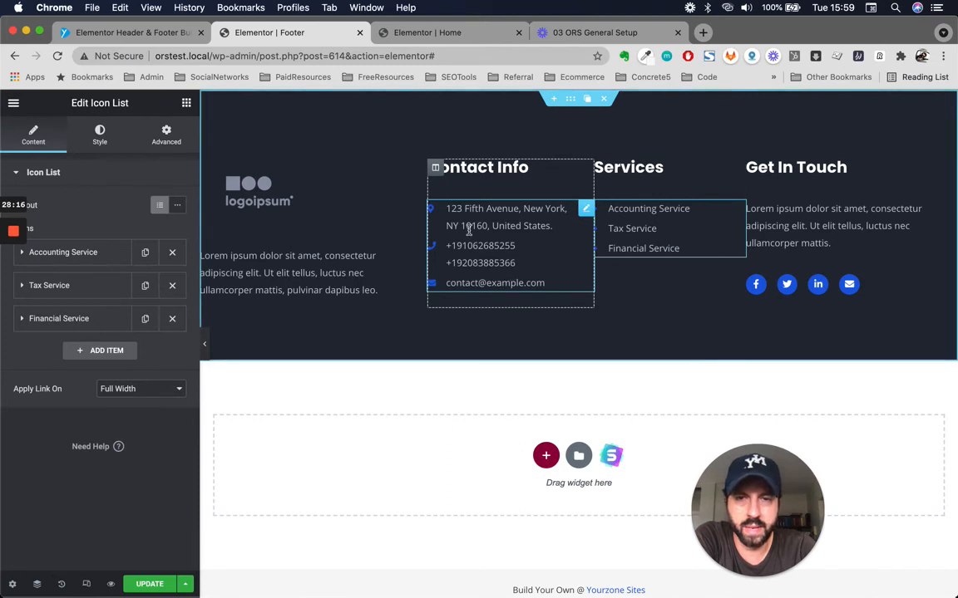
pyautogui.click(63, 252)
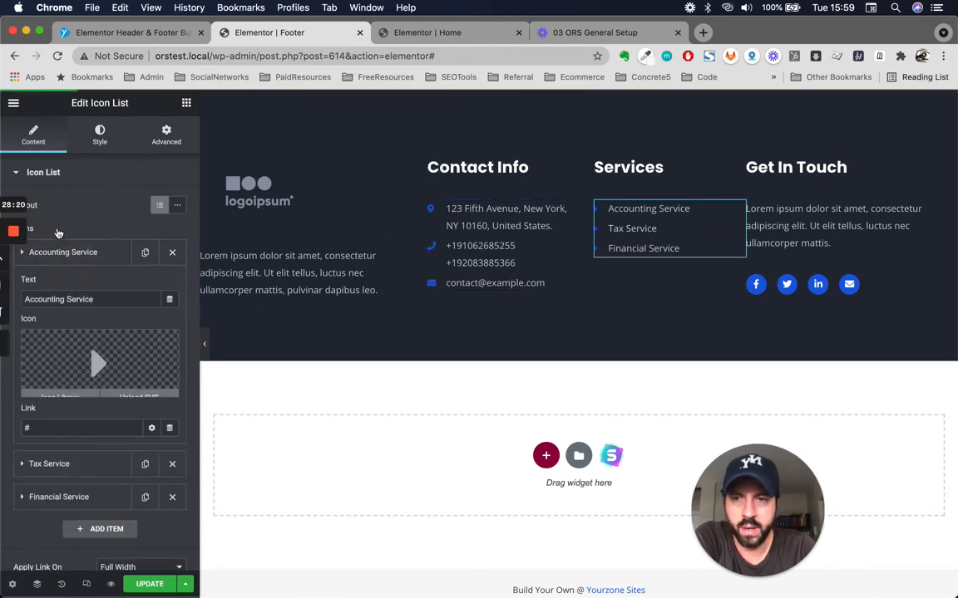
pyautogui.tripleClick(90, 298)
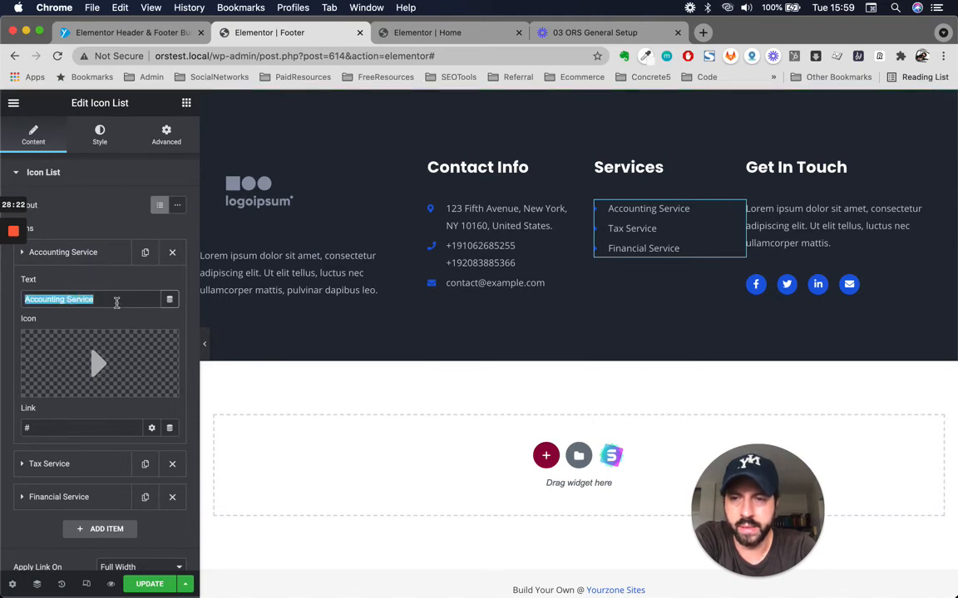
pyautogui.doubleClick(71, 419)
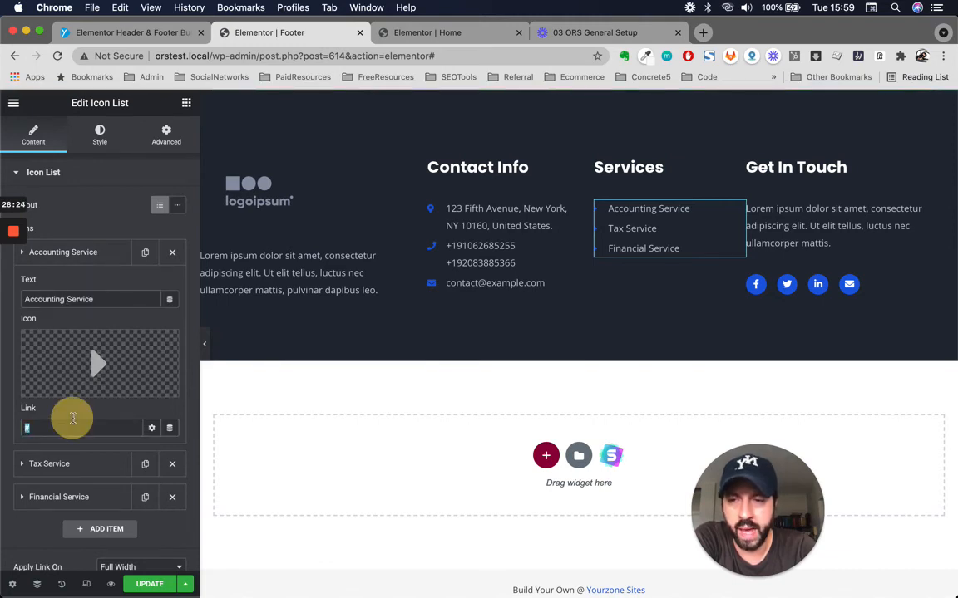
pyautogui.scroll(-1, 84, 426)
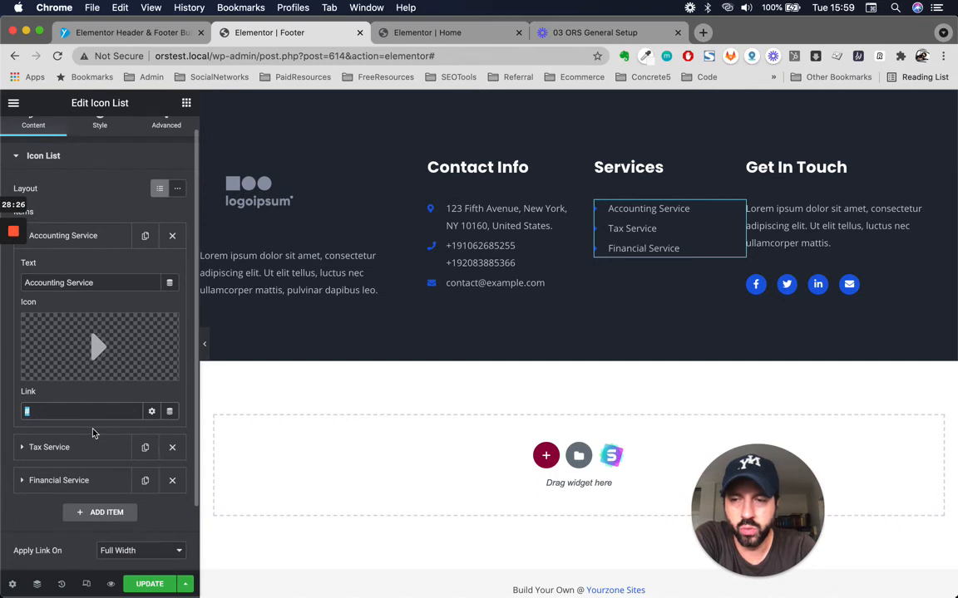
pyautogui.tripleClick(114, 282)
pyautogui.write('Testimonials')
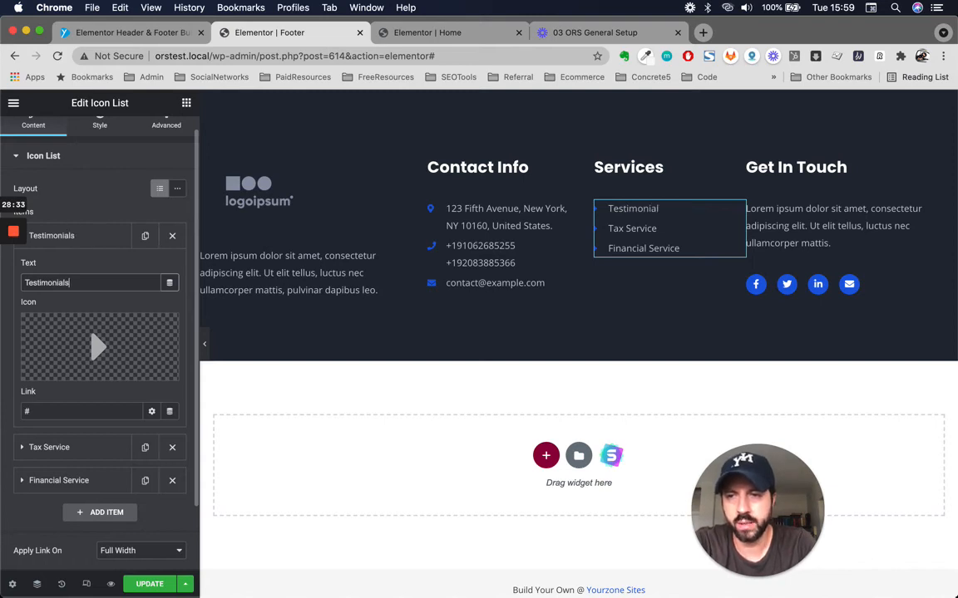
# Link the Testimonials item to the site's Testimonials page by searching for "testi", and check the resulting URL
pyautogui.click(85, 411)
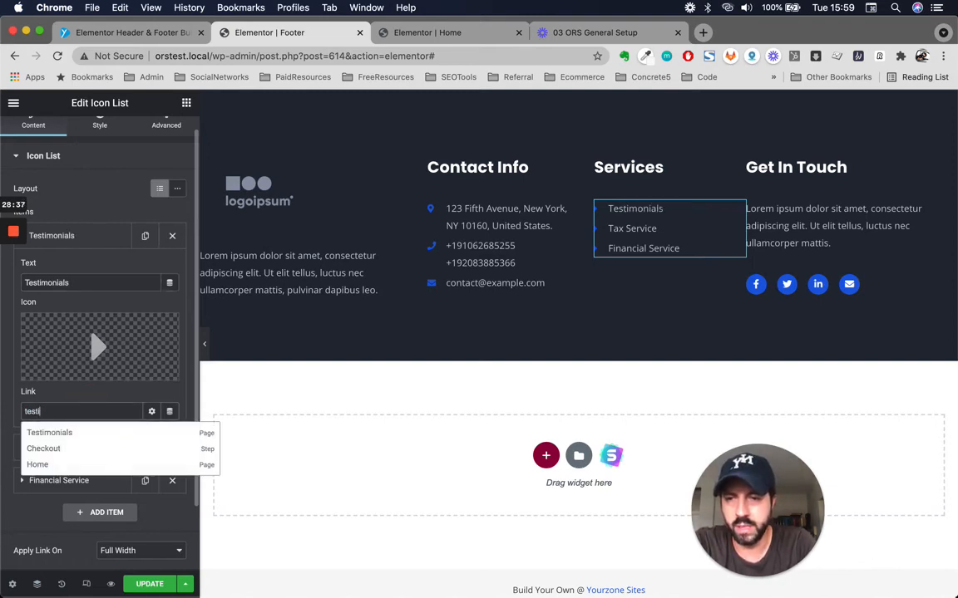
pyautogui.click(61, 434)
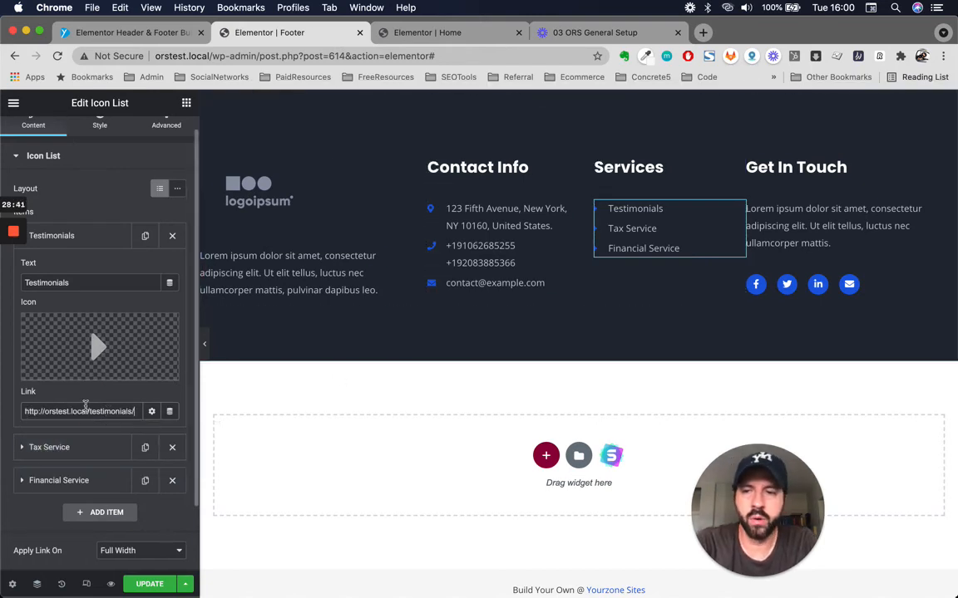
pyautogui.click(82, 417)
pyautogui.tripleClick(82, 417)
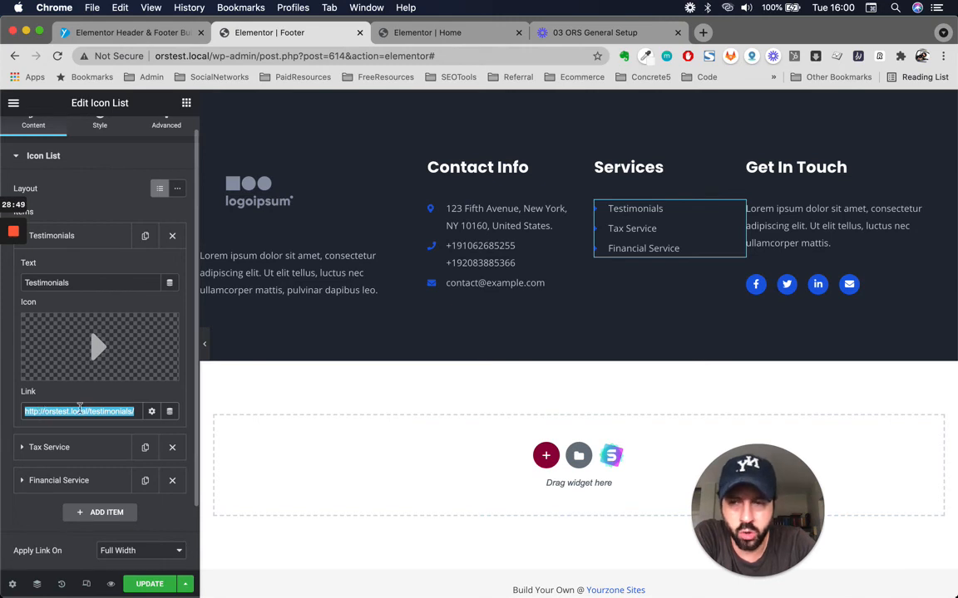
pyautogui.doubleClick(79, 410)
pyautogui.click(48, 411)
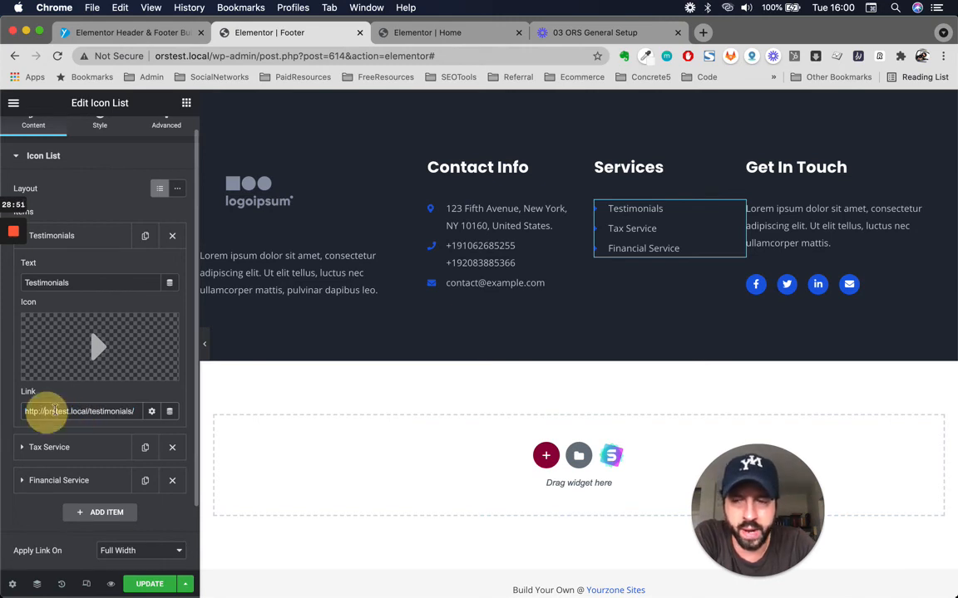
# Check the Testimonials item's link URL, and open the Get In Touch heading and its description text for editing
pyautogui.click(87, 410)
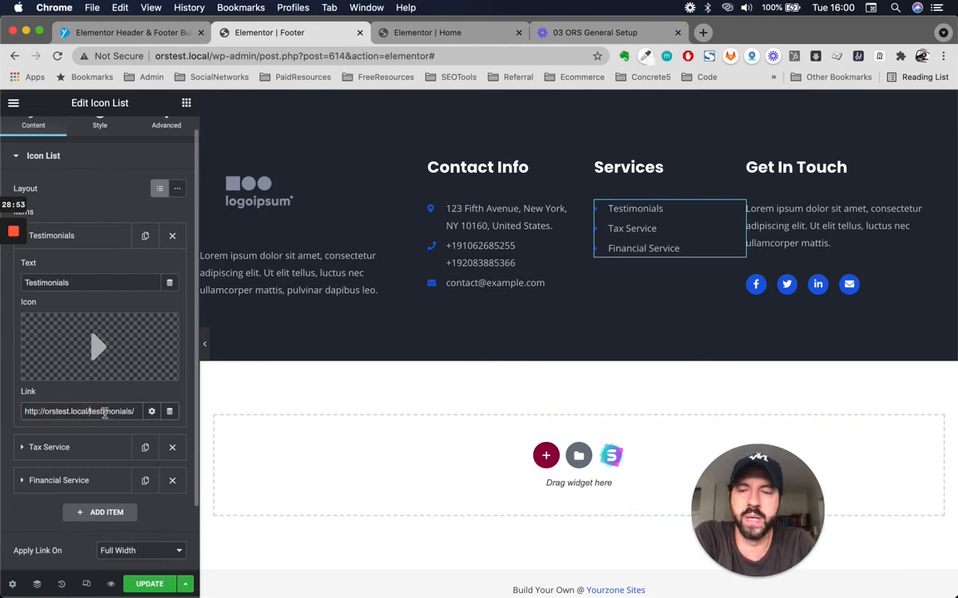
pyautogui.click(102, 411)
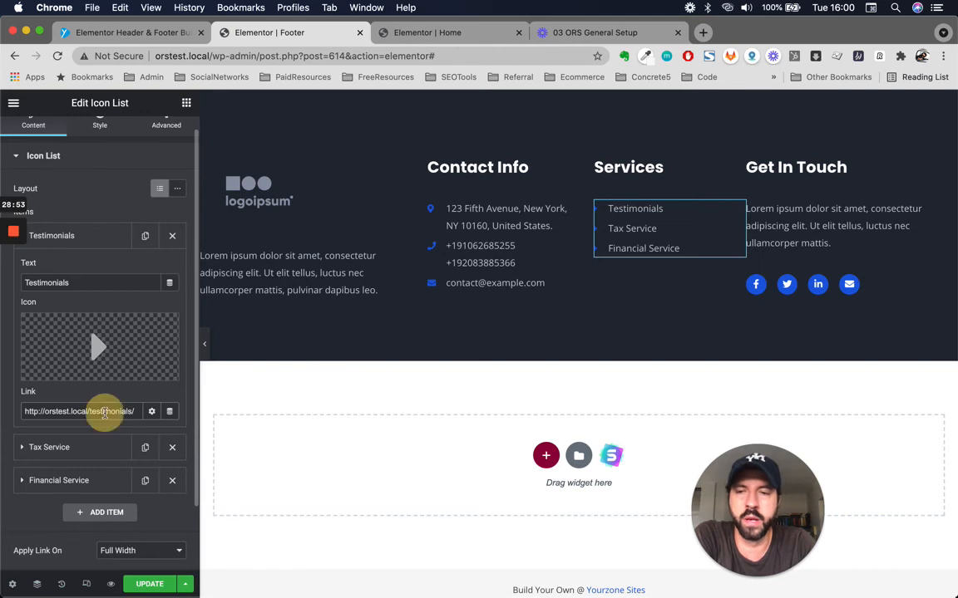
pyautogui.click(806, 166)
pyautogui.click(797, 221)
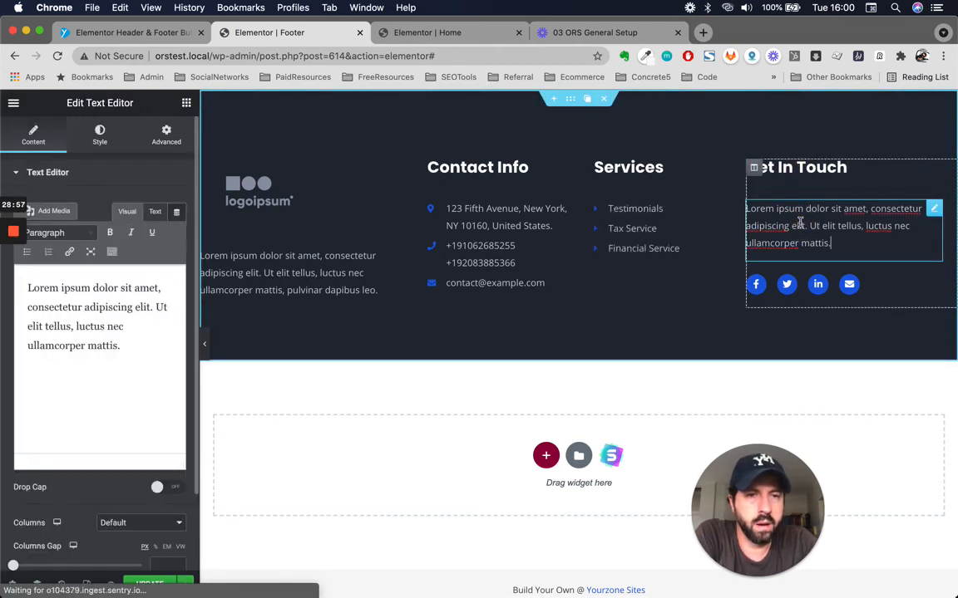
# Examine the Get In Touch social icons, looking at the Facebook item's icon, link field and color setting
pyautogui.click(931, 281)
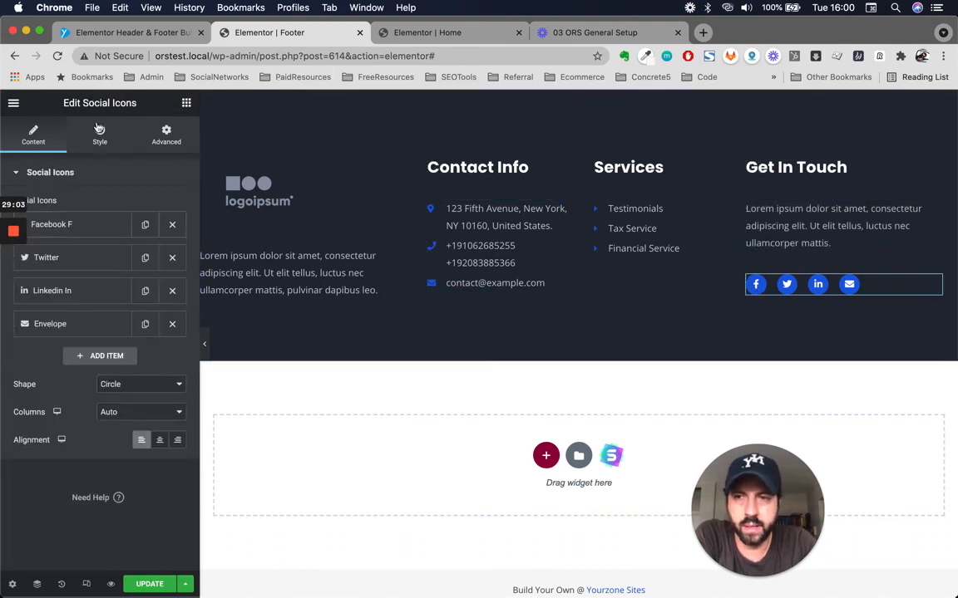
pyautogui.click(87, 226)
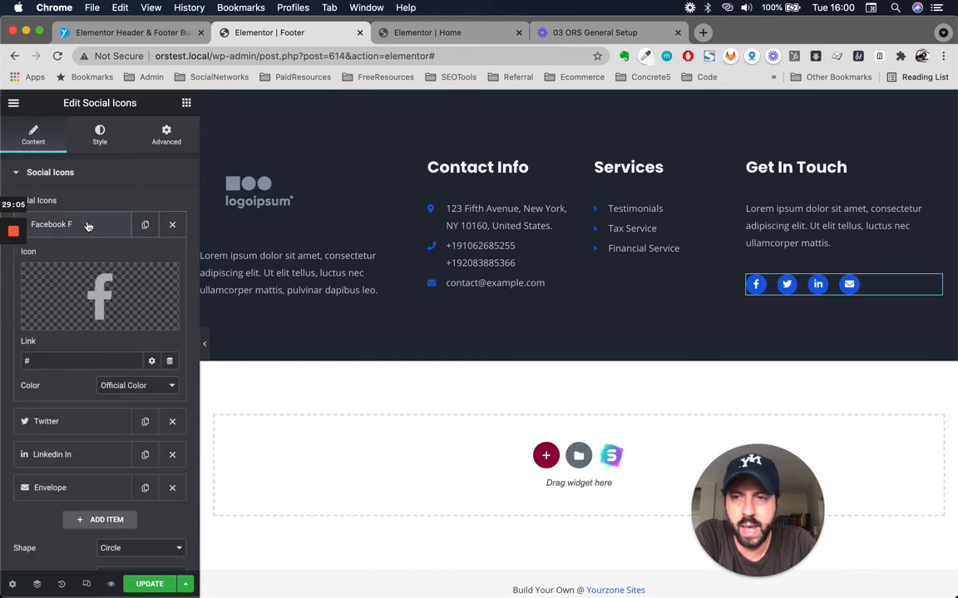
pyautogui.scroll(-1, 98, 304)
pyautogui.scroll(1, 98, 307)
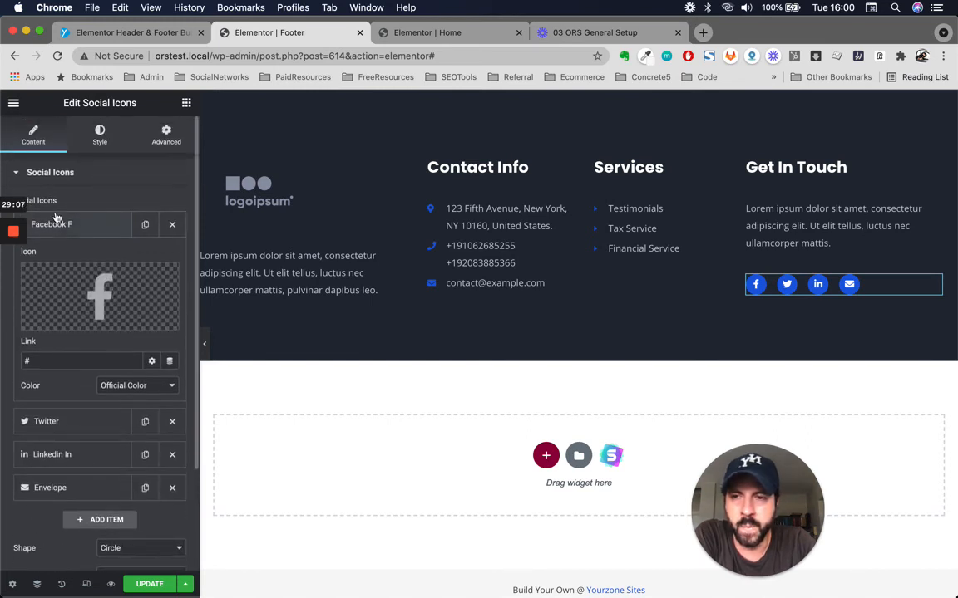
pyautogui.click(66, 224)
pyautogui.click(66, 224)
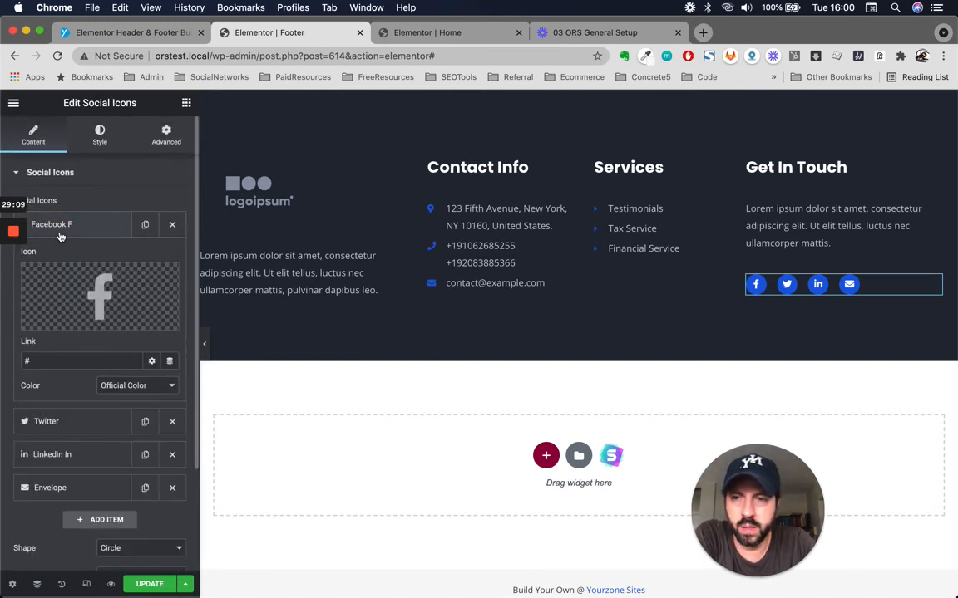
pyautogui.moveTo(79, 320)
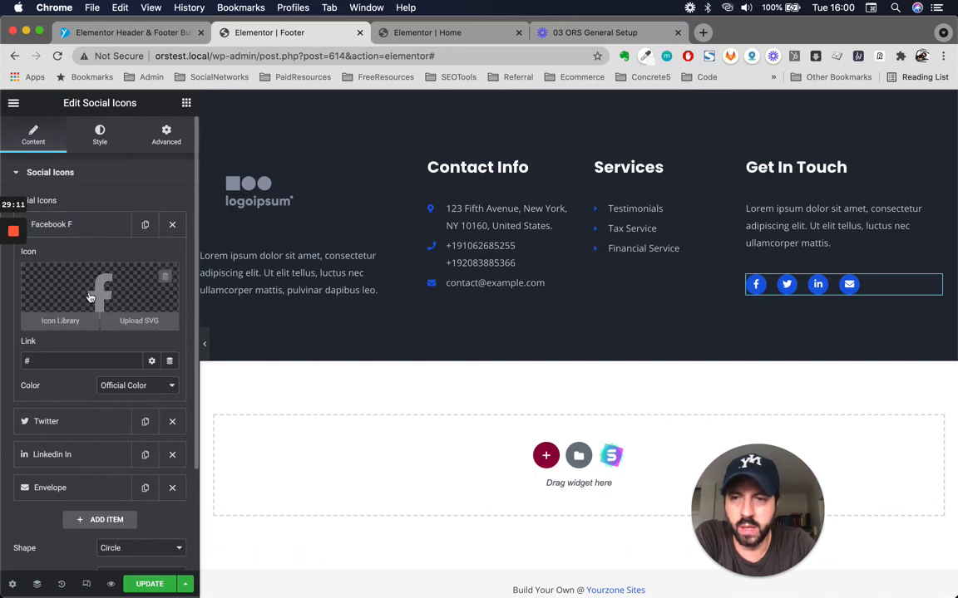
pyautogui.doubleClick(69, 360)
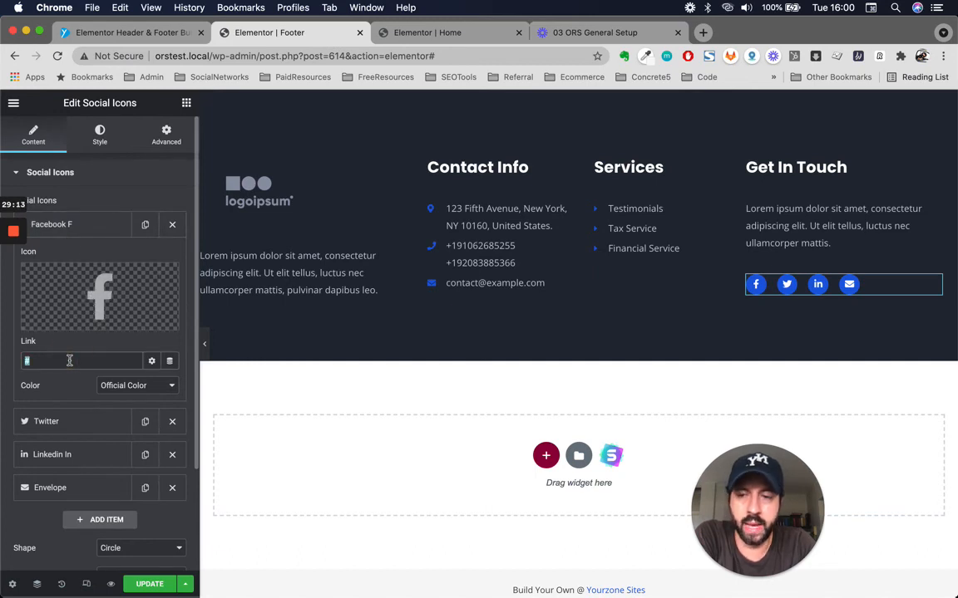
pyautogui.click(66, 361)
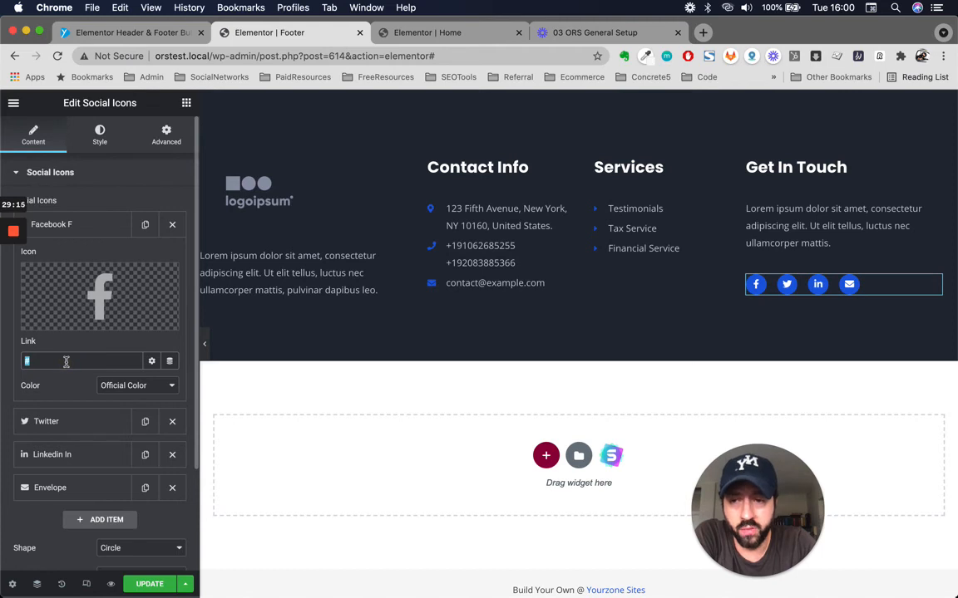
pyautogui.click(64, 364)
pyautogui.scroll(-5, 46, 419)
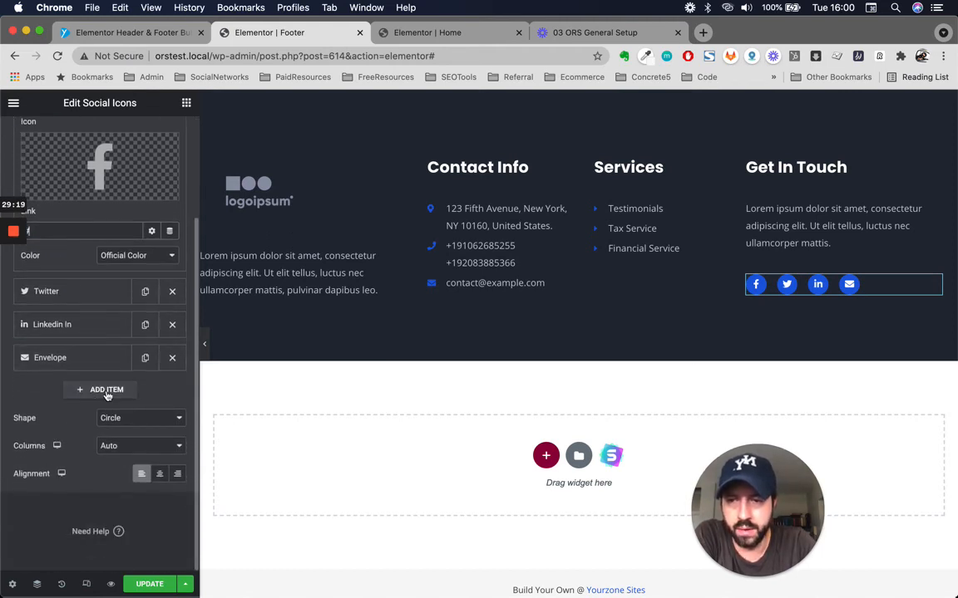
# Add a fifth item with the default WordPress icon to the social icons, and browse the icon library for alternatives
pyautogui.click(107, 391)
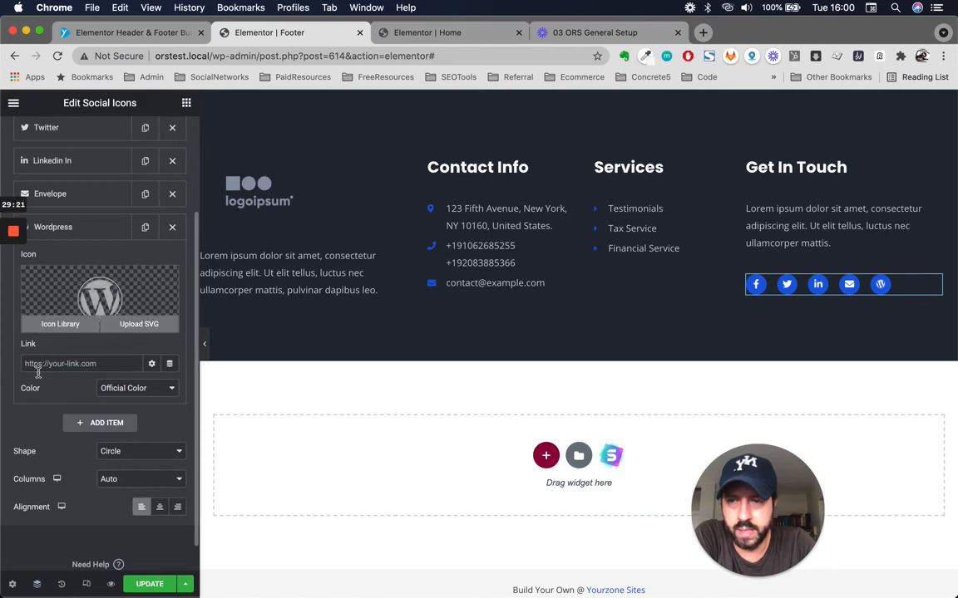
pyautogui.click(104, 293)
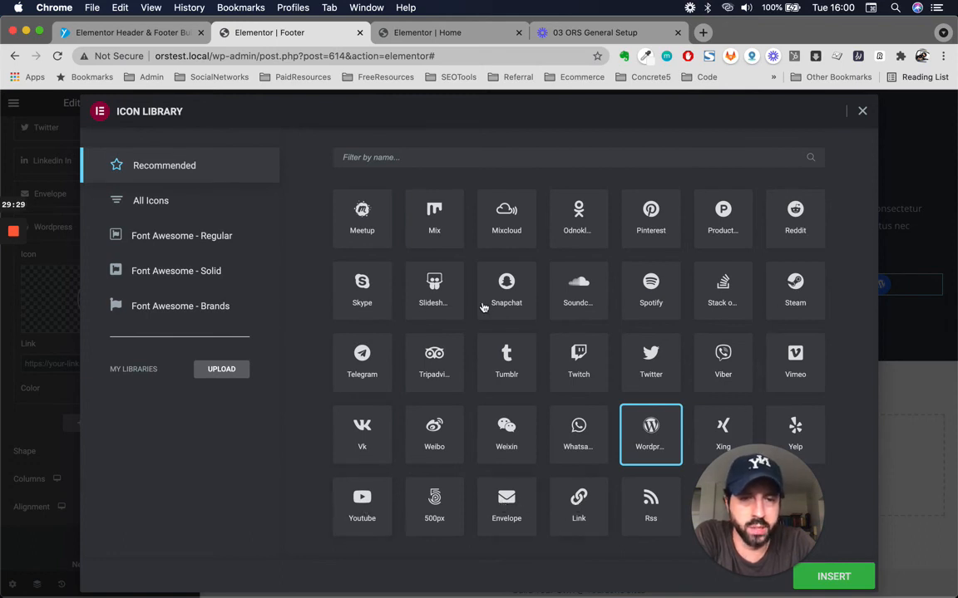
pyautogui.scroll(5, 611, 350)
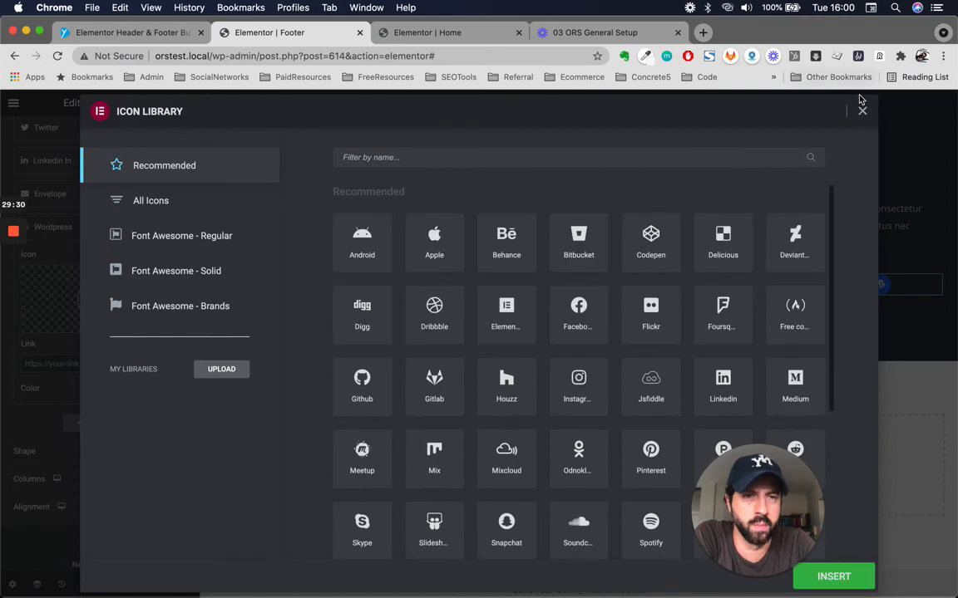
pyautogui.click(862, 113)
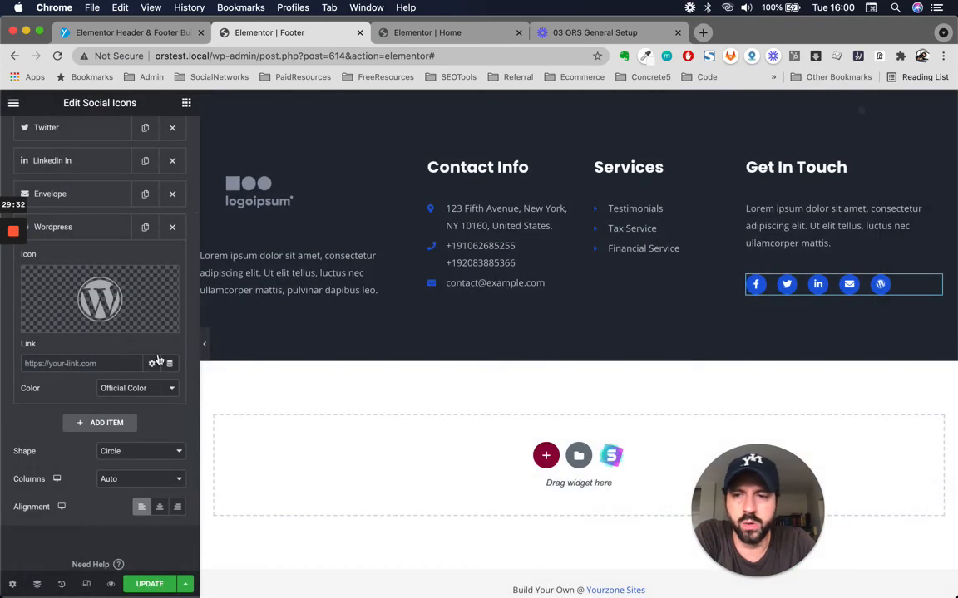
pyautogui.scroll(1, 138, 228)
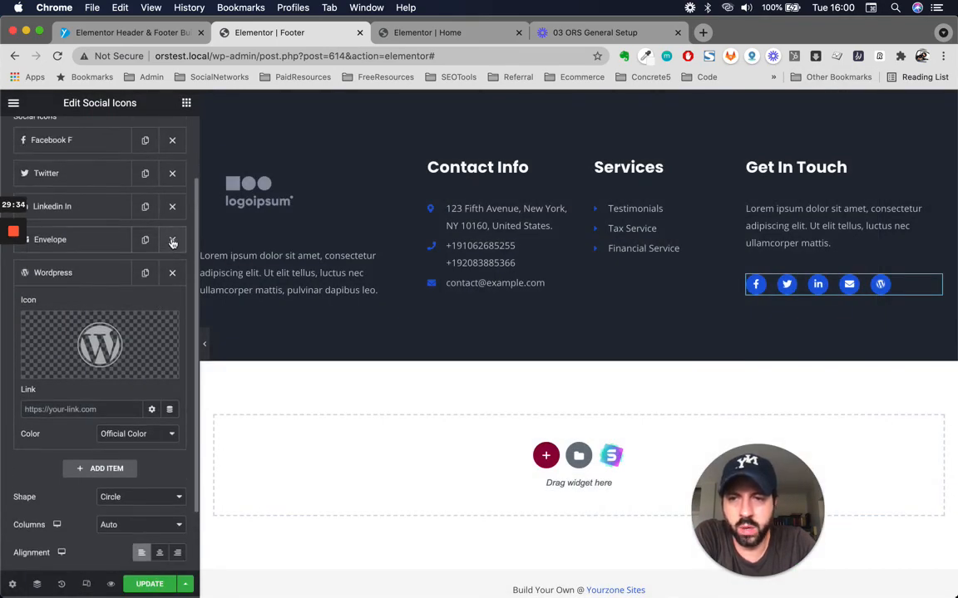
pyautogui.click(60, 273)
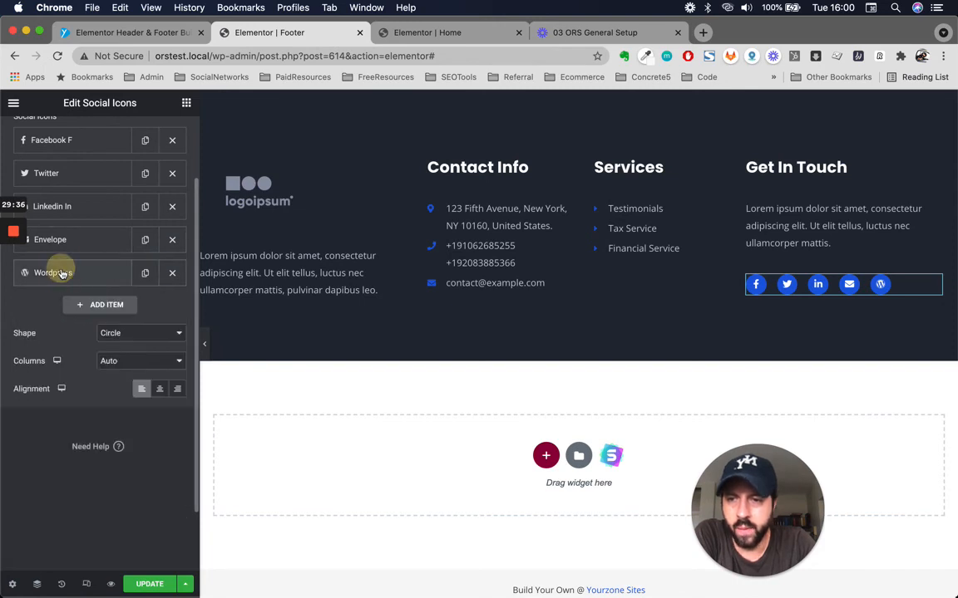
# Set the shape of the footer's social icons to Square
pyautogui.click(121, 341)
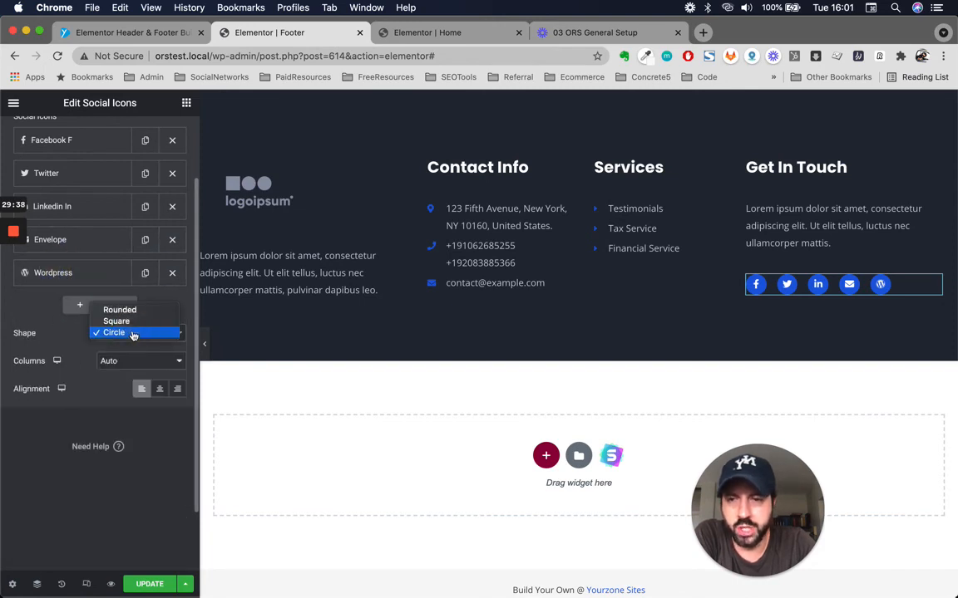
pyautogui.click(136, 324)
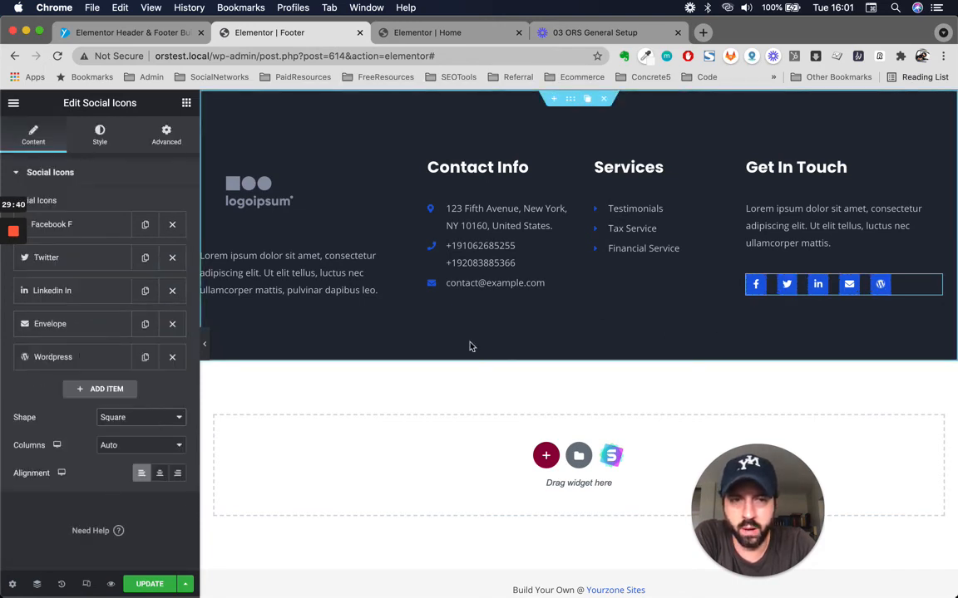
pyautogui.click(114, 422)
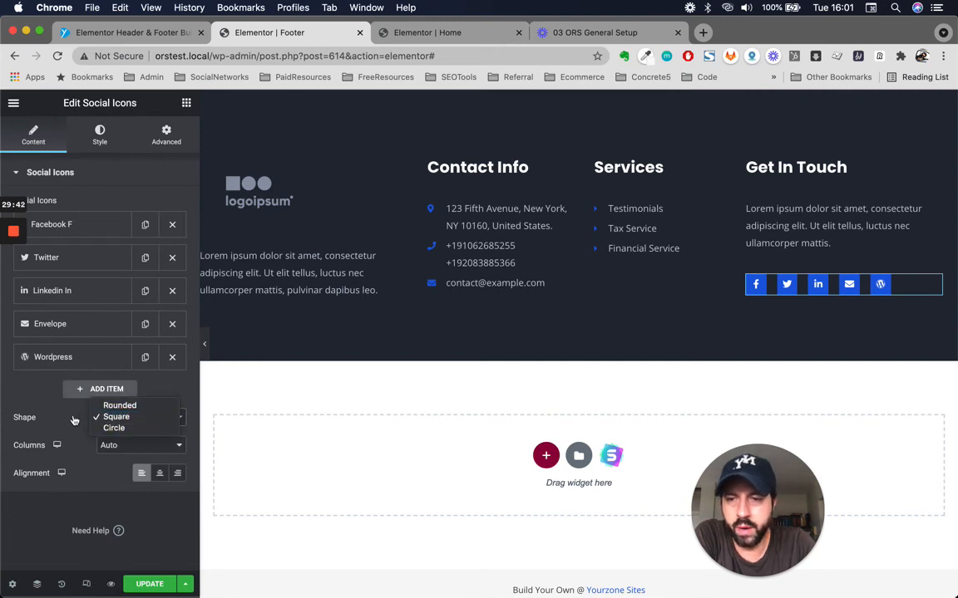
pyautogui.click(70, 420)
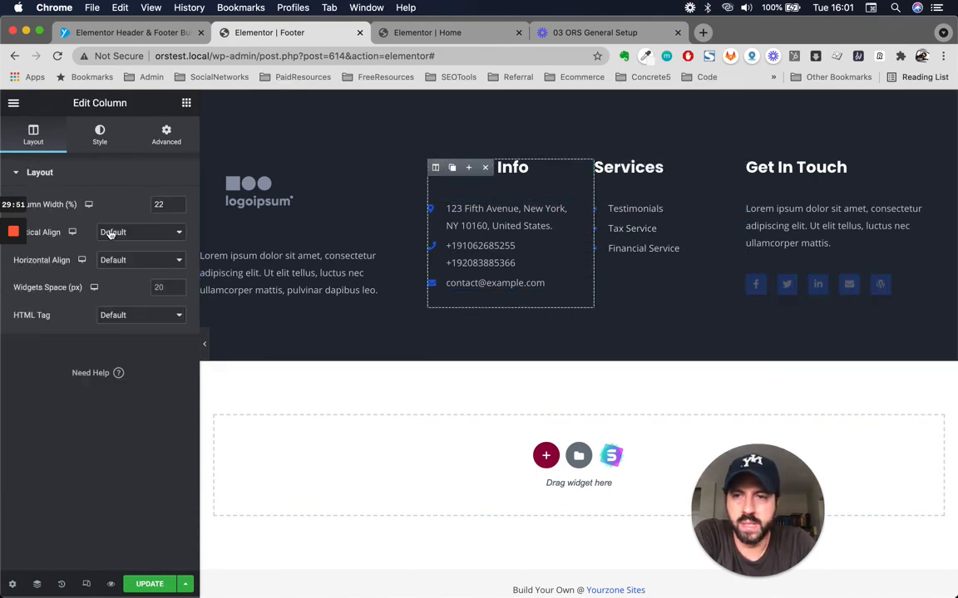
# Check the column widths of the footer's Contact Info, Services and logo columns
pyautogui.click(434, 167)
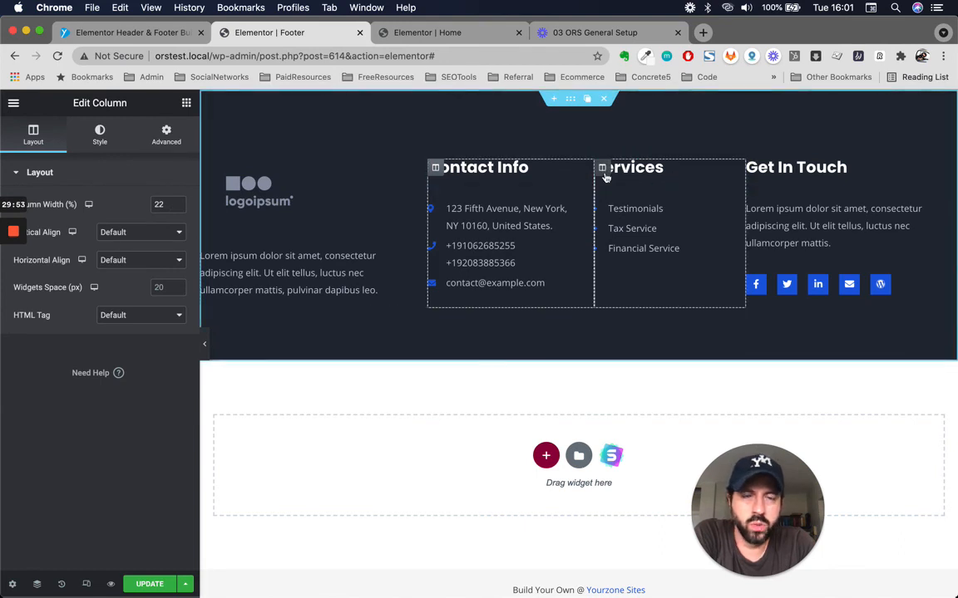
pyautogui.rightClick(605, 178)
pyautogui.click(605, 167)
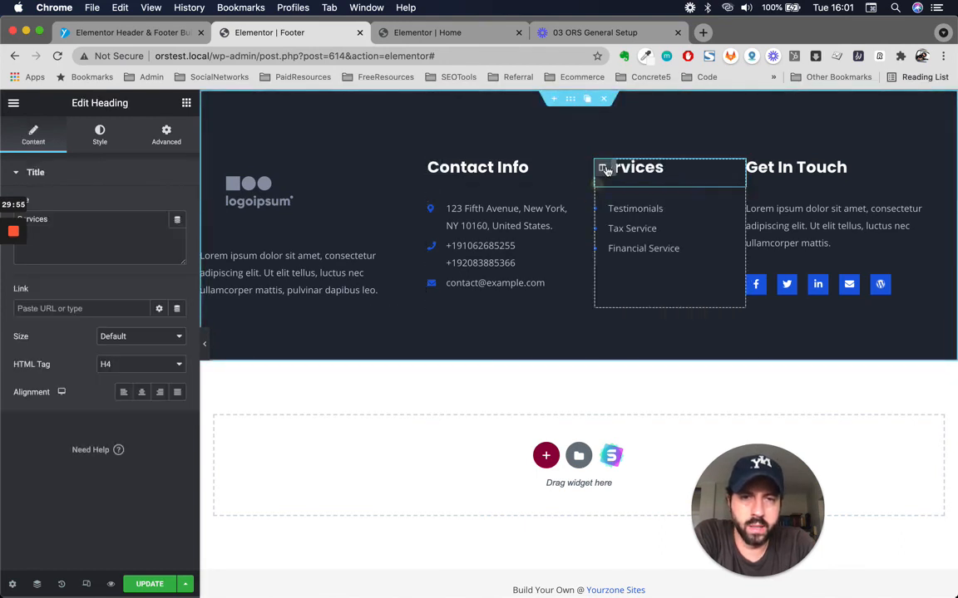
pyautogui.click(603, 168)
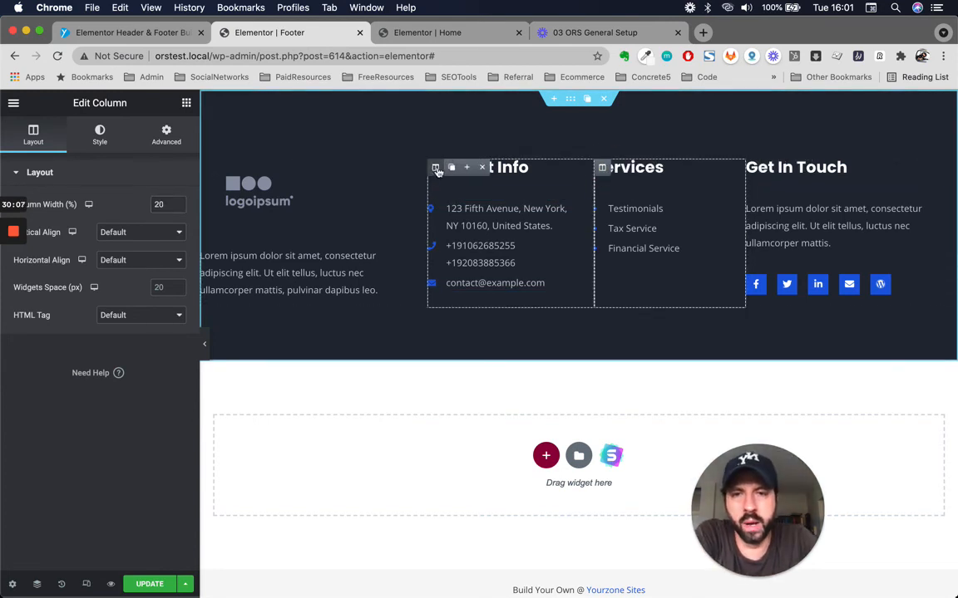
pyautogui.click(435, 167)
pyautogui.click(208, 167)
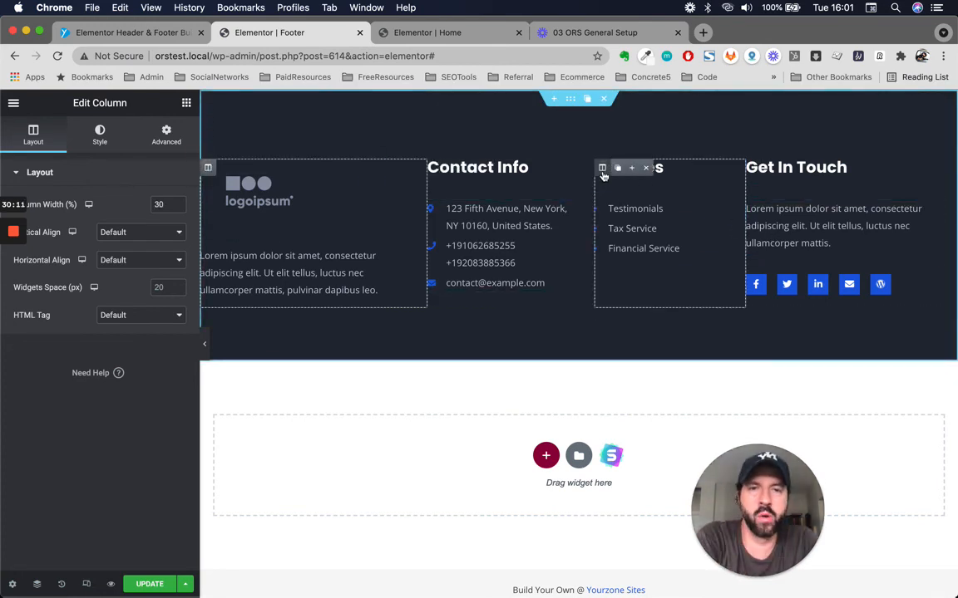
# Delete the Services column from the footer and check the Contact Info column's layout settings
pyautogui.rightClick(603, 170)
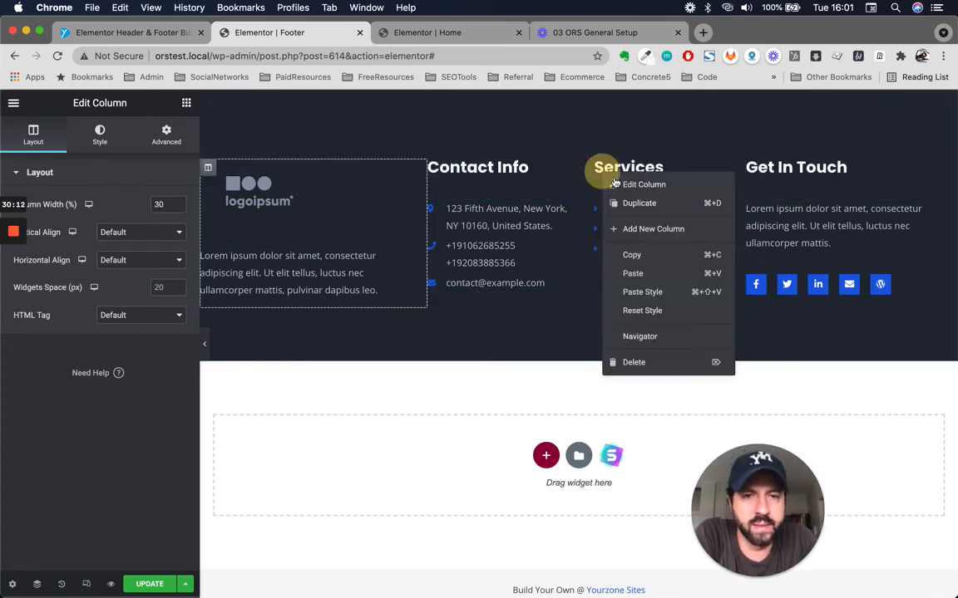
pyautogui.click(636, 363)
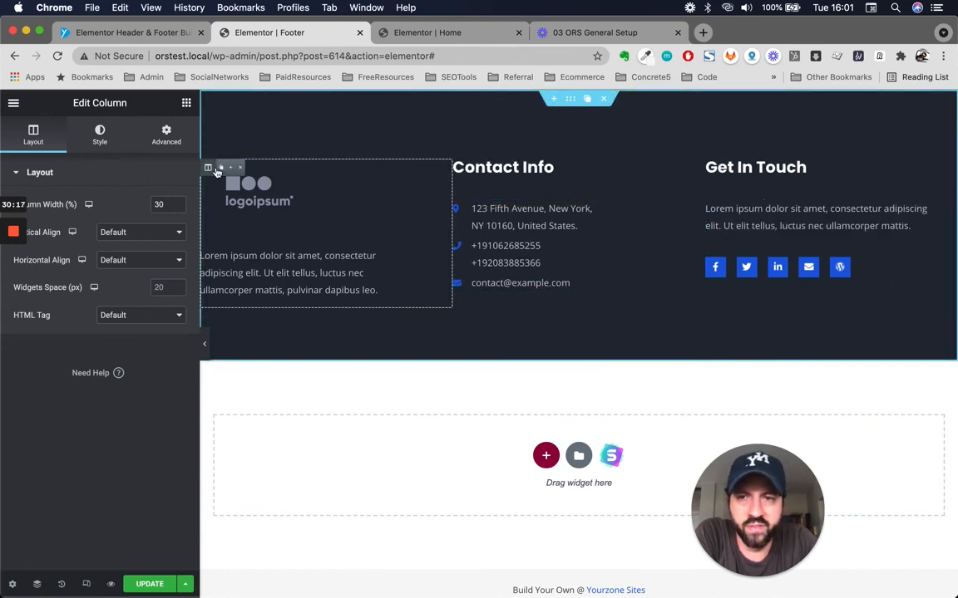
pyautogui.click(462, 167)
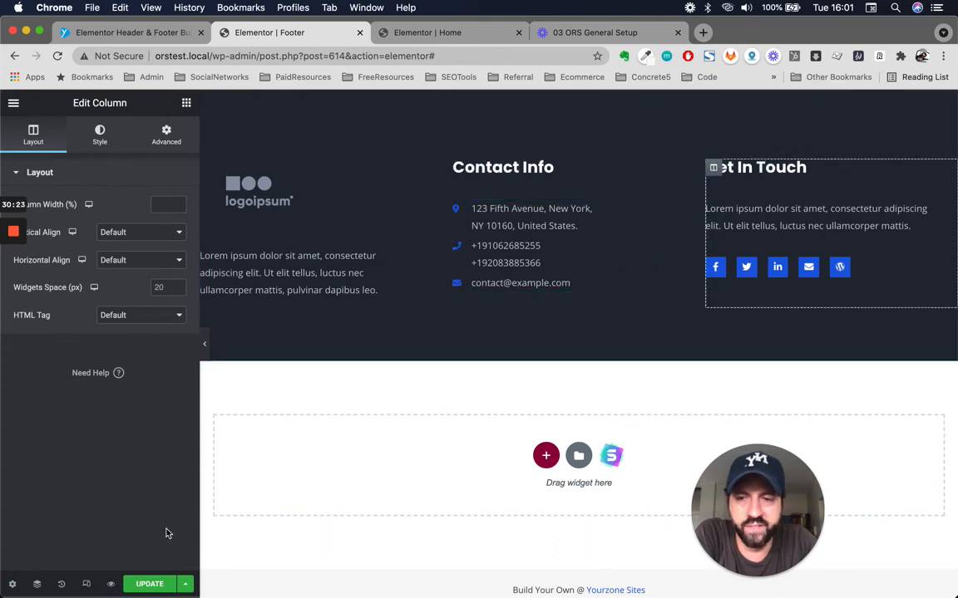
# In the tablet preview, check the footer's column widths and clear the logo column's width value
pyautogui.click(87, 585)
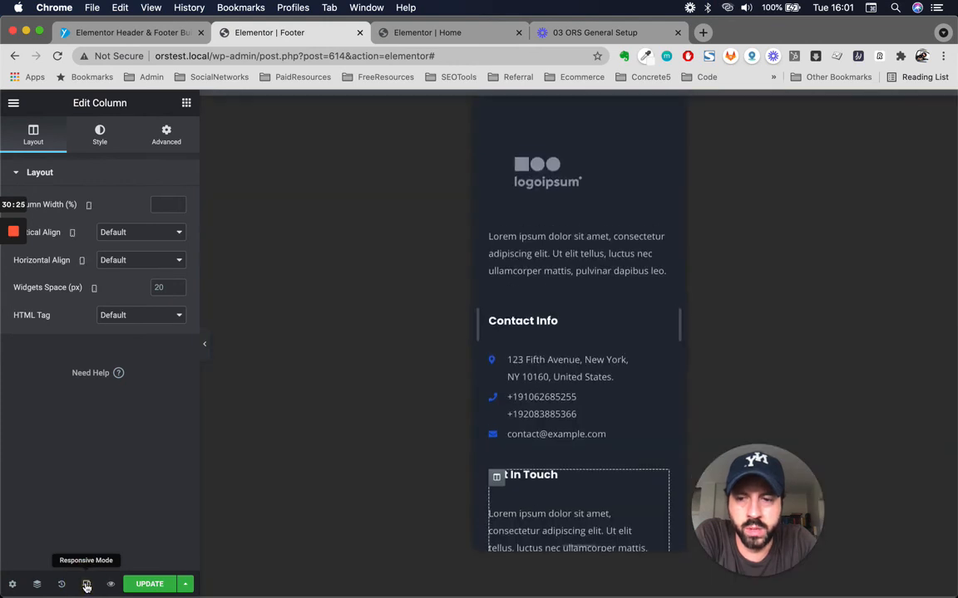
pyautogui.click(579, 106)
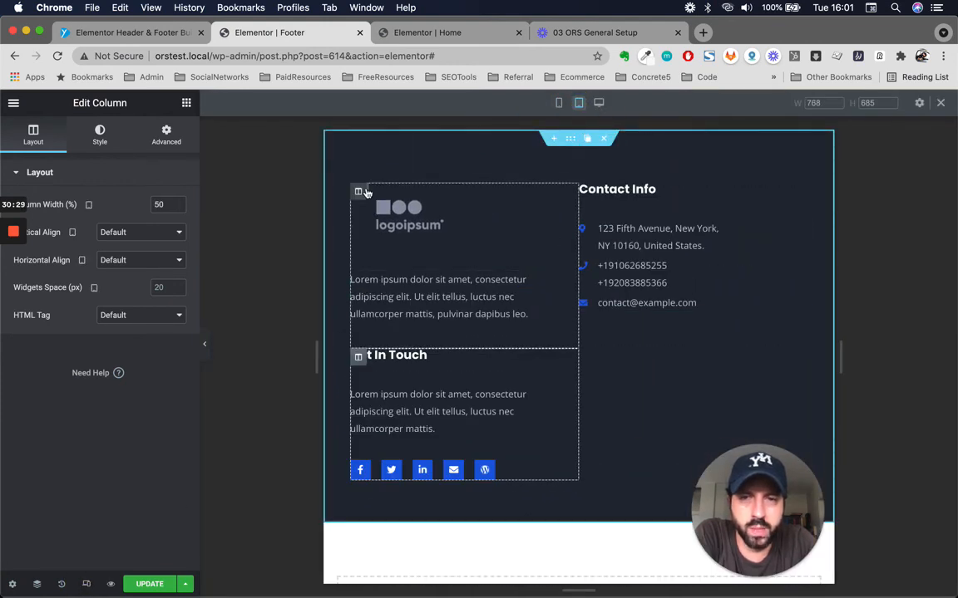
pyautogui.click(359, 192)
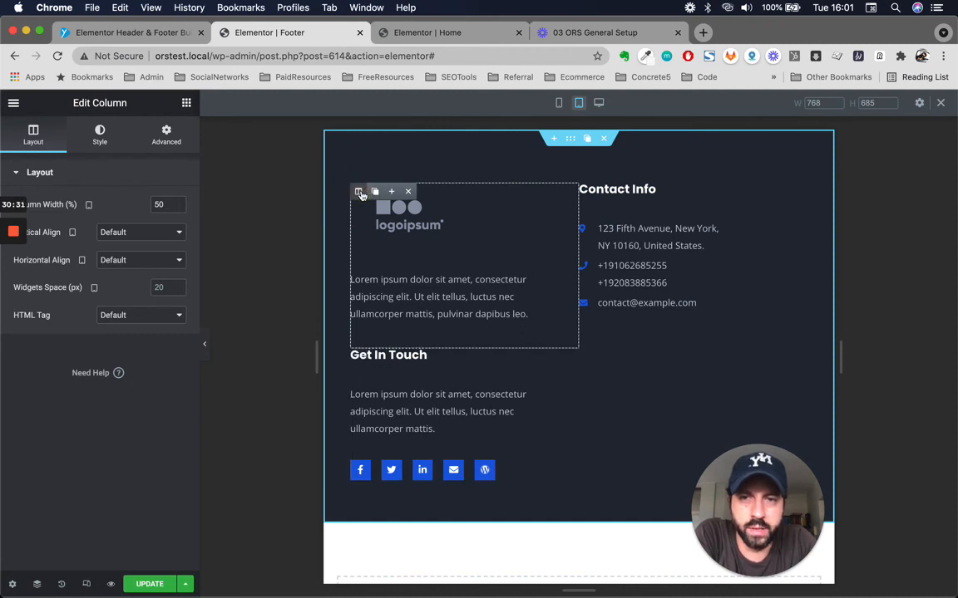
pyautogui.click(587, 192)
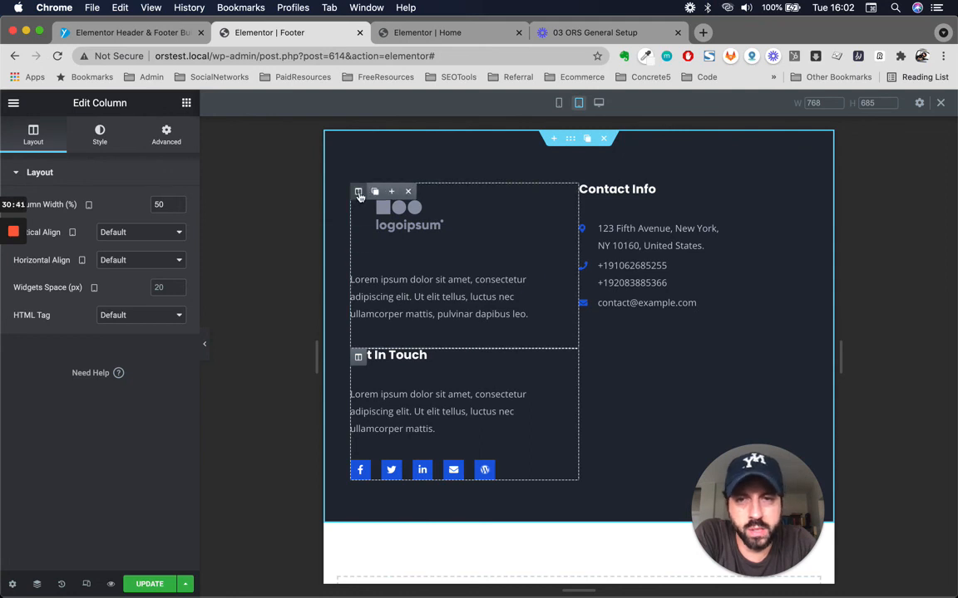
pyautogui.click(159, 204)
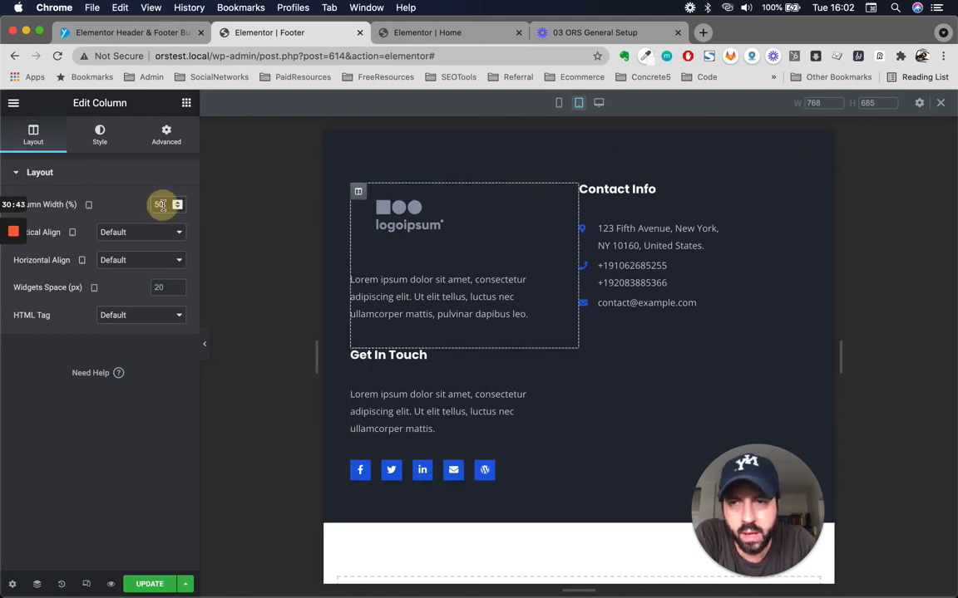
pyautogui.press('BackSpace')
pyautogui.press('BackSpace')
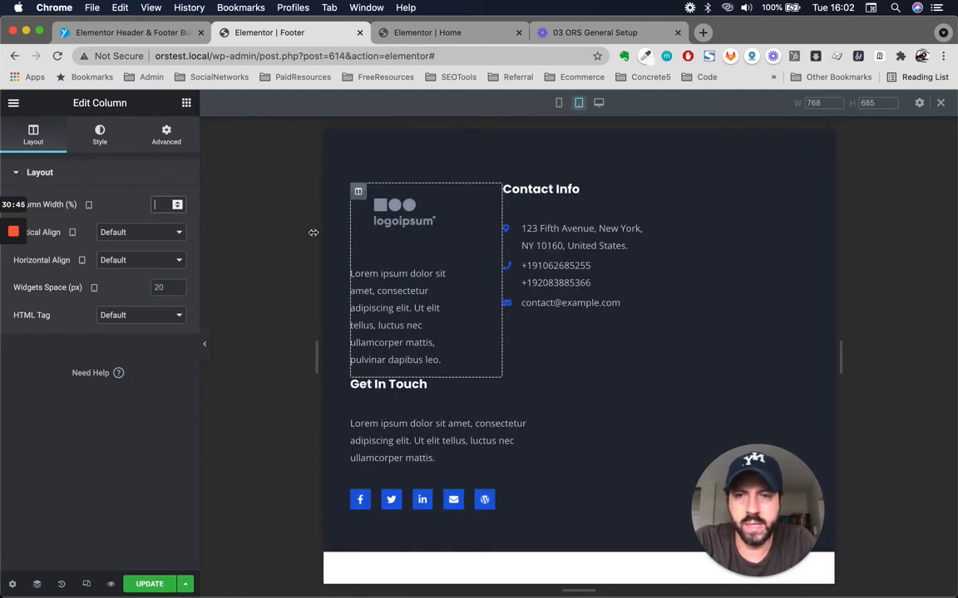
pyautogui.write('50')
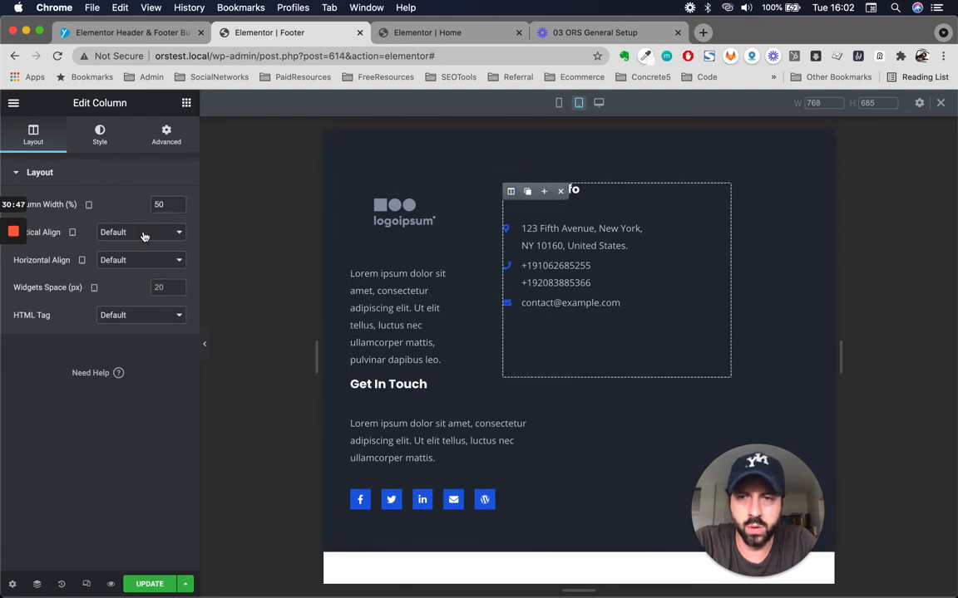
# Clear the tablet column width values of the footer's Contact Info and Get In Touch columns
pyautogui.click(170, 175)
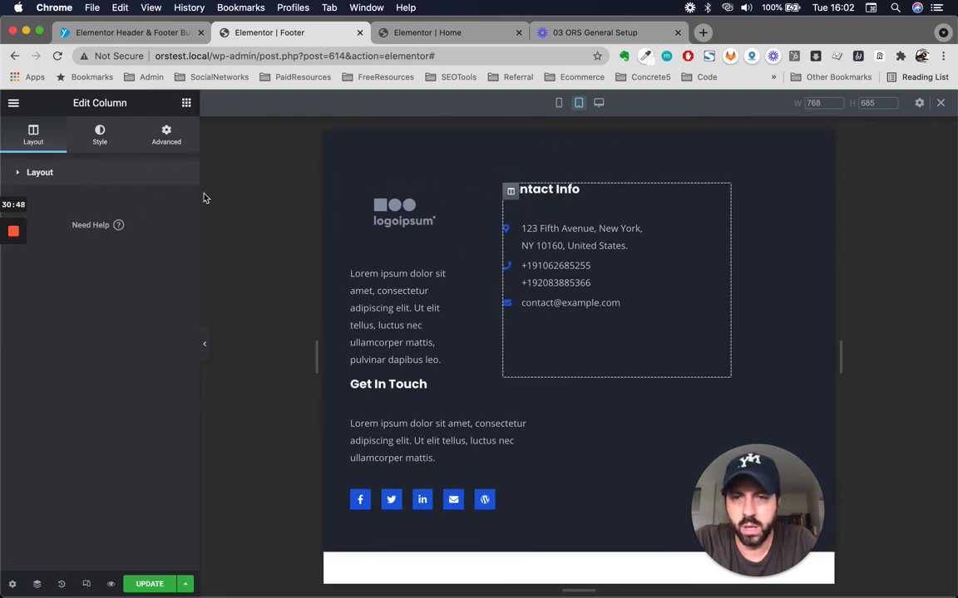
pyautogui.click(513, 193)
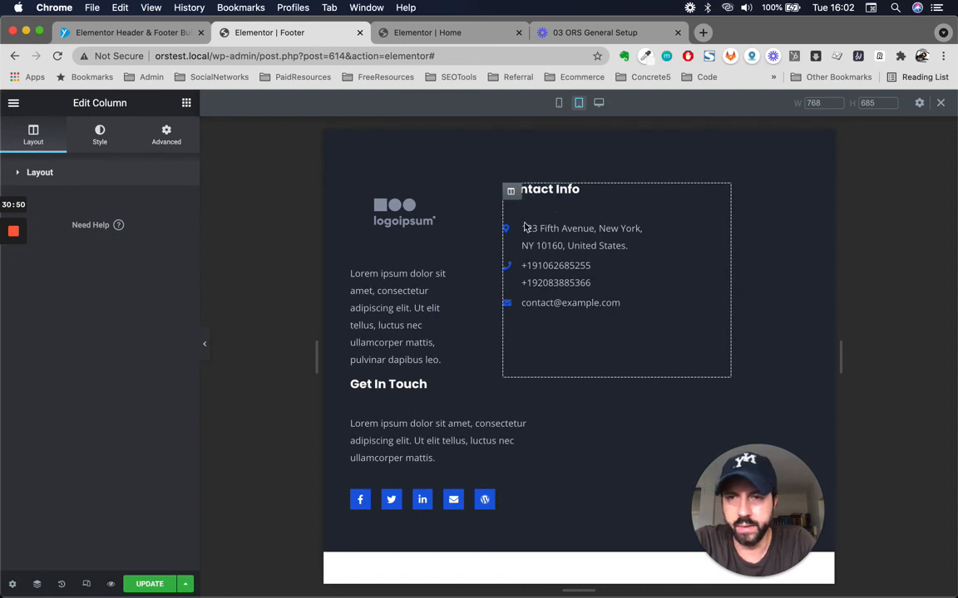
pyautogui.click(30, 180)
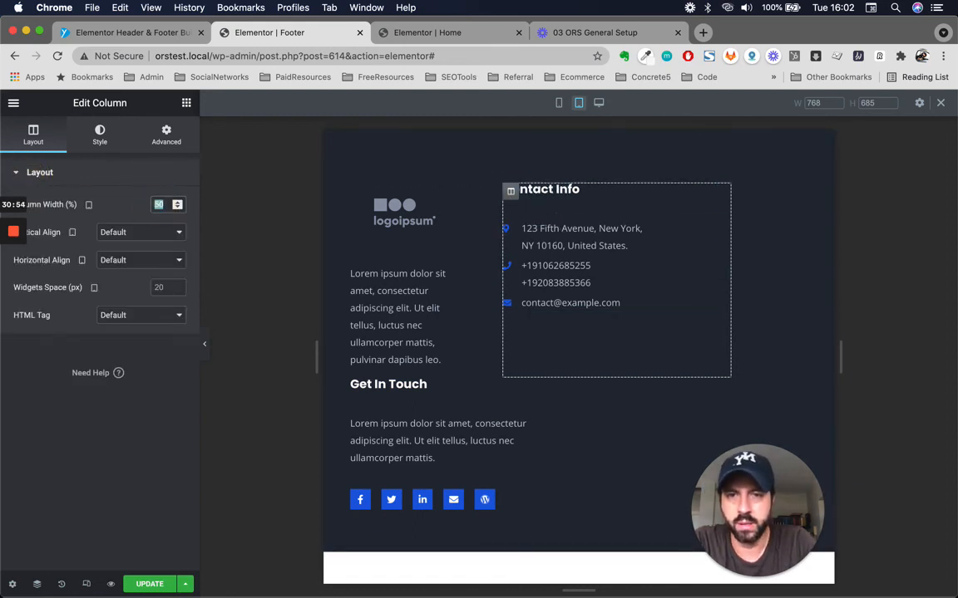
pyautogui.click(358, 390)
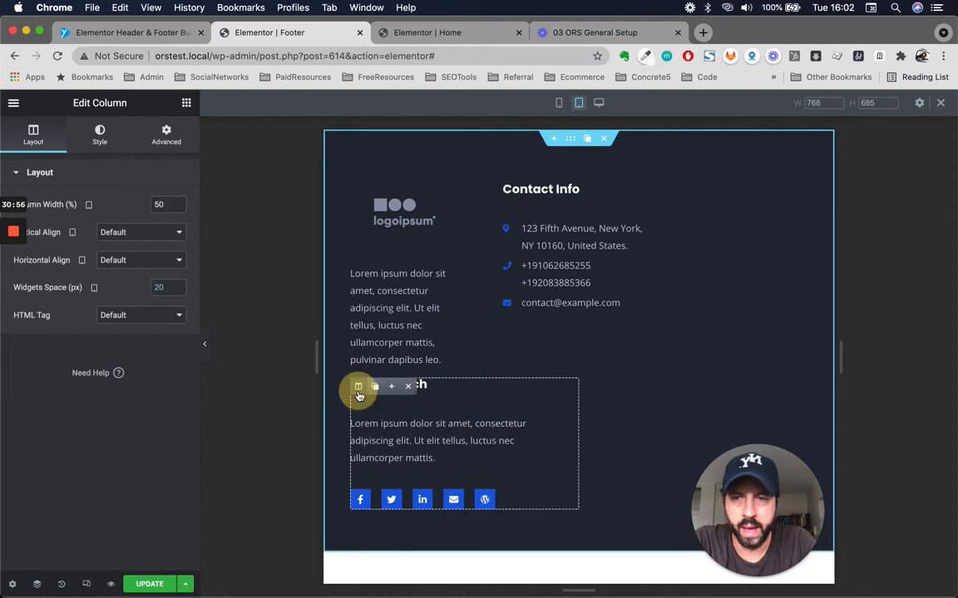
pyautogui.doubleClick(158, 203)
pyautogui.press('BackSpace')
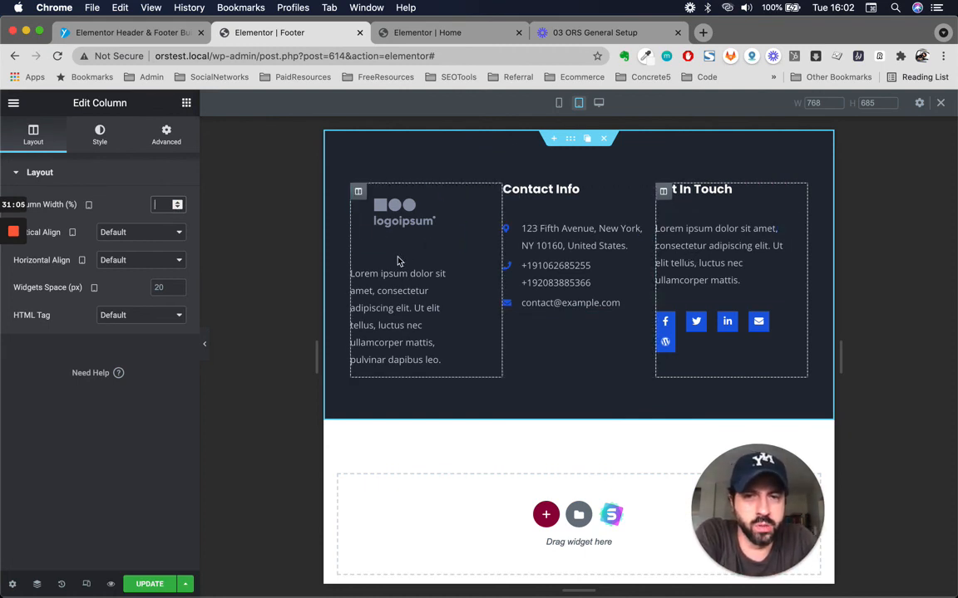
# Try a tablet width of 50% for the footer's logo column and check the other columns' width settings
pyautogui.click(356, 191)
pyautogui.click(161, 205)
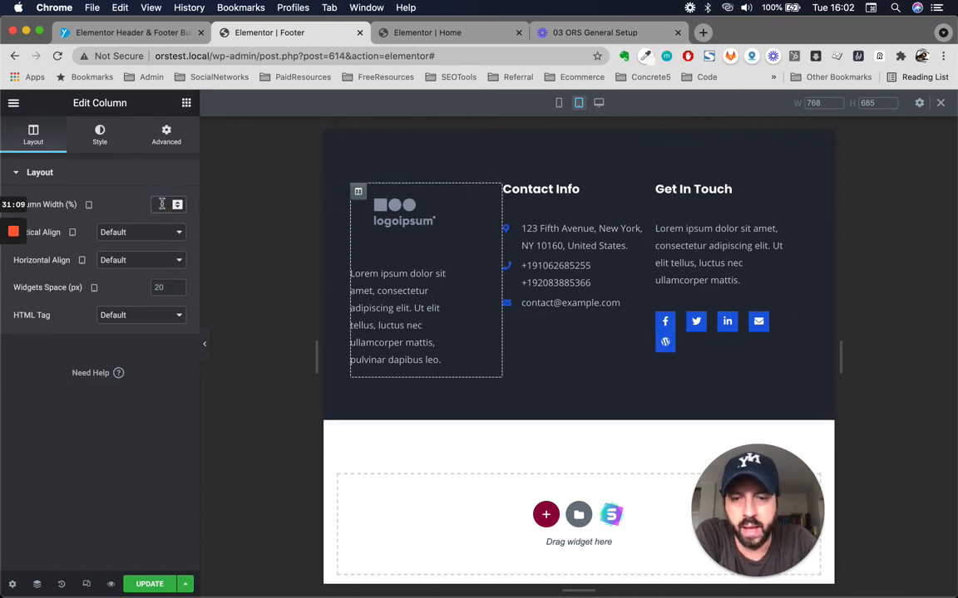
pyautogui.write('50')
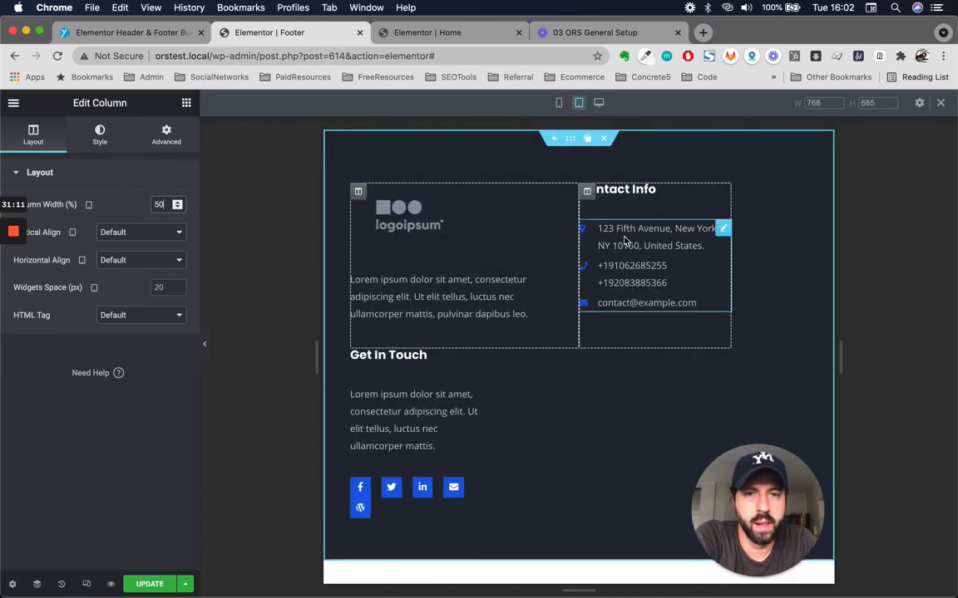
pyautogui.click(588, 192)
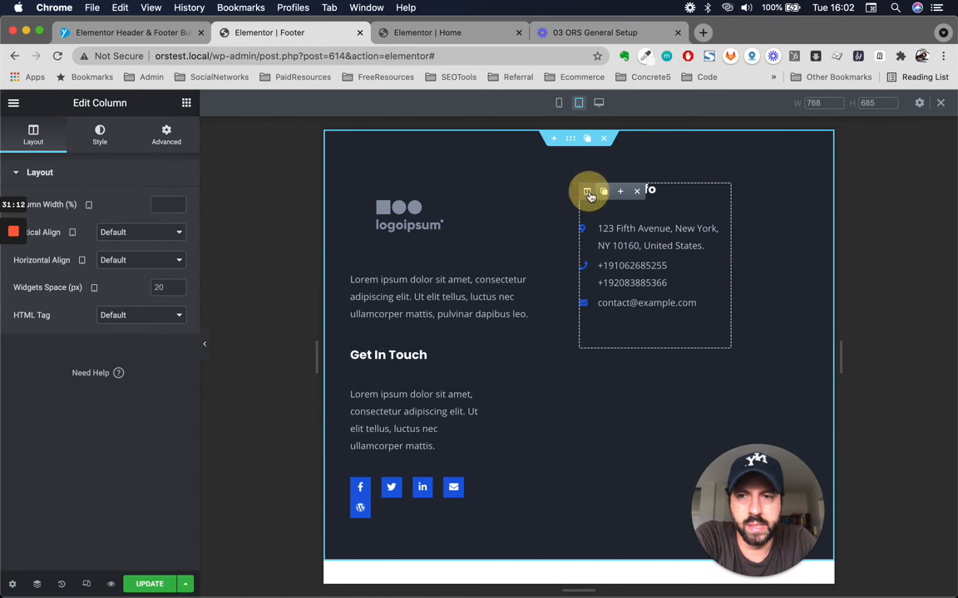
pyautogui.click(360, 360)
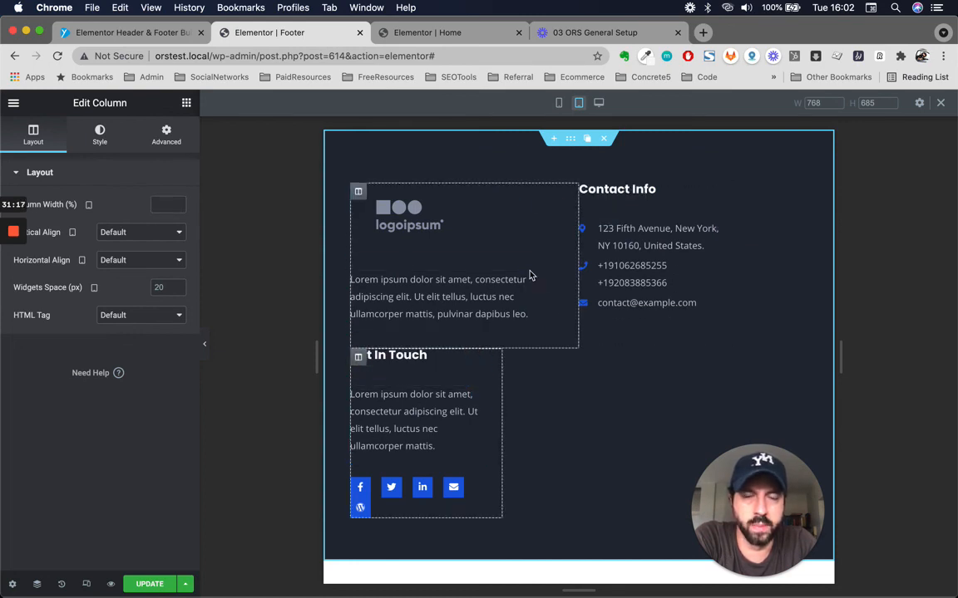
pyautogui.click(359, 194)
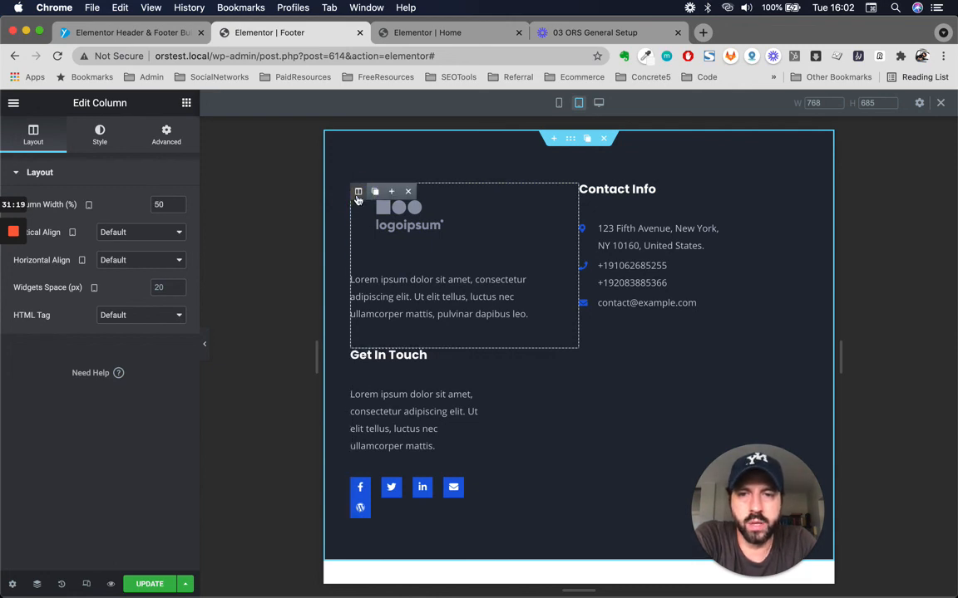
pyautogui.click(359, 196)
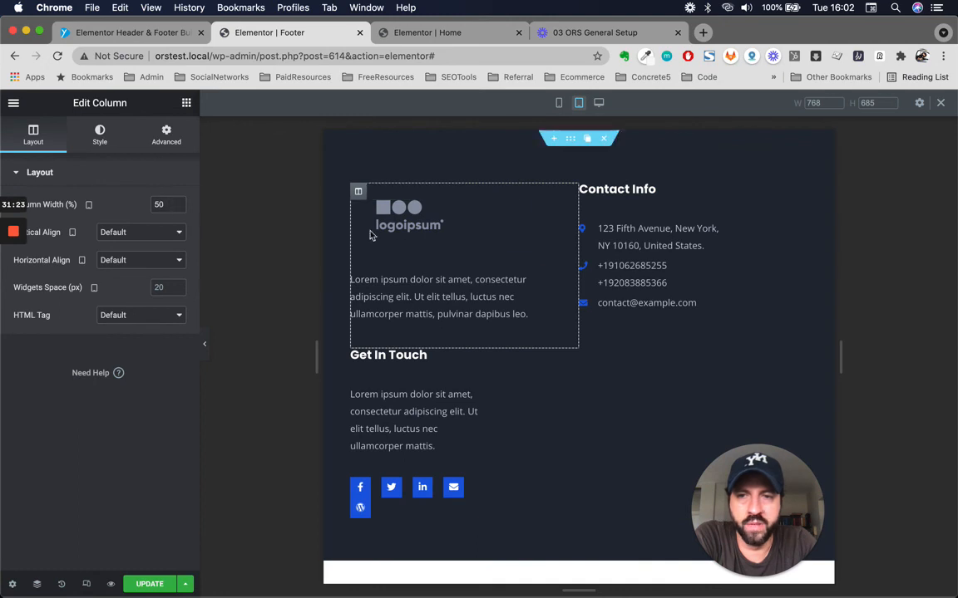
pyautogui.click(394, 193)
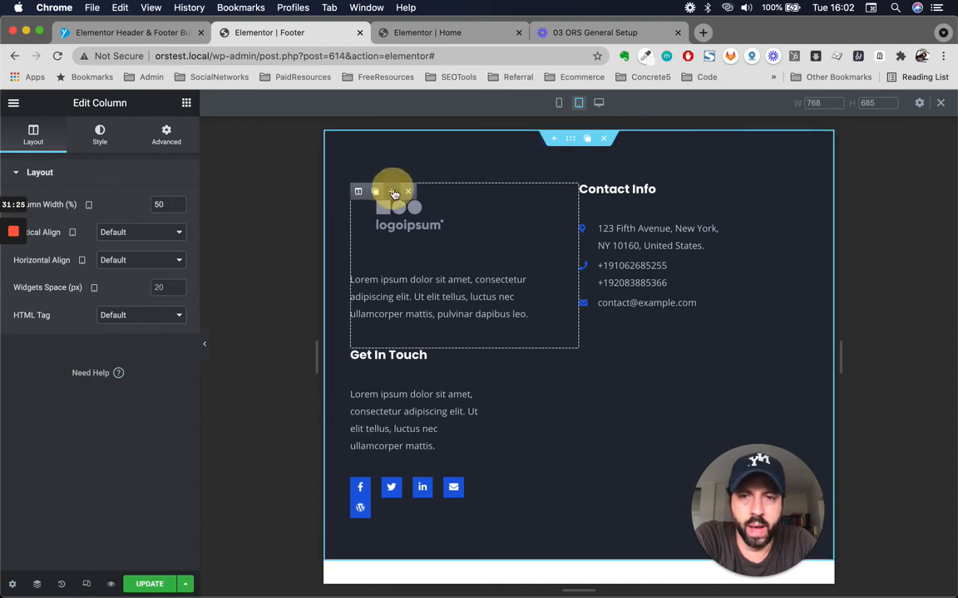
pyautogui.moveTo(585, 192)
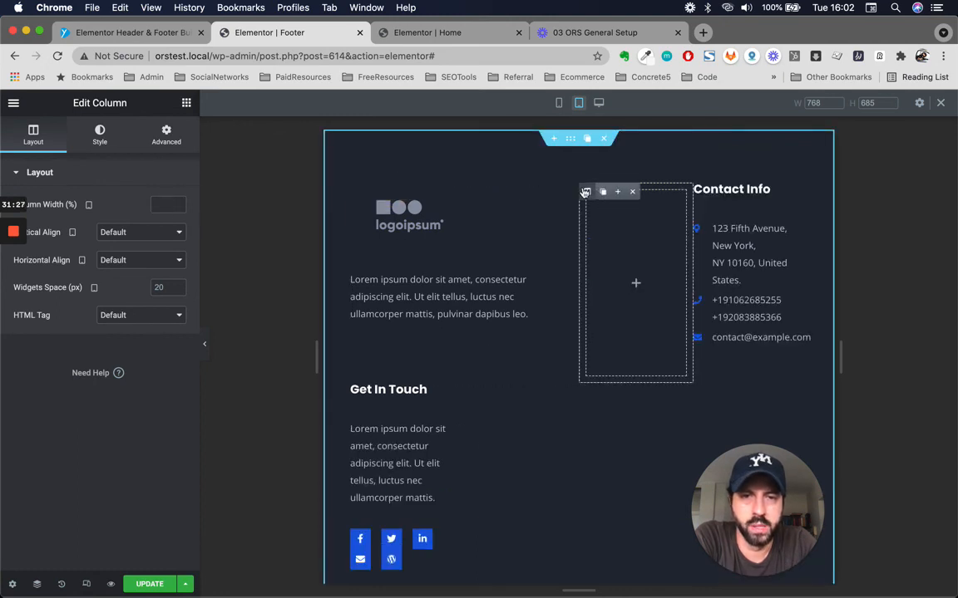
pyautogui.click(638, 192)
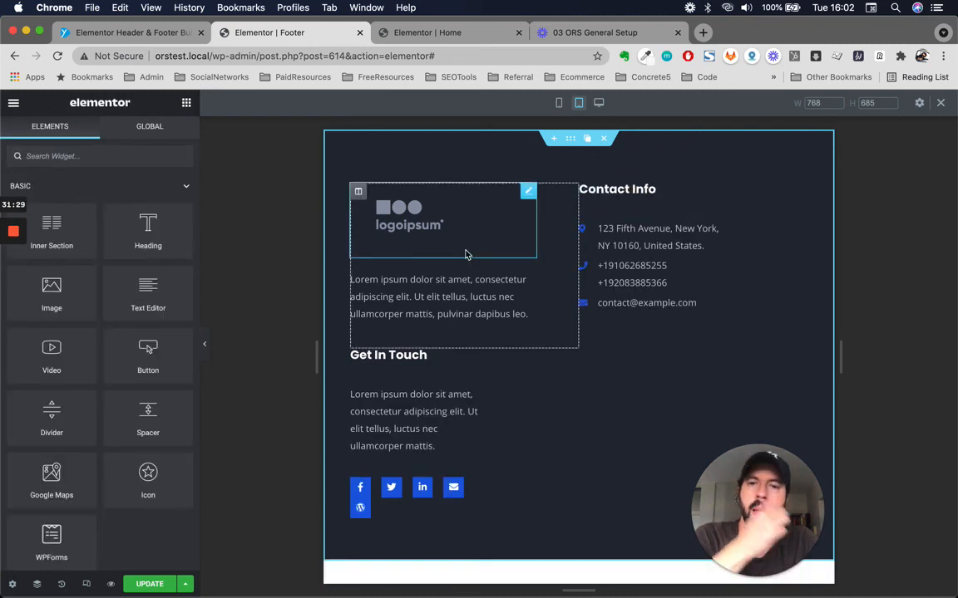
# Clear the logo column's tablet width value again
pyautogui.click(358, 192)
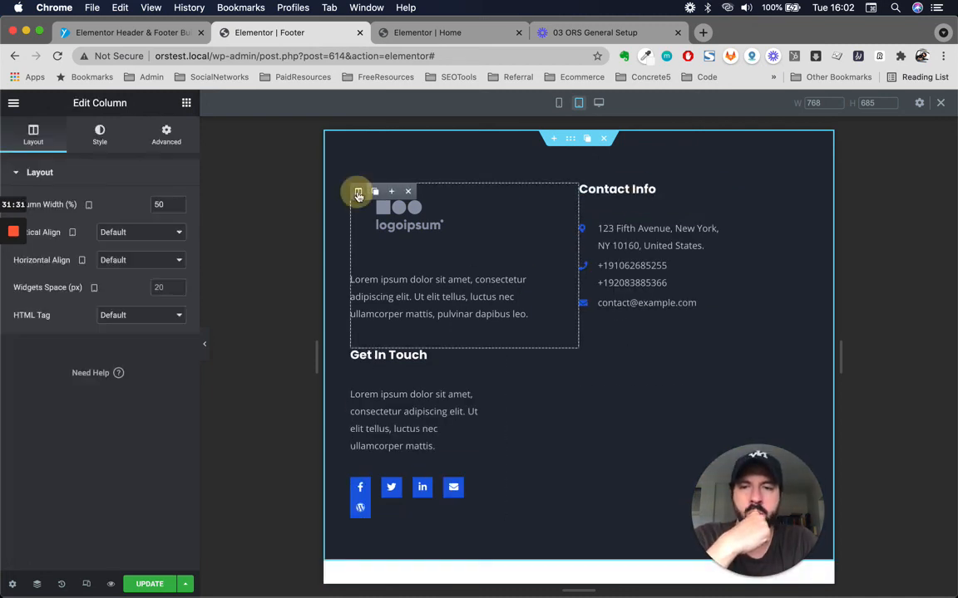
pyautogui.doubleClick(164, 207)
pyautogui.press('BackSpace')
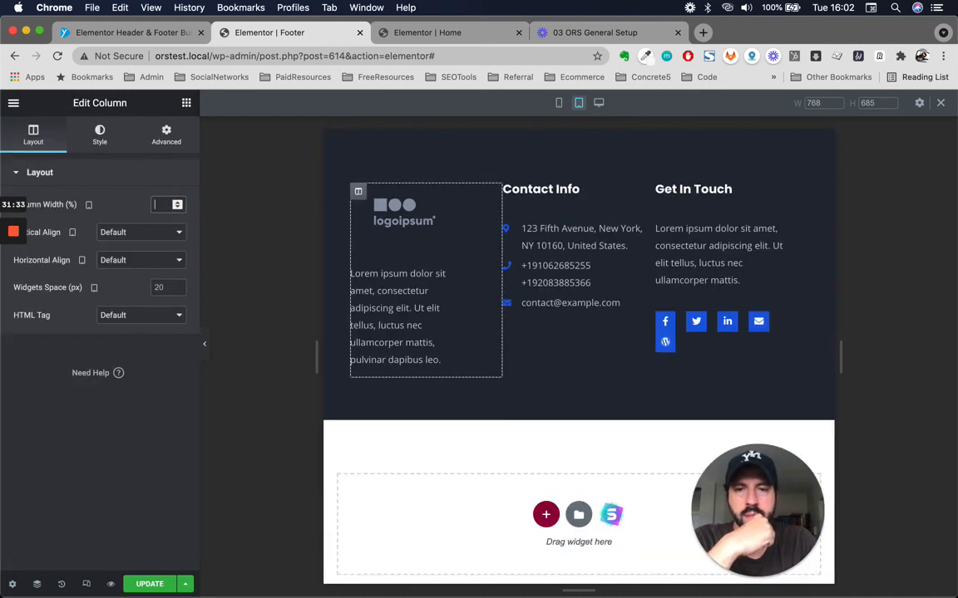
# Check the whole footer's layout in the mobile preview and in the desktop preview
pyautogui.click(557, 103)
pyautogui.scroll(-2, 582, 415)
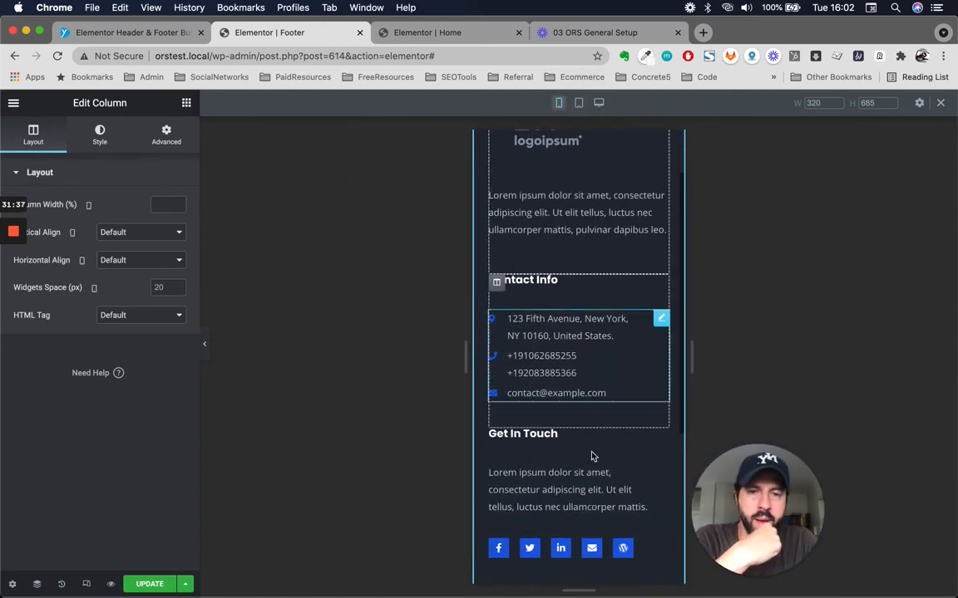
pyautogui.scroll(2, 588, 490)
pyautogui.scroll(-5, 549, 449)
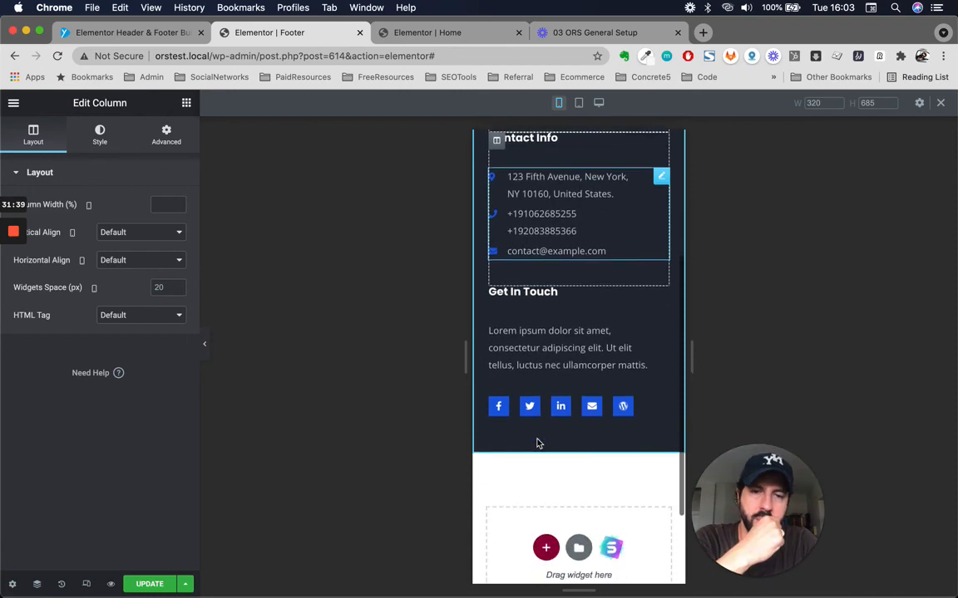
pyautogui.scroll(5, 537, 444)
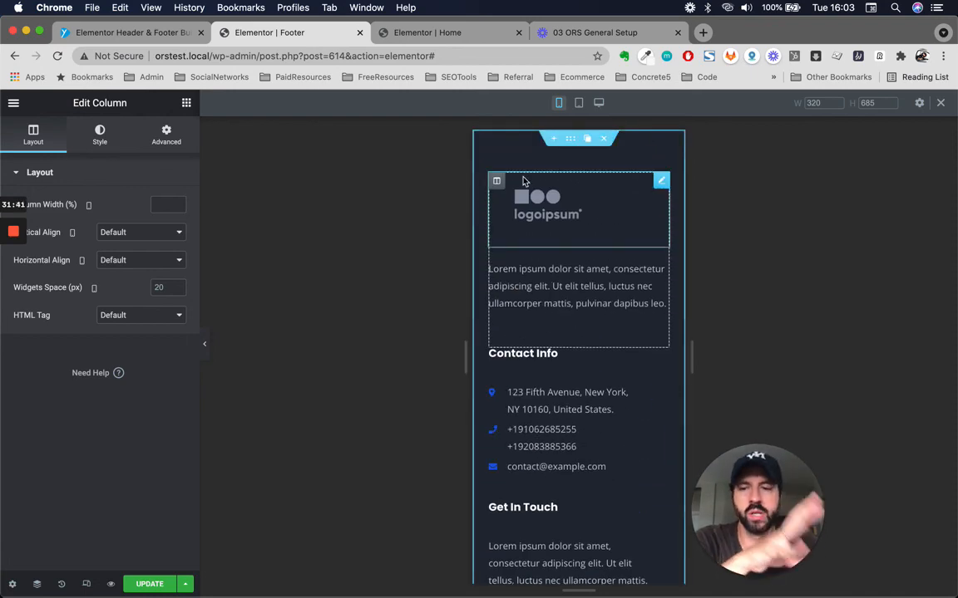
pyautogui.click(598, 103)
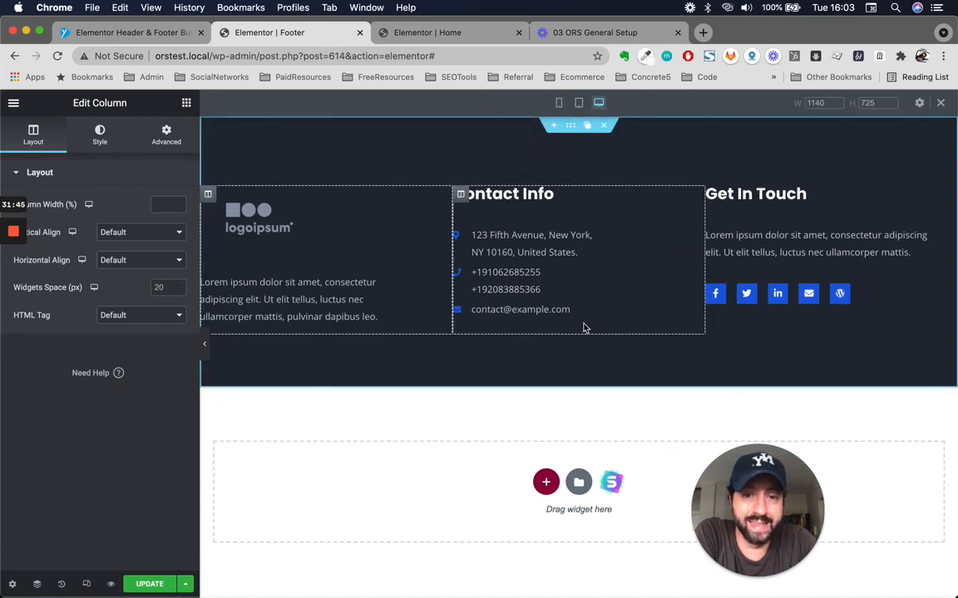
pyautogui.scroll(-1, 434, 400)
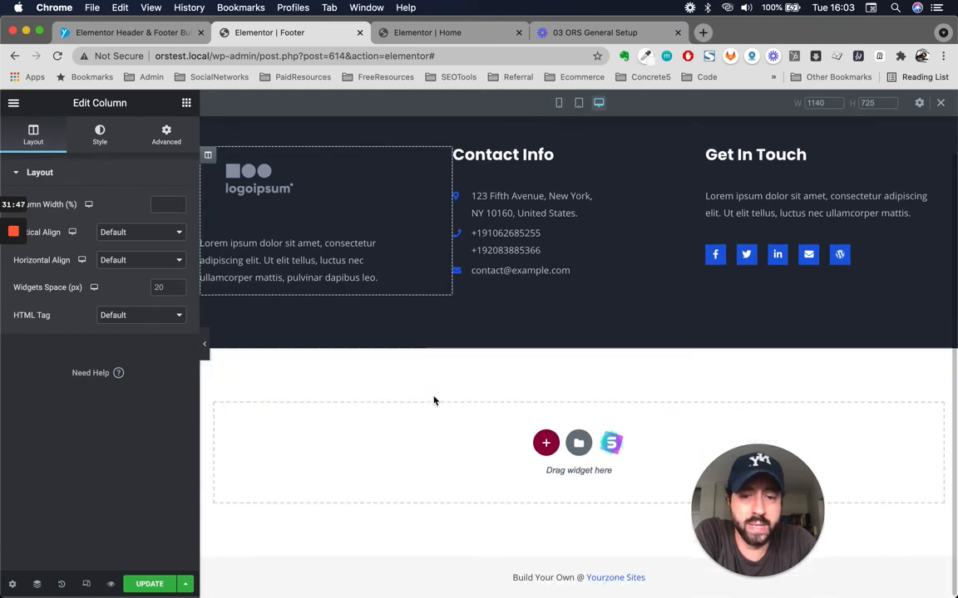
pyautogui.scroll(1, 382, 367)
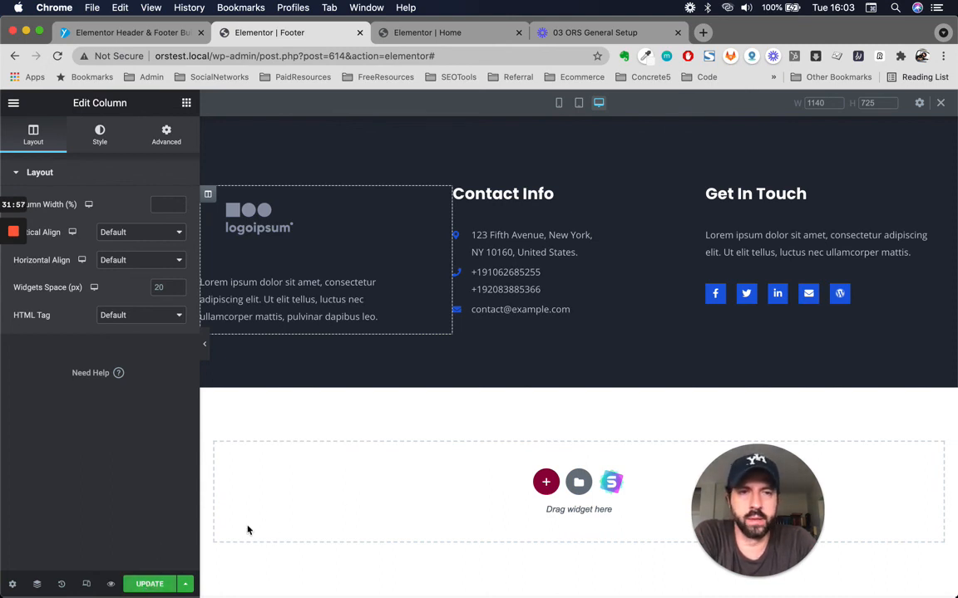
# Save the updated footer template and go back to the Elementor Header & Footer Builder template list
pyautogui.click(151, 587)
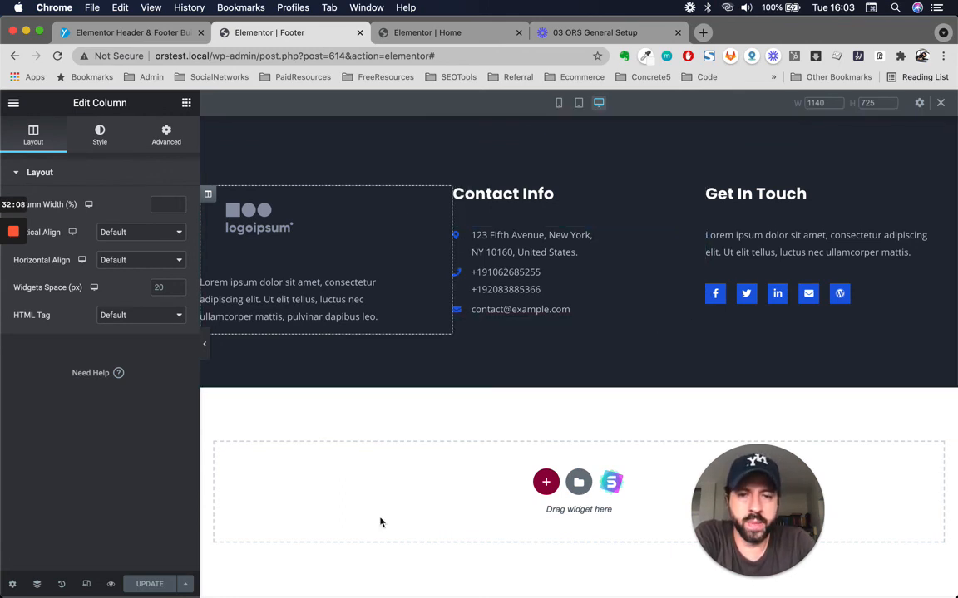
pyautogui.click(152, 34)
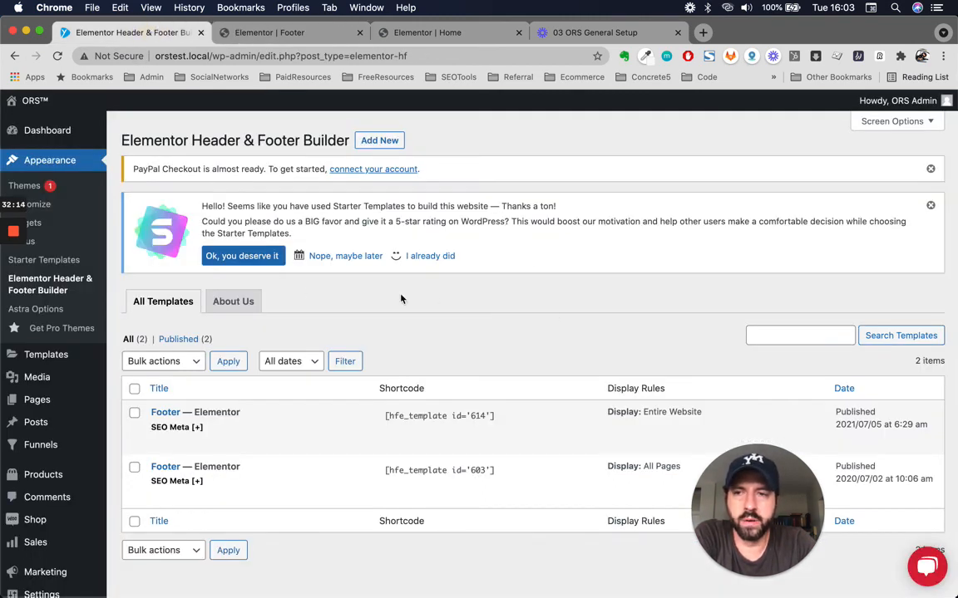